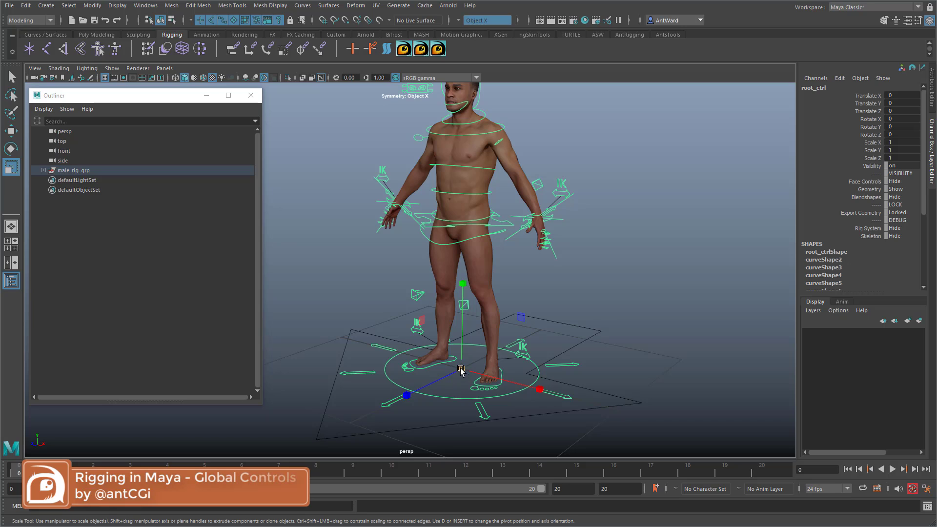
# Step: Try scaling the whole character rig uniformly to about 0.8 with root_ctrl
pyautogui.moveTo(416, 373)
pyautogui.mouseDown()
pyautogui.moveTo(288, 380)
pyautogui.moveTo(423, 373)
pyautogui.moveTo(416, 383)
pyautogui.mouseUp()
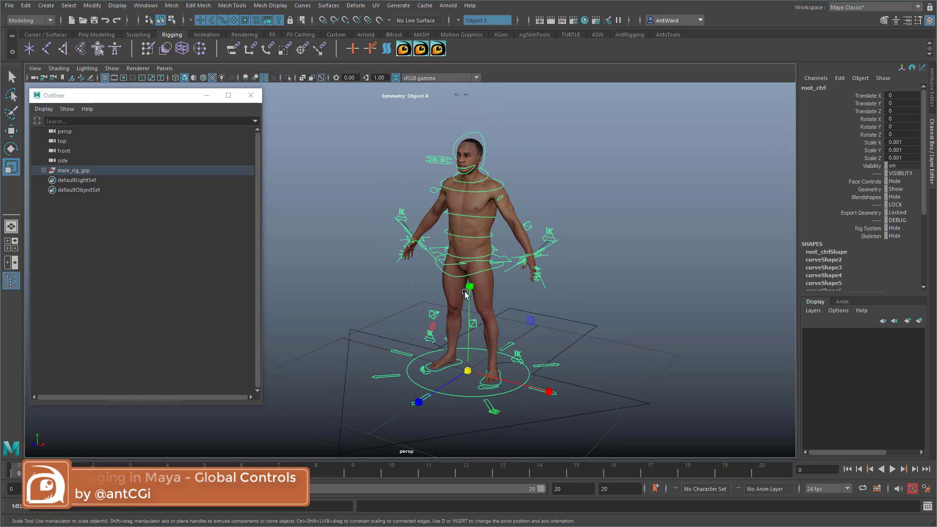
pyautogui.keyDown('alt'); pyautogui.moveTo(530, 323); pyautogui.dragTo(592, 319); pyautogui.keyUp('alt')
pyautogui.keyDown('alt'); pyautogui.moveTo(591, 318); pyautogui.dragTo(550, 322, button='middle'); pyautogui.keyUp('alt')
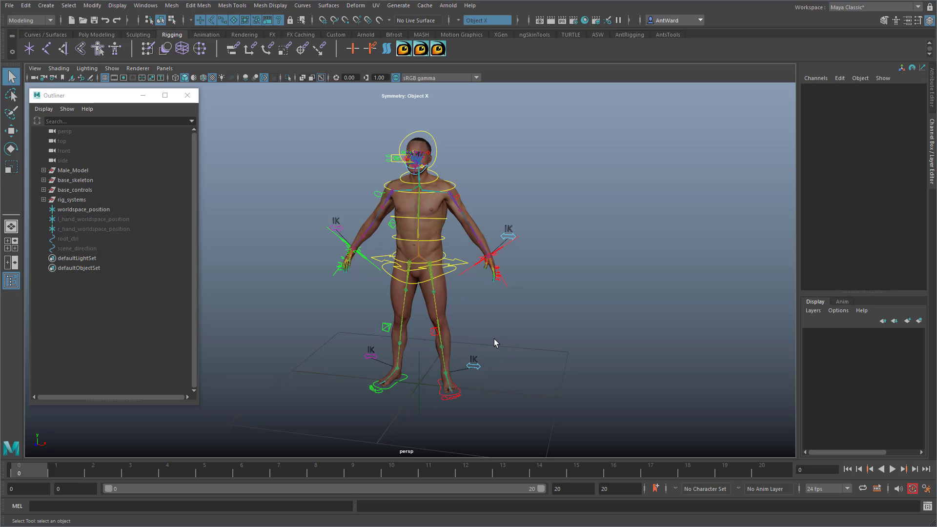
pyautogui.moveTo(494, 339)
pyautogui.keyDown('alt'); pyautogui.mouseDown()
pyautogui.moveTo(477, 341)
pyautogui.moveTo(508, 339)
pyautogui.moveTo(476, 328)
pyautogui.moveTo(314, 324)
pyautogui.moveTo(498, 330)
pyautogui.mouseUp(); pyautogui.keyUp('alt')
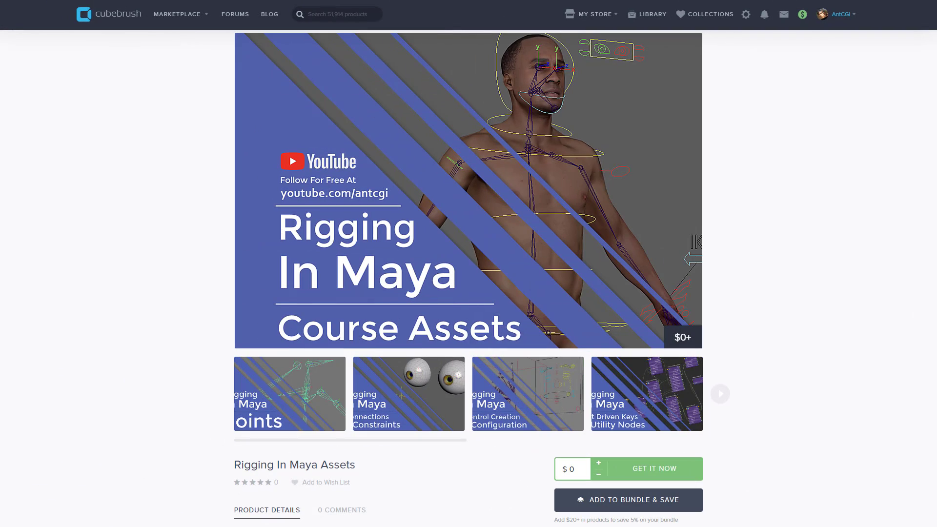
# Step: Switch to the Cubebrush page for Rigging In Maya Assets and read its product details and file list
pyautogui.scroll(-2, 469, 278)
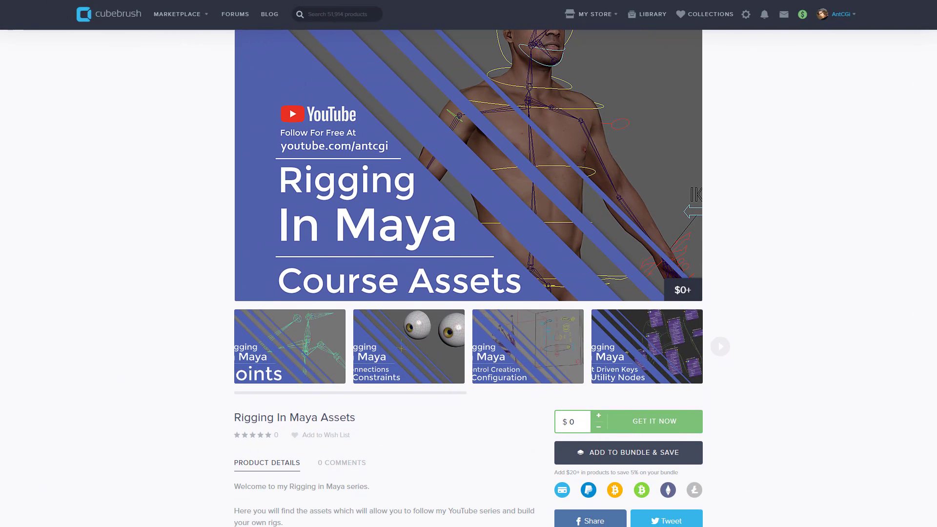
pyautogui.scroll(-3, 468, 278)
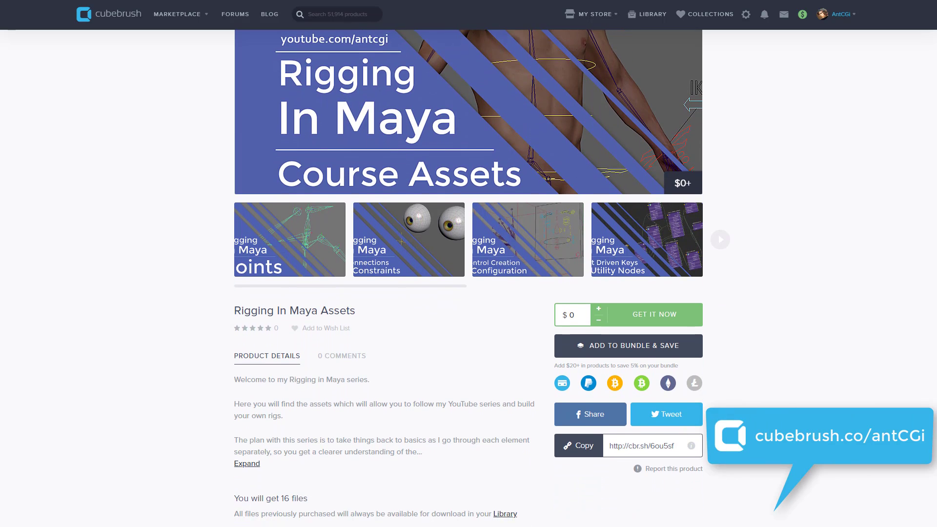
pyautogui.scroll(-2, 469, 278)
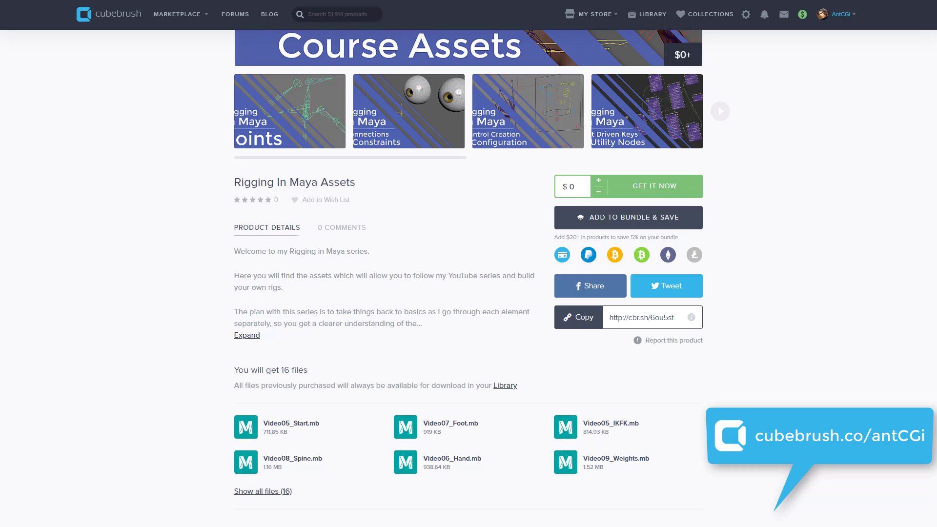
pyautogui.scroll(5, 469, 278)
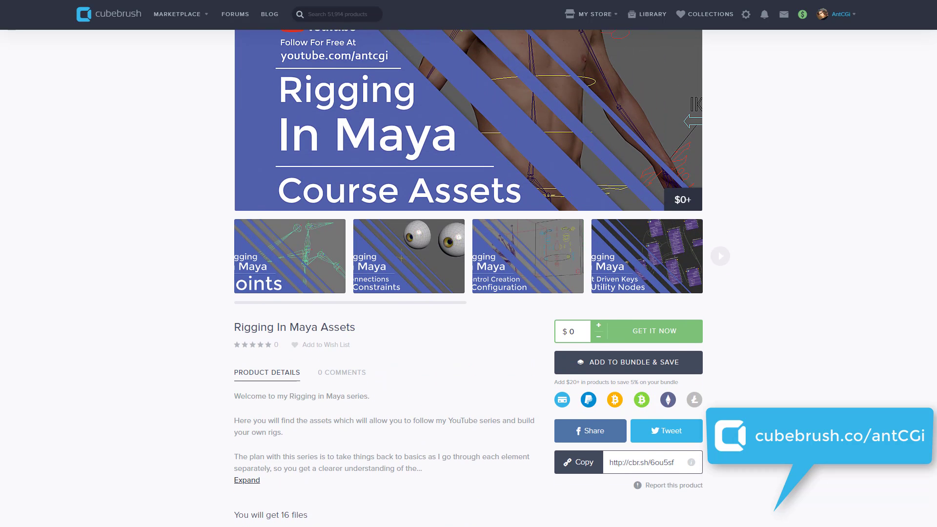
pyautogui.scroll(1, 469, 278)
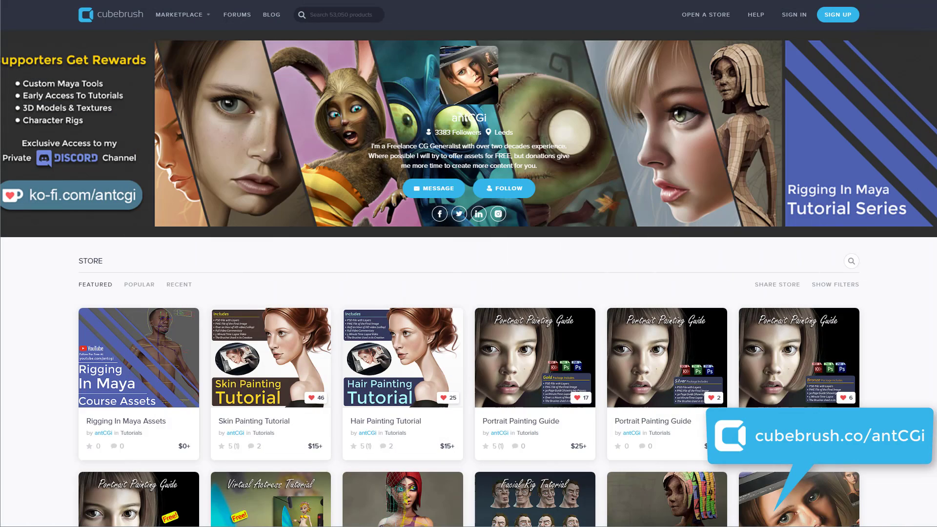
# Step: Look through the antCGi store on Cubebrush and the antCGi support page on Ko-fi
pyautogui.scroll(-2, 468, 279)
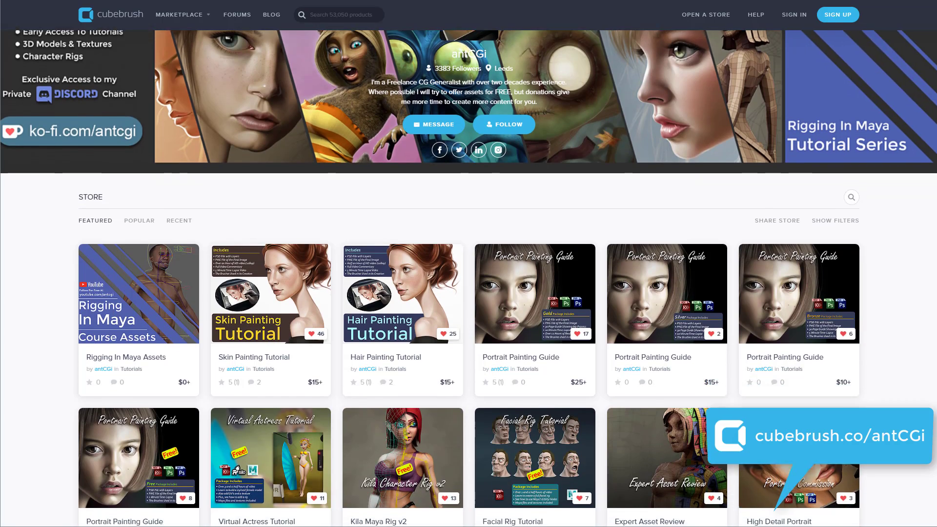
pyautogui.scroll(-2, 469, 278)
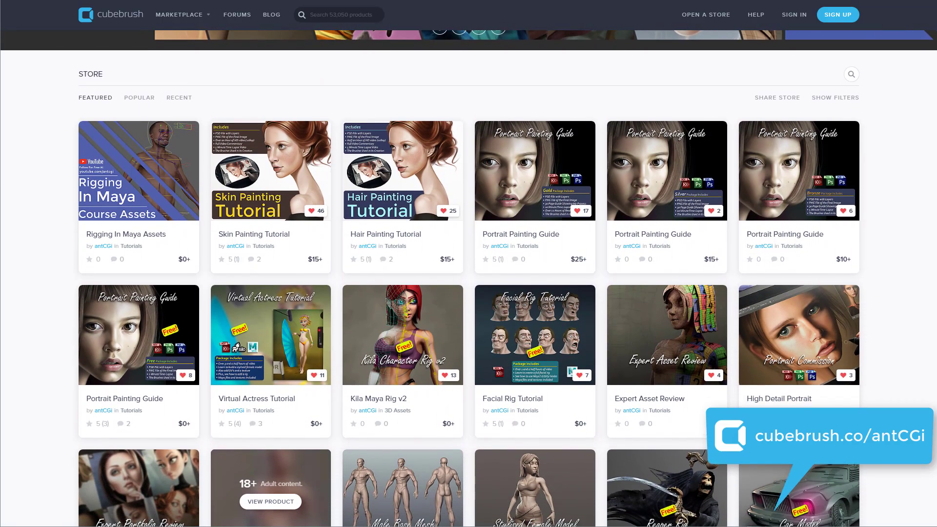
pyautogui.scroll(-2, 469, 279)
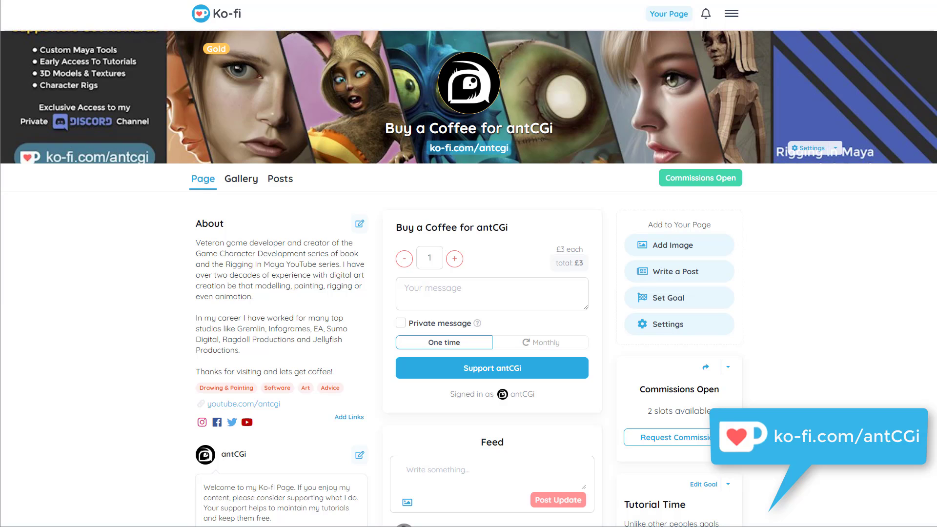
pyautogui.scroll(-3, 468, 278)
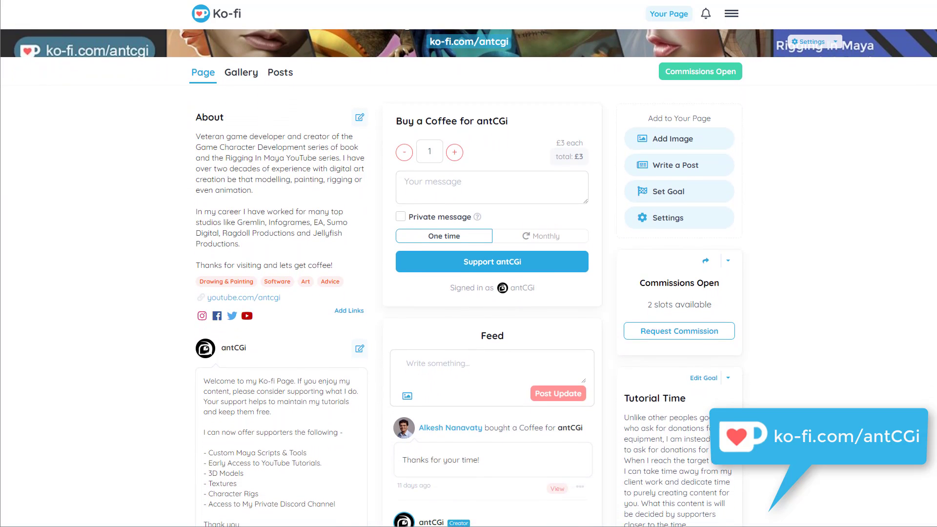
pyautogui.scroll(-3, 469, 278)
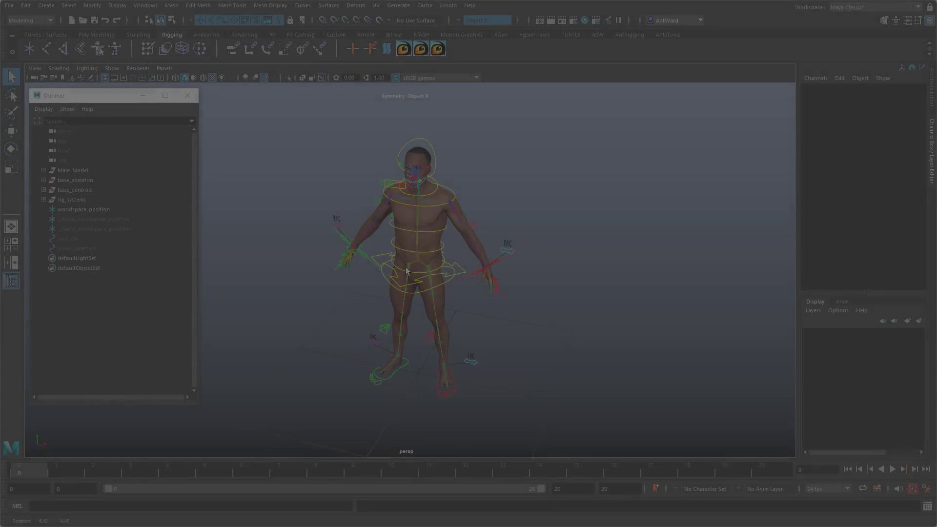
# Step: Switch back to Maya and inspect the character rig from several angles, checking cog_ctrl and the abdomen joint
pyautogui.moveTo(407, 272)
pyautogui.keyDown('alt'); pyautogui.mouseDown()
pyautogui.moveTo(393, 265)
pyautogui.moveTo(425, 264)
pyautogui.moveTo(391, 261)
pyautogui.moveTo(416, 261)
pyautogui.mouseUp(); pyautogui.keyUp('alt')
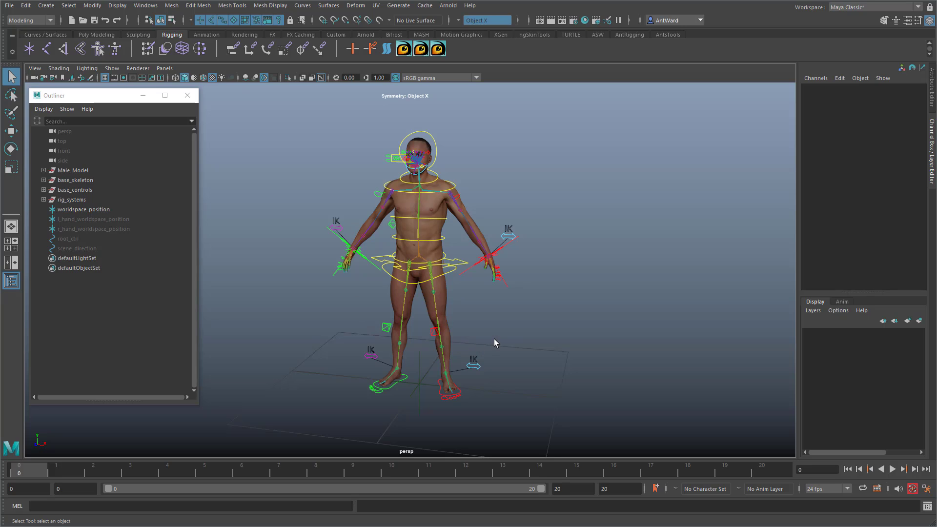
pyautogui.moveTo(496, 343)
pyautogui.keyDown('alt'); pyautogui.mouseDown()
pyautogui.moveTo(478, 342)
pyautogui.moveTo(508, 339)
pyautogui.moveTo(321, 325)
pyautogui.moveTo(498, 330)
pyautogui.mouseUp(); pyautogui.keyUp('alt')
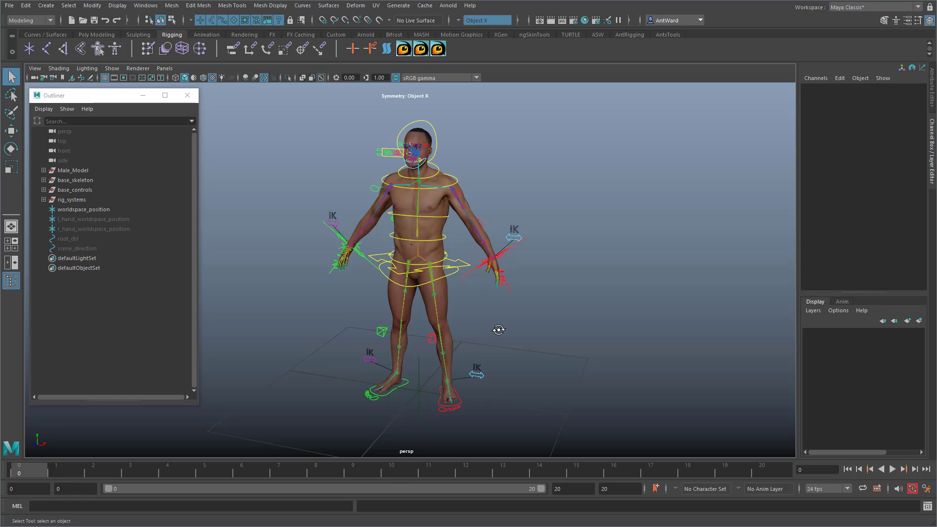
pyautogui.keyDown('alt'); pyautogui.moveTo(499, 330); pyautogui.dragTo(485, 331); pyautogui.keyUp('alt')
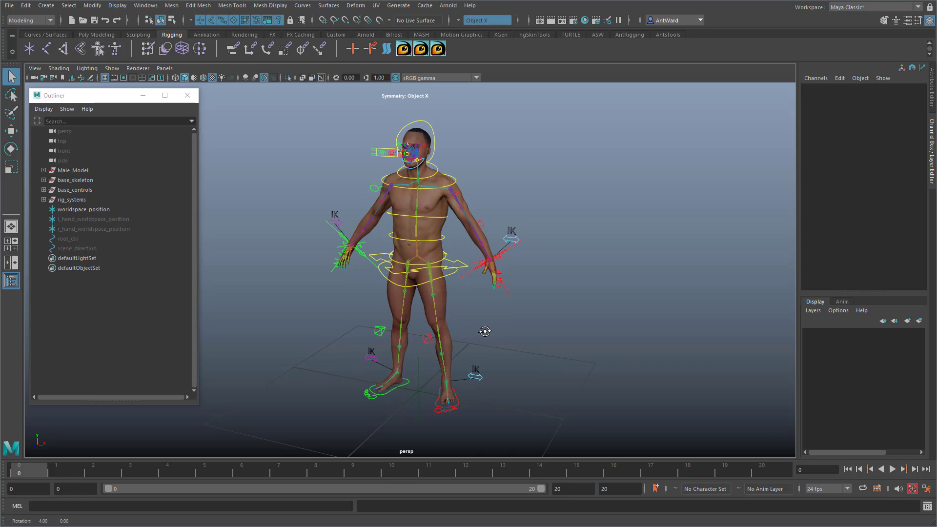
pyautogui.keyDown('alt'); pyautogui.moveTo(373, 258); pyautogui.dragTo(362, 262); pyautogui.keyUp('alt')
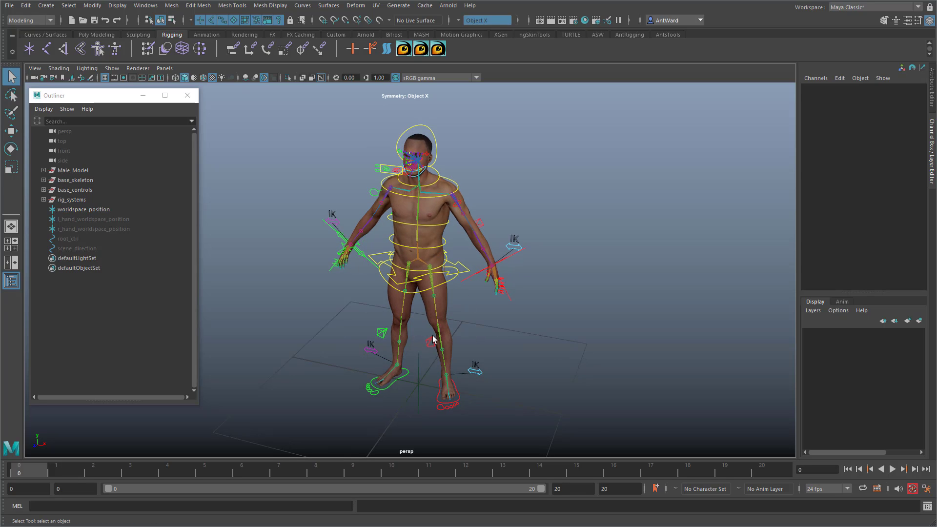
pyautogui.click(441, 316)
pyautogui.click(426, 253)
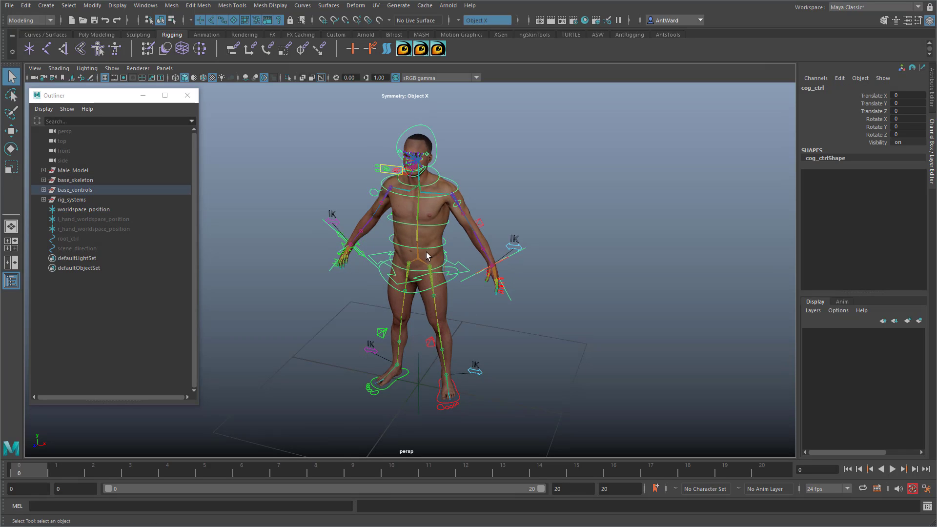
pyautogui.click(418, 237)
pyautogui.keyDown('alt'); pyautogui.moveTo(597, 317); pyautogui.dragTo(587, 308); pyautogui.keyUp('alt')
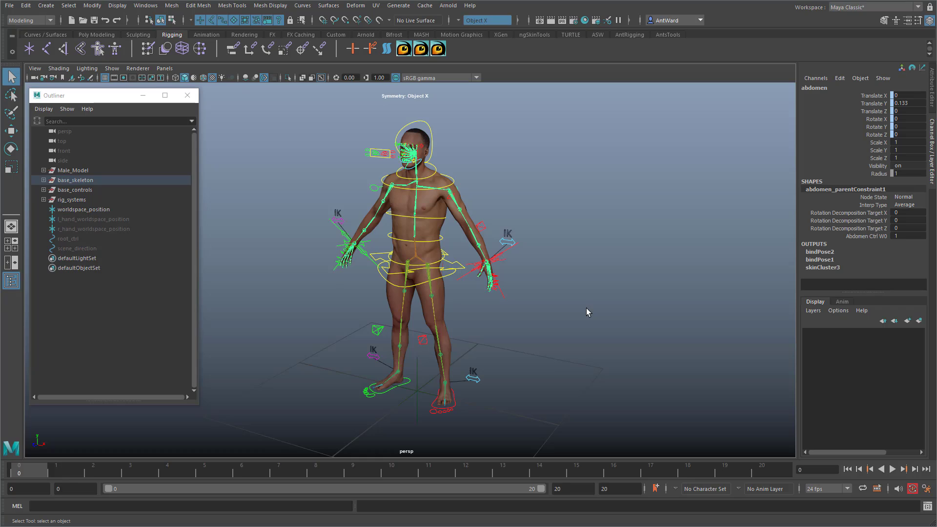
pyautogui.click(587, 312)
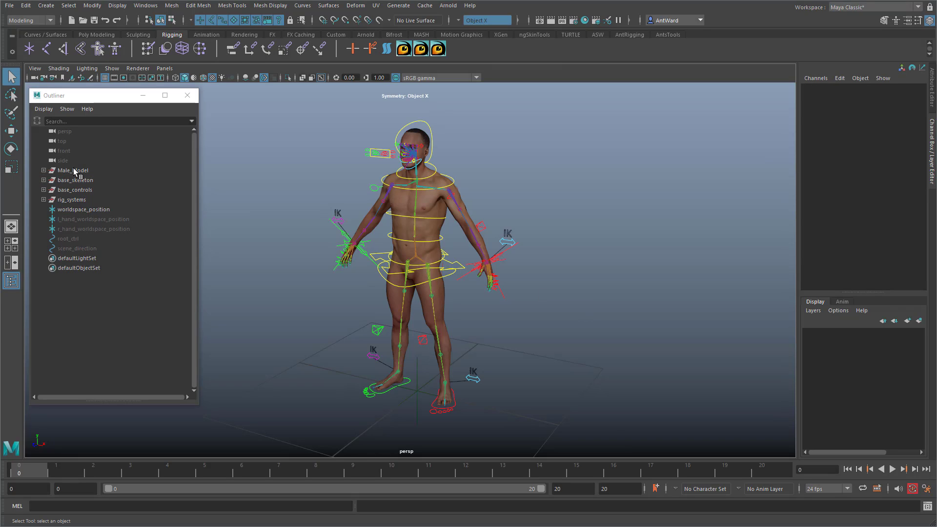
# Step: Try moving all the nodes from Male_Model to r_hand_worldspace_position together, and undo the move
pyautogui.moveTo(73, 169); pyautogui.dragTo(85, 228)
pyautogui.press('e')
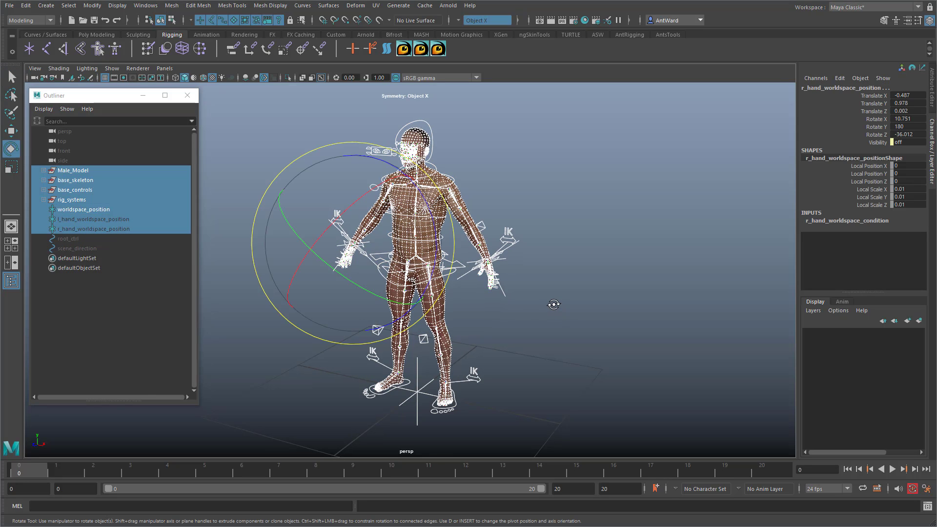
pyautogui.press('w')
pyautogui.moveTo(351, 242); pyautogui.dragTo(432, 246)
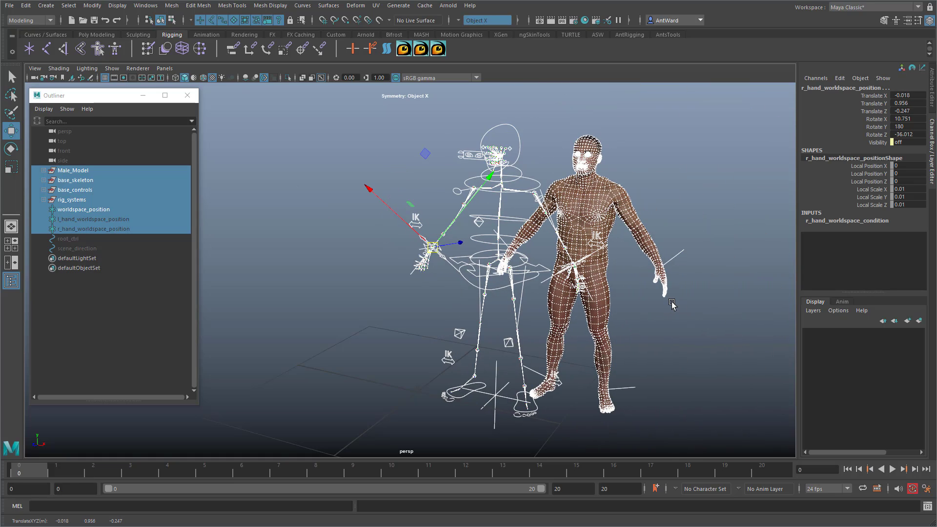
pyautogui.hotkey('ctrl', 'z')
pyautogui.hotkey('ctrl', 'z')
pyautogui.hotkey('ctrl', 'z')
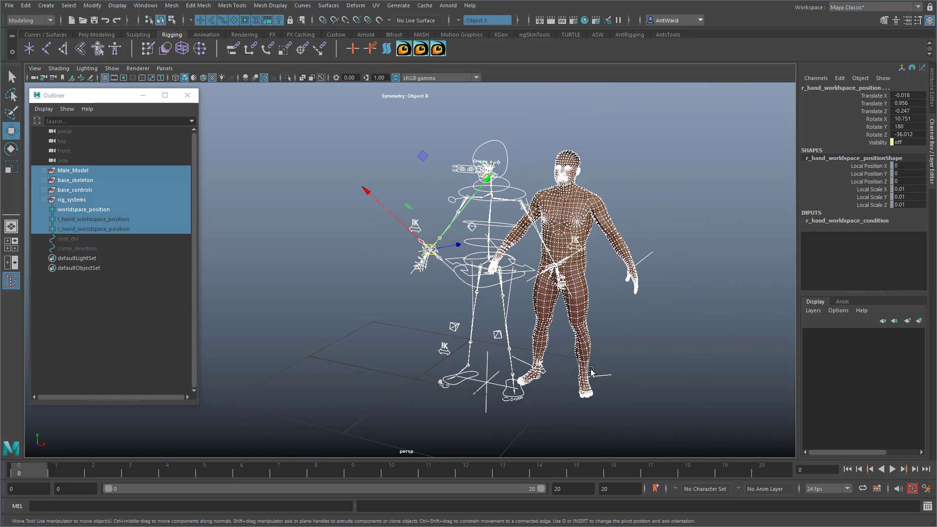
pyautogui.keyDown('alt'); pyautogui.moveTo(392, 261); pyautogui.dragTo(388, 265); pyautogui.keyUp('alt')
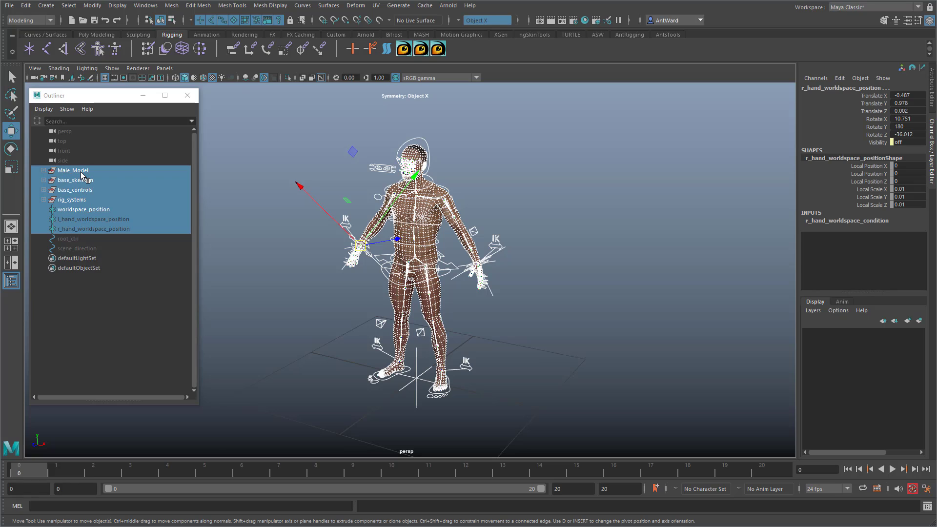
# Step: Group the selected rig nodes, try moving the whole group away from the origin, and undo the move
pyautogui.hotkey('ctrl', 'g')
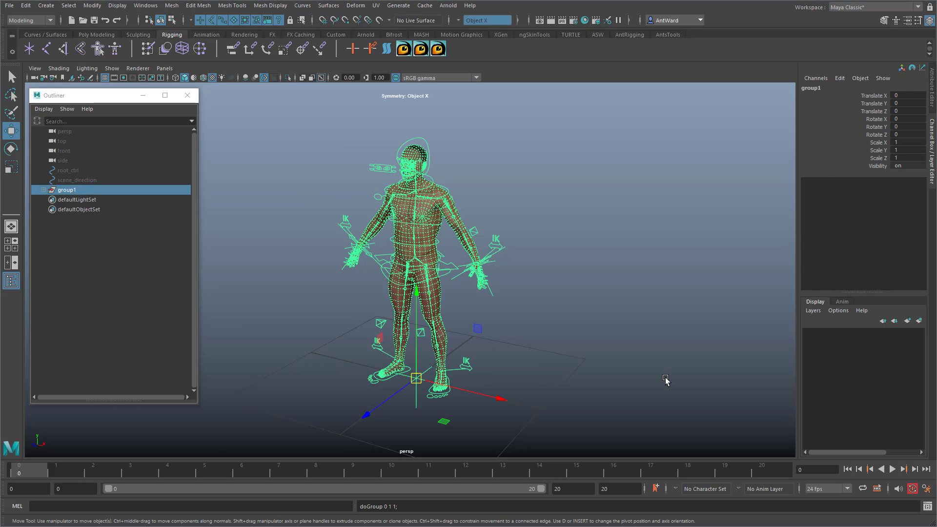
pyautogui.click(665, 381)
pyautogui.click(68, 191)
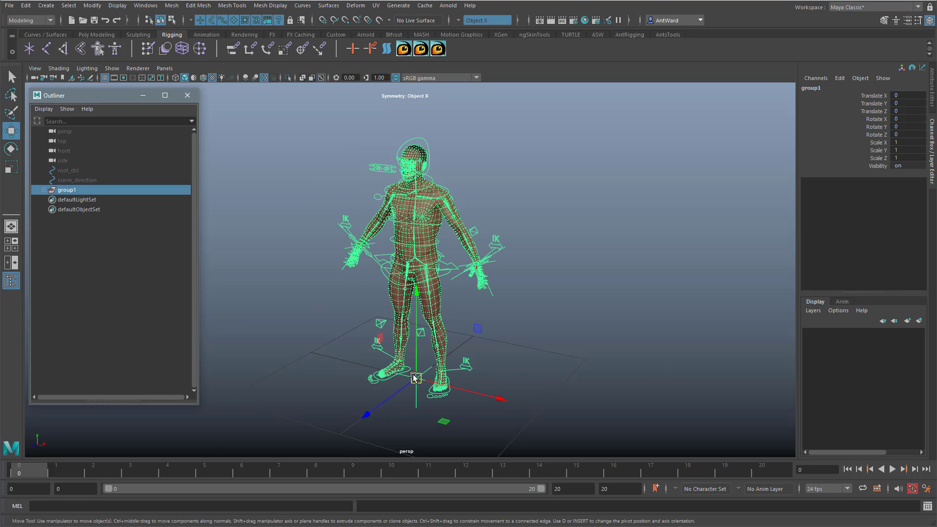
pyautogui.moveTo(414, 378); pyautogui.dragTo(534, 365)
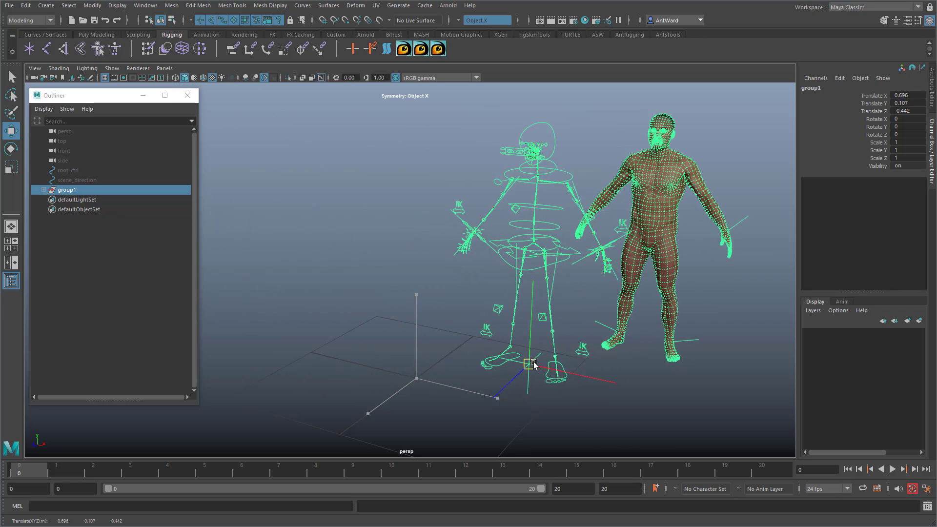
pyautogui.hotkey('ctrl', 'z')
pyautogui.hotkey('ctrl', 'z')
pyautogui.hotkey('ctrl', 'z')
pyautogui.hotkey('ctrl', 'z')
pyautogui.hotkey('ctrl', 'z')
pyautogui.hotkey('ctrl', 'z')
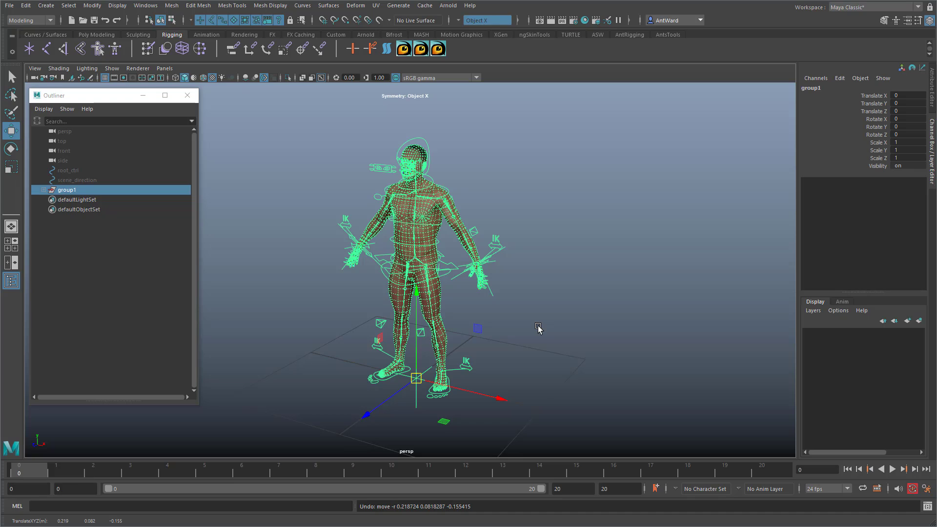
# Step: Try scaling the group uniformly to about 0.756, undo the scaling and the grouping, and clear the selection
pyautogui.press('r')
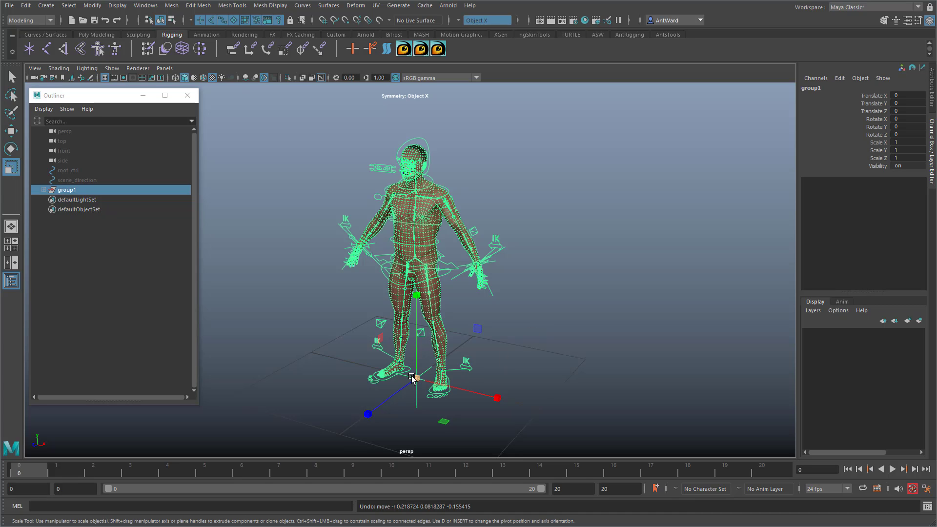
pyautogui.moveTo(412, 378); pyautogui.dragTo(318, 376)
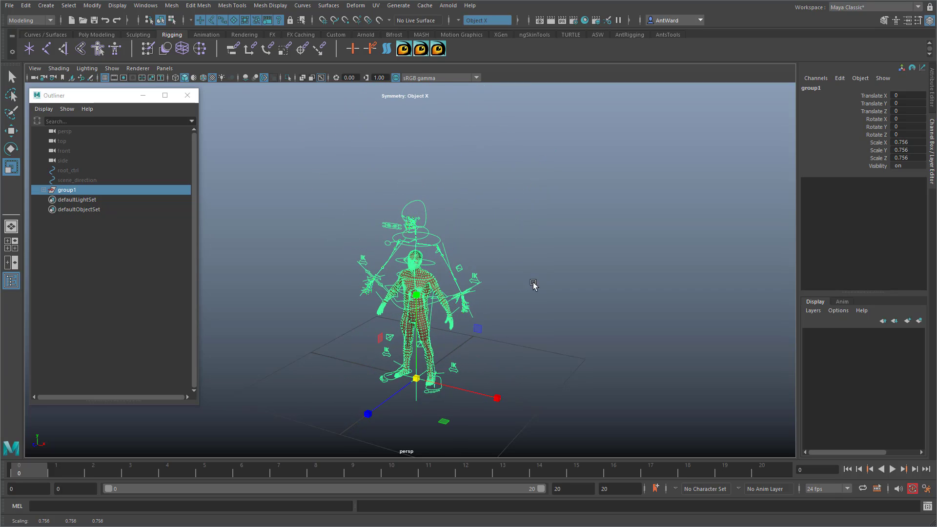
pyautogui.keyDown('alt'); pyautogui.moveTo(542, 307); pyautogui.dragTo(540, 314, button='middle'); pyautogui.keyUp('alt')
pyautogui.hotkey('ctrl', 'z')
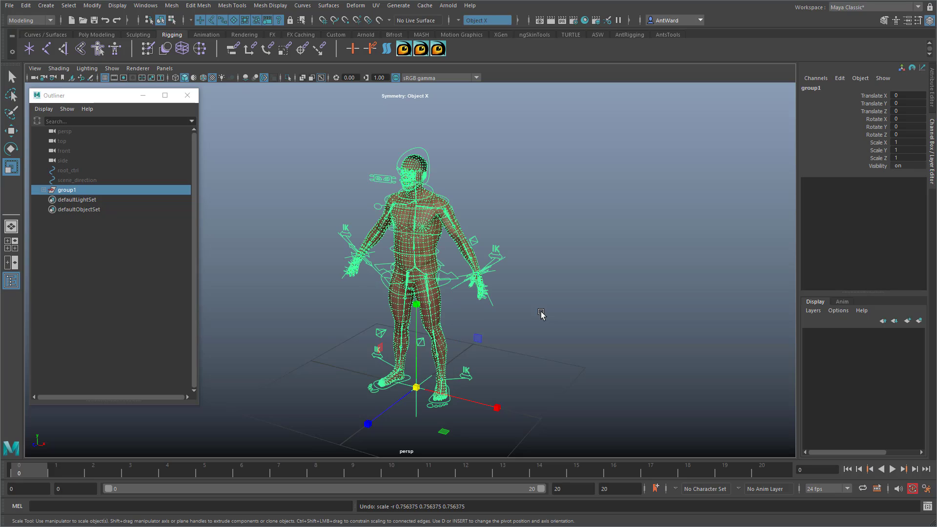
pyautogui.hotkey('ctrl', 'z')
pyautogui.hotkey('ctrl', 'z')
pyautogui.hotkey('ctrl', 'z')
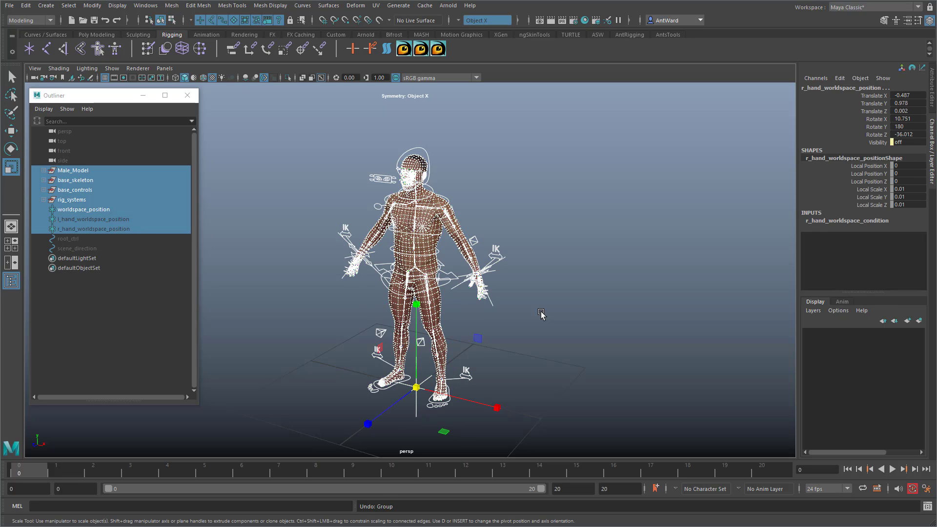
pyautogui.click(540, 312)
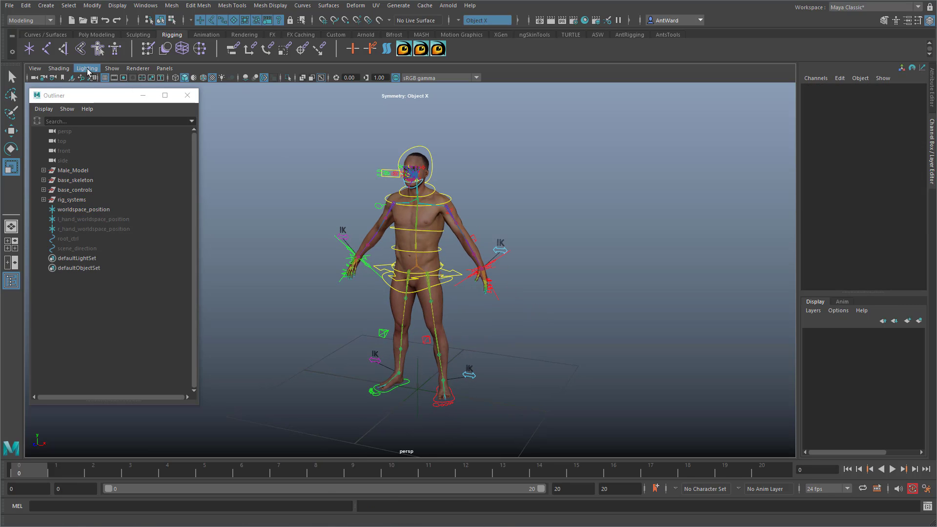
# Step: Show all hidden objects in the scene
pyautogui.click(117, 6)
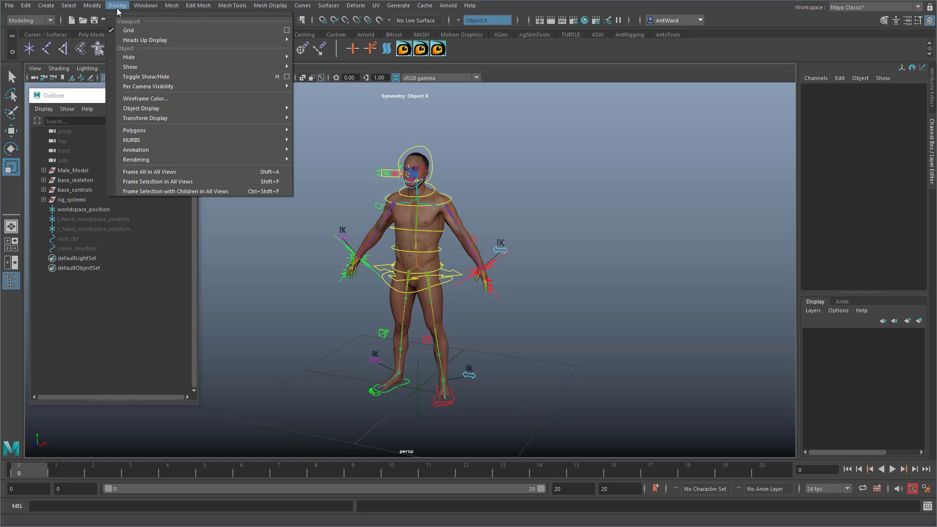
pyautogui.moveTo(137, 66)
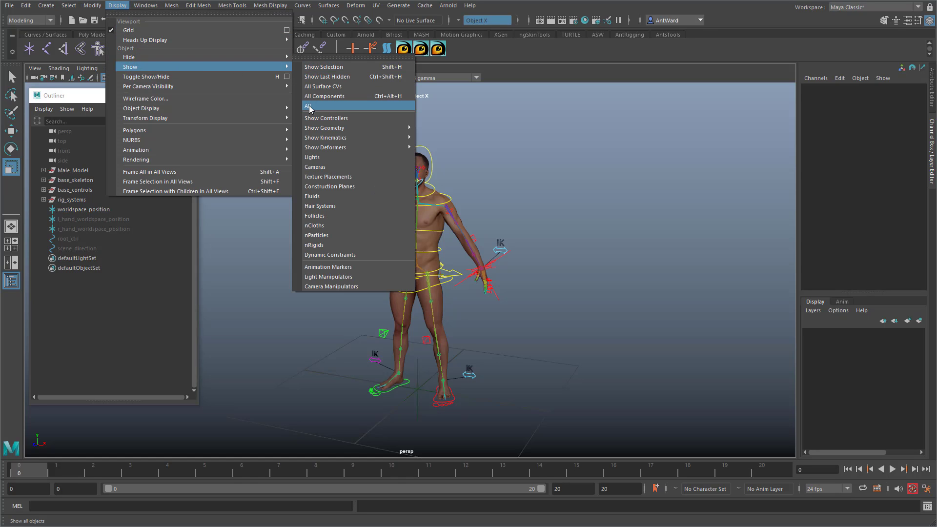
pyautogui.click(334, 106)
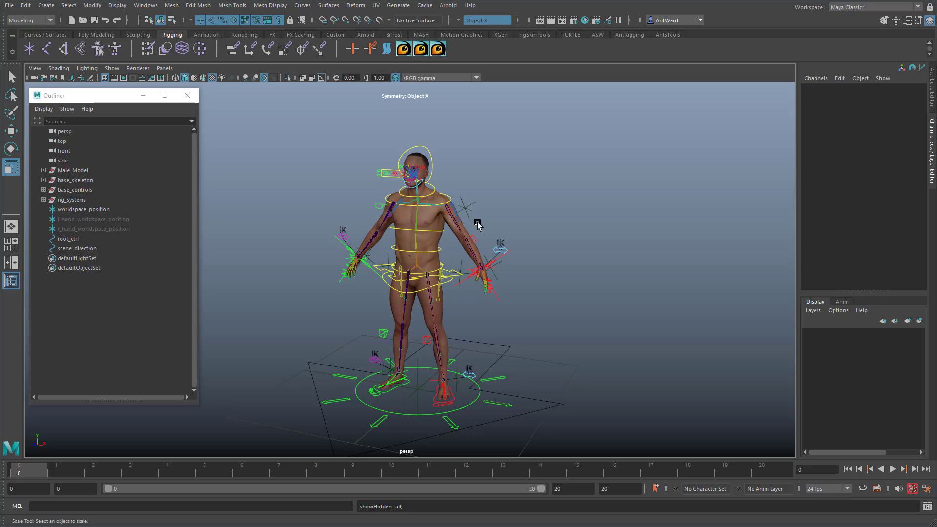
# Step: Inspect the rig helper objects by selecting the l_humerus_roll_aim locator and r_femur_ikHandle, and clear the selection
pyautogui.keyDown('alt'); pyautogui.moveTo(476, 219); pyautogui.dragTo(453, 289); pyautogui.keyUp('alt')
pyautogui.click(447, 227)
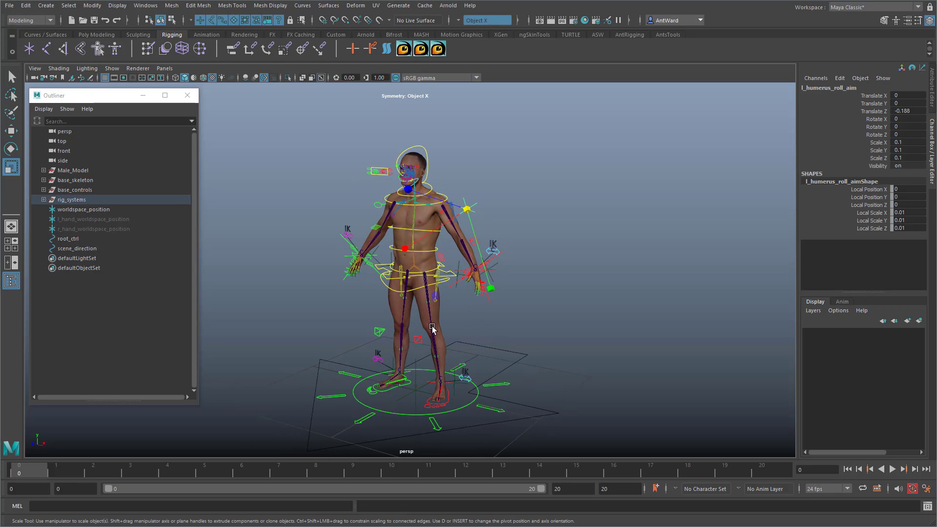
pyautogui.click(391, 323)
pyautogui.click(401, 323)
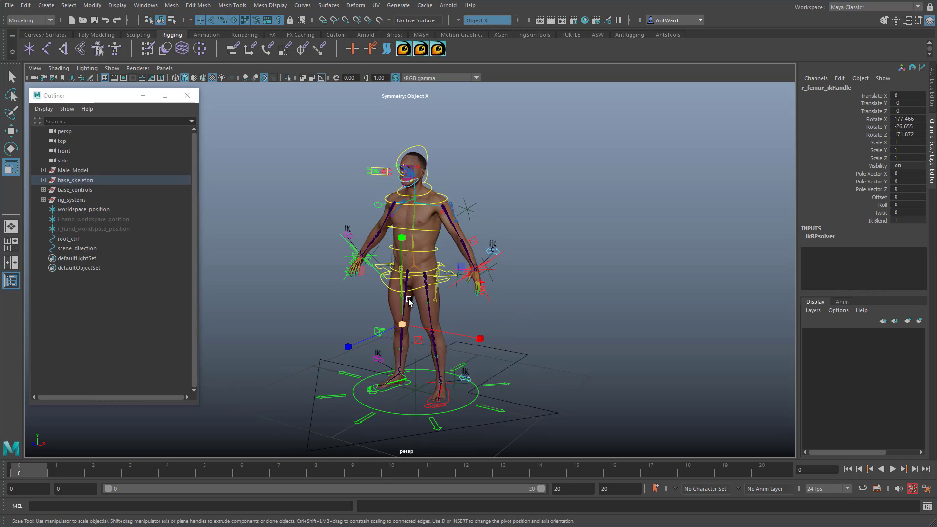
pyautogui.click(376, 240)
pyautogui.click(514, 206)
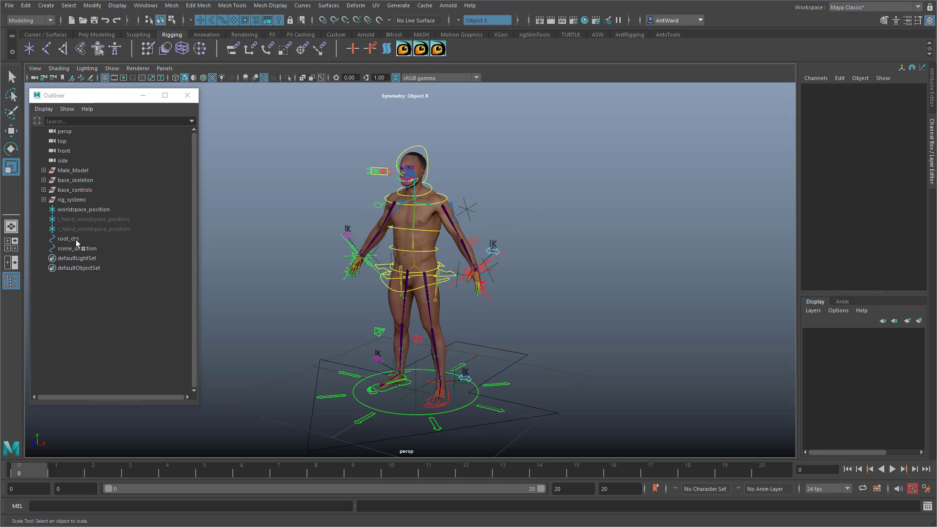
# Step: Select the scene_direction curve and examine its rotate and move manipulators and its channels
pyautogui.keyDown('alt'); pyautogui.moveTo(508, 392); pyautogui.dragTo(515, 371, button='middle'); pyautogui.keyUp('alt')
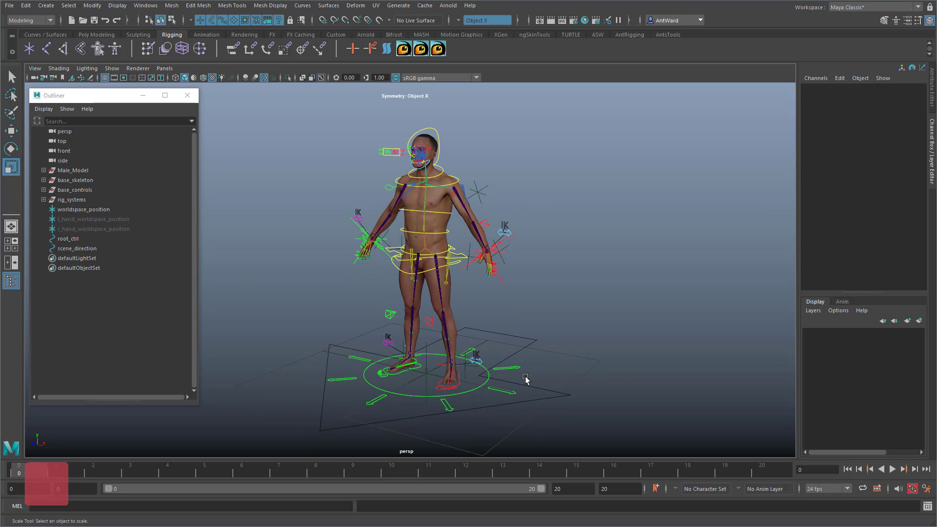
pyautogui.click(86, 249)
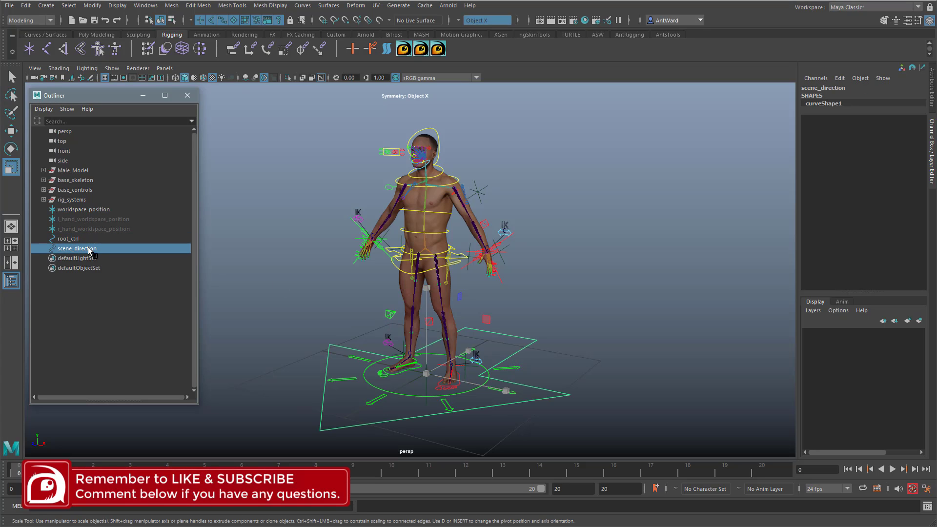
pyautogui.press('e')
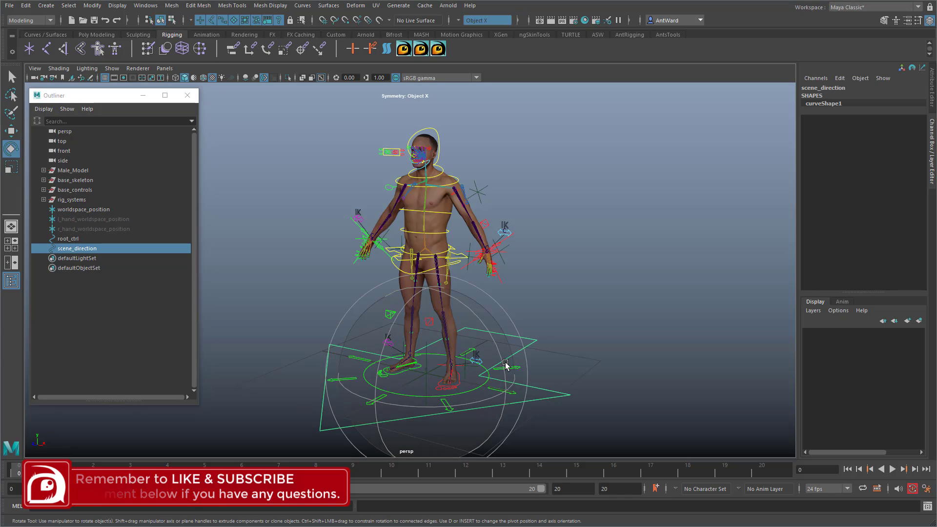
pyautogui.press('w')
pyautogui.keyDown('alt'); pyautogui.moveTo(494, 358); pyautogui.dragTo(494, 358); pyautogui.keyUp('alt')
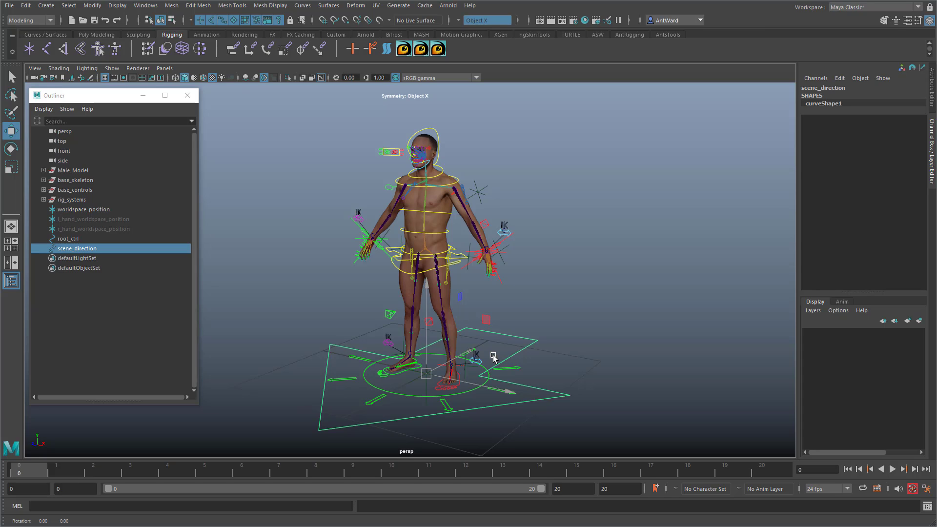
# Step: Select root_ctrl and check the options of its Skeleton, Rig System, Export Geometry and Geometry attributes
pyautogui.click(69, 239)
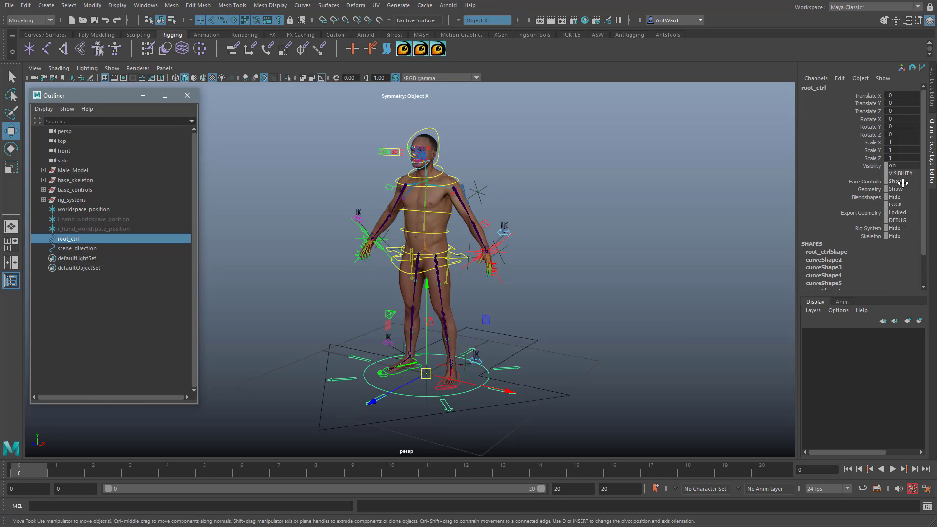
pyautogui.click(897, 235)
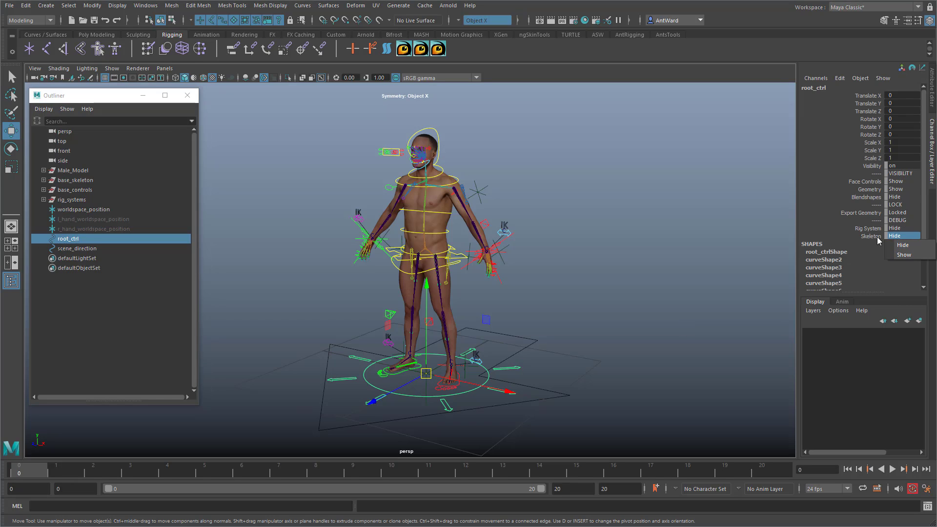
pyautogui.click(890, 227)
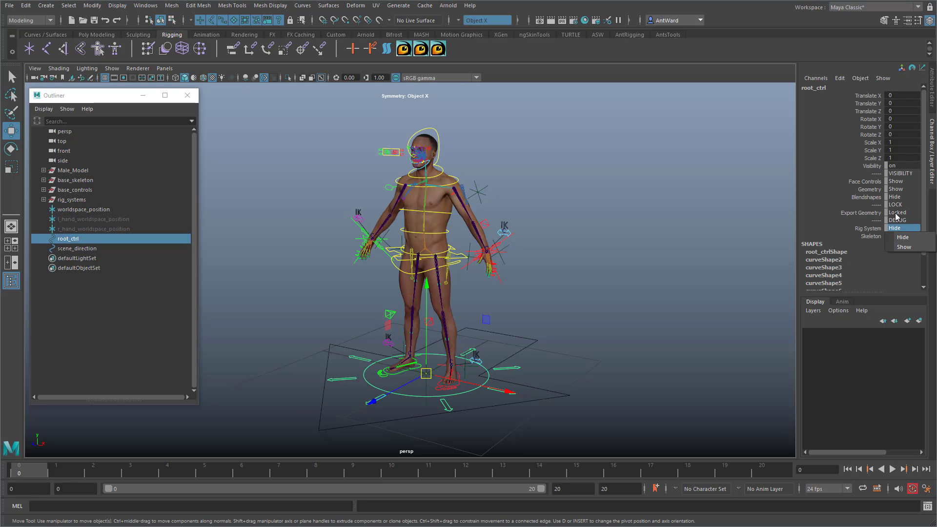
pyautogui.click(896, 214)
pyautogui.click(896, 189)
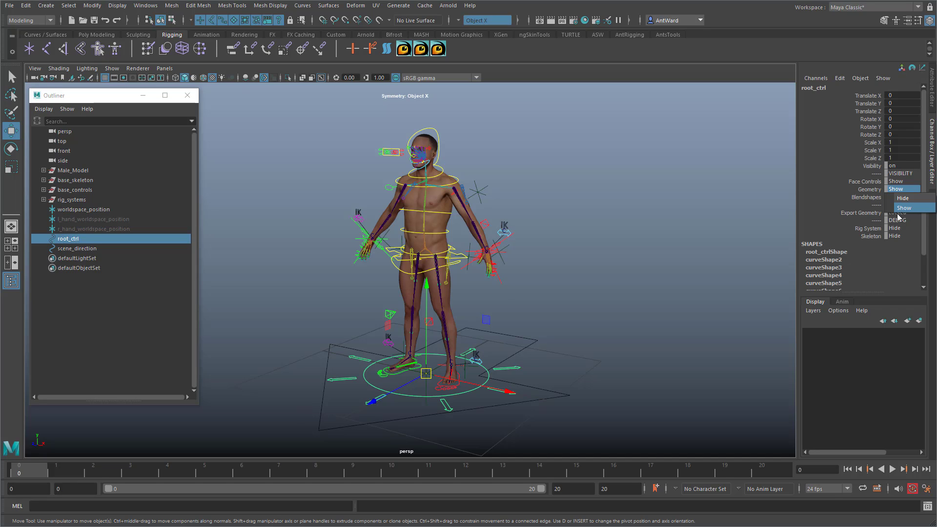
# Step: Try moving and scaling root_ctrl on its own, undo the changes, and clear the selection
pyautogui.keyDown('alt'); pyautogui.moveTo(541, 275); pyautogui.dragTo(547, 277); pyautogui.keyUp('alt')
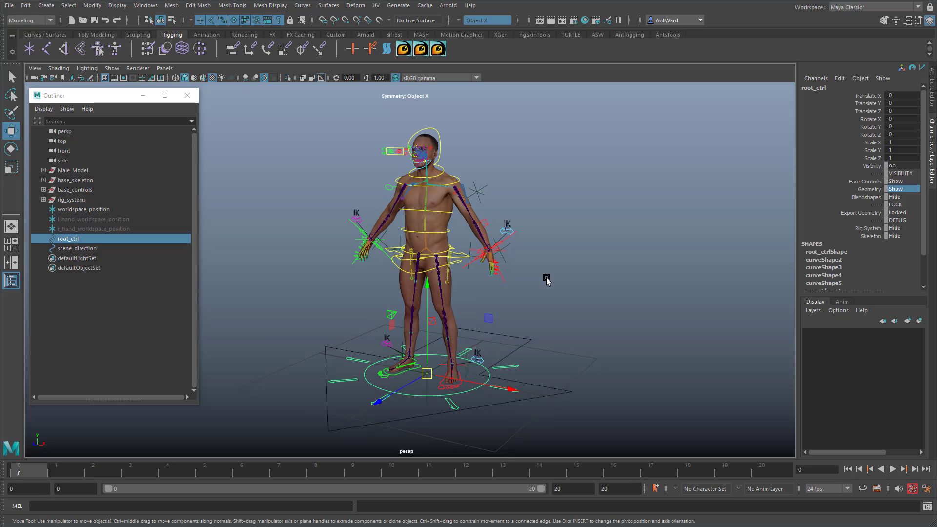
pyautogui.moveTo(427, 374); pyautogui.dragTo(459, 348)
pyautogui.hotkey('ctrl', 'z')
pyautogui.hotkey('ctrl', 'z')
pyautogui.press('r')
pyautogui.hotkey('ctrl', 'z')
pyautogui.keyDown('alt'); pyautogui.moveTo(534, 289); pyautogui.dragTo(545, 293, button='middle'); pyautogui.keyUp('alt')
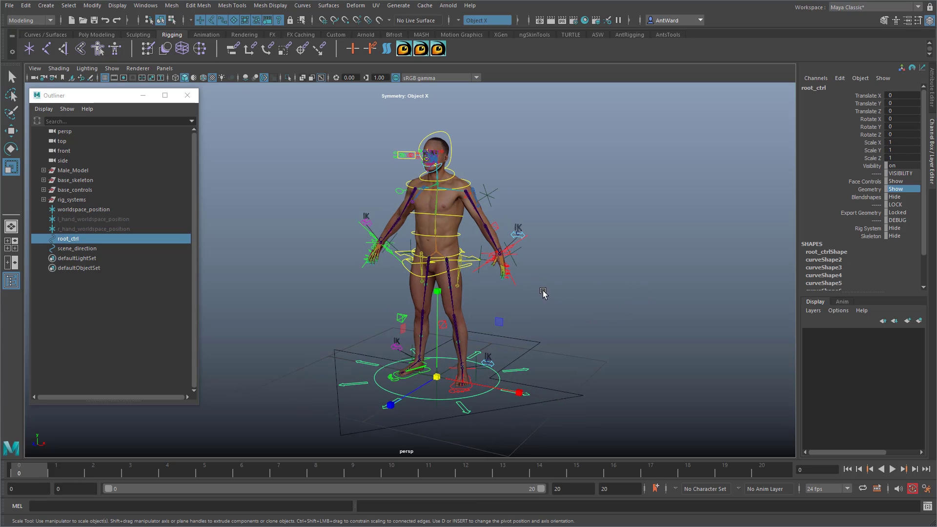
pyautogui.click(597, 302)
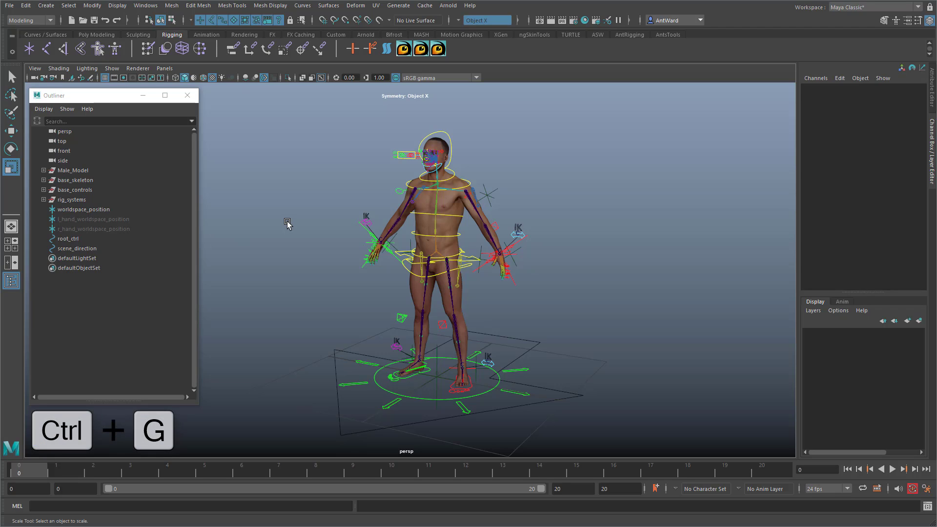
# Step: Create an empty group and name it male_rig_grp
pyautogui.hotkey('ctrl', 'g')
pyautogui.doubleClick(64, 258)
pyautogui.write('male')
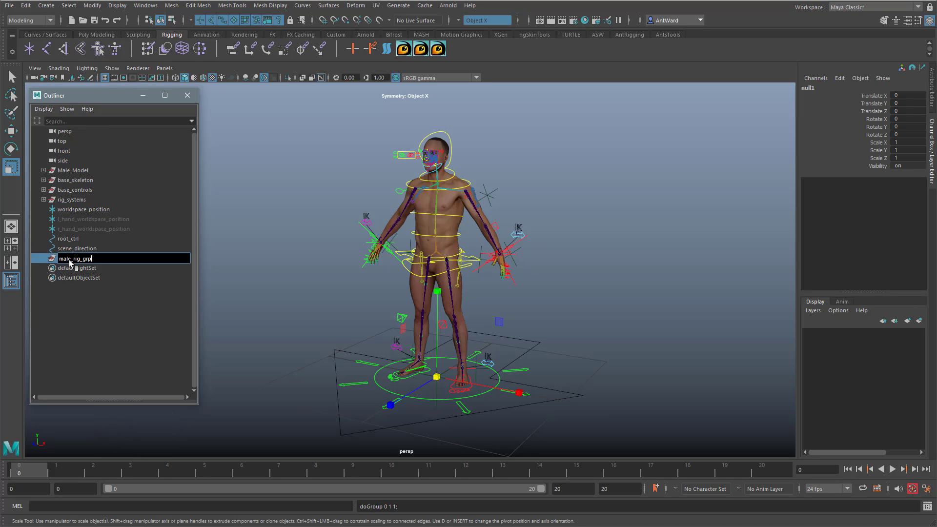
pyautogui.write('_rig_grp')
pyautogui.press('Return')
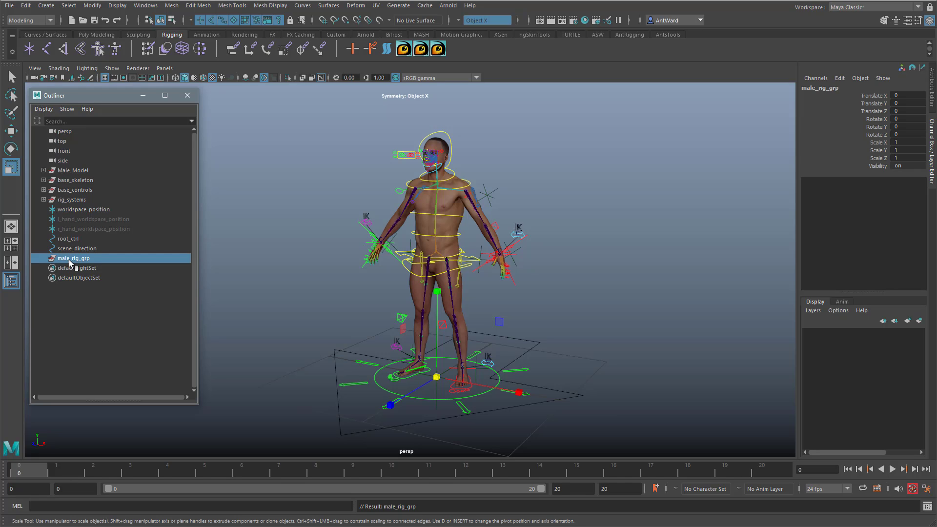
# Step: Parent all the nodes from Male_Model to scene_direction under male_rig_grp and expand the group
pyautogui.moveTo(70, 249); pyautogui.dragTo(66, 170)
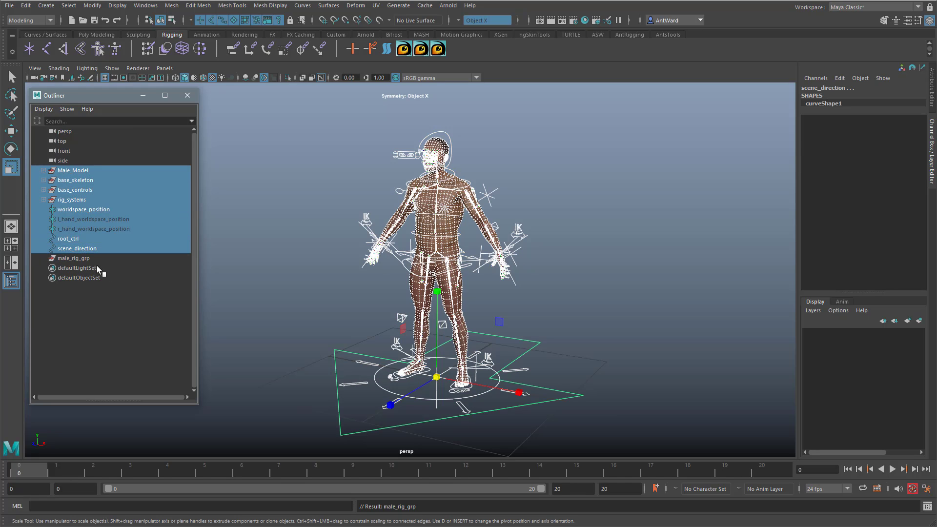
pyautogui.moveTo(79, 249); pyautogui.dragTo(75, 257, button='middle')
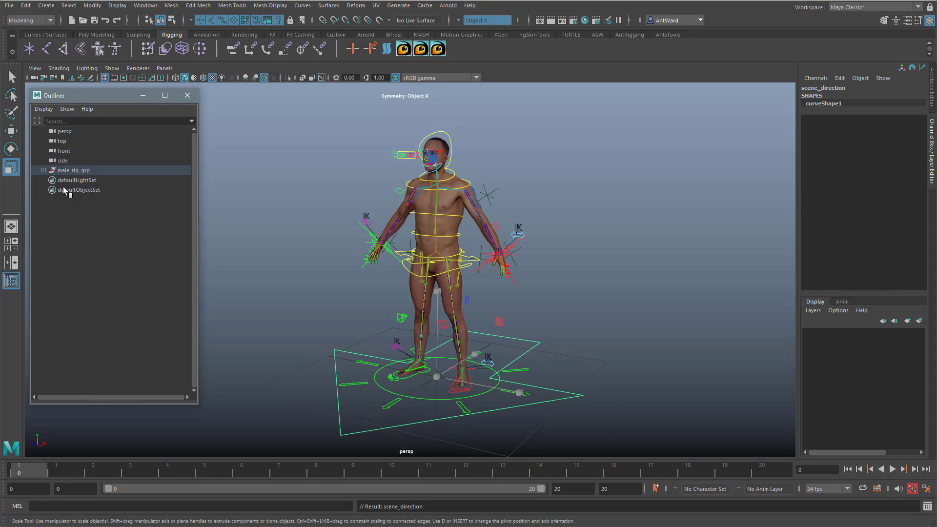
pyautogui.click(43, 171)
pyautogui.click(44, 170)
pyautogui.click(44, 170)
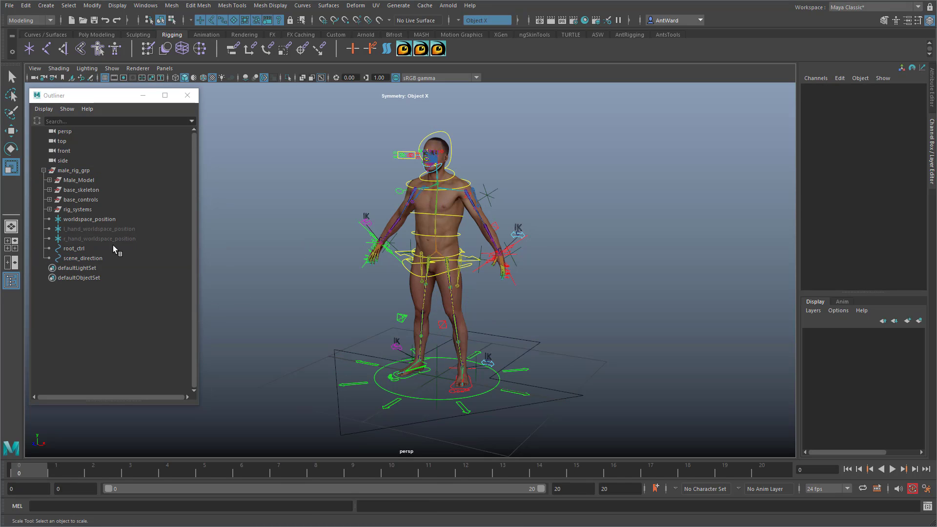
# Step: Parent all the children of base_controls, from l_leg_IK_ctrl_offset to cog_ctrl, under root_ctrl
pyautogui.click(93, 249)
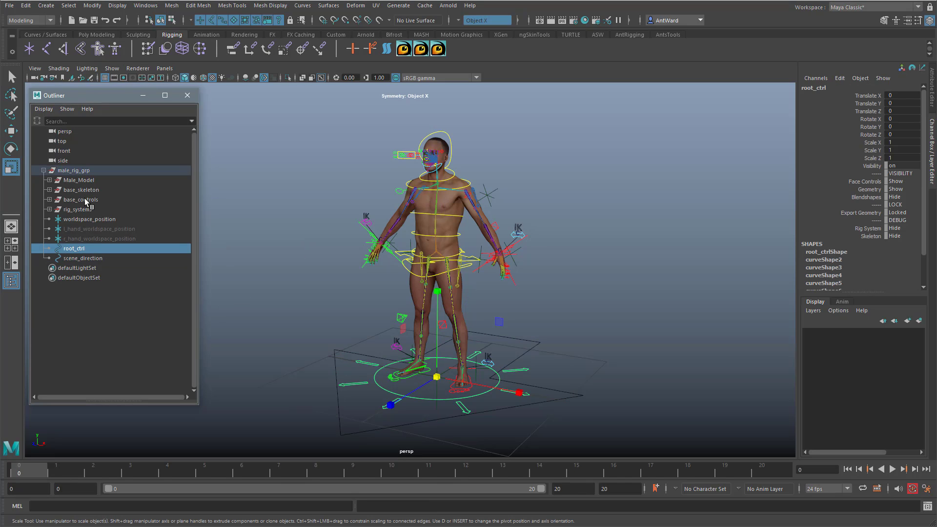
pyautogui.click(49, 199)
pyautogui.click(81, 200)
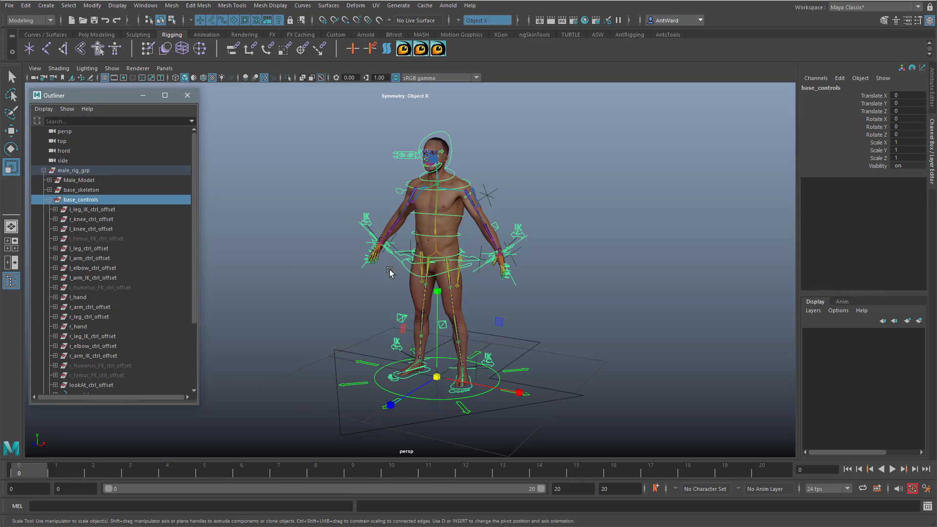
pyautogui.click(95, 210)
pyautogui.scroll(-4, 91, 284)
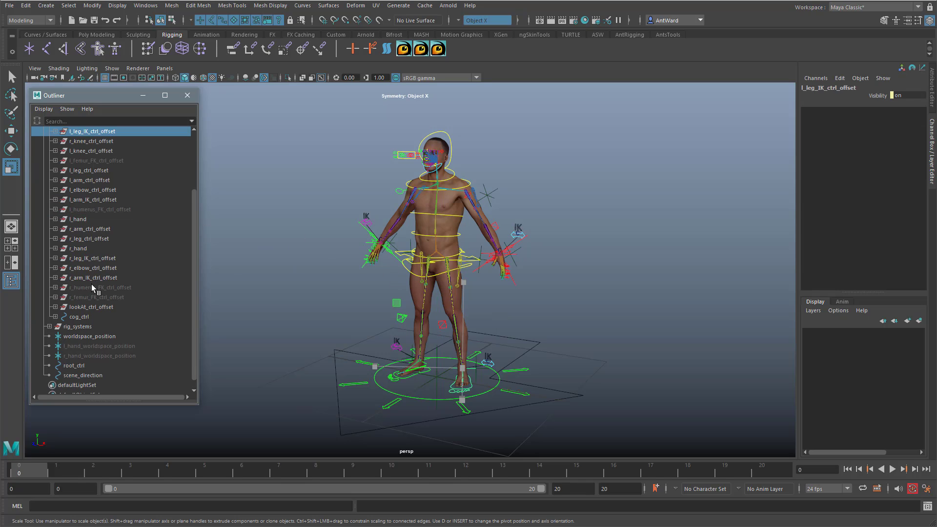
pyautogui.scroll(-1, 92, 284)
pyautogui.keyDown('shift'); pyautogui.click(87, 307); pyautogui.keyUp('shift')
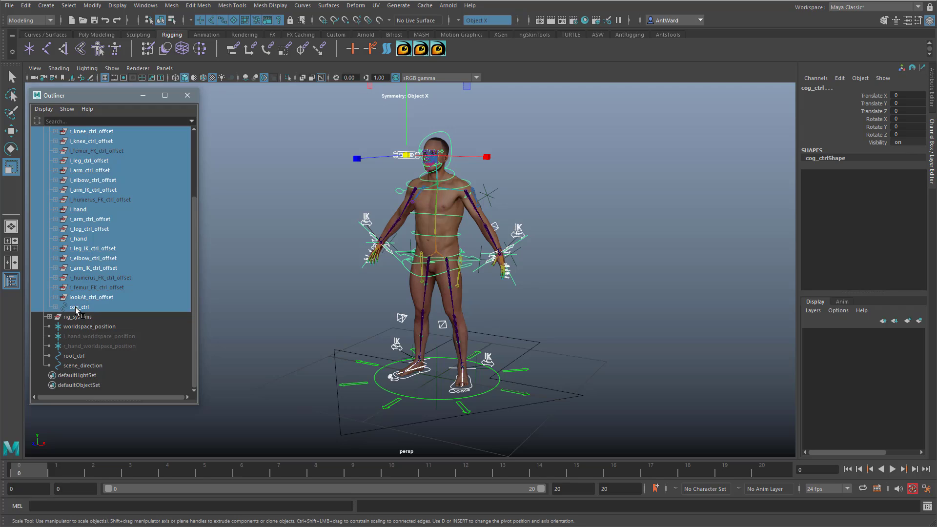
pyautogui.moveTo(77, 310); pyautogui.dragTo(69, 356, button='middle')
# Step: Try moving root_ctrl freely away from the origin, and undo the move
pyautogui.click(78, 250)
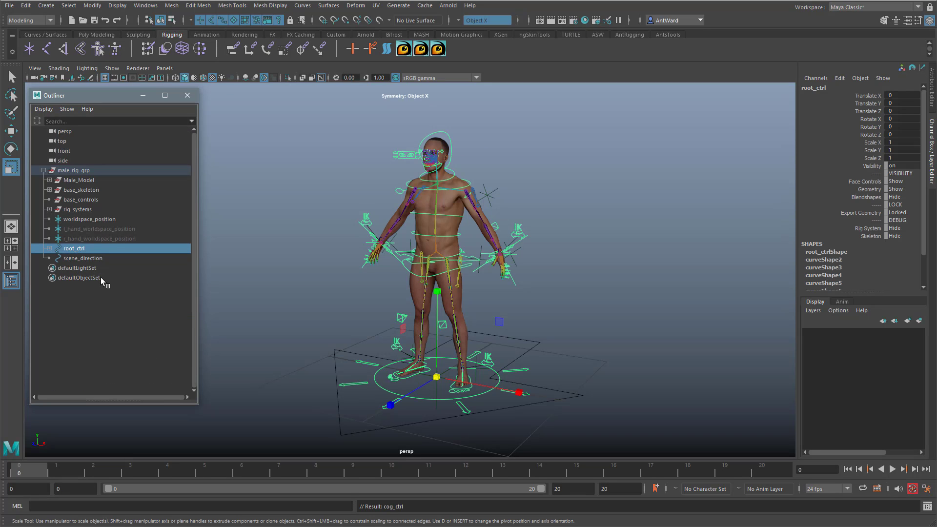
pyautogui.press('e')
pyautogui.press('w')
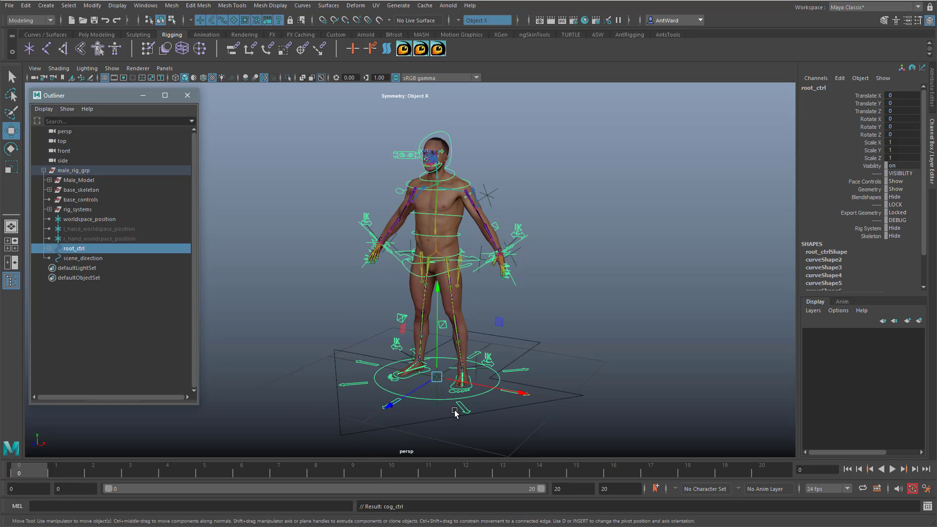
pyautogui.moveTo(438, 380); pyautogui.dragTo(481, 377)
pyautogui.hotkey('ctrl', 'z')
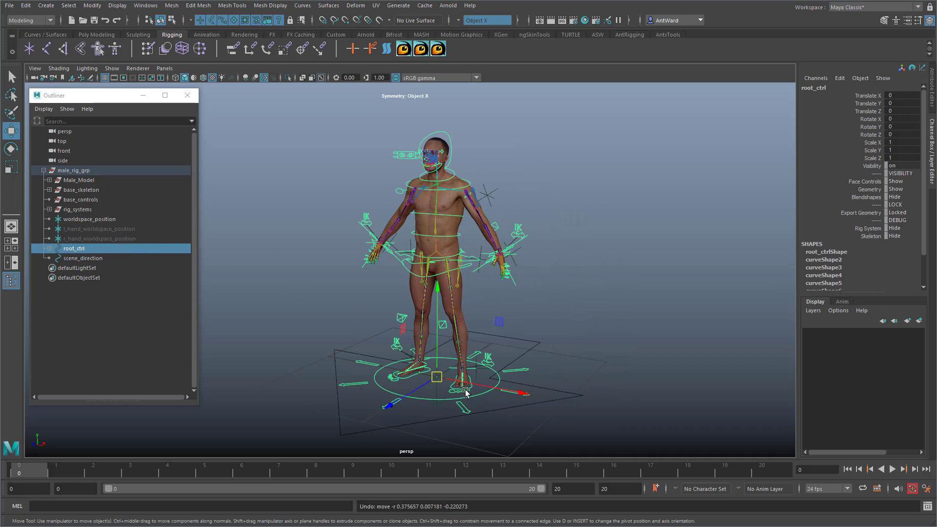
# Step: Move root_ctrl along X to 1.01, inspect the Male_Lashes mesh near the head's original position, and reselect root_ctrl
pyautogui.moveTo(486, 388); pyautogui.dragTo(574, 400)
pyautogui.keyDown('alt'); pyautogui.moveTo(408, 199); pyautogui.dragTo(371, 286, button='middle'); pyautogui.keyUp('alt')
pyautogui.scroll(6, 370, 286)
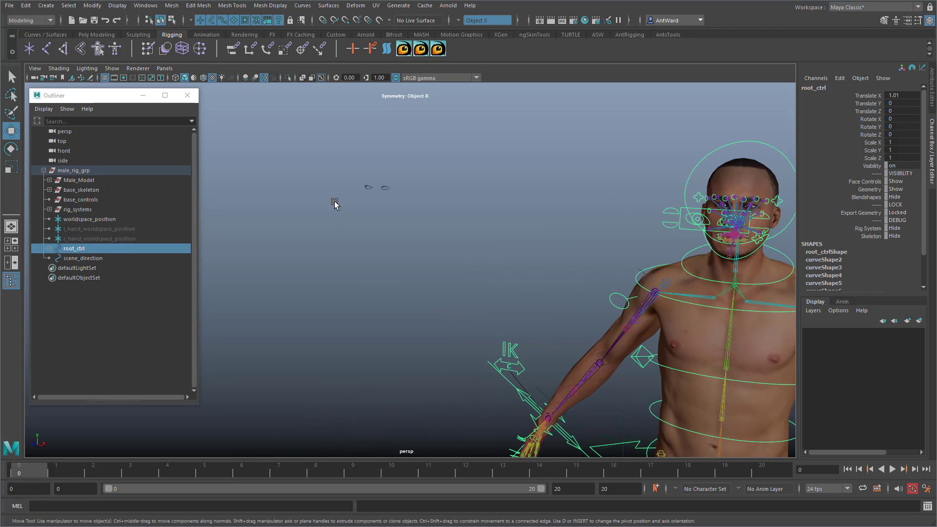
pyautogui.moveTo(405, 167); pyautogui.dragTo(357, 194)
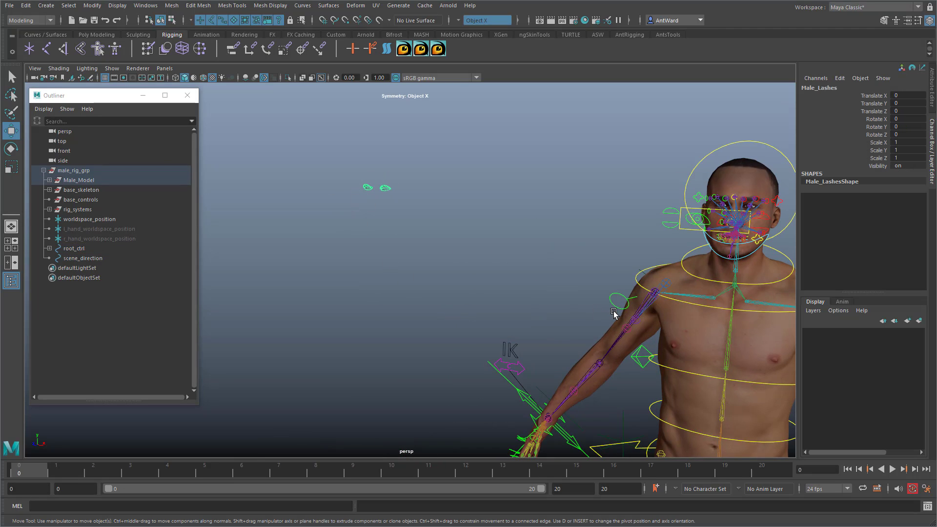
pyautogui.keyDown('alt'); pyautogui.moveTo(614, 313); pyautogui.dragTo(341, 298, button='right'); pyautogui.keyUp('alt')
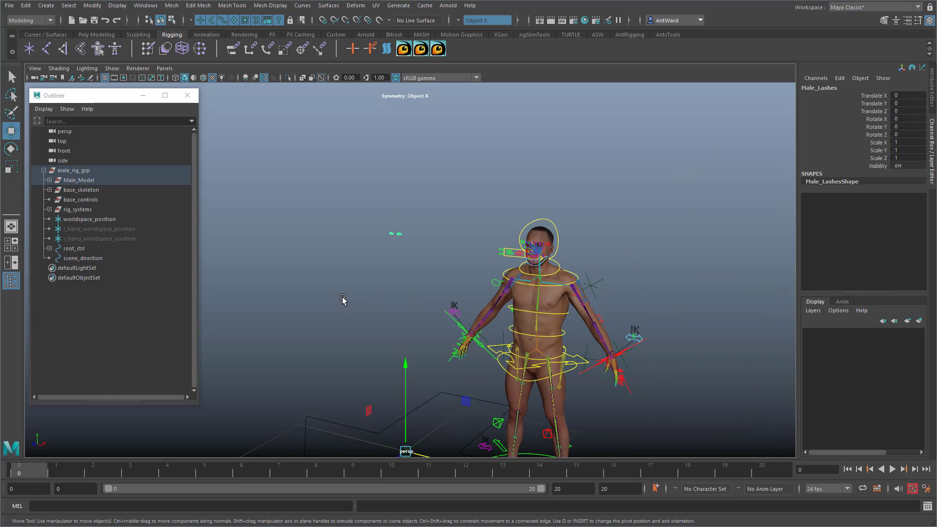
pyautogui.click(343, 300)
pyautogui.keyDown('alt'); pyautogui.moveTo(448, 257); pyautogui.dragTo(613, 318, button='right'); pyautogui.keyUp('alt')
pyautogui.click(560, 403)
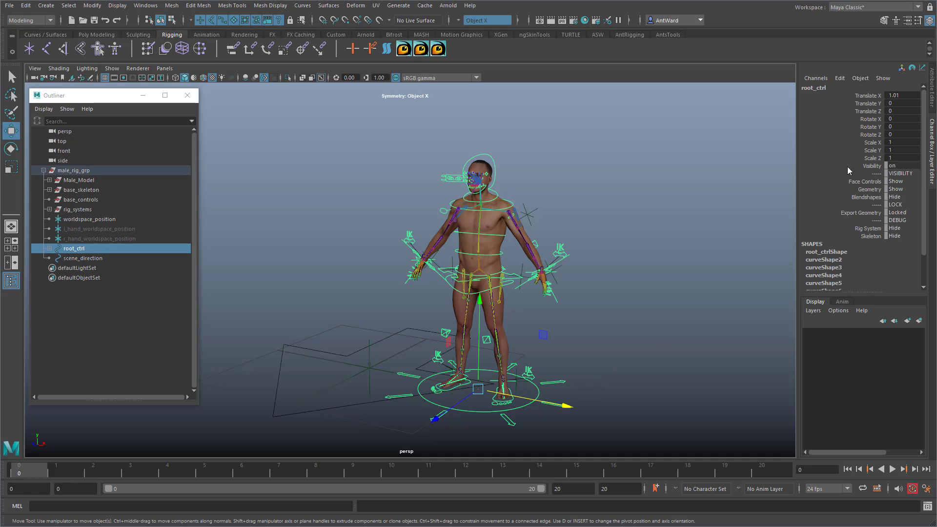
# Step: Reset root_ctrl's Translate X to 0
pyautogui.click(903, 96)
pyautogui.write('0')
pyautogui.press('Return')
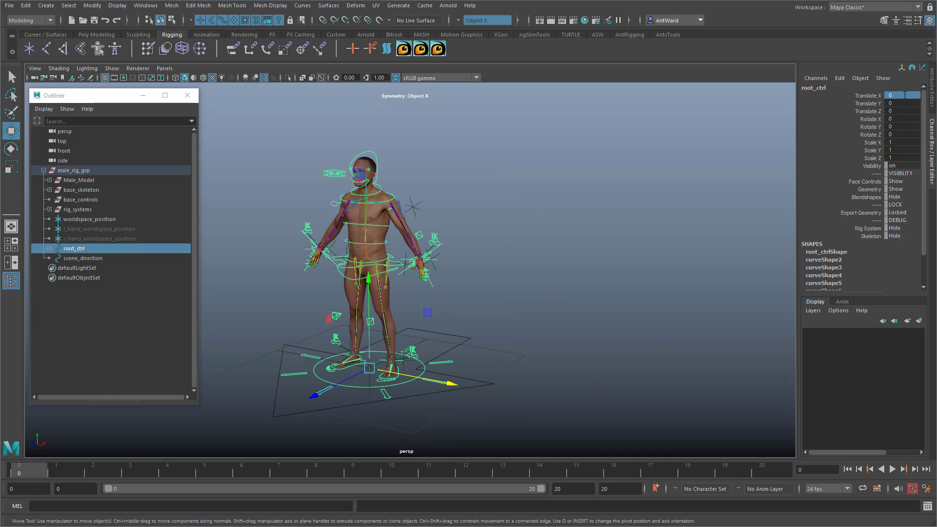
pyautogui.keyDown('alt'); pyautogui.moveTo(387, 332); pyautogui.dragTo(472, 334, button='middle'); pyautogui.keyUp('alt')
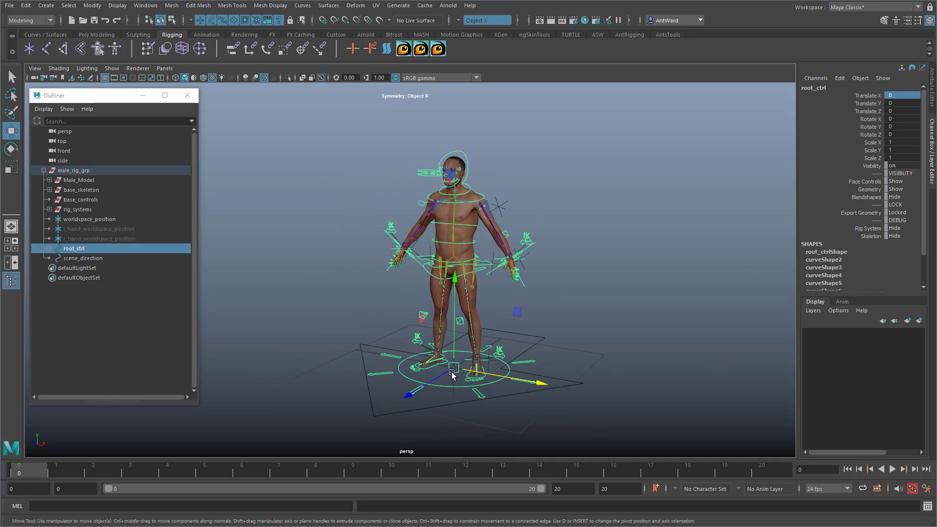
# Step: Try moving and rotating root_ctrl freely away from the origin, and select head_ctrl to check its Follow Neck setting
pyautogui.moveTo(453, 369); pyautogui.dragTo(412, 391)
pyautogui.press('e')
pyautogui.keyDown('alt'); pyautogui.moveTo(376, 207); pyautogui.dragTo(340, 288); pyautogui.keyUp('alt')
pyautogui.click(325, 183)
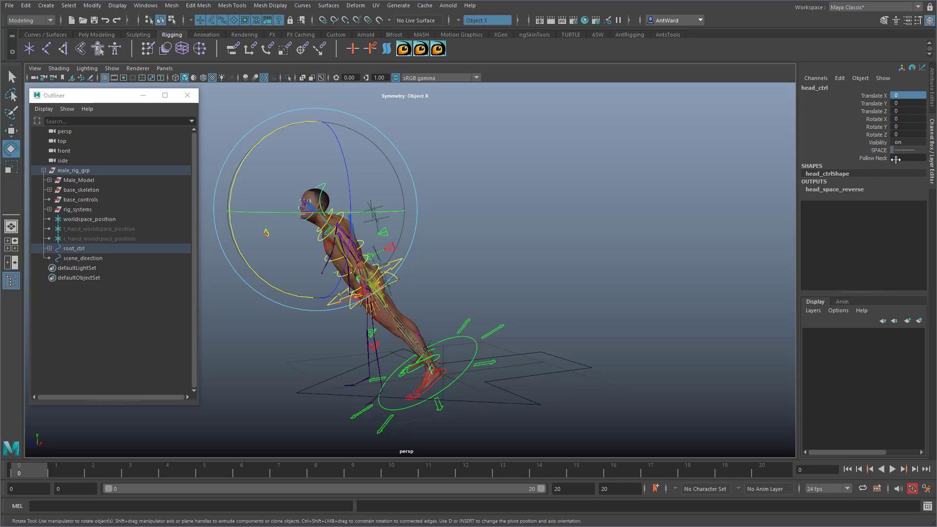
pyautogui.keyDown('alt'); pyautogui.moveTo(356, 293); pyautogui.dragTo(518, 303); pyautogui.keyUp('alt')
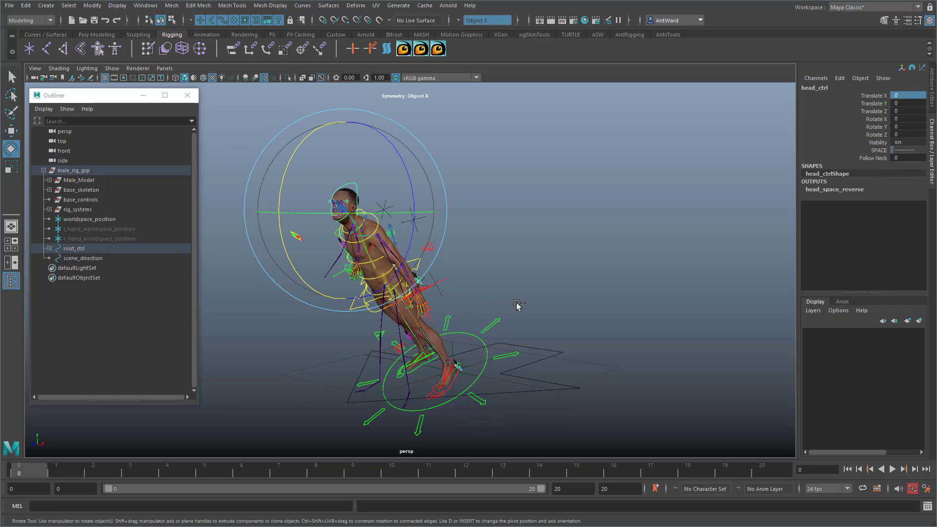
# Step: Reset all of root_ctrl's Translate and Rotate values to 0
pyautogui.click(508, 357)
pyautogui.moveTo(902, 95); pyautogui.dragTo(902, 130)
pyautogui.doubleClick(903, 132)
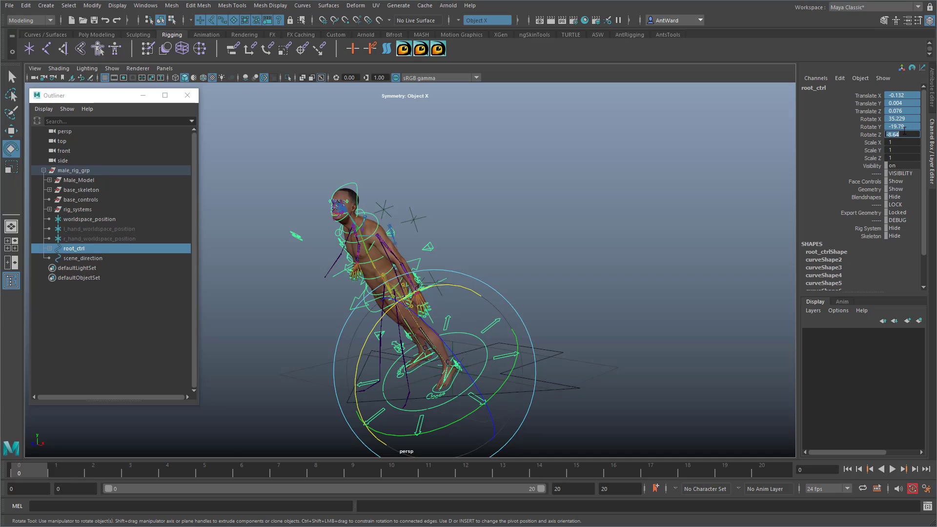
pyautogui.write('0')
pyautogui.press('Return')
pyautogui.keyDown('alt'); pyautogui.moveTo(610, 263); pyautogui.dragTo(684, 277); pyautogui.keyUp('alt')
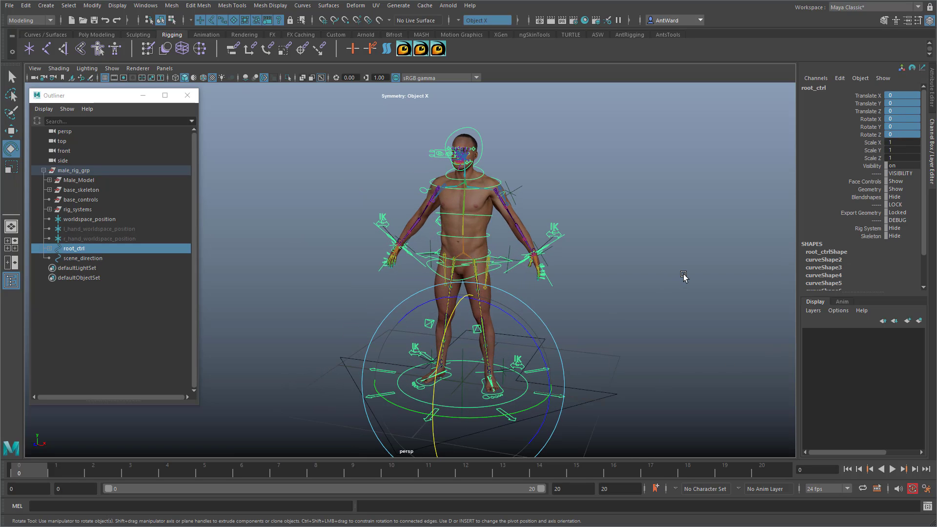
# Step: Select the worldspace_position locator between the feet, try rotating it freely, and undo the rotation
pyautogui.click(465, 357)
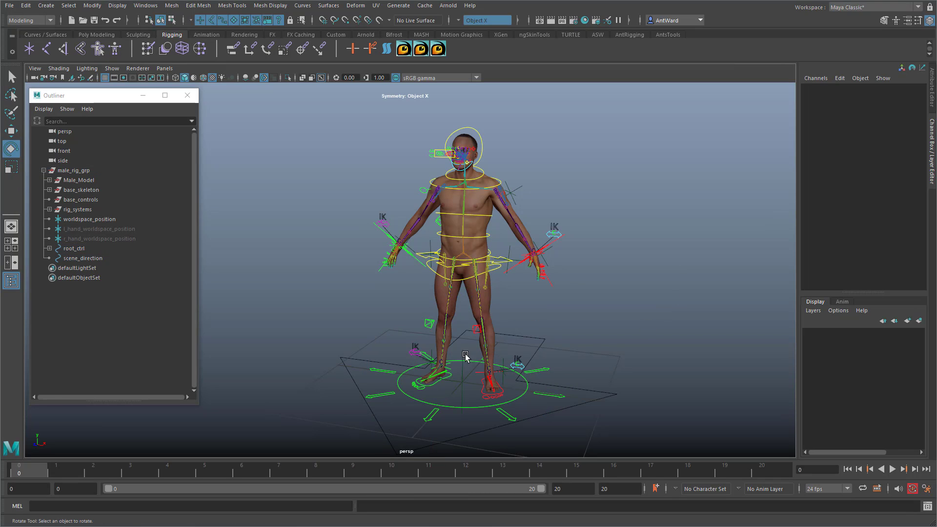
pyautogui.click(464, 353)
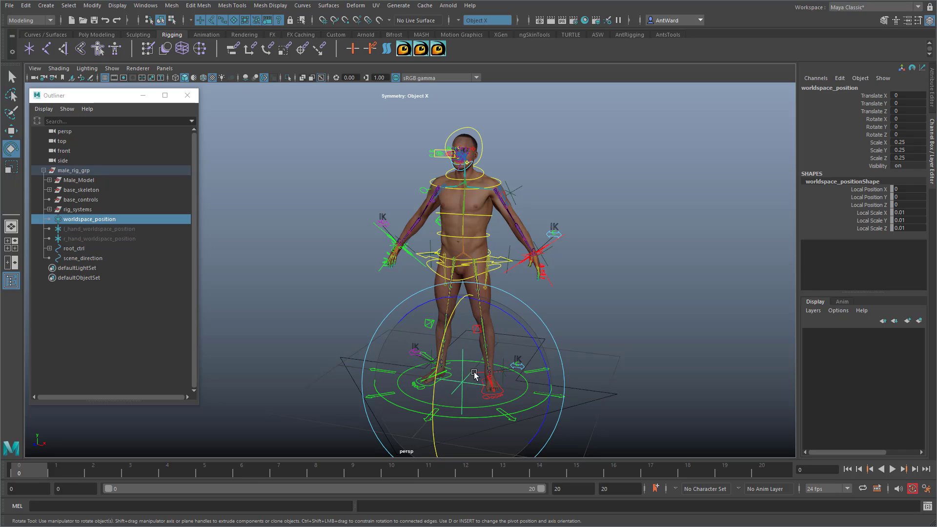
pyautogui.moveTo(478, 368); pyautogui.dragTo(478, 346)
pyautogui.hotkey('ctrl', 'z')
pyautogui.hotkey('ctrl', 'z')
pyautogui.hotkey('ctrl', 'z')
pyautogui.hotkey('ctrl', 'z')
pyautogui.hotkey('ctrl', 'z')
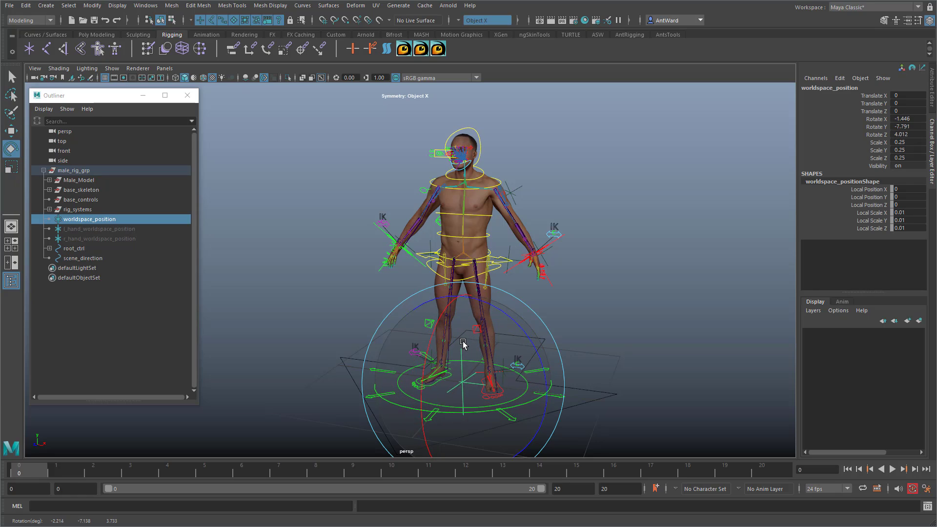
# Step: Parent worldspace_position, l_hand_worldspace_position and r_hand_worldspace_position under root_ctrl
pyautogui.keyDown('shift'); pyautogui.click(86, 238); pyautogui.keyUp('shift')
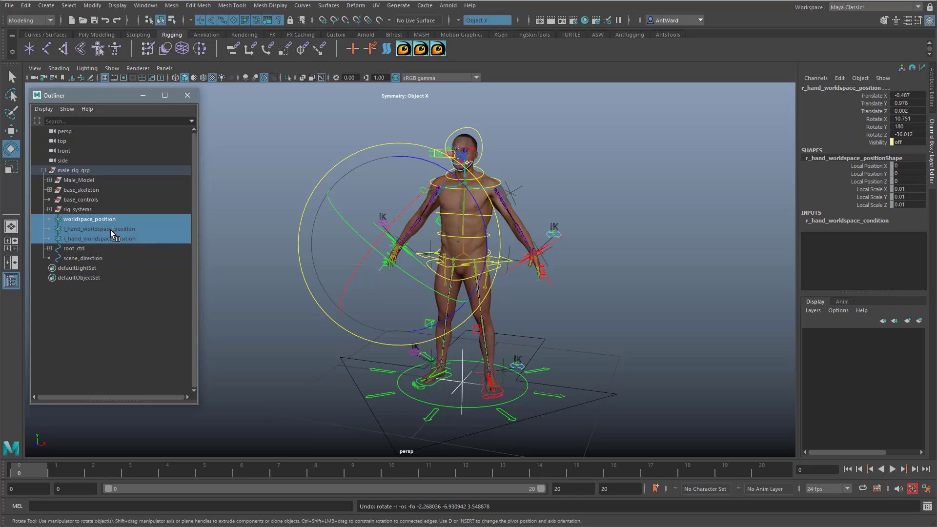
pyautogui.click(49, 248)
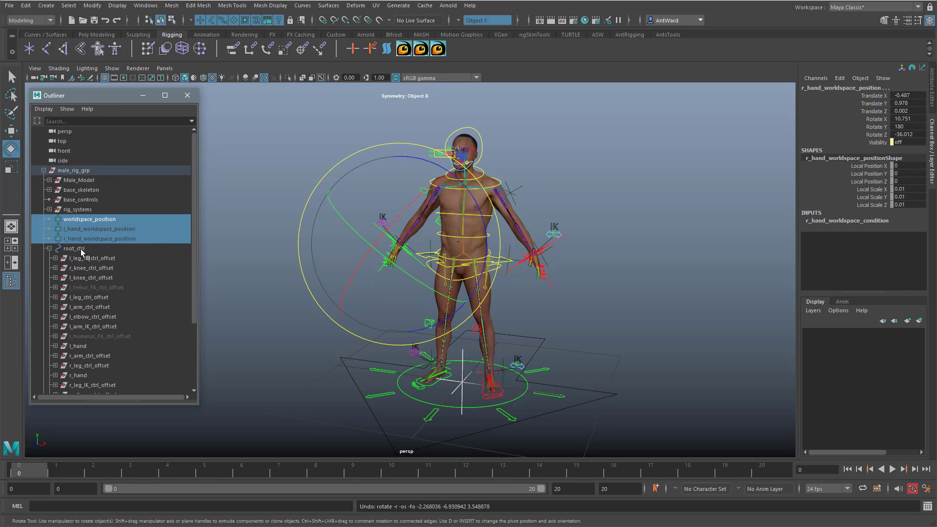
pyautogui.moveTo(84, 238); pyautogui.dragTo(76, 247, button='middle')
# Step: Try rotating and moving root_ctrl to test that the locators follow it, undoing each transform
pyautogui.click(74, 219)
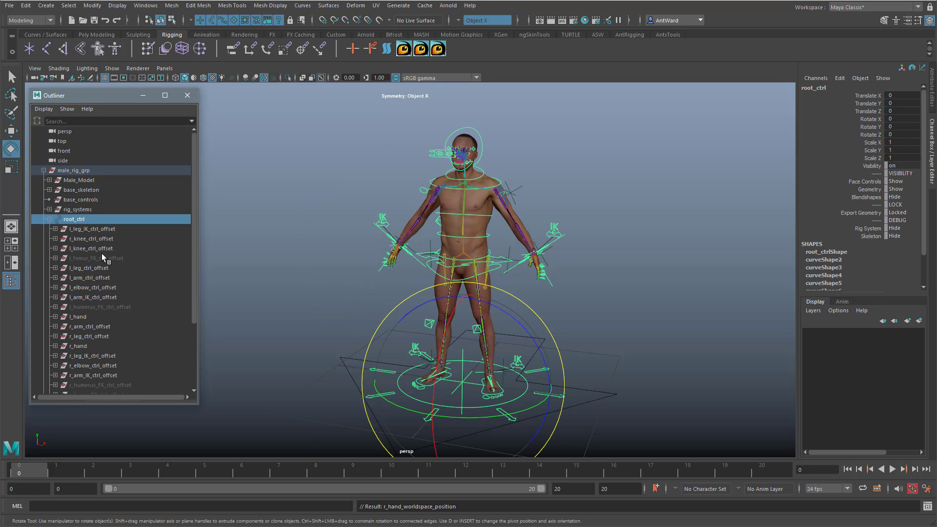
pyautogui.moveTo(469, 396); pyautogui.dragTo(448, 395)
pyautogui.hotkey('ctrl', 'z')
pyautogui.press('w')
pyautogui.keyDown('alt'); pyautogui.moveTo(644, 338); pyautogui.dragTo(583, 333); pyautogui.keyUp('alt')
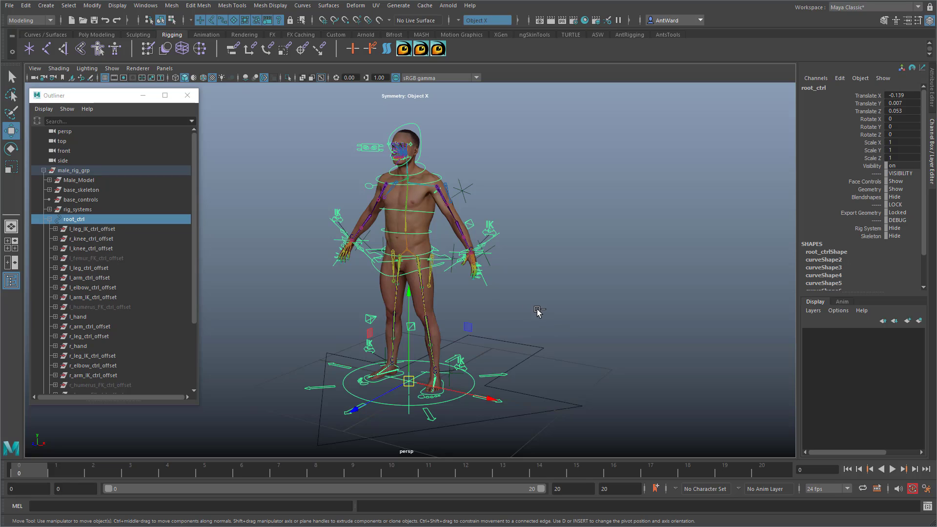
pyautogui.hotkey('ctrl', 'z')
pyautogui.keyDown('alt'); pyautogui.moveTo(514, 329); pyautogui.dragTo(520, 330); pyautogui.keyUp('alt')
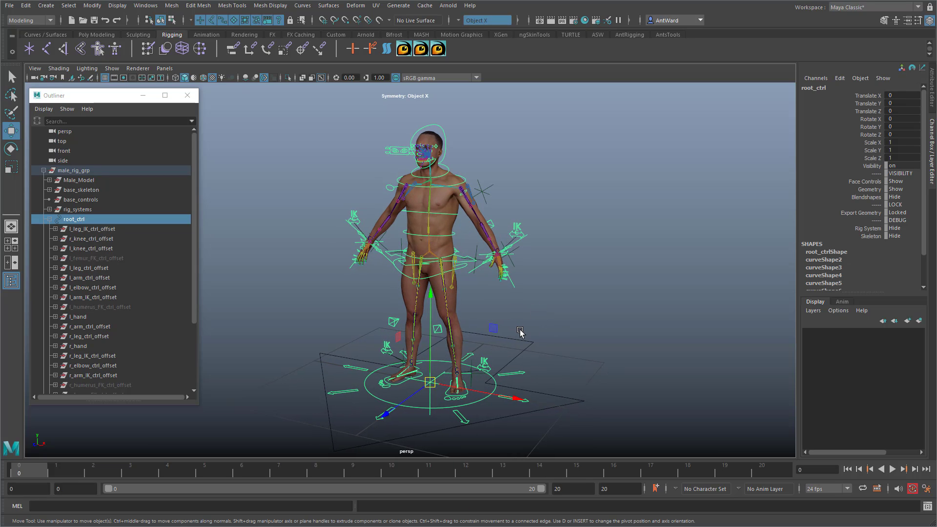
# Step: Collapse root_ctrl's hierarchy and parent root_ctrl under the base_controls group
pyautogui.click(50, 219)
pyautogui.click(266, 239)
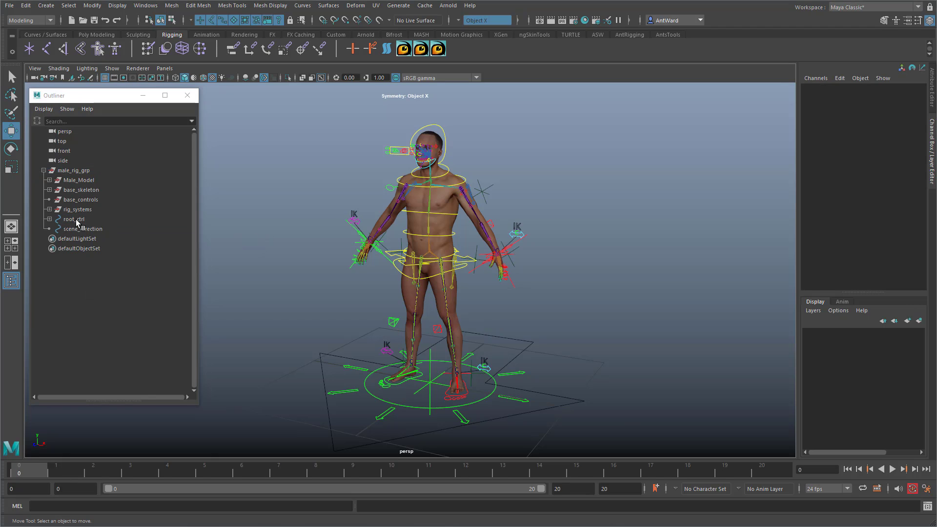
pyautogui.moveTo(77, 222); pyautogui.dragTo(76, 204)
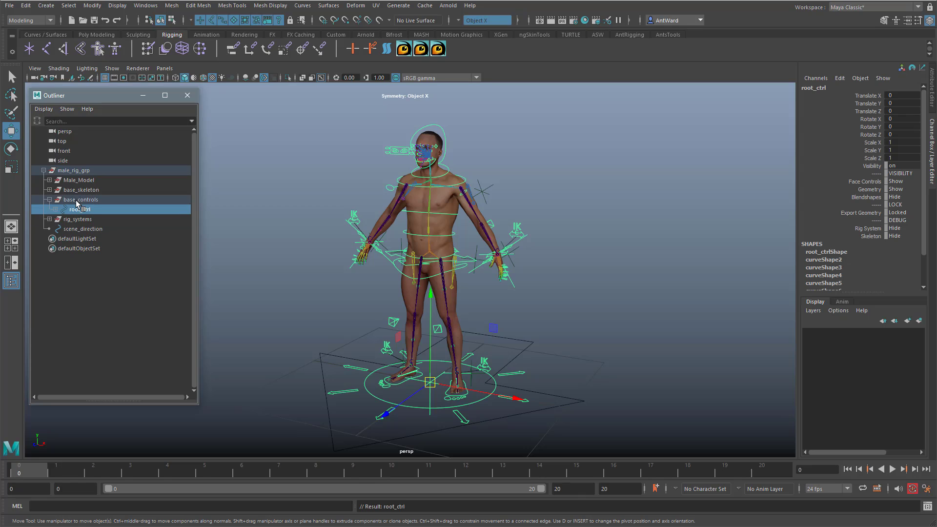
# Step: Rename the base_controls group as controls and collapse it
pyautogui.click(77, 201)
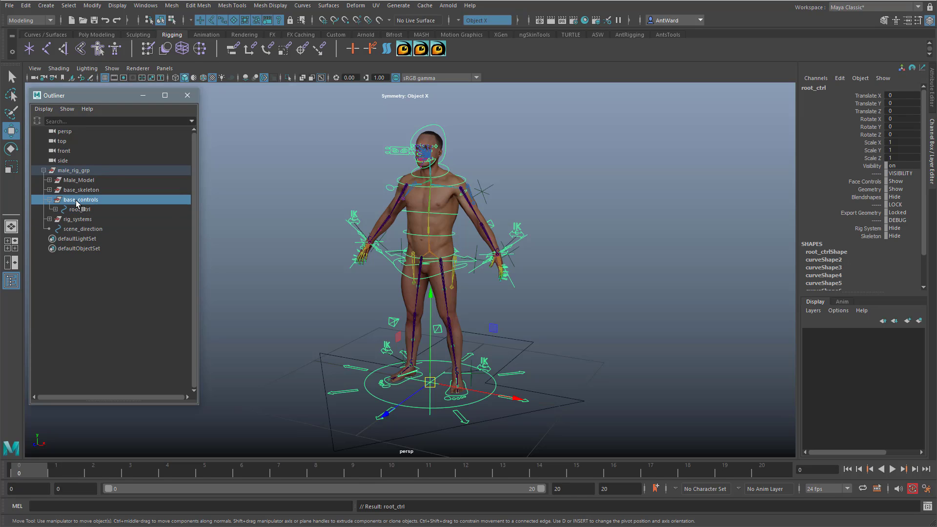
pyautogui.doubleClick(76, 201)
pyautogui.moveTo(80, 200); pyautogui.dragTo(65, 200)
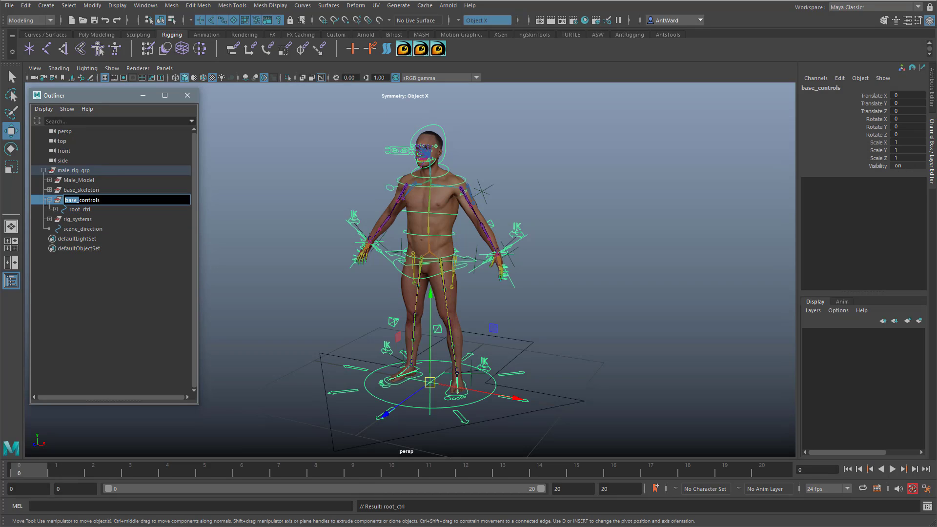
pyautogui.press('BackSpace')
pyautogui.press('Return')
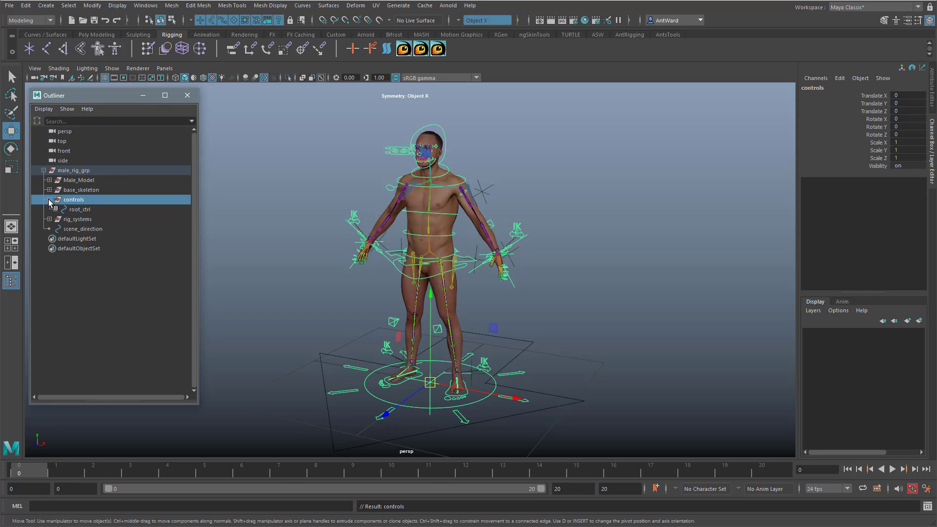
pyautogui.click(49, 200)
# Step: With nothing selected, create an empty group and name it DO_NOT_TOUCH
pyautogui.click(96, 302)
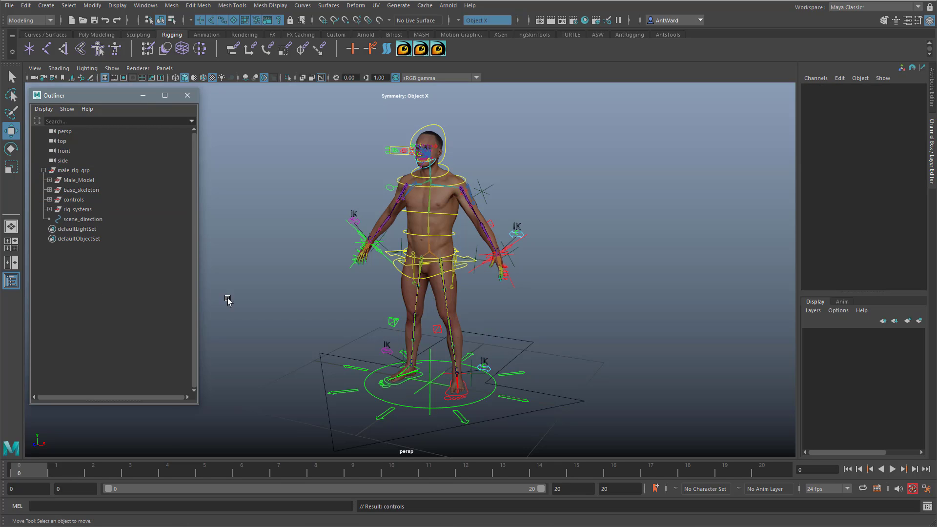
pyautogui.hotkey('ctrl', 'g')
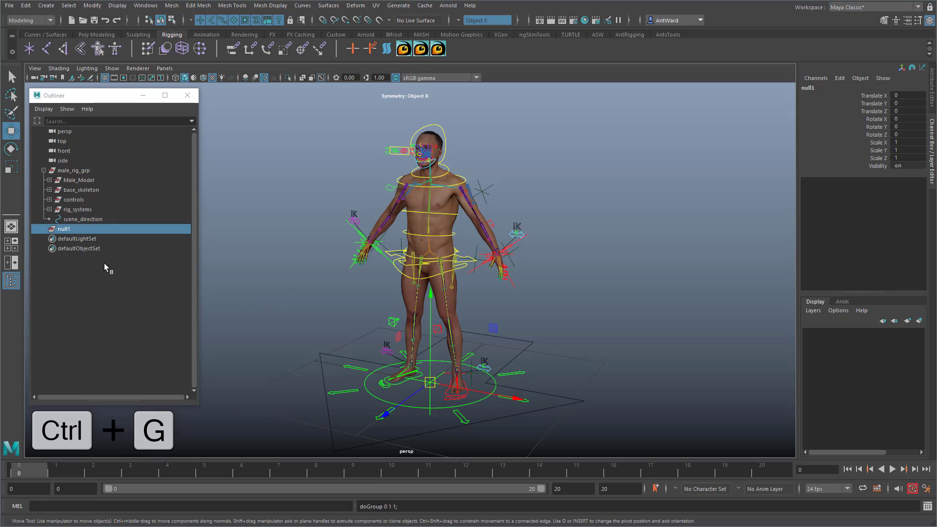
pyautogui.doubleClick(67, 229)
pyautogui.write('D')
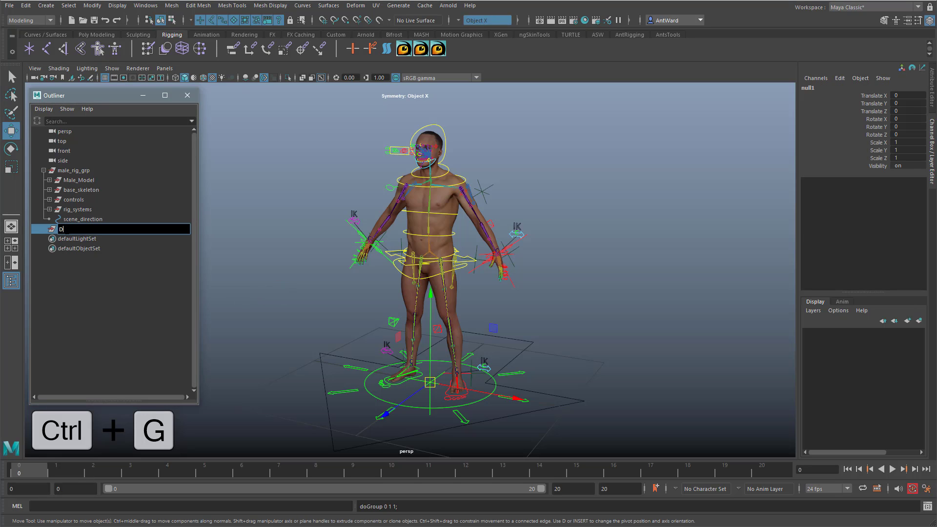
pyautogui.write('O_NOT_TOUCH')
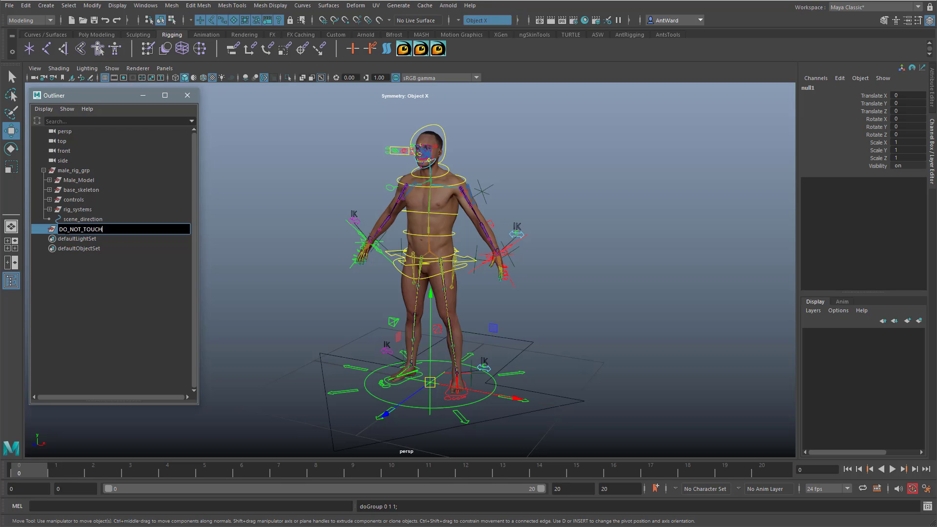
pyautogui.click(100, 307)
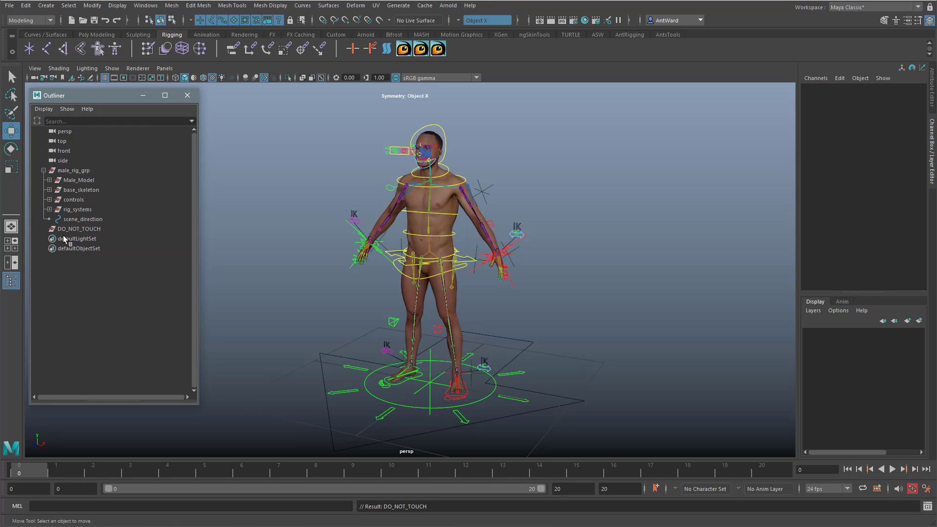
# Step: Parent rig_systems, base_skeleton and Male_Model under the DO_NOT_TOUCH group and expand it
pyautogui.click(72, 210)
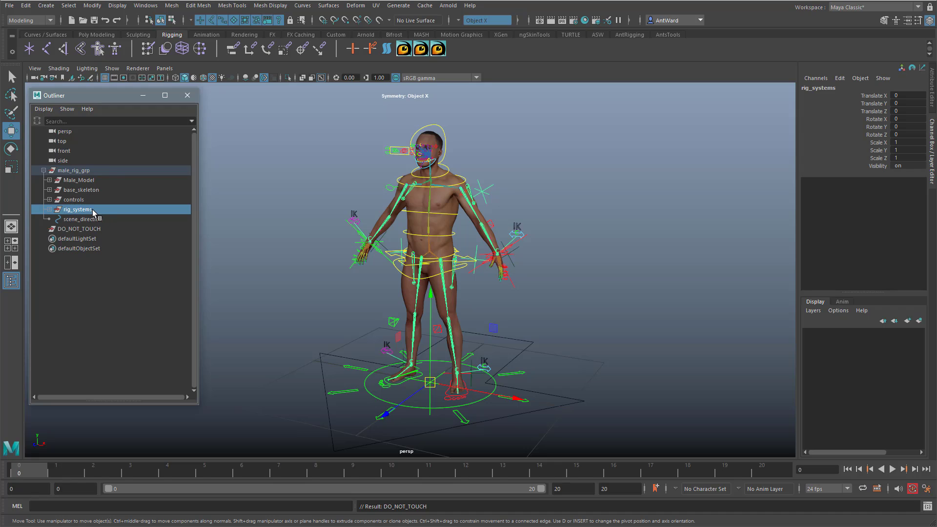
pyautogui.keyDown('ctrl'); pyautogui.click(91, 190); pyautogui.keyUp('ctrl')
pyautogui.keyDown('ctrl'); pyautogui.click(80, 180); pyautogui.keyUp('ctrl')
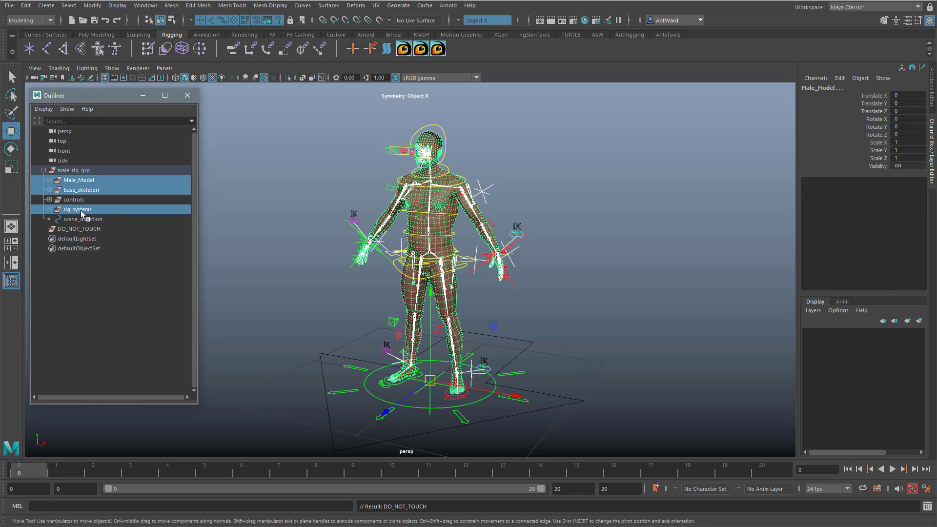
pyautogui.moveTo(73, 228); pyautogui.dragTo(73, 229)
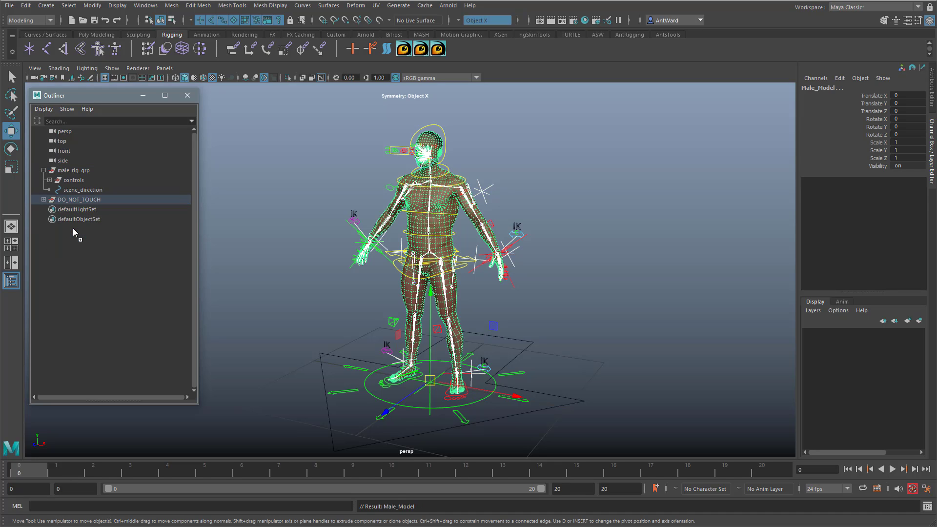
pyautogui.click(44, 200)
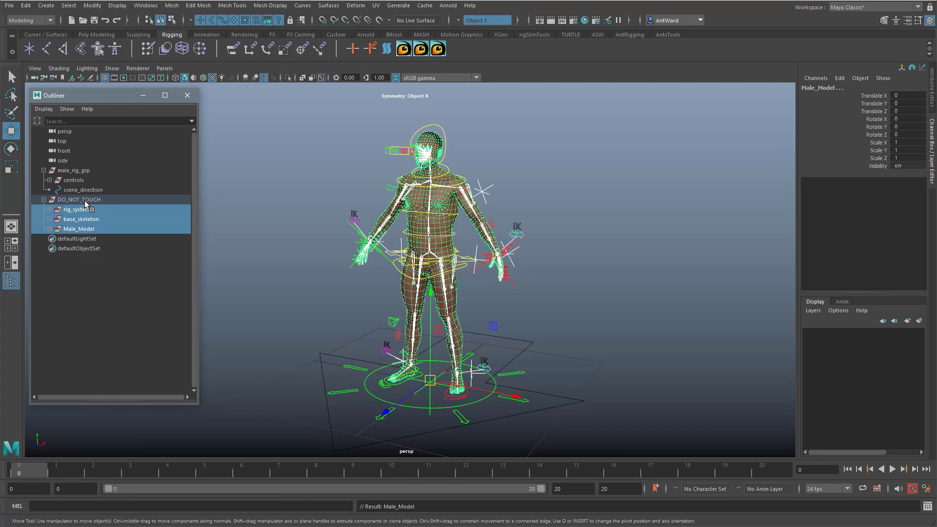
# Step: Inside DO_NOT_TOUCH, rename the base_skeleton group as skeleton and the Male_Model group as geometry
pyautogui.doubleClick(83, 220)
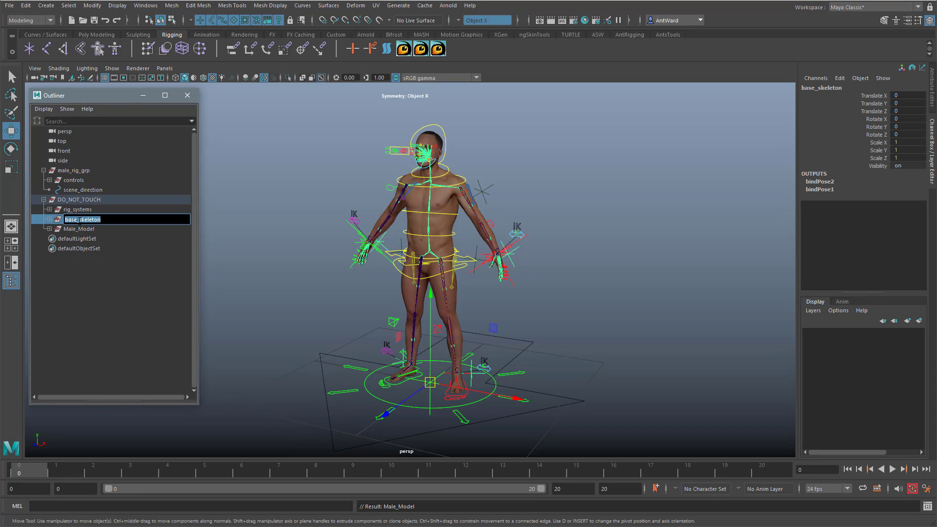
pyautogui.moveTo(80, 219); pyautogui.dragTo(35, 224)
pyautogui.press('BackSpace')
pyautogui.click(77, 227)
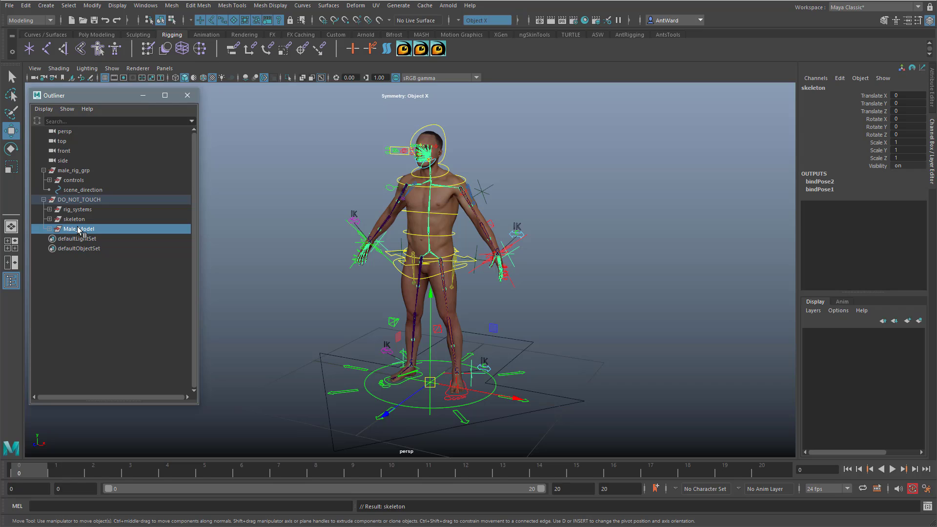
pyautogui.doubleClick(78, 228)
pyautogui.write('geometry')
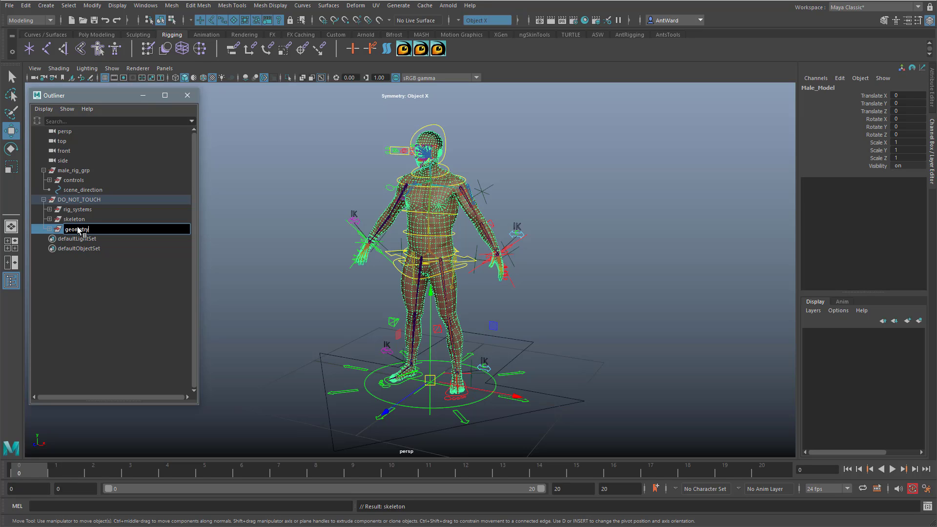
pyautogui.press('Return')
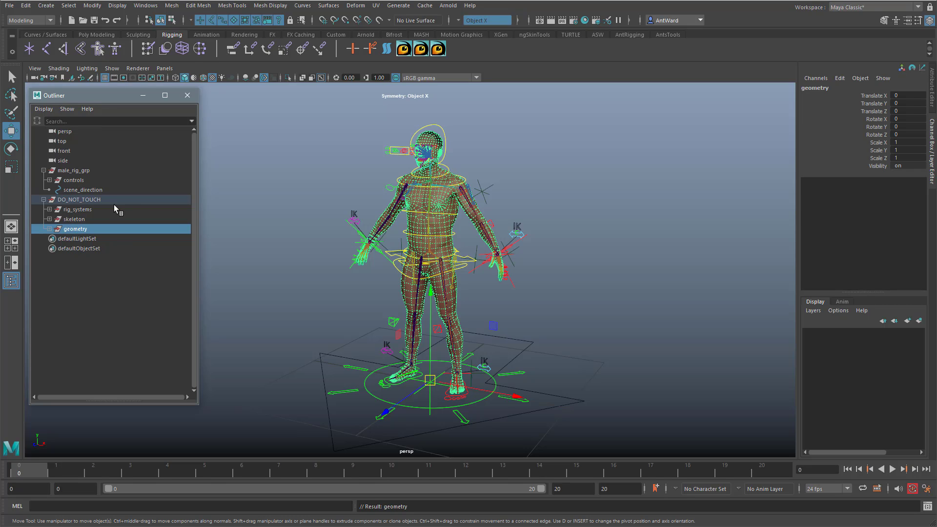
# Step: Check the contents of the geometry and skeleton groups, and move visual_aids out of rig_systems directly under DO_NOT_TOUCH
pyautogui.click(50, 229)
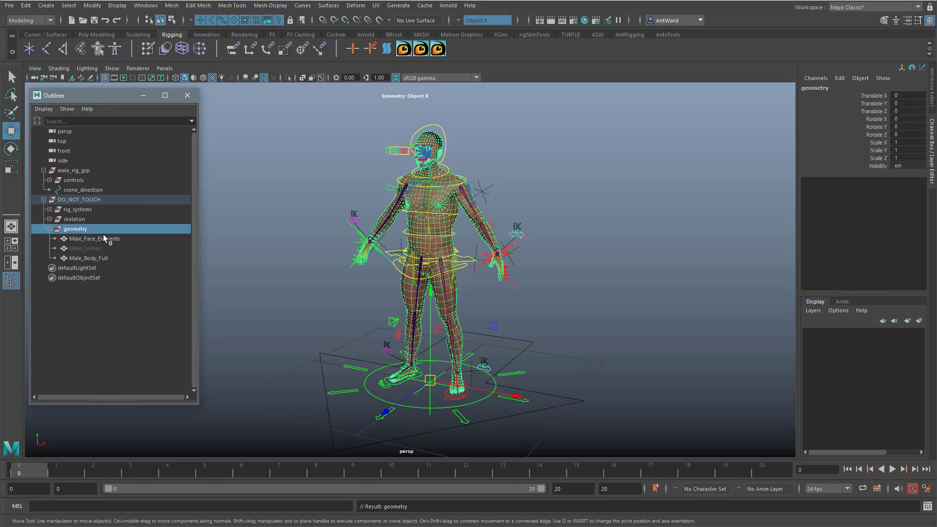
pyautogui.click(49, 220)
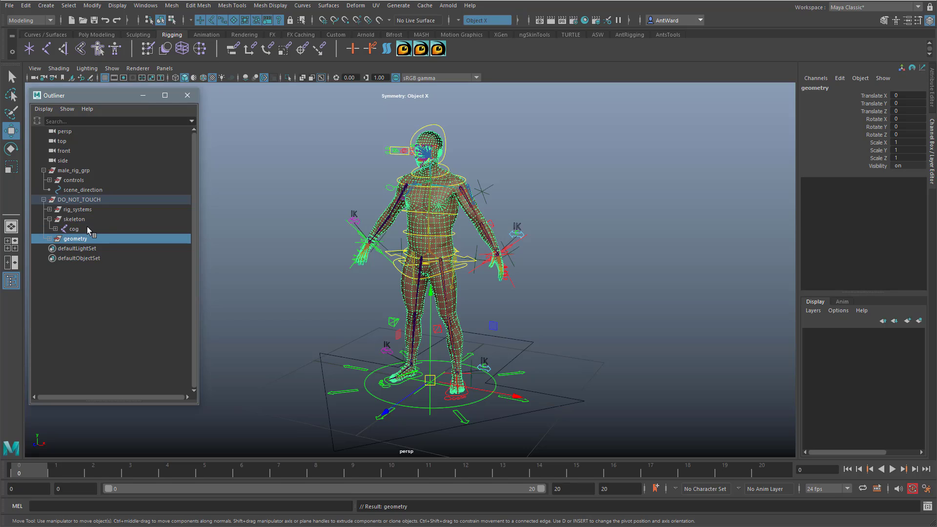
pyautogui.click(56, 229)
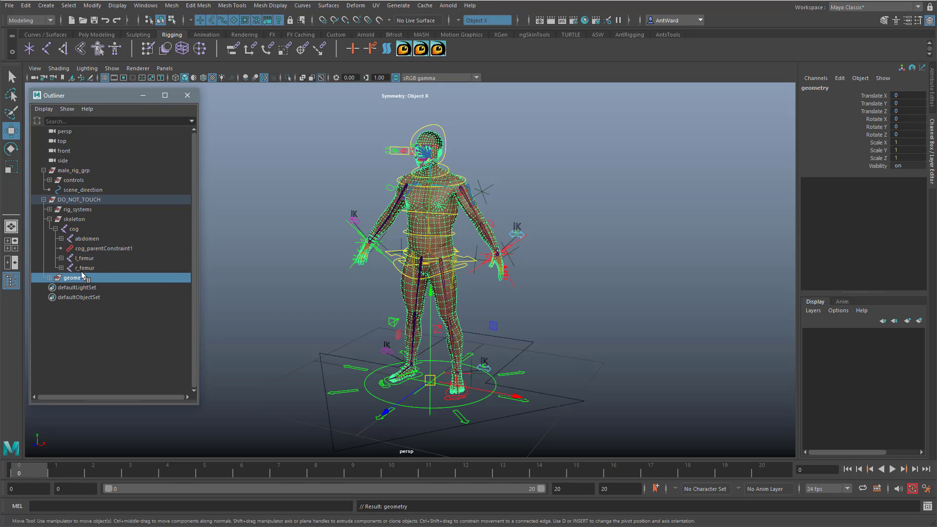
pyautogui.click(49, 219)
pyautogui.click(50, 209)
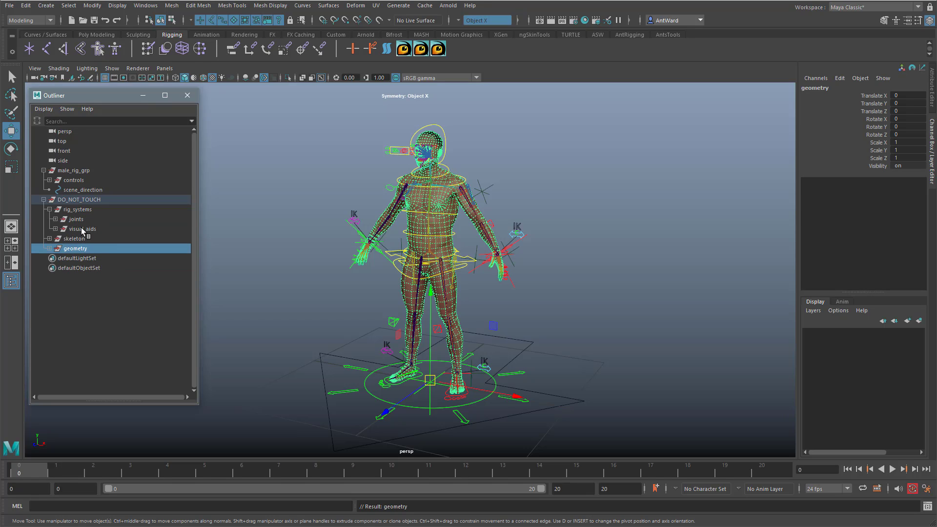
pyautogui.click(82, 228)
pyautogui.moveTo(89, 232); pyautogui.dragTo(79, 202)
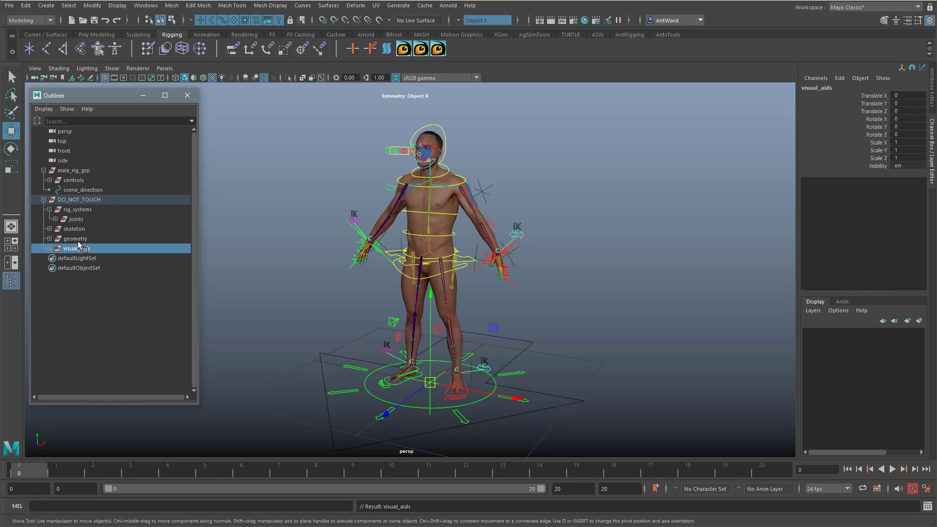
# Step: Collapse the rig groups, parent DO_NOT_TOUCH under male_rig_grp, and expand male_rig_grp
pyautogui.click(76, 209)
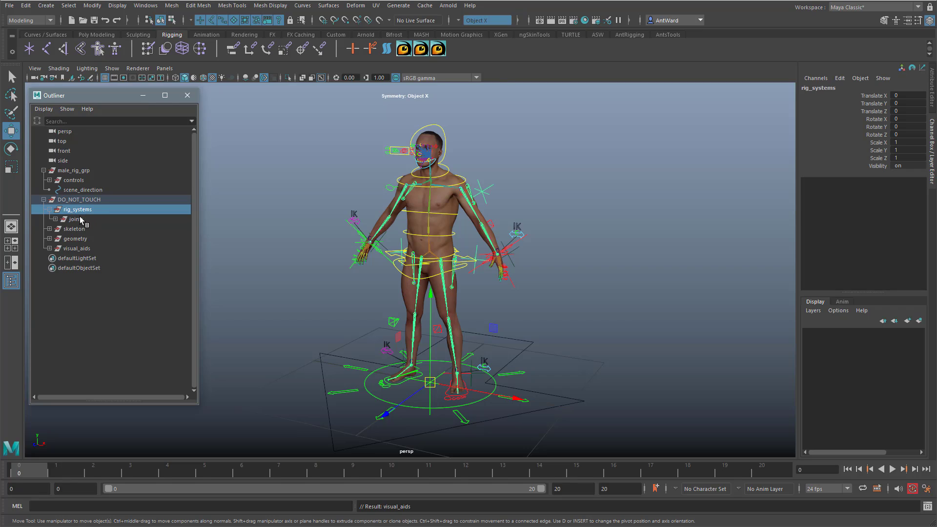
pyautogui.click(49, 210)
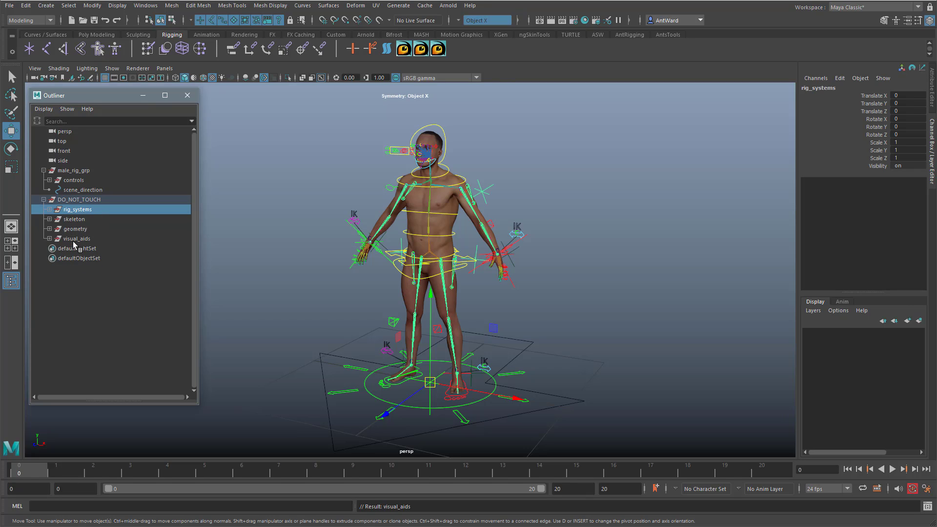
pyautogui.click(43, 171)
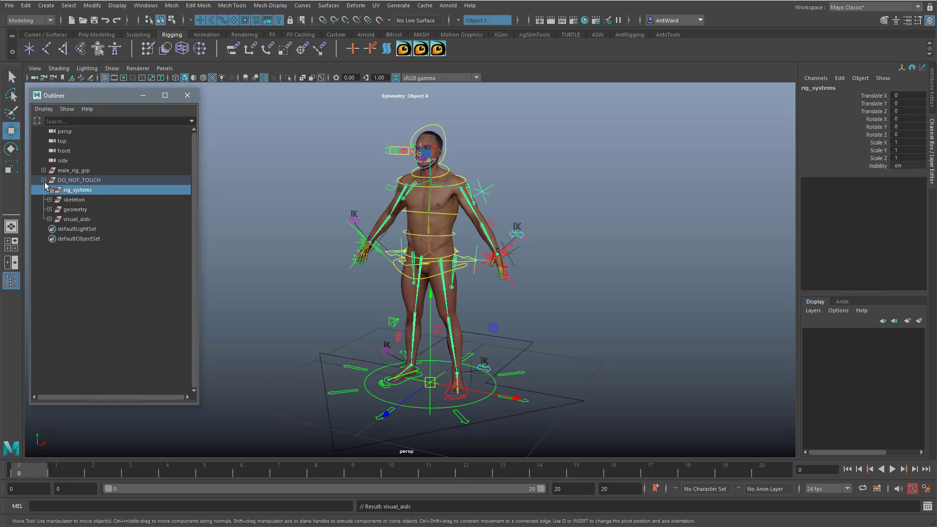
pyautogui.click(43, 180)
pyautogui.click(66, 180)
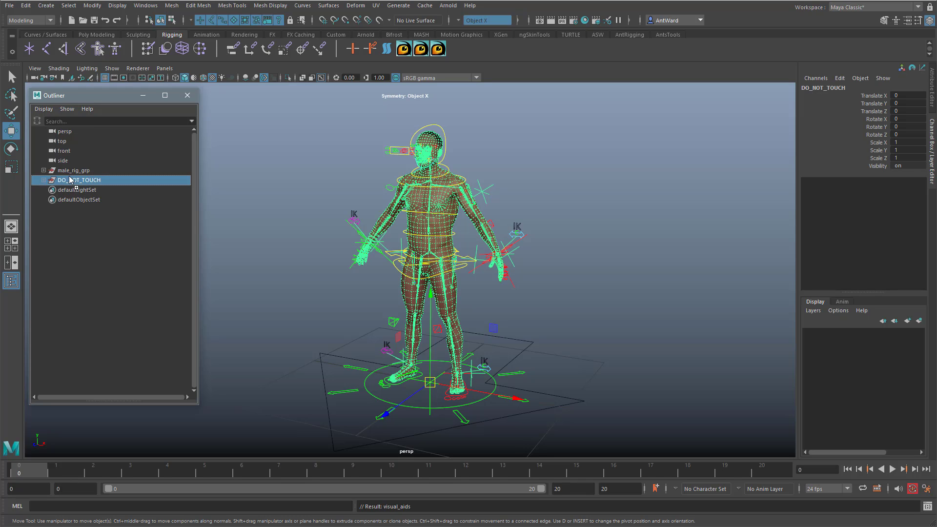
pyautogui.moveTo(70, 181); pyautogui.dragTo(71, 170, button='middle')
pyautogui.click(43, 171)
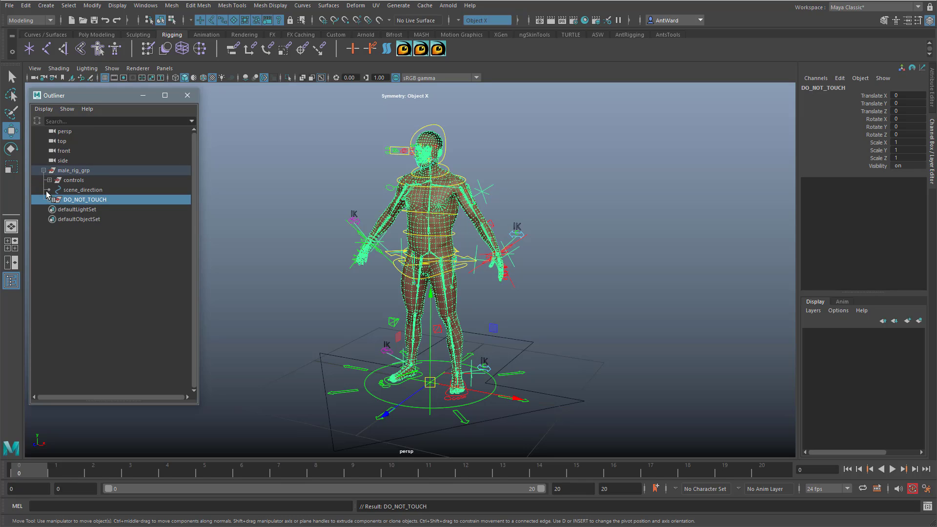
# Step: Check controls, DO_NOT_TOUCH and scene_direction inside male_rig_grp, and clear the selection
pyautogui.click(84, 180)
pyautogui.moveTo(84, 180); pyautogui.dragTo(84, 199, button='middle')
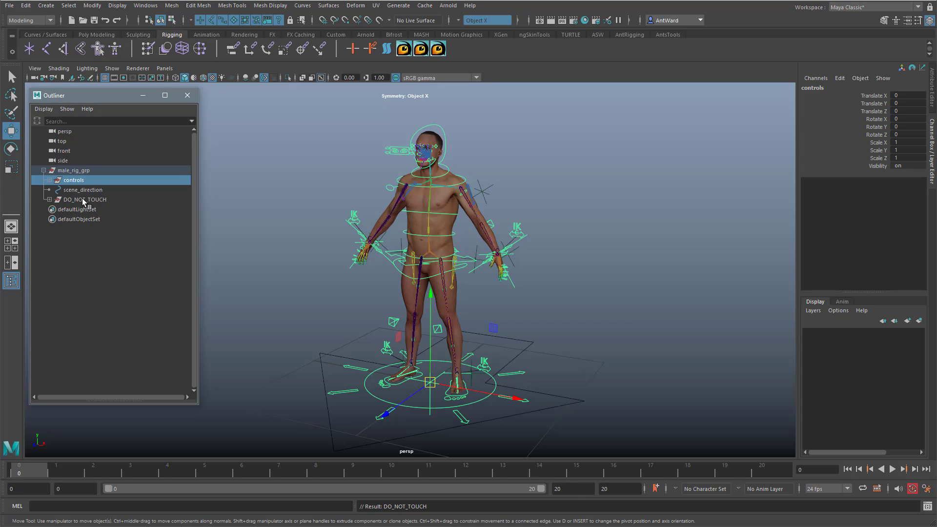
pyautogui.click(82, 198)
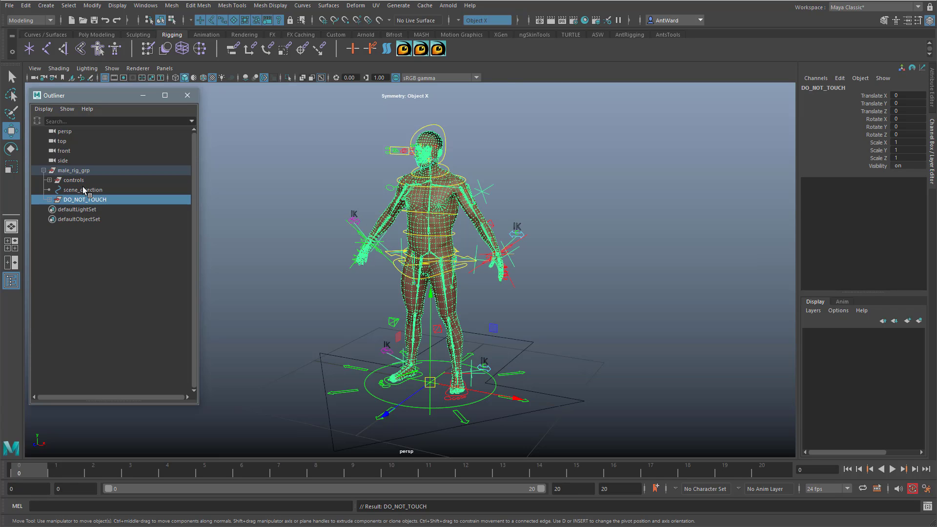
pyautogui.click(84, 189)
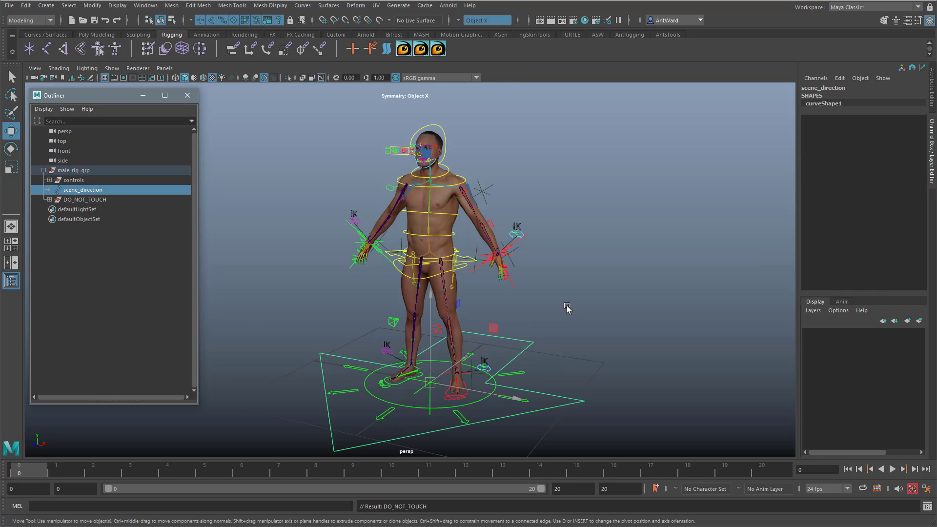
pyautogui.keyDown('alt'); pyautogui.moveTo(566, 305); pyautogui.dragTo(593, 297); pyautogui.keyUp('alt')
pyautogui.click(593, 297)
# Step: Test the rig by rotating and moving root_ctrl, and undo both transformations
pyautogui.keyDown('alt'); pyautogui.moveTo(490, 260); pyautogui.dragTo(478, 270, button='middle'); pyautogui.keyUp('alt')
pyautogui.keyDown('alt'); pyautogui.moveTo(478, 269); pyautogui.dragTo(480, 288); pyautogui.keyUp('alt')
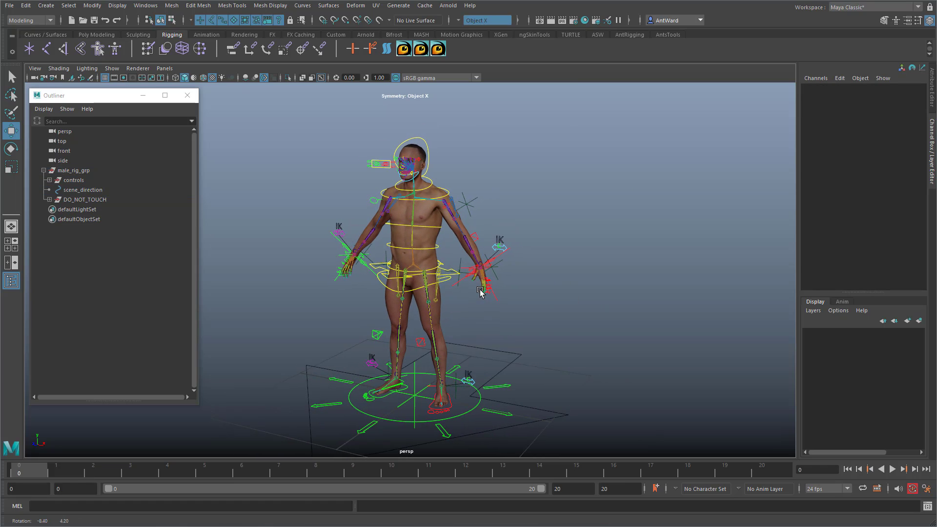
pyautogui.click(479, 394)
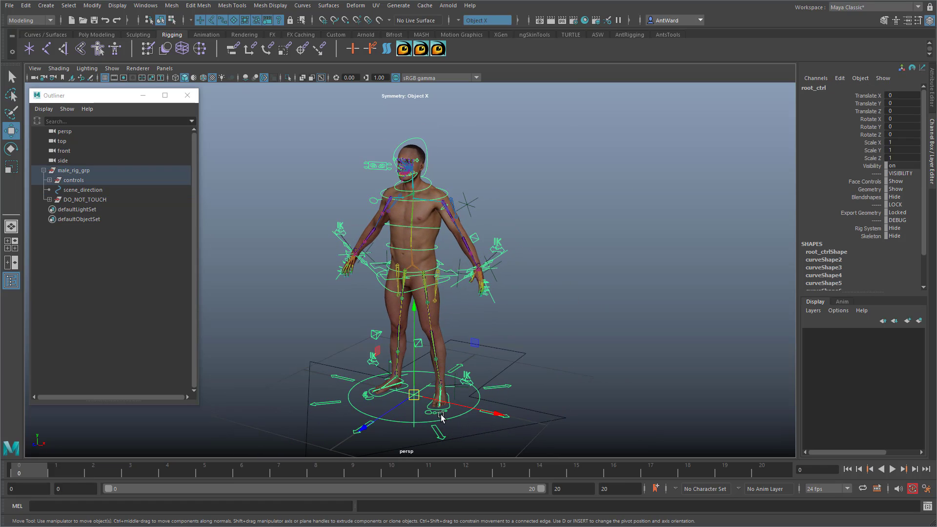
pyautogui.press('r')
pyautogui.press('e')
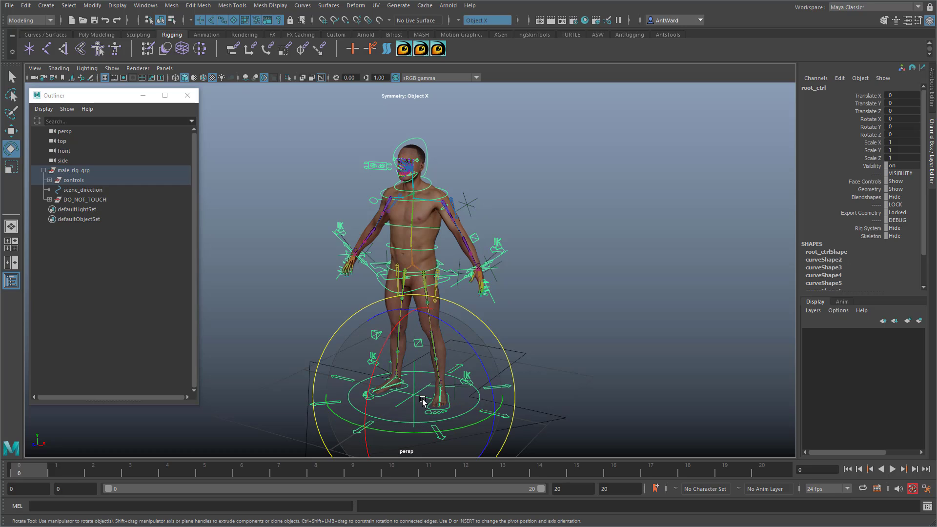
pyautogui.moveTo(422, 400); pyautogui.dragTo(399, 450)
pyautogui.press('w')
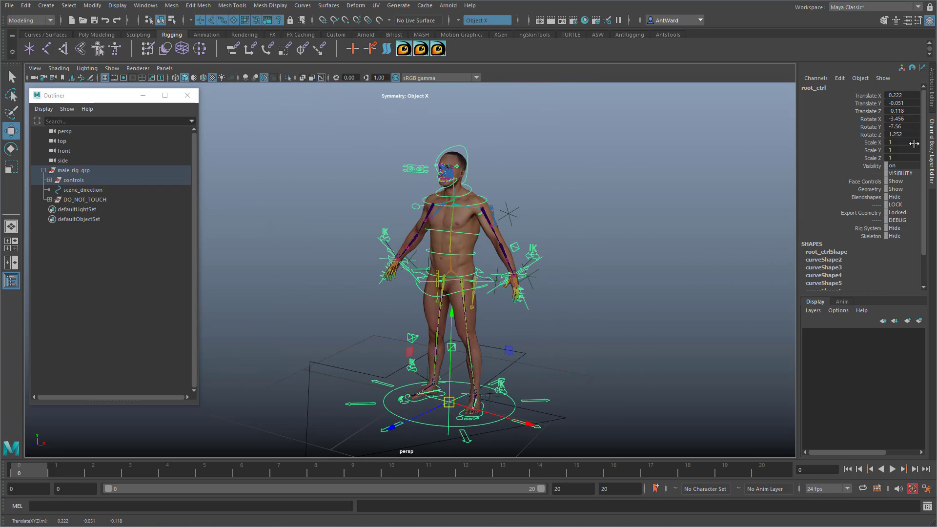
pyautogui.hotkey('ctrl', 'z')
pyautogui.hotkey('ctrl', 'z')
# Step: Scale root_ctrl uniformly to about 0.84 to test how the rig responds
pyautogui.press('r')
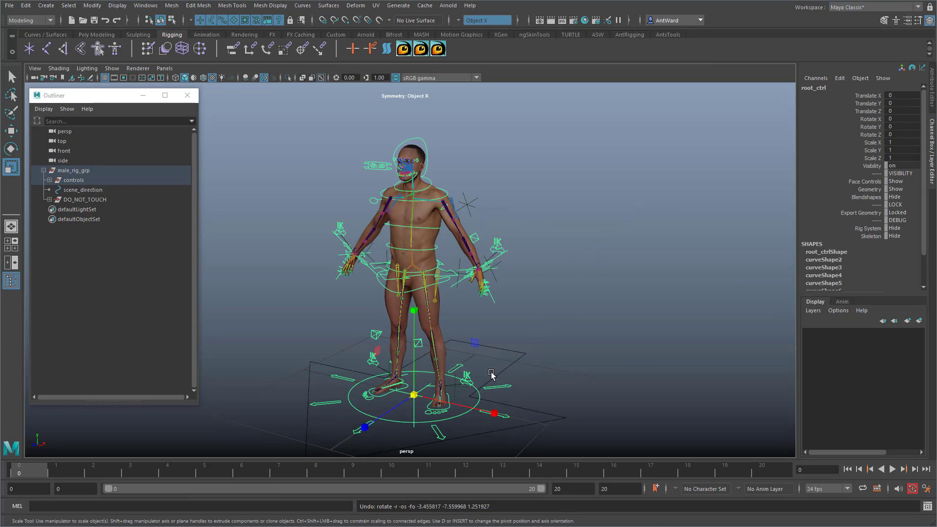
pyautogui.moveTo(416, 395); pyautogui.dragTo(364, 395)
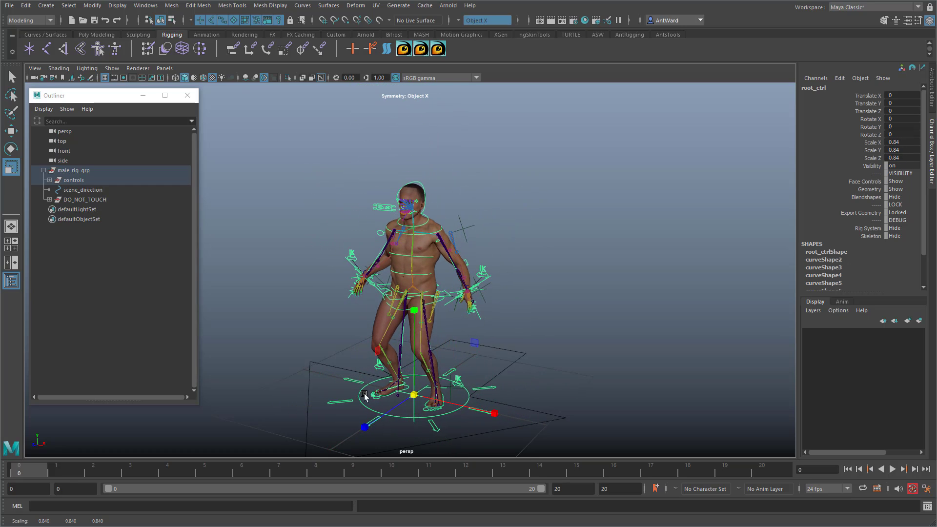
pyautogui.keyDown('alt'); pyautogui.moveTo(391, 384); pyautogui.dragTo(396, 364, button='middle'); pyautogui.keyUp('alt')
pyautogui.keyDown('alt'); pyautogui.moveTo(396, 364); pyautogui.dragTo(512, 296, button='right'); pyautogui.keyUp('alt')
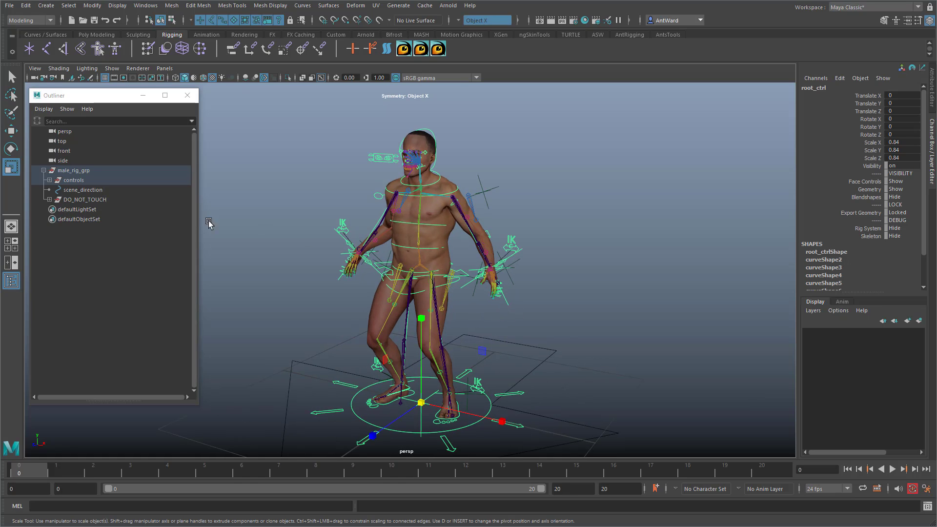
# Step: Expand DO_NOT_TOUCH and hide its rig_systems group to inspect the scaled skeleton
pyautogui.click(50, 200)
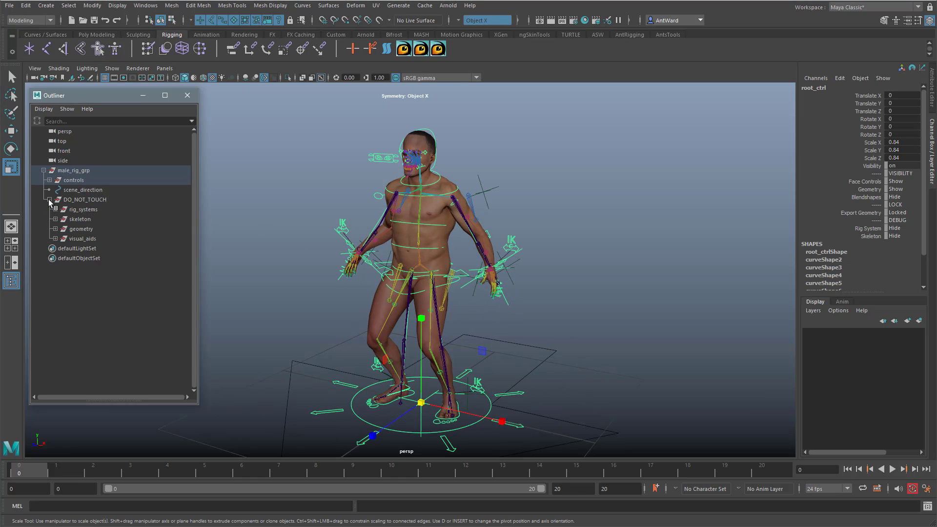
pyautogui.click(90, 211)
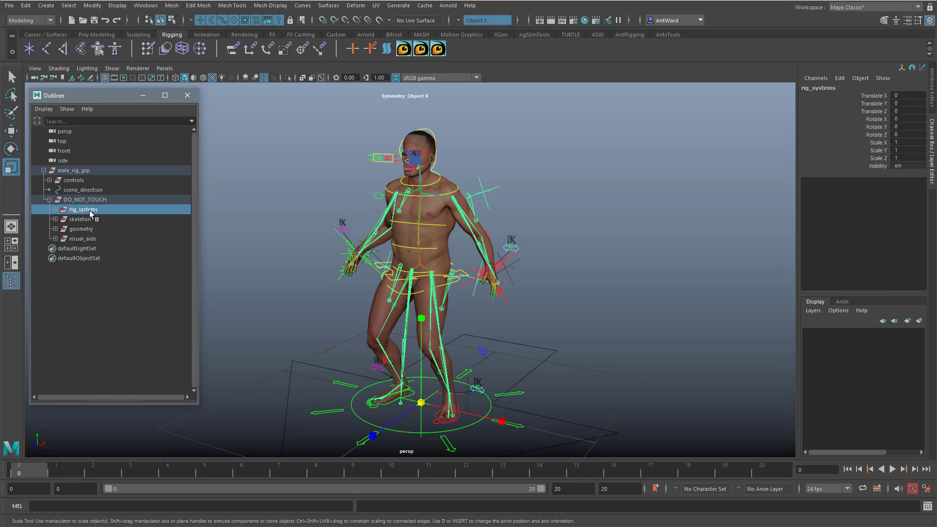
pyautogui.hotkey('ctrl', 'h')
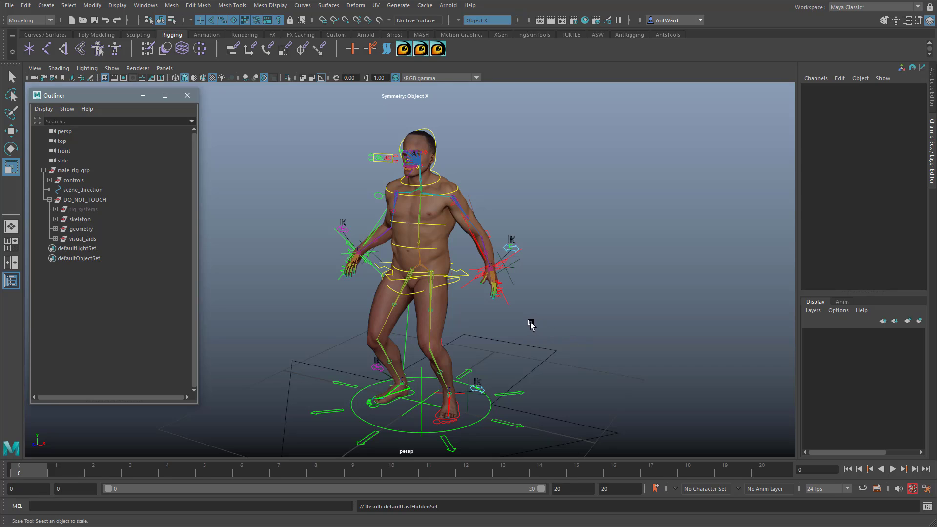
pyautogui.keyDown('alt'); pyautogui.moveTo(530, 322); pyautogui.dragTo(514, 305, button='middle'); pyautogui.keyUp('alt')
pyautogui.keyDown('alt'); pyautogui.moveTo(532, 305); pyautogui.dragTo(547, 308, button='right'); pyautogui.keyUp('alt')
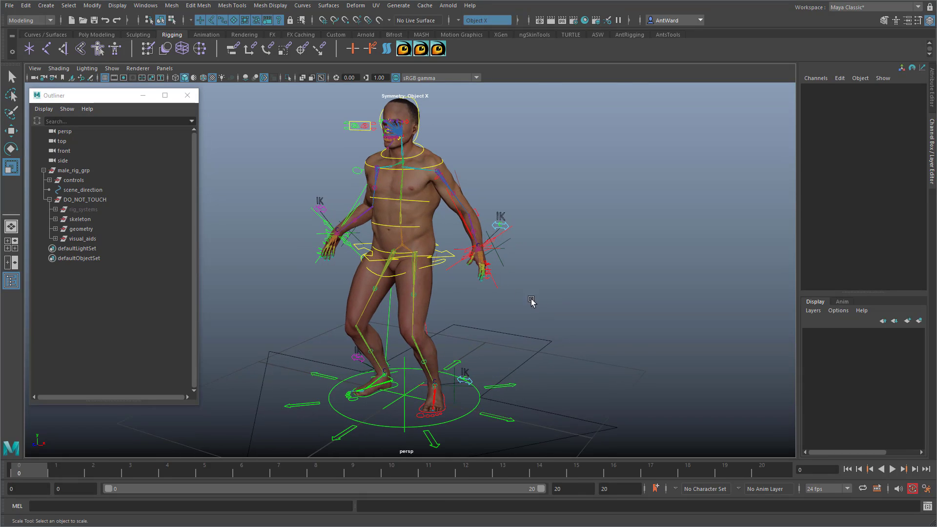
# Step: Open the Connection Editor beside the character and scale root_ctrl uniformly to about 0.823
pyautogui.click(148, 9)
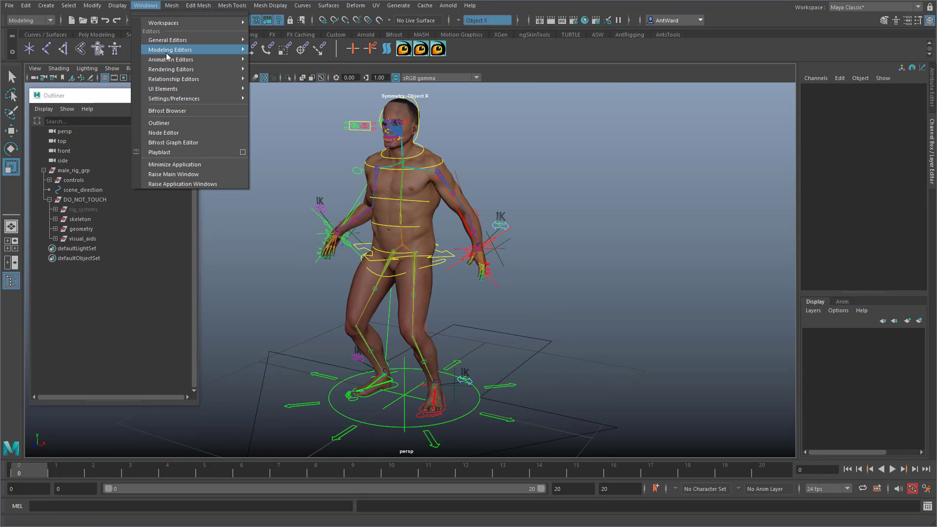
pyautogui.moveTo(171, 41)
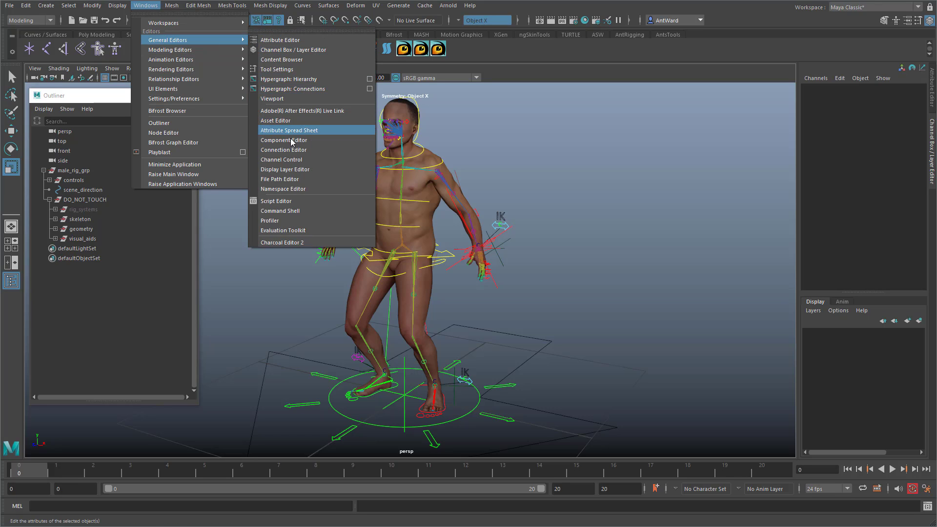
pyautogui.click(294, 149)
pyautogui.moveTo(783, 67); pyautogui.dragTo(626, 60)
pyautogui.keyDown('alt'); pyautogui.moveTo(441, 340); pyautogui.dragTo(410, 328, button='middle'); pyautogui.keyUp('alt')
pyautogui.click(462, 367)
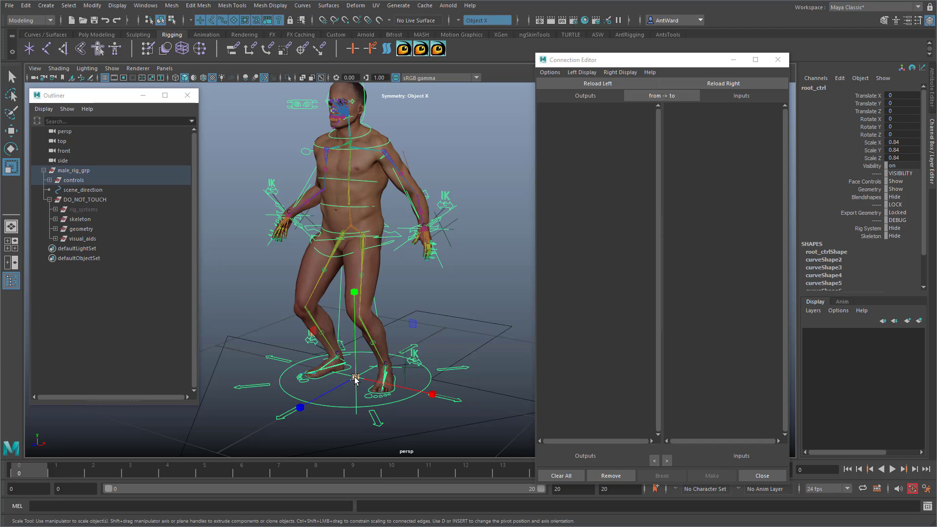
pyautogui.moveTo(355, 377); pyautogui.dragTo(347, 376)
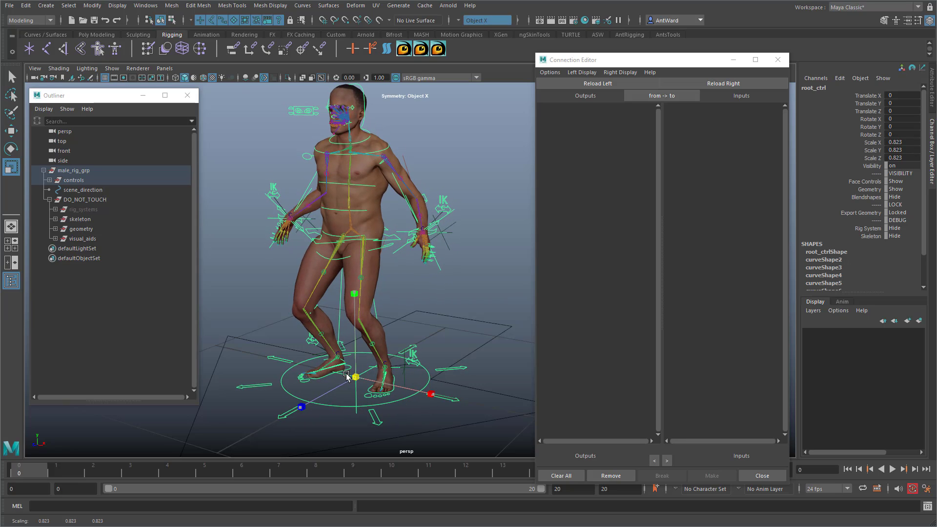
# Step: Load root_ctrl as the connection source, show only its connected attributes, and choose scale
pyautogui.click(589, 84)
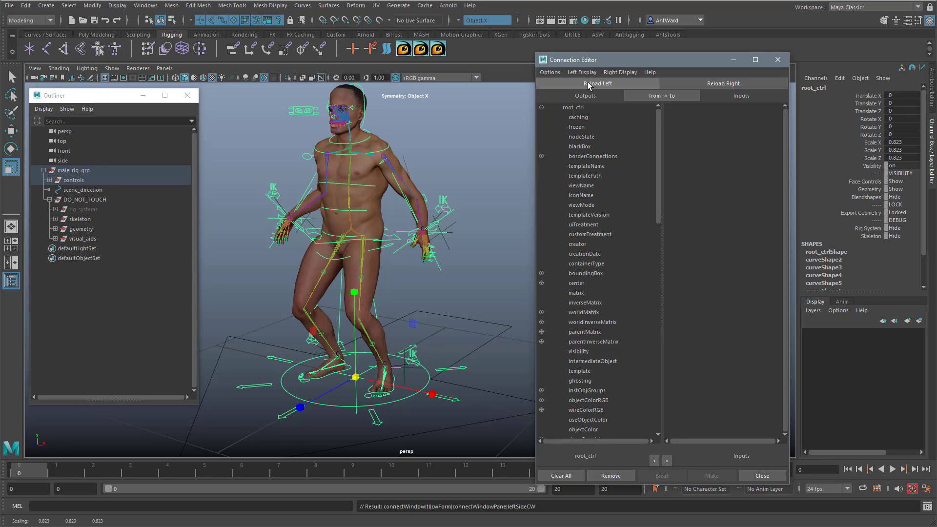
pyautogui.click(583, 73)
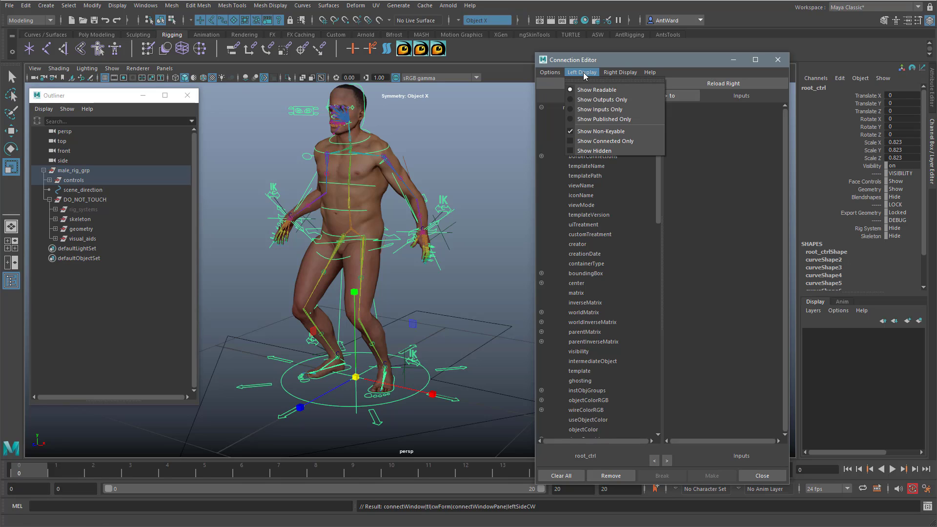
pyautogui.click(596, 141)
pyautogui.click(576, 138)
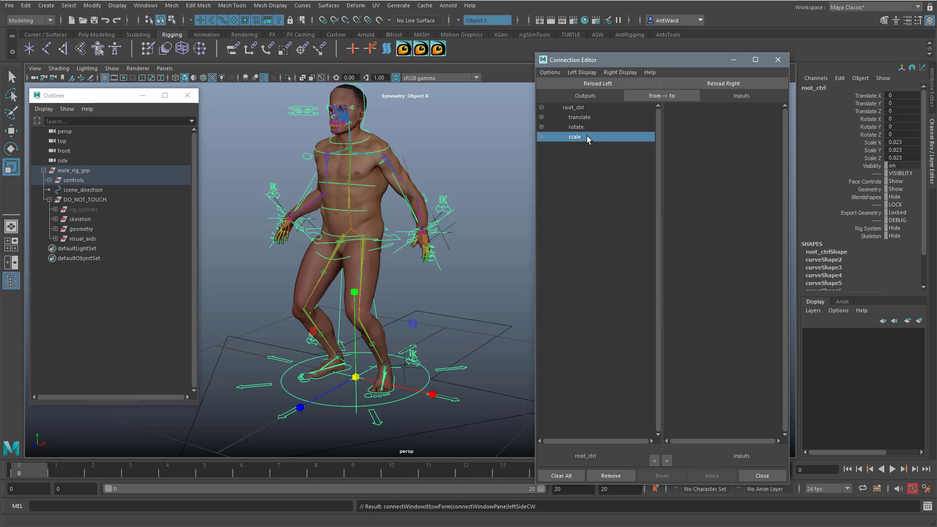
# Step: Load the skeleton group as the connection target in the Connection Editor
pyautogui.keyDown('alt'); pyautogui.moveTo(343, 290); pyautogui.dragTo(341, 306, button='middle'); pyautogui.keyUp('alt')
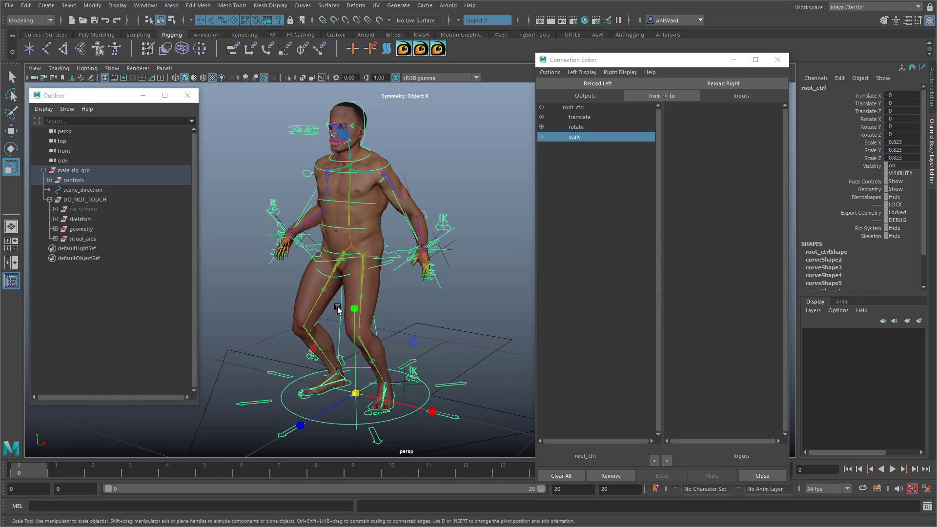
pyautogui.click(79, 220)
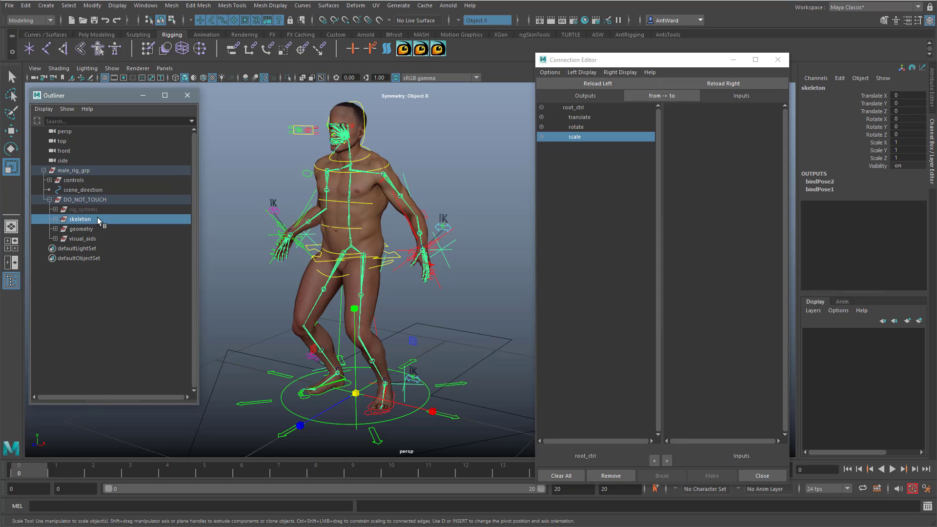
pyautogui.click(745, 84)
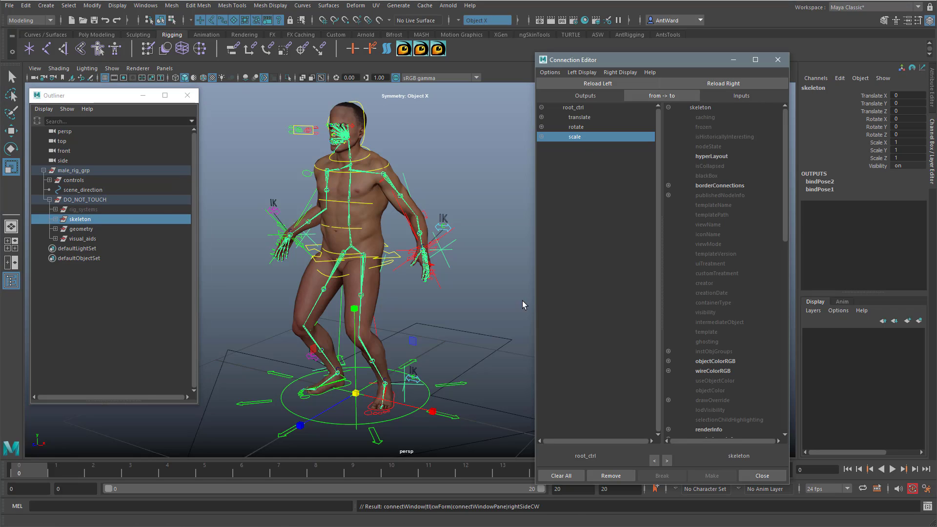
pyautogui.keyDown('alt'); pyautogui.moveTo(426, 333); pyautogui.dragTo(422, 332); pyautogui.keyUp('alt')
pyautogui.press('e')
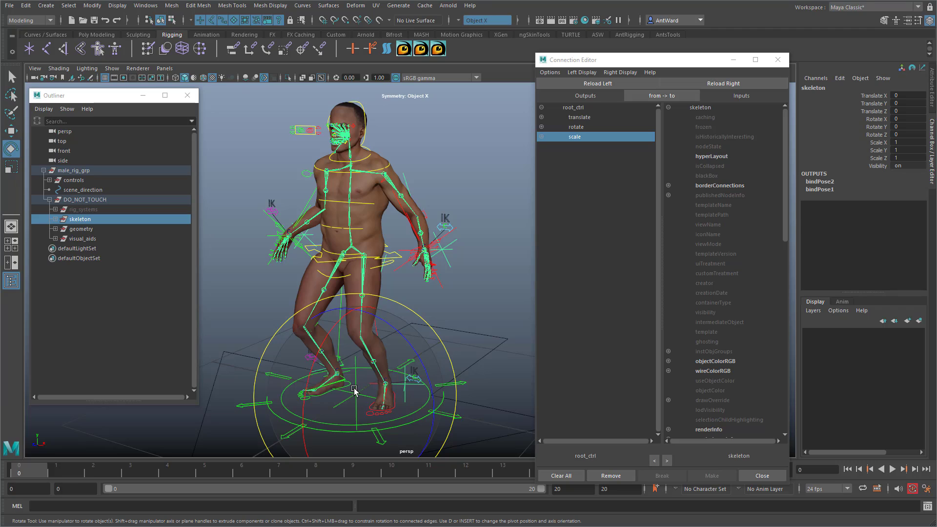
pyautogui.press('w')
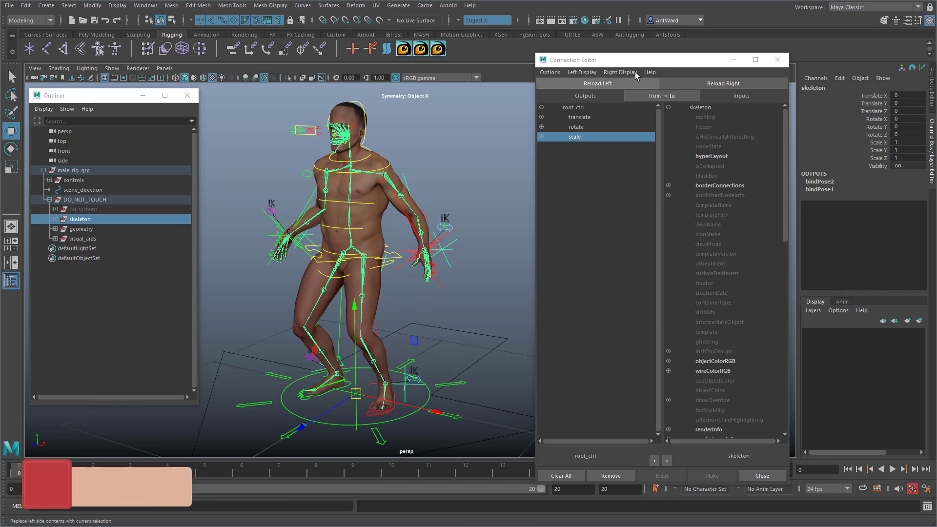
# Step: Hide the skeleton's non-keyable attributes and connect root_ctrl's scale to the skeleton group's scale
pyautogui.click(619, 73)
pyautogui.click(627, 132)
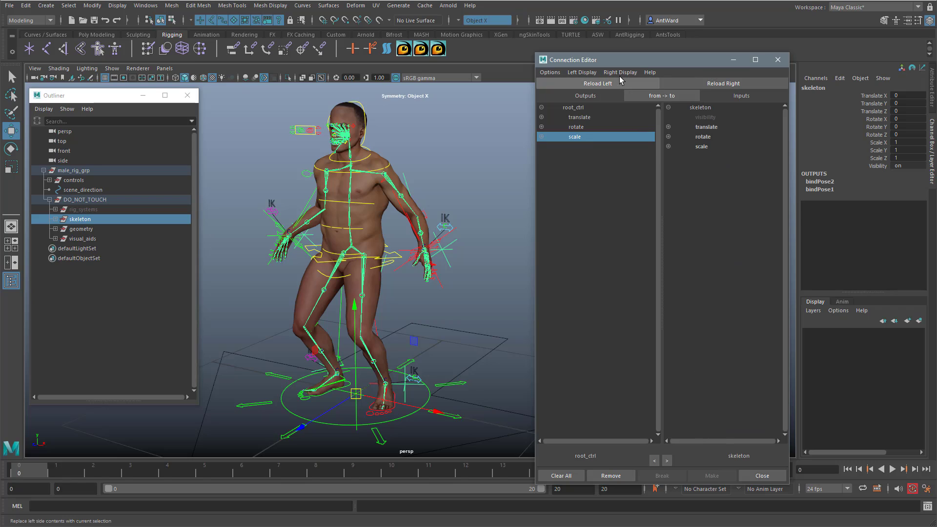
pyautogui.click(620, 73)
pyautogui.click(623, 152)
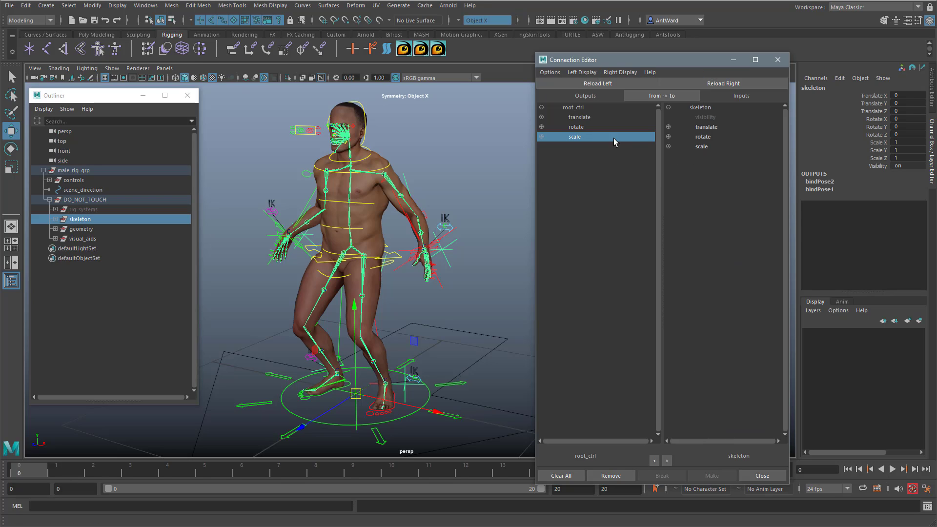
pyautogui.click(702, 147)
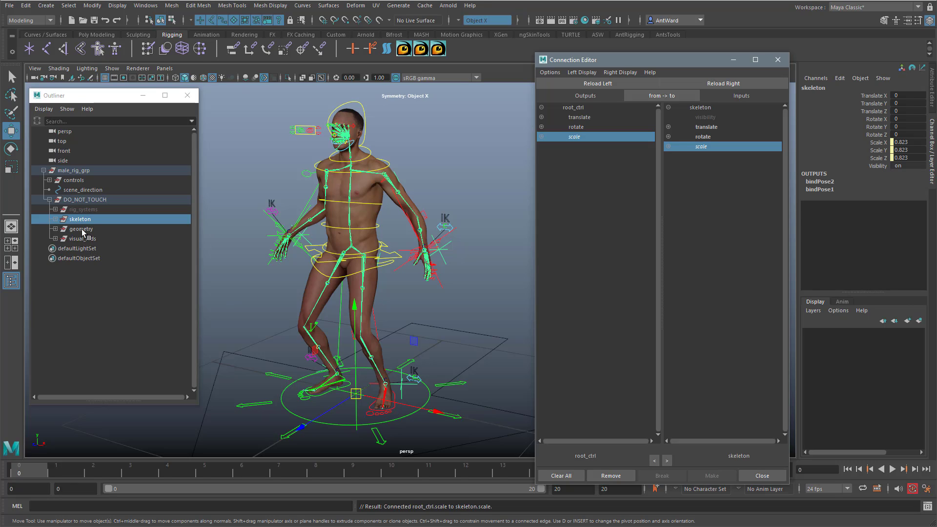
# Step: Connect root_ctrl's scale to the scale of the rig_systems group
pyautogui.click(76, 209)
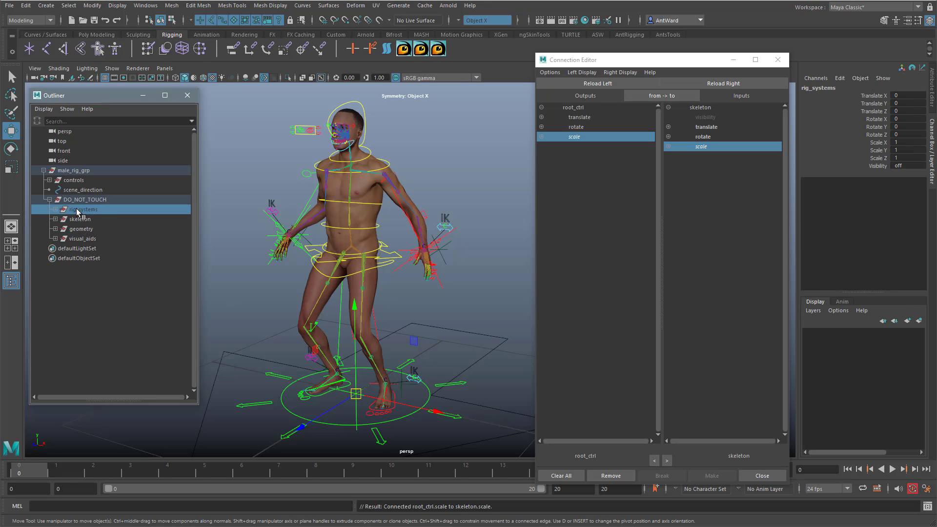
pyautogui.click(723, 84)
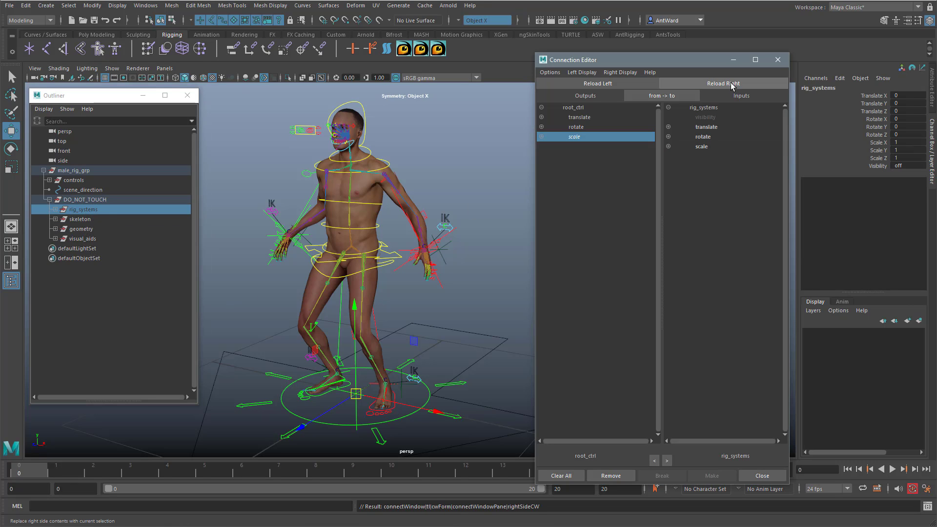
pyautogui.click(703, 146)
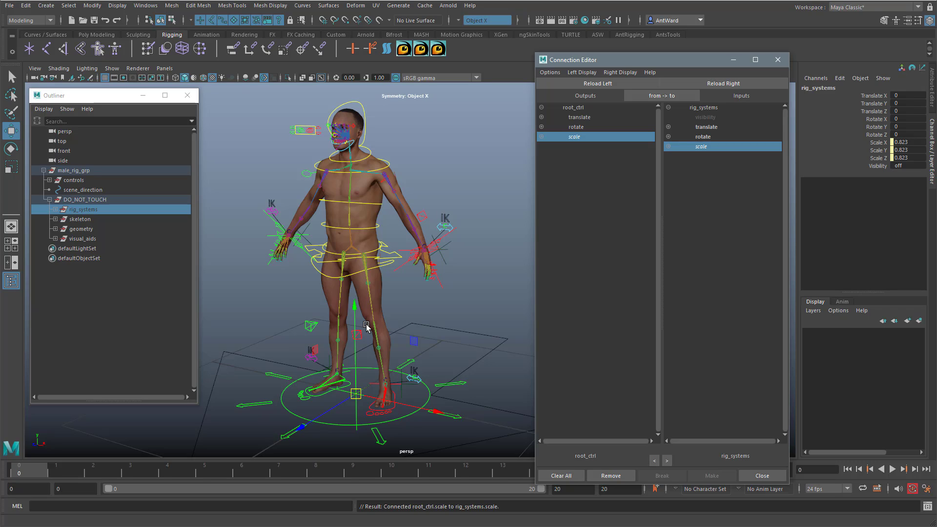
# Step: Try connecting root_ctrl's scale to the geometry group's scale, and undo that connection
pyautogui.click(81, 229)
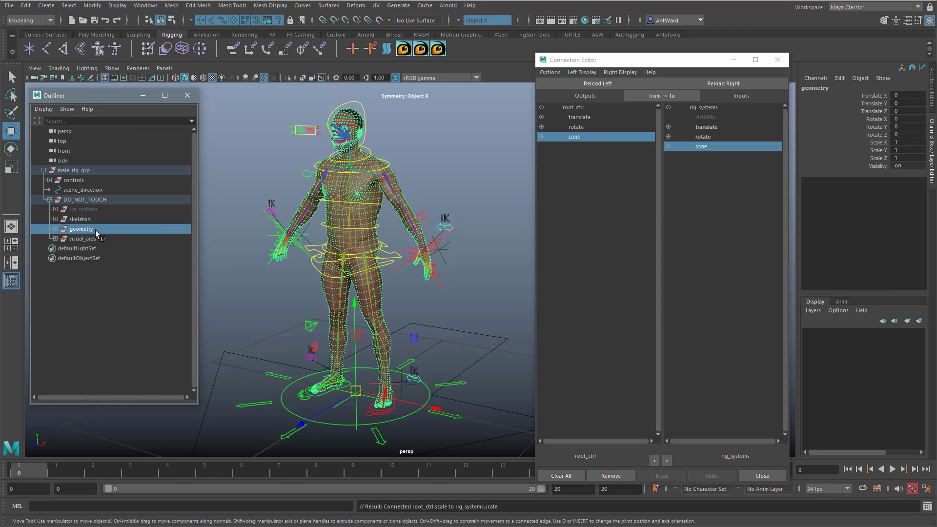
pyautogui.click(725, 84)
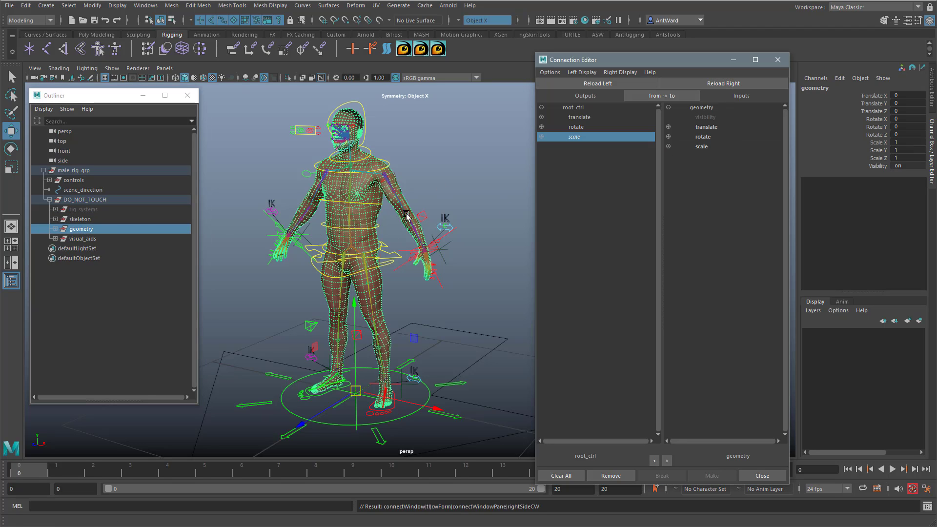
pyautogui.click(707, 147)
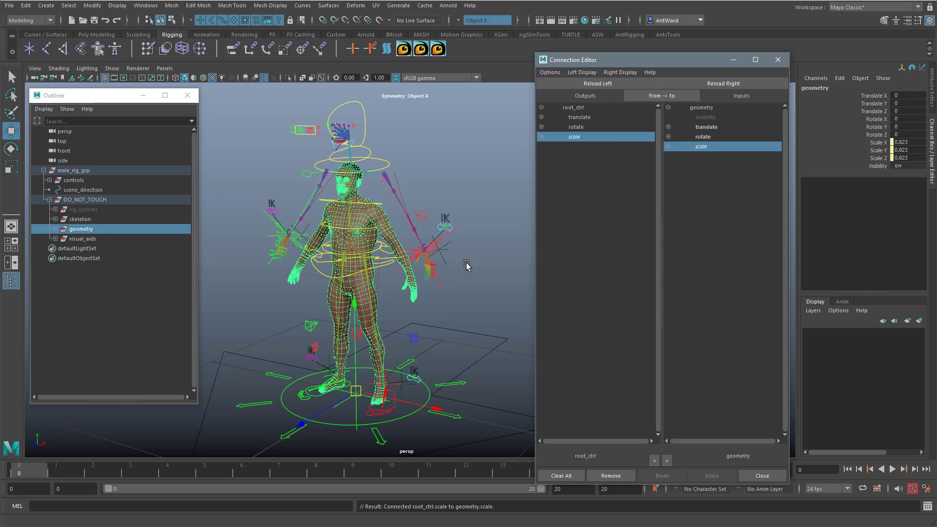
pyautogui.scroll(2, 458, 268)
pyautogui.hotkey('ctrl', 'z')
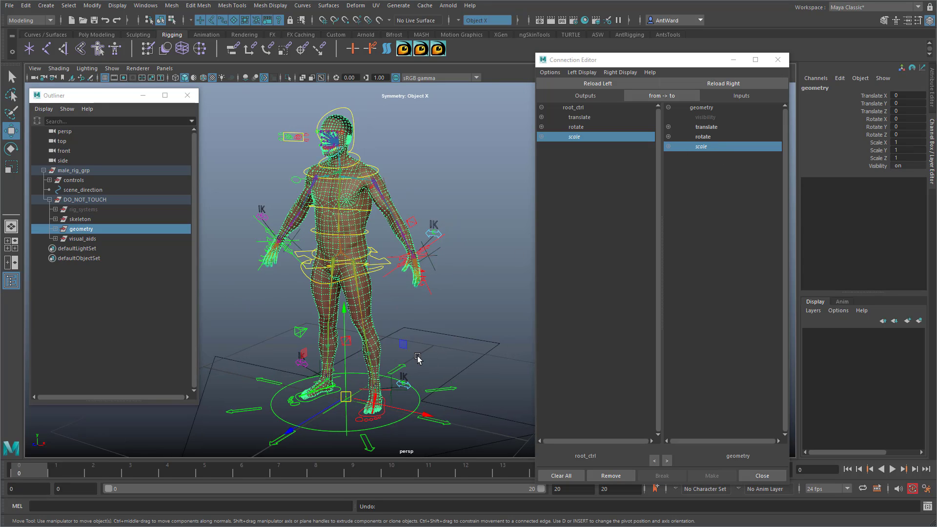
# Step: Select root_ctrl and scale it up uniformly to about 1.495
pyautogui.keyDown('alt'); pyautogui.moveTo(418, 357); pyautogui.dragTo(422, 343, button='middle'); pyautogui.keyUp('alt')
pyautogui.click(454, 377)
pyautogui.press('r')
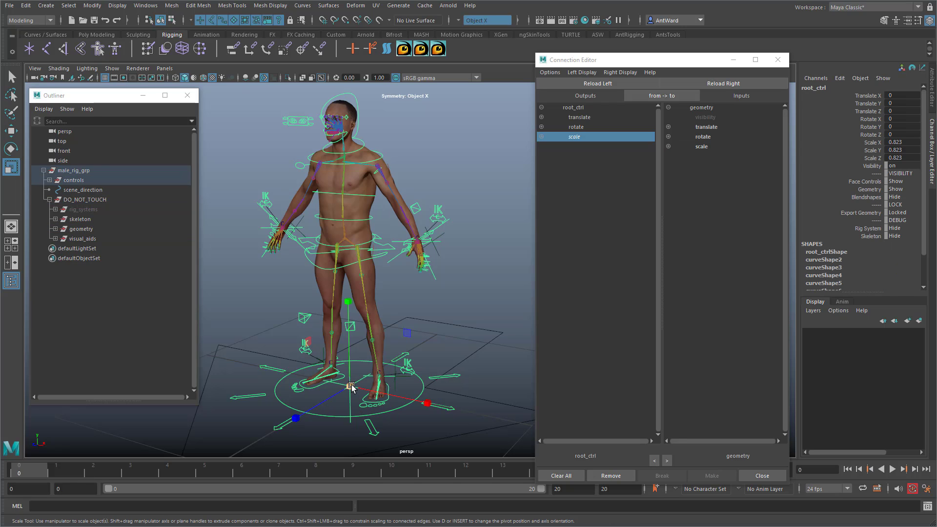
pyautogui.moveTo(353, 391); pyautogui.dragTo(737, 310)
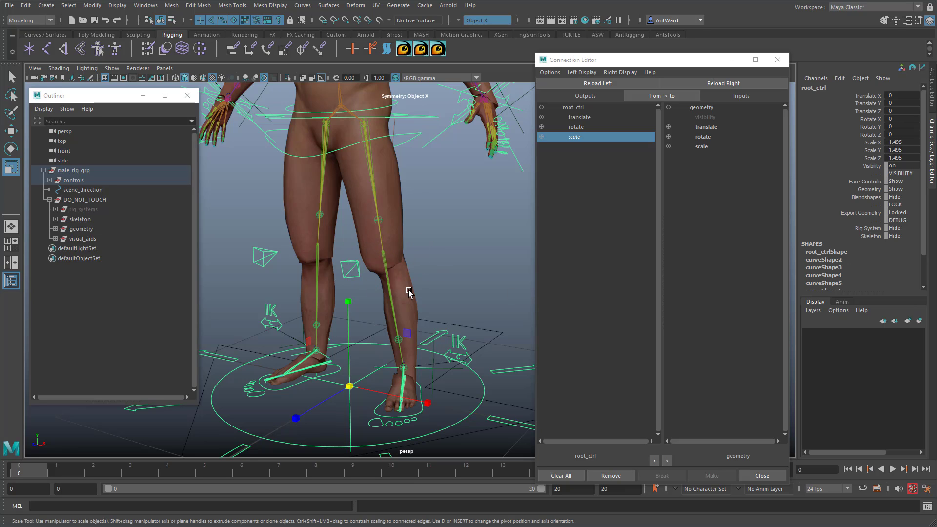
# Step: Examine how the arms and legs follow the enlarged rig, and select the l_quadricep_roll joint in the left thigh
pyautogui.keyDown('alt'); pyautogui.moveTo(503, 222); pyautogui.dragTo(332, 259); pyautogui.keyUp('alt')
pyautogui.keyDown('alt'); pyautogui.moveTo(393, 229); pyautogui.dragTo(418, 345, button='middle'); pyautogui.keyUp('alt')
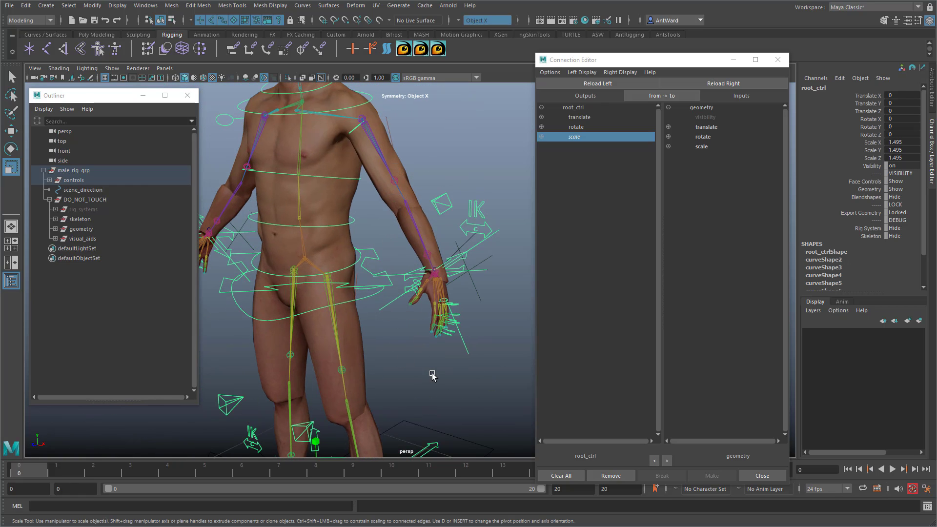
pyautogui.keyDown('alt'); pyautogui.moveTo(433, 377); pyautogui.dragTo(393, 216, button='middle'); pyautogui.keyUp('alt')
pyautogui.keyDown('alt'); pyautogui.moveTo(393, 217); pyautogui.dragTo(400, 215); pyautogui.keyUp('alt')
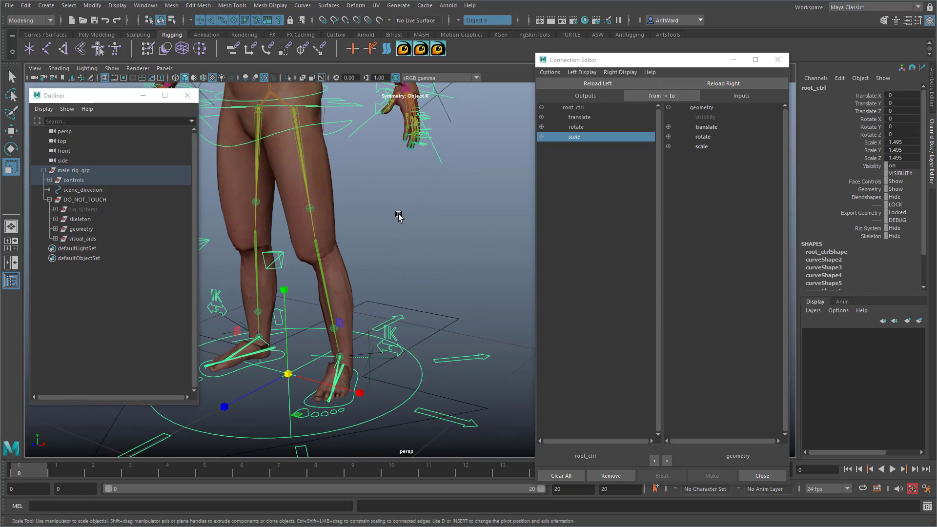
pyautogui.keyDown('alt'); pyautogui.moveTo(399, 216); pyautogui.dragTo(408, 226, button='middle'); pyautogui.keyUp('alt')
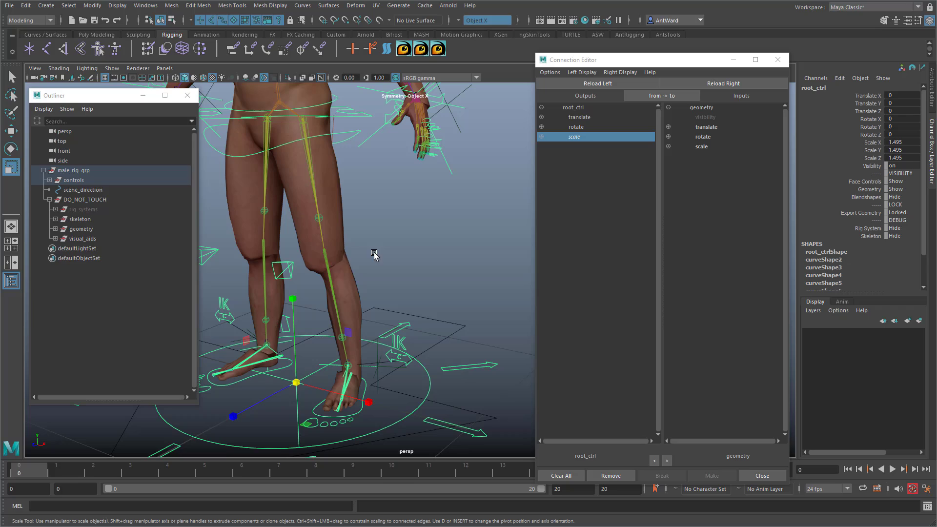
pyautogui.click(320, 219)
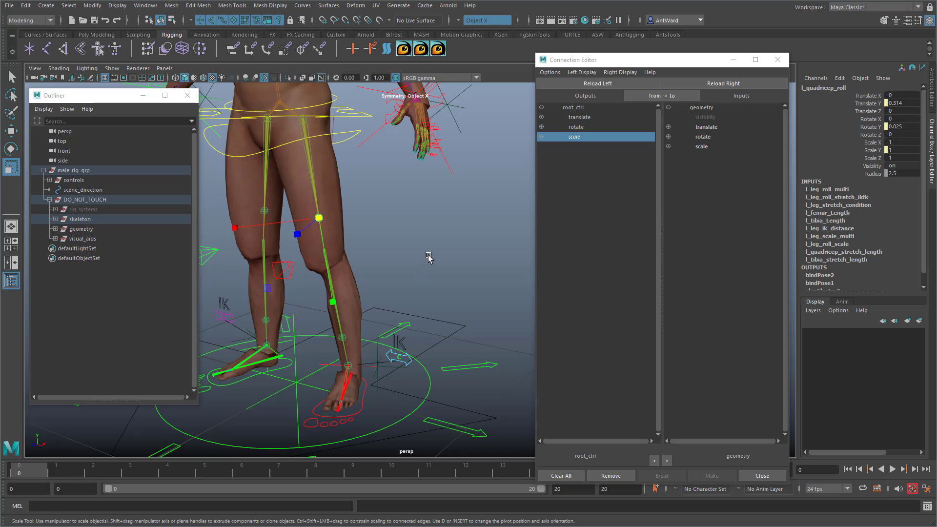
pyautogui.keyDown('alt'); pyautogui.moveTo(429, 258); pyautogui.dragTo(394, 265, button='middle'); pyautogui.keyUp('alt')
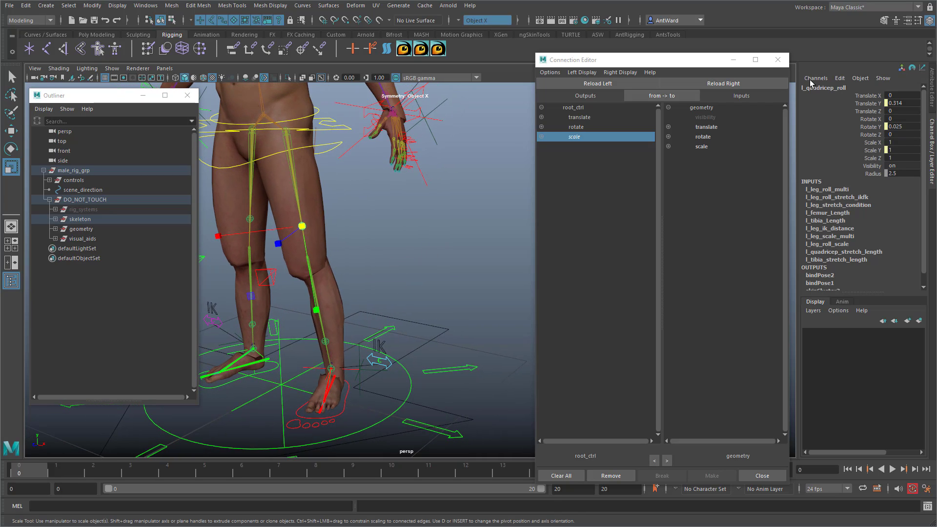
# Step: Close the Connection Editor and open the Node Editor beside the character
pyautogui.click(779, 59)
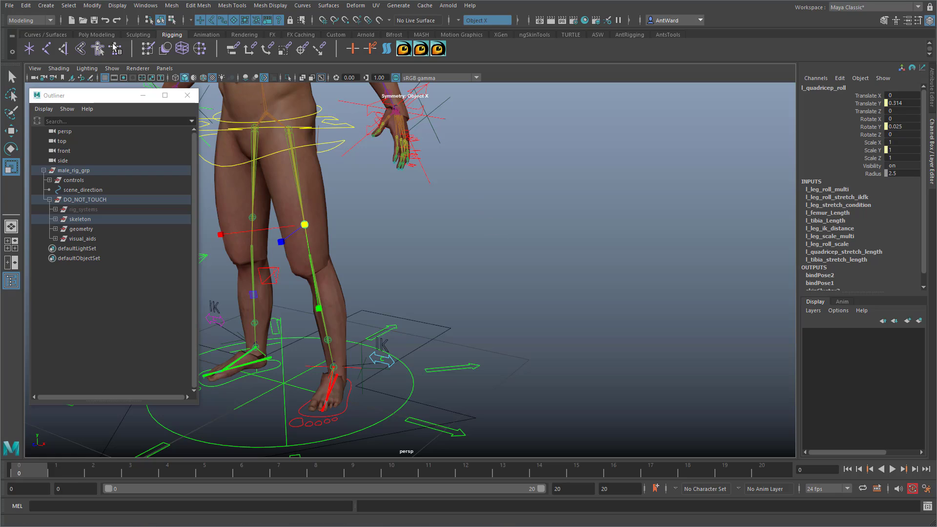
pyautogui.click(146, 5)
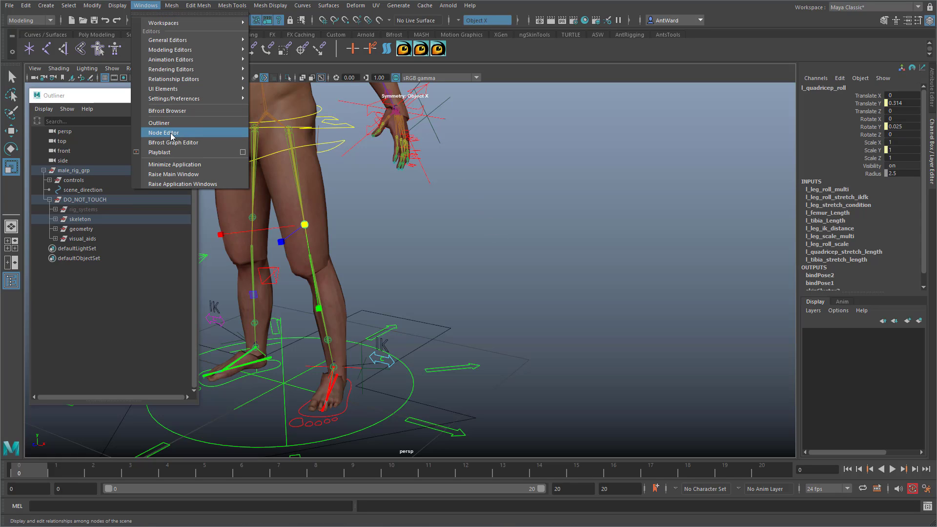
pyautogui.click(163, 133)
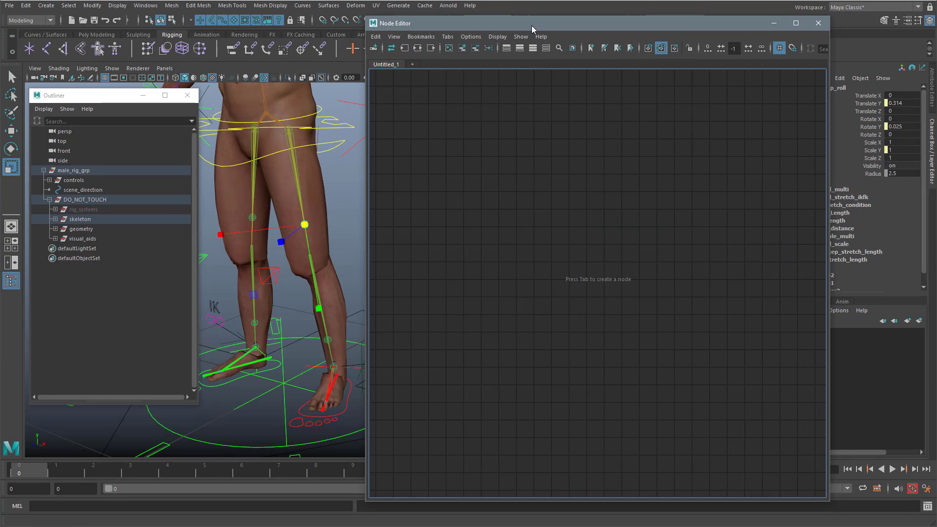
# Step: Add l_tibia_roll to the selected l_quadricep_roll joint and graph the input and output connections of both
pyautogui.keyDown('alt'); pyautogui.moveTo(310, 230); pyautogui.dragTo(282, 233, button='middle'); pyautogui.keyUp('alt')
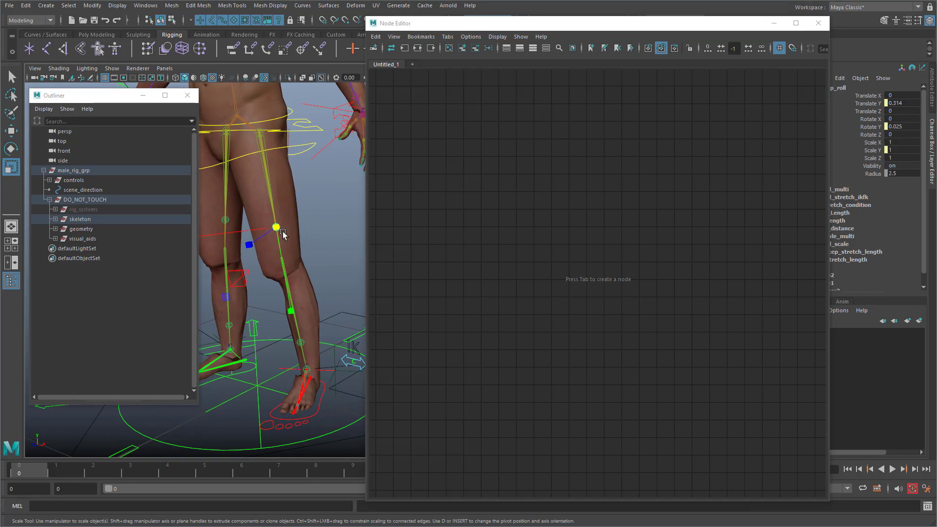
pyautogui.click(298, 345)
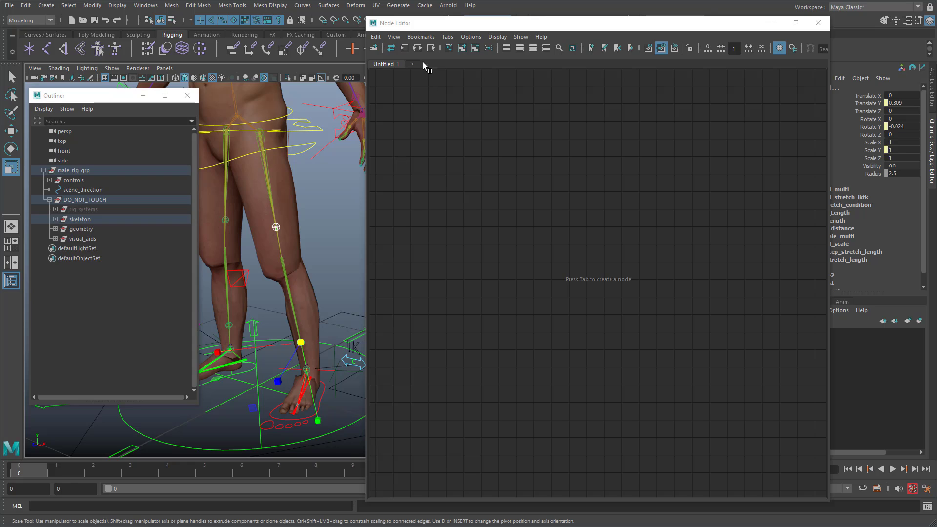
pyautogui.click(417, 48)
pyautogui.keyDown('alt'); pyautogui.moveTo(678, 297); pyautogui.dragTo(505, 336, button='middle'); pyautogui.keyUp('alt')
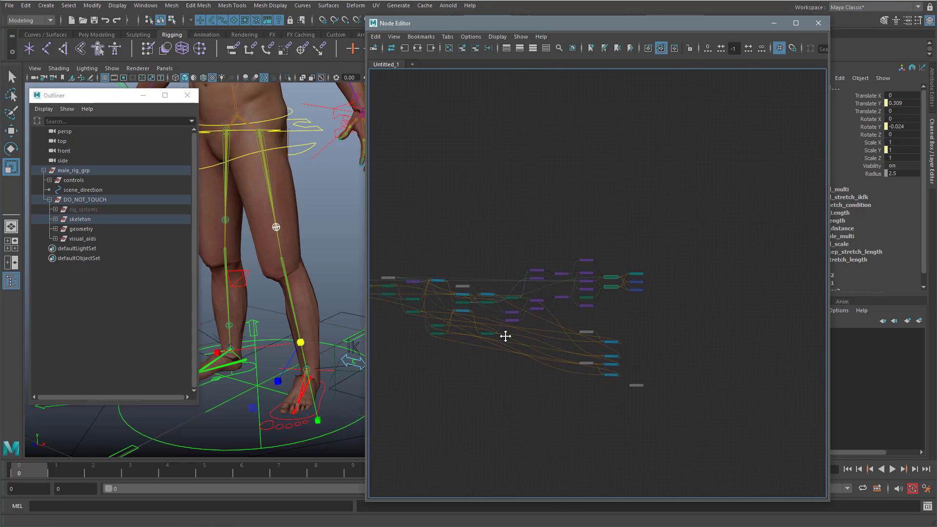
pyautogui.keyDown('alt'); pyautogui.moveTo(504, 335); pyautogui.dragTo(686, 314, button='right'); pyautogui.keyUp('alt')
pyautogui.keyDown('alt'); pyautogui.moveTo(655, 281); pyautogui.dragTo(628, 305, button='middle'); pyautogui.keyUp('alt')
pyautogui.keyDown('alt'); pyautogui.moveTo(647, 295); pyautogui.dragTo(689, 292, button='right'); pyautogui.keyUp('alt')
pyautogui.keyDown('alt'); pyautogui.moveTo(674, 296); pyautogui.dragTo(661, 306, button='middle'); pyautogui.keyUp('alt')
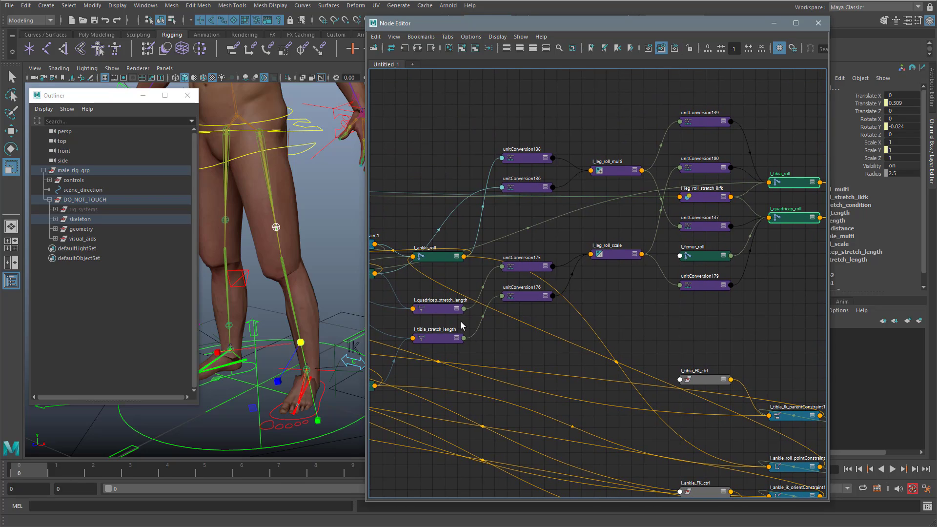
# Step: Graph only the connections of l_quadricep_stretch_length and l_tibia_stretch_length, and widen the Node Editor to fit the whole network
pyautogui.click(444, 311)
pyautogui.click(442, 338)
pyautogui.click(440, 308)
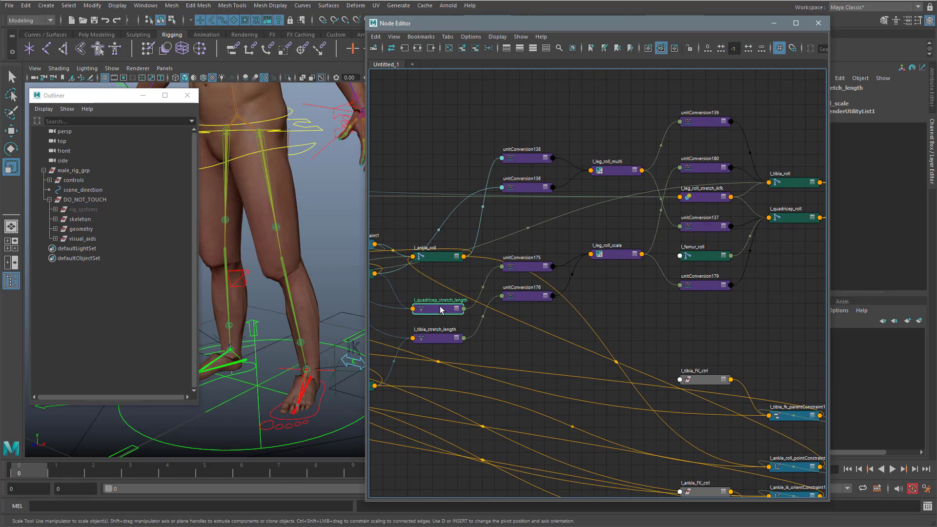
pyautogui.click(440, 338)
pyautogui.keyDown('shift'); pyautogui.click(443, 314); pyautogui.keyUp('shift')
pyautogui.keyDown('alt'); pyautogui.moveTo(443, 313); pyautogui.dragTo(625, 314, button='right'); pyautogui.keyUp('alt')
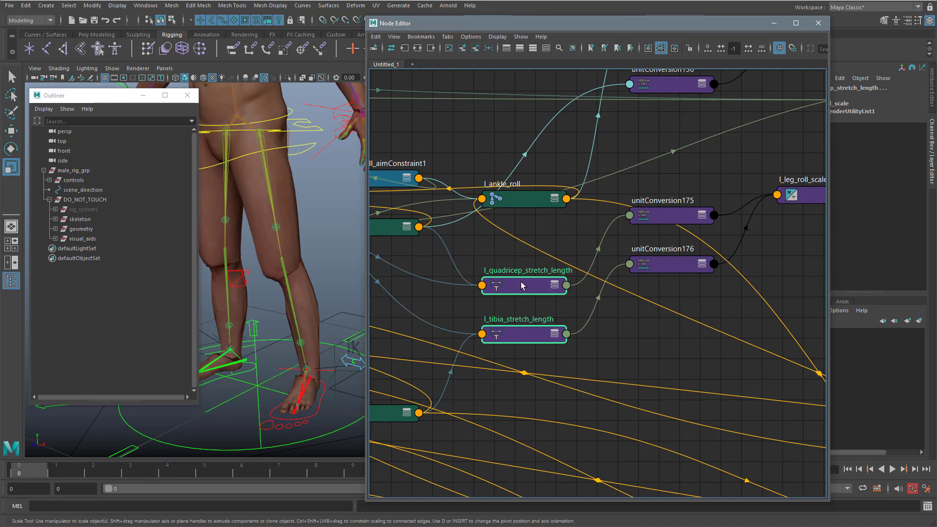
pyautogui.click(417, 48)
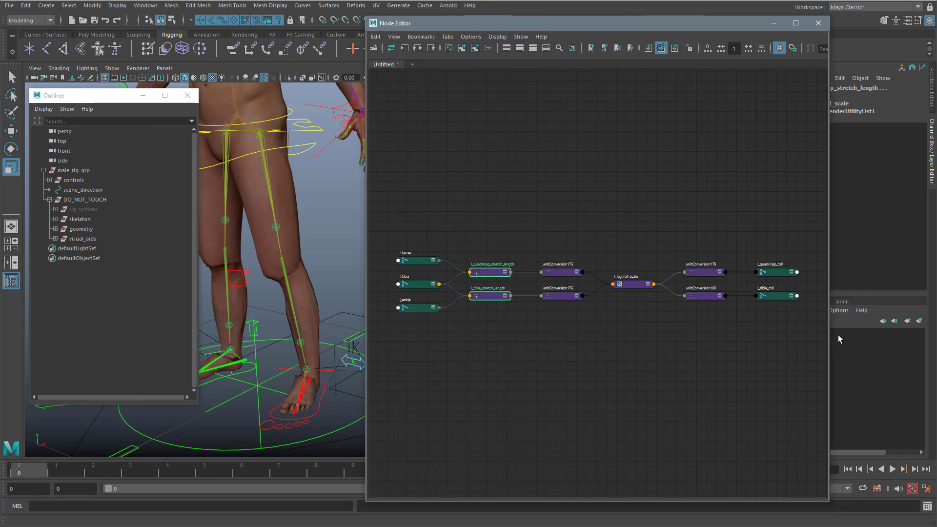
pyautogui.moveTo(830, 337); pyautogui.dragTo(902, 336)
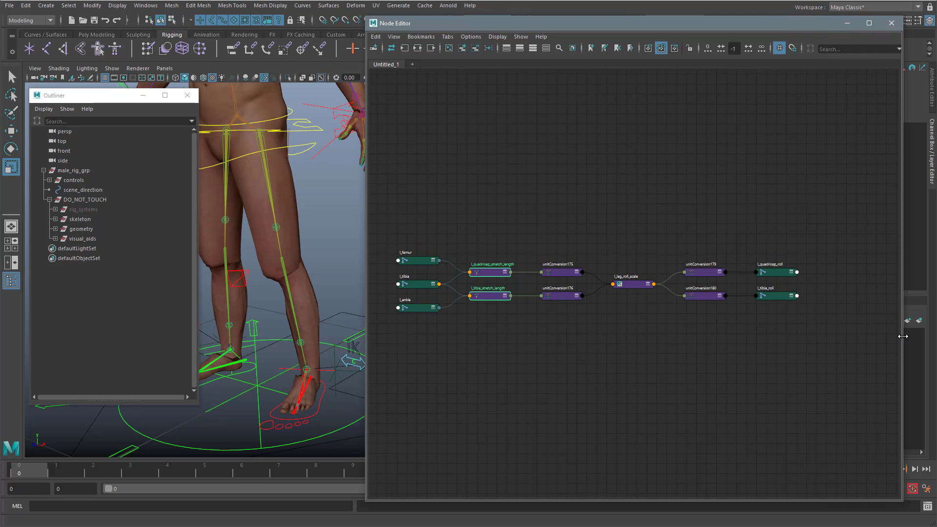
pyautogui.press('a')
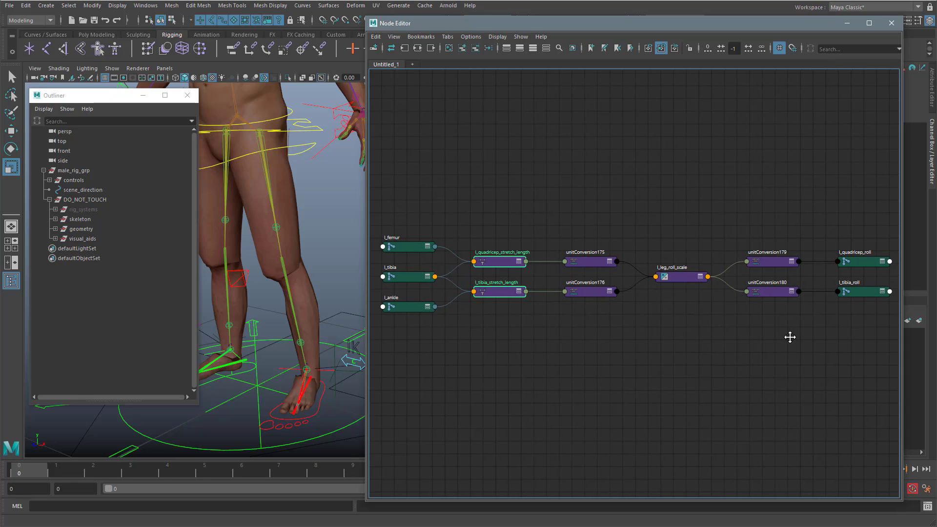
# Step: Show all attributes of the l_leg_roll_scale node, expand its Input 1, Output and Input 2, and raise it within the graph
pyautogui.click(690, 283)
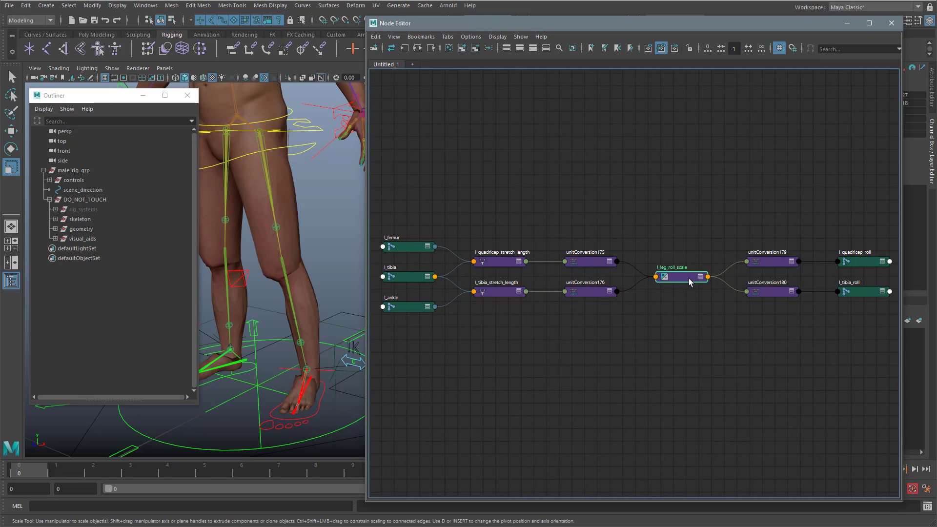
pyautogui.press('3')
pyautogui.click(661, 305)
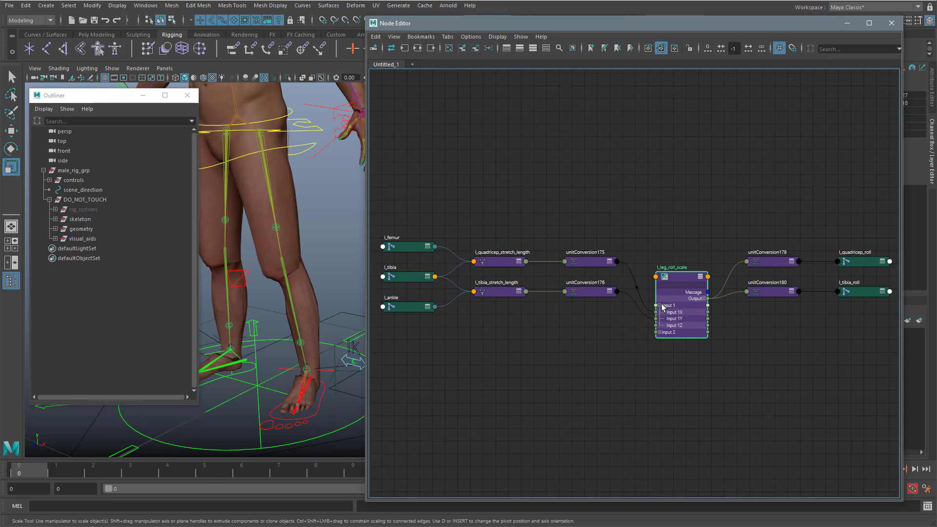
pyautogui.moveTo(681, 281); pyautogui.dragTo(681, 228)
pyautogui.click(704, 262)
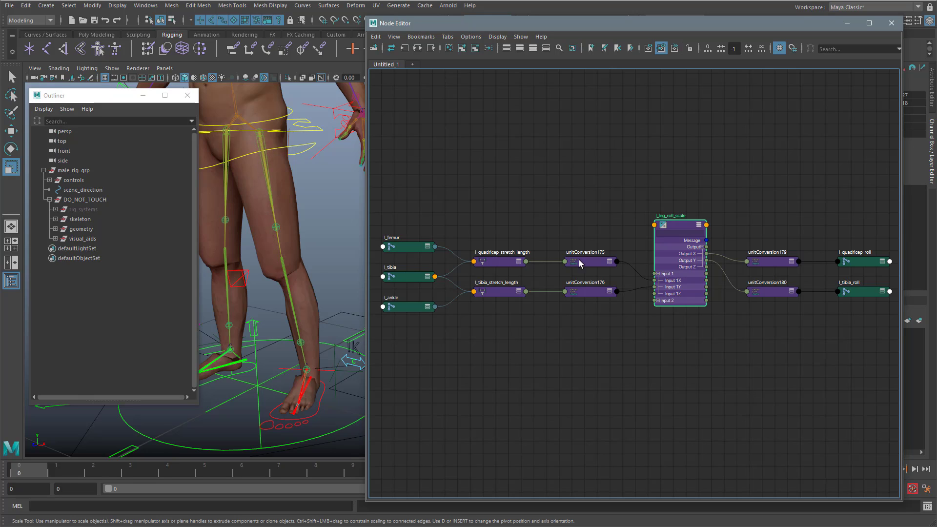
pyautogui.click(658, 301)
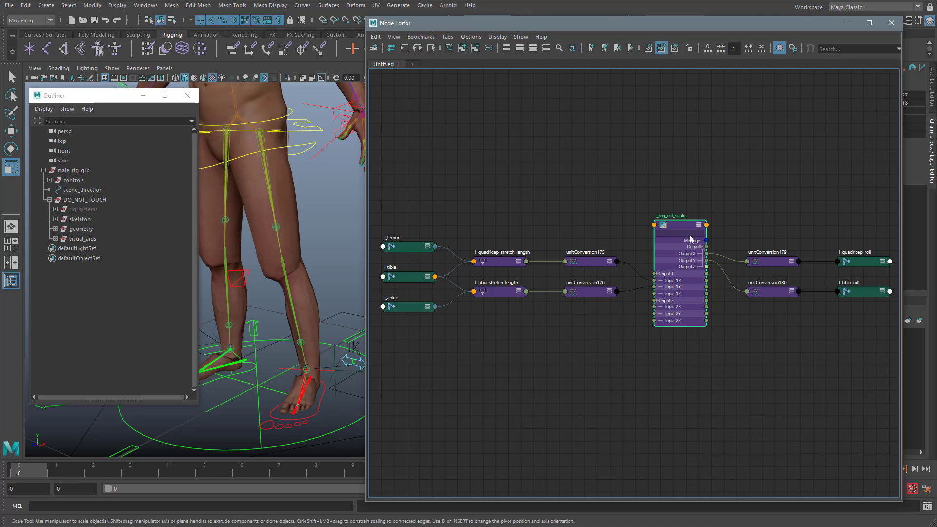
# Step: Uncover the attribute values of l_leg_roll_scale and examine its Input 2X and Input 2Y channels
pyautogui.moveTo(723, 22); pyautogui.dragTo(675, 30)
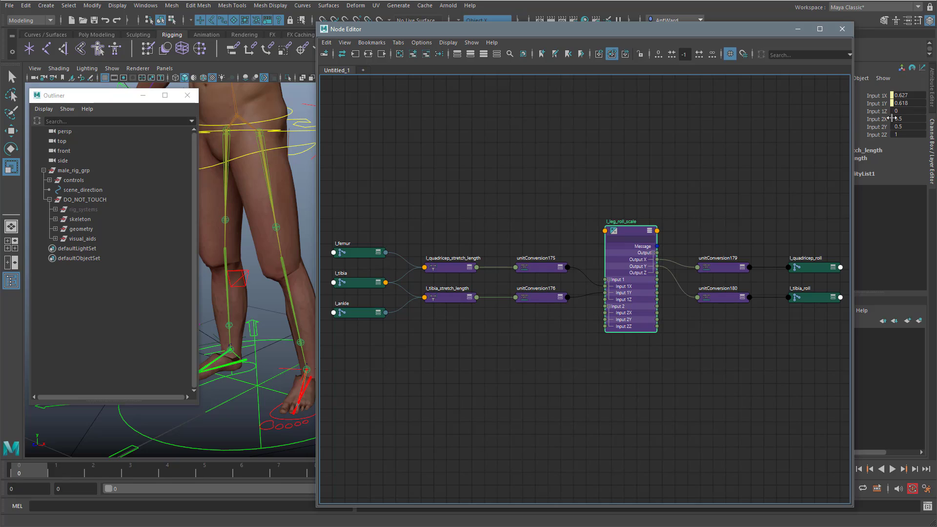
pyautogui.moveTo(892, 118); pyautogui.dragTo(884, 128)
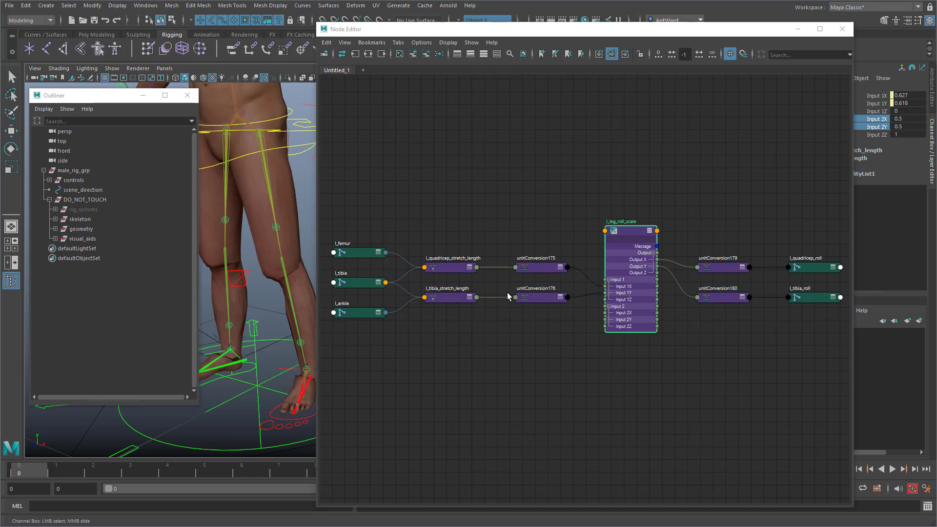
pyautogui.moveTo(555, 38); pyautogui.dragTo(583, 38)
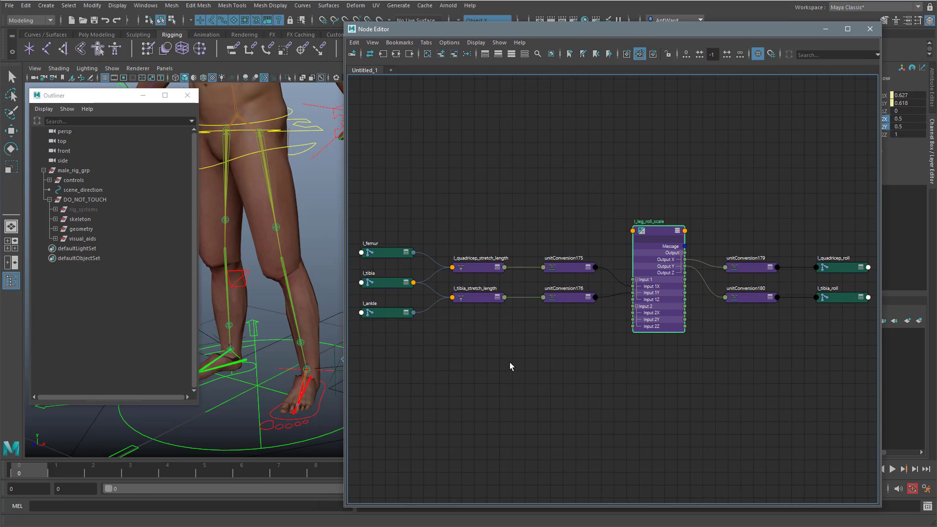
# Step: Select root_ctrl with the Scale tool and narrow the Node Editor to uncover the control's scale channels
pyautogui.keyDown('alt'); pyautogui.moveTo(287, 373); pyautogui.dragTo(231, 361, button='middle'); pyautogui.keyUp('alt')
pyautogui.click(307, 415)
pyautogui.press('r')
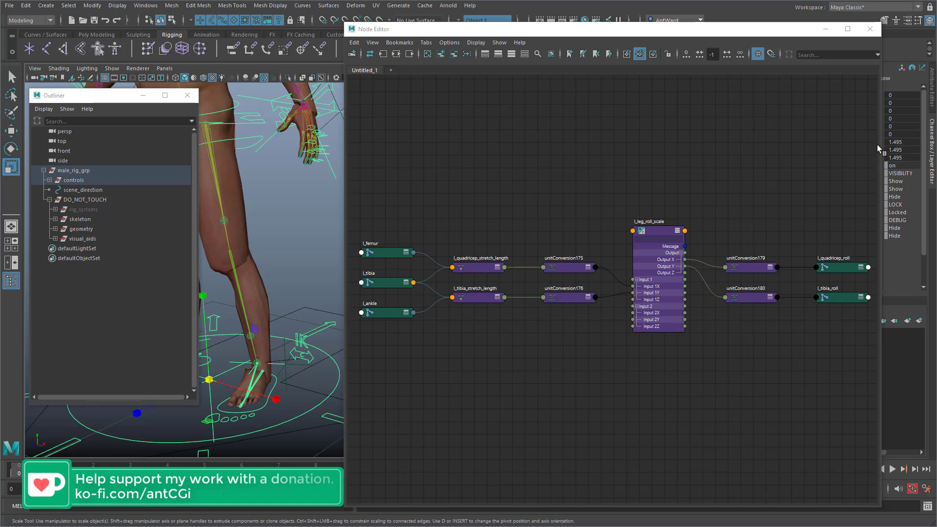
pyautogui.moveTo(881, 145); pyautogui.dragTo(850, 145)
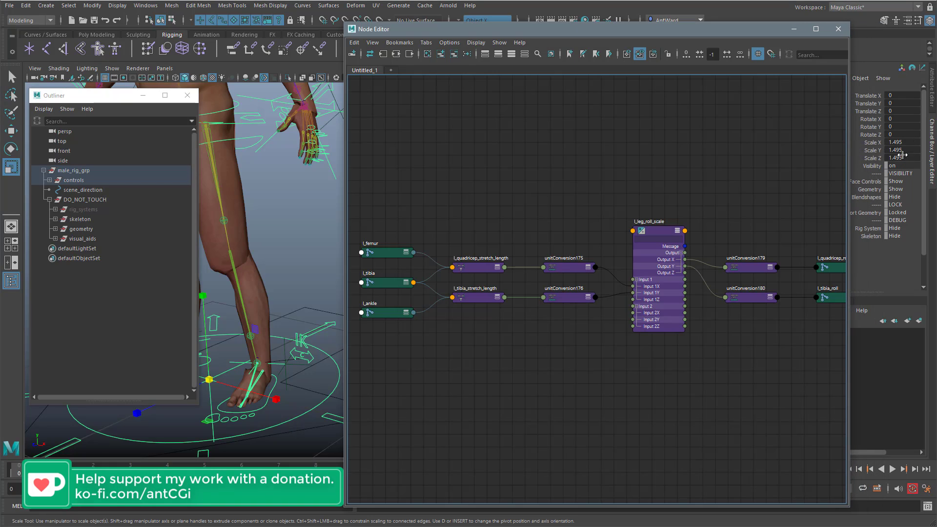
# Step: Duplicate the l_leg_roll_scale node, place the copy above the network, show all its attributes and expand its Input 1 and Input 2
pyautogui.keyDown('alt'); pyautogui.moveTo(544, 335); pyautogui.dragTo(552, 343, button='middle'); pyautogui.keyUp('alt')
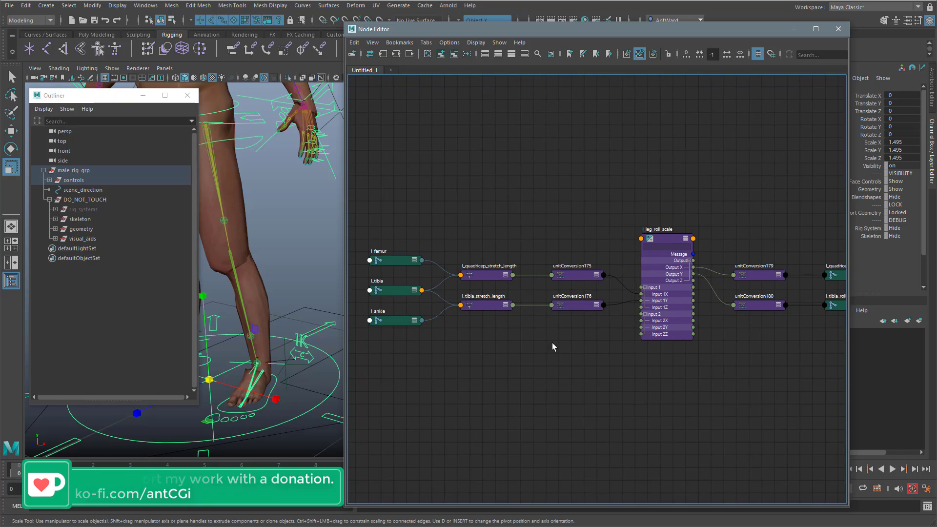
pyautogui.click(669, 238)
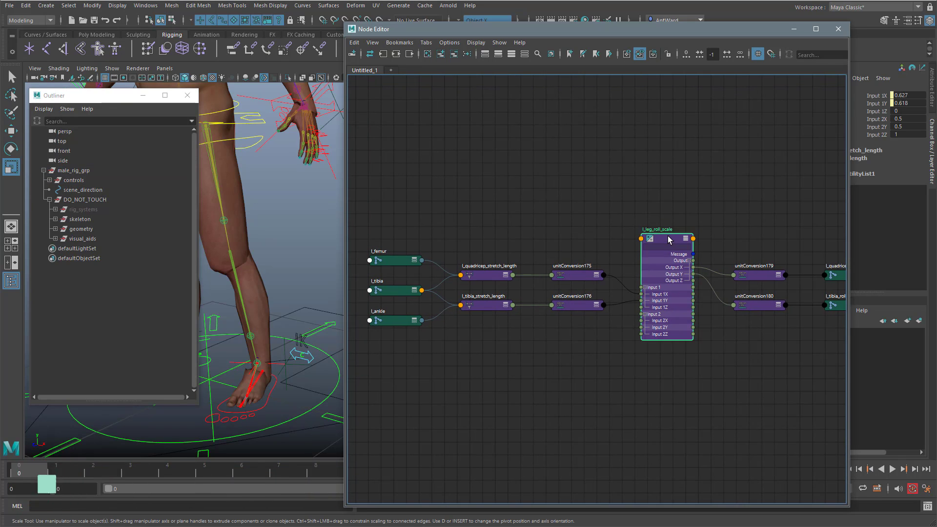
pyautogui.hotkey('ctrl', 'd')
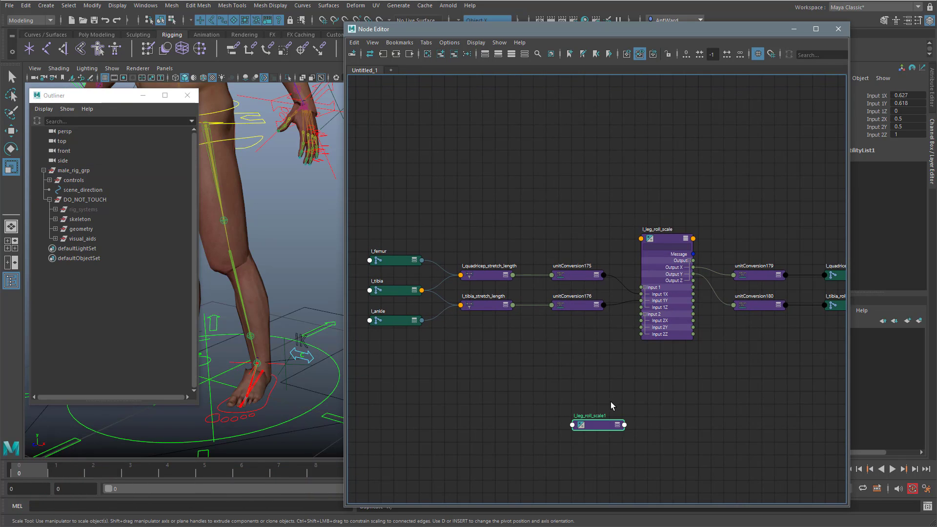
pyautogui.click(618, 425)
pyautogui.moveTo(603, 418); pyautogui.dragTo(568, 142)
pyautogui.click(542, 179)
pyautogui.click(542, 205)
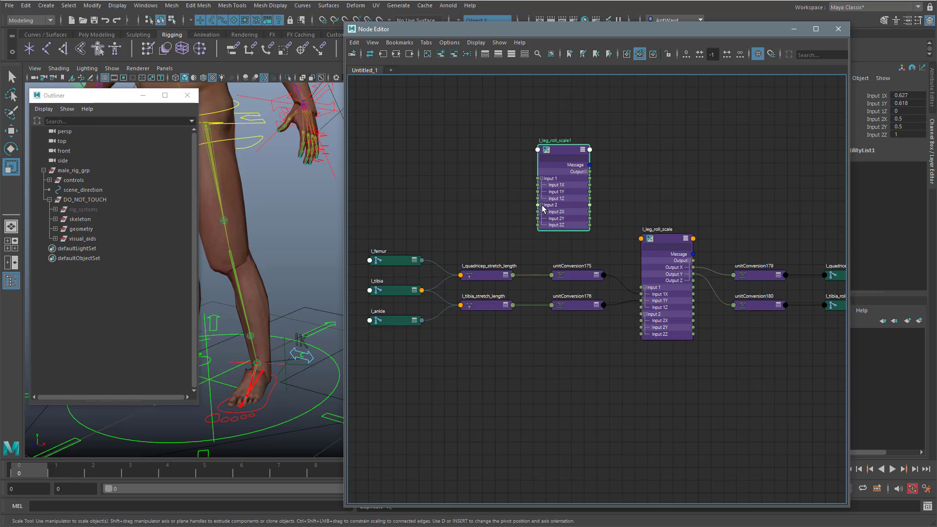
# Step: Rename the duplicated node as l_leg_scale_offset
pyautogui.doubleClick(556, 140)
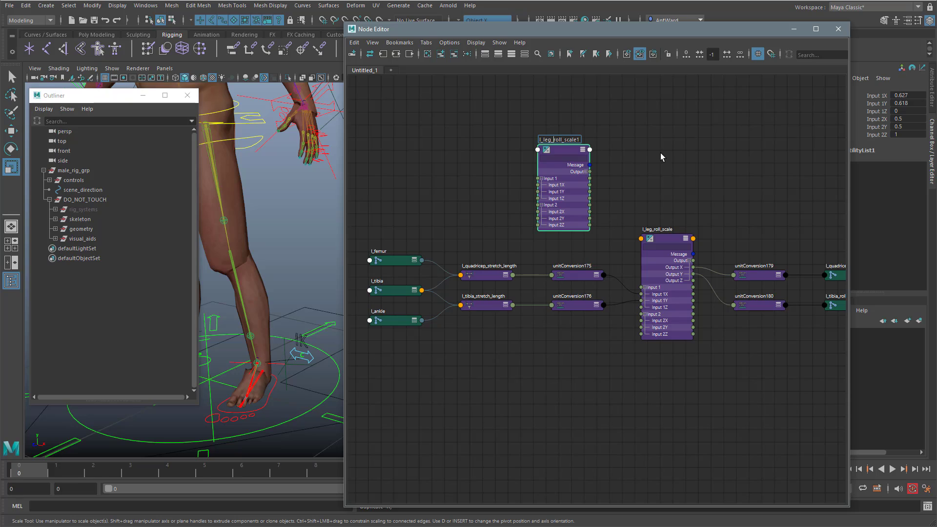
pyautogui.press('BackSpace')
pyautogui.press('BackSpace')
pyautogui.press('BackSpace')
pyautogui.press('BackSpace')
pyautogui.press('BackSpace')
pyautogui.write('_offset')
pyautogui.press('Return')
# Step: Show all attributes of l_quadricep_stretch_length and l_tibia_stretch_length, and raise the quadricep node so the two no longer overlap
pyautogui.click(485, 273)
pyautogui.keyDown('shift'); pyautogui.click(480, 306); pyautogui.keyUp('shift')
pyautogui.press('3')
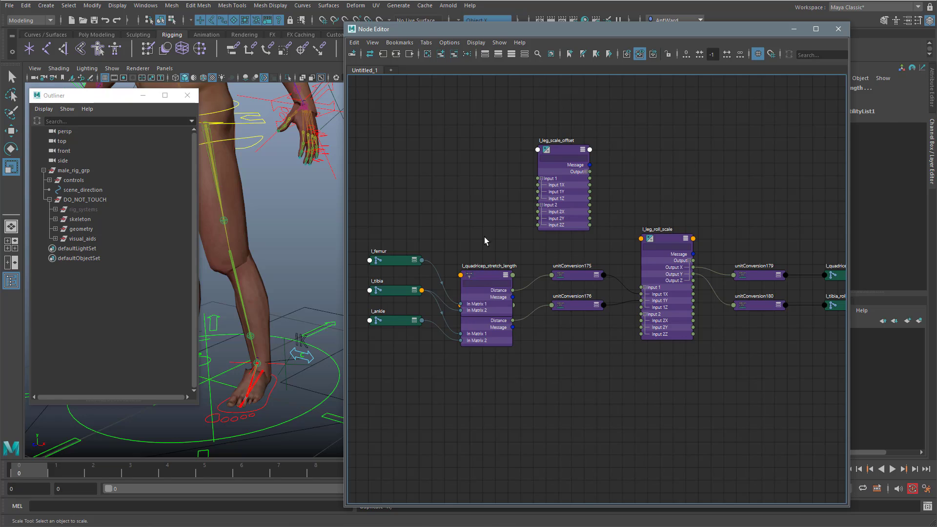
pyautogui.click(482, 266)
pyautogui.moveTo(483, 265); pyautogui.dragTo(483, 247)
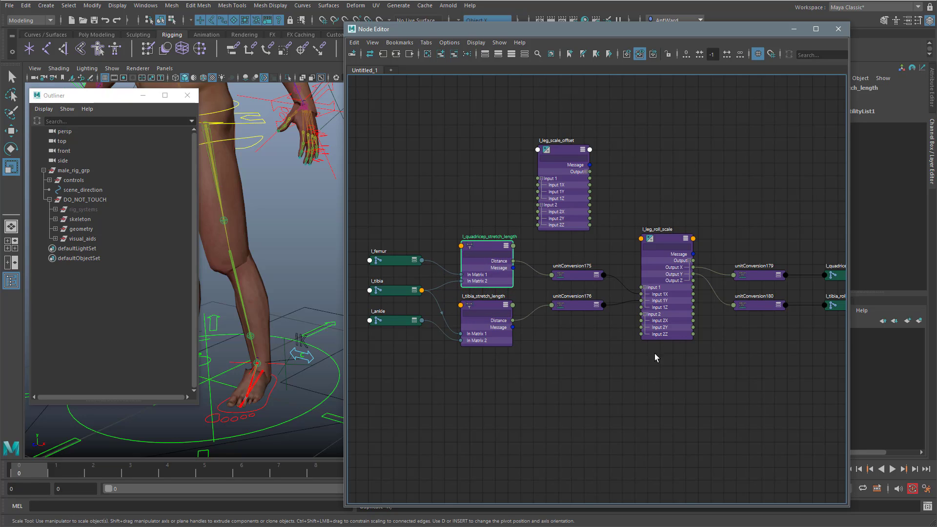
# Step: Pin every node of the left leg network, including l_leg_scale_offset, in the graph
pyautogui.keyDown('alt'); pyautogui.moveTo(654, 353); pyautogui.dragTo(650, 348, button='right'); pyautogui.keyUp('alt')
pyautogui.keyDown('alt'); pyautogui.moveTo(652, 347); pyautogui.dragTo(616, 349, button='middle'); pyautogui.keyUp('alt')
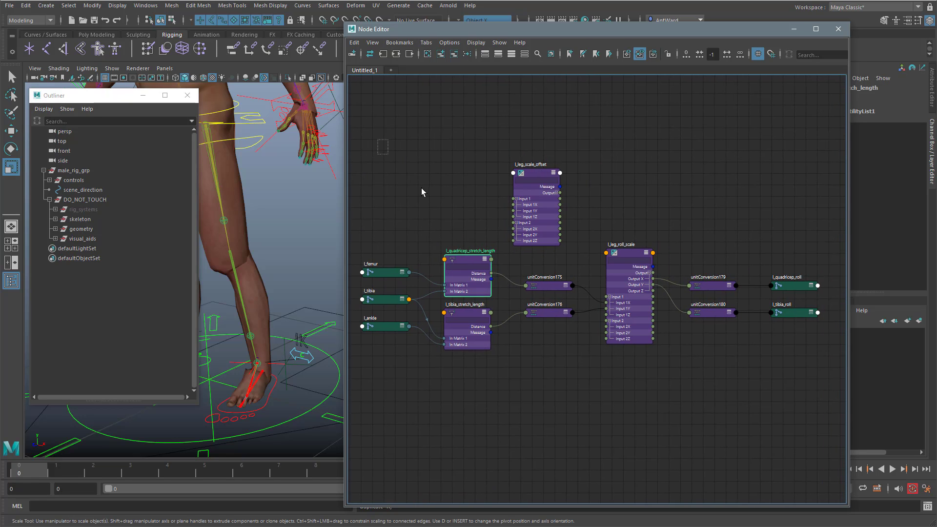
pyautogui.moveTo(422, 192); pyautogui.dragTo(798, 409)
pyautogui.press('p')
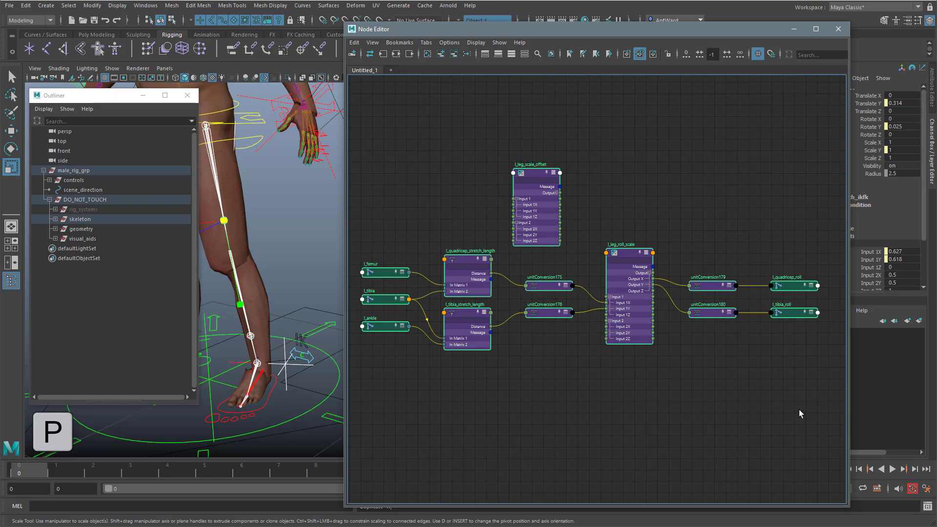
pyautogui.click(622, 365)
# Step: Connect the Distance of l_quadricep_stretch_length to Input 1X and of l_tibia_stretch_length to Input 1Y on l_leg_scale_offset
pyautogui.scroll(1, 529, 353)
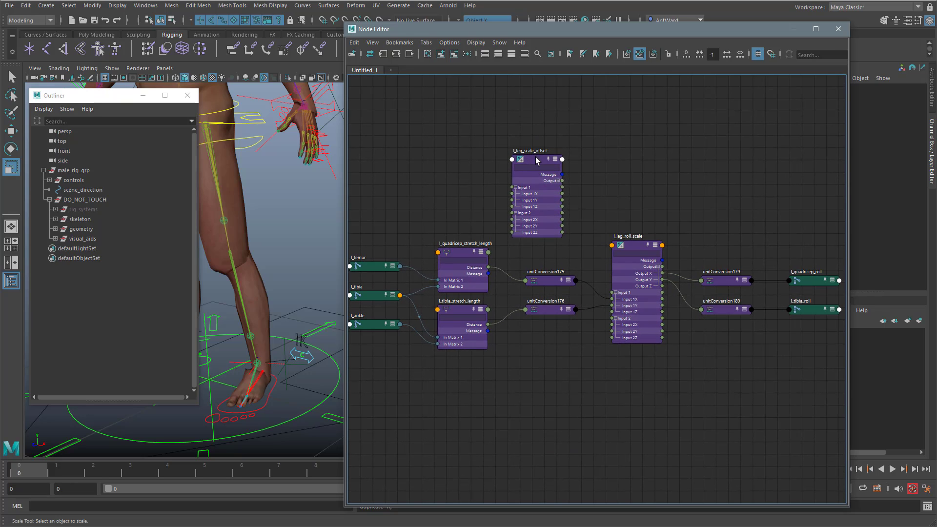
pyautogui.moveTo(535, 157); pyautogui.dragTo(557, 139)
pyautogui.scroll(1, 520, 299)
pyautogui.scroll(1, 520, 299)
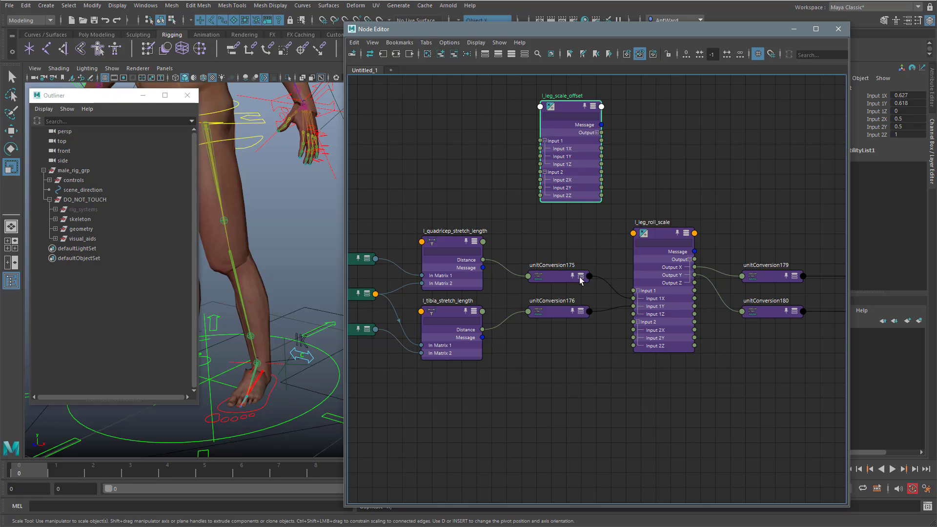
pyautogui.moveTo(483, 260); pyautogui.dragTo(541, 148)
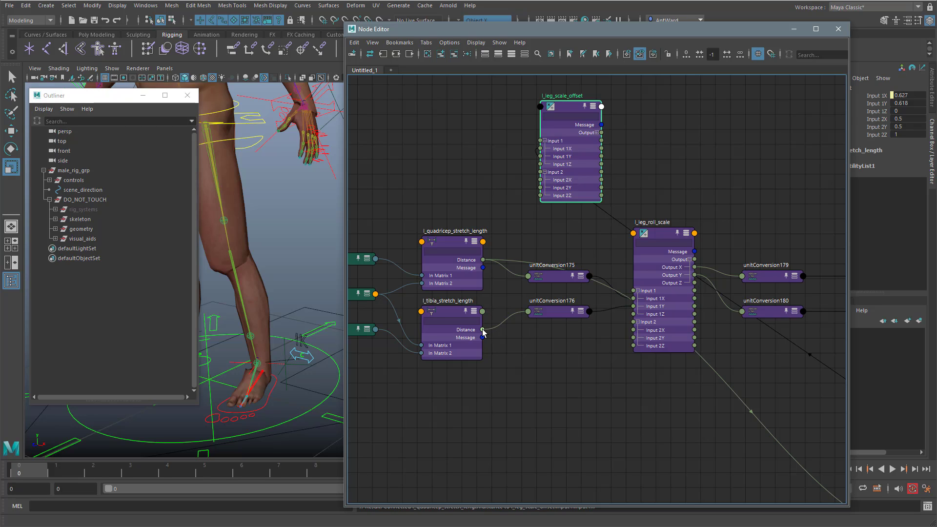
pyautogui.moveTo(483, 330); pyautogui.dragTo(540, 156)
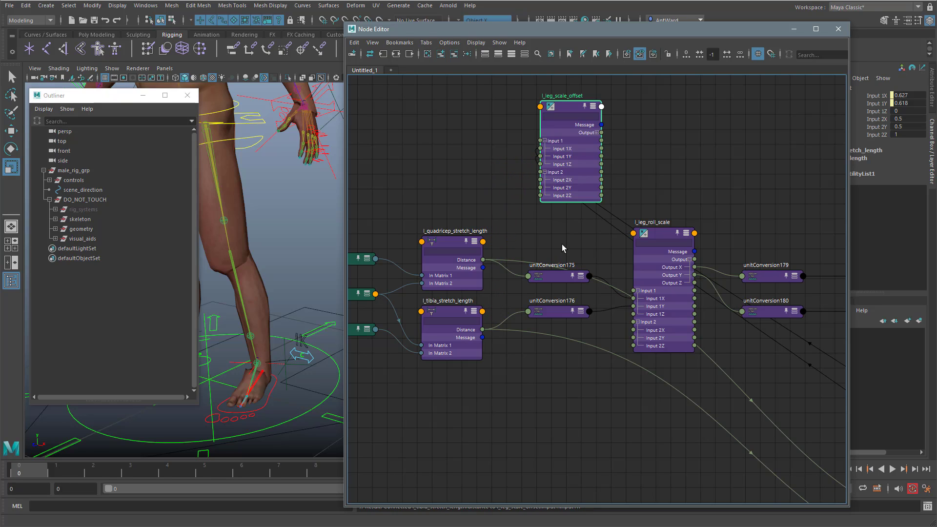
# Step: Connect l_leg_scale_offset's Output X and Output Y to l_leg_roll_scale's Input 1X and Input 1Y, and delete unitConversion175 and unitConversion176
pyautogui.click(597, 133)
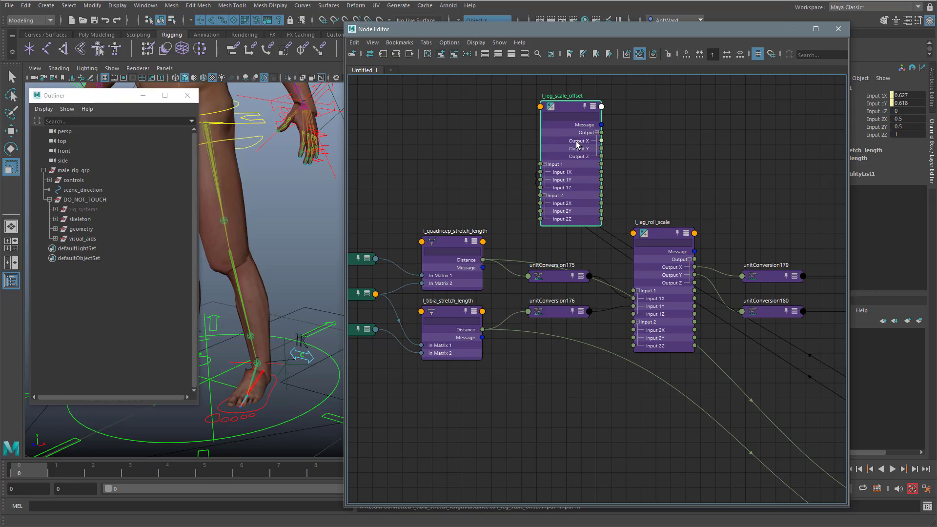
pyautogui.moveTo(601, 141); pyautogui.dragTo(634, 303)
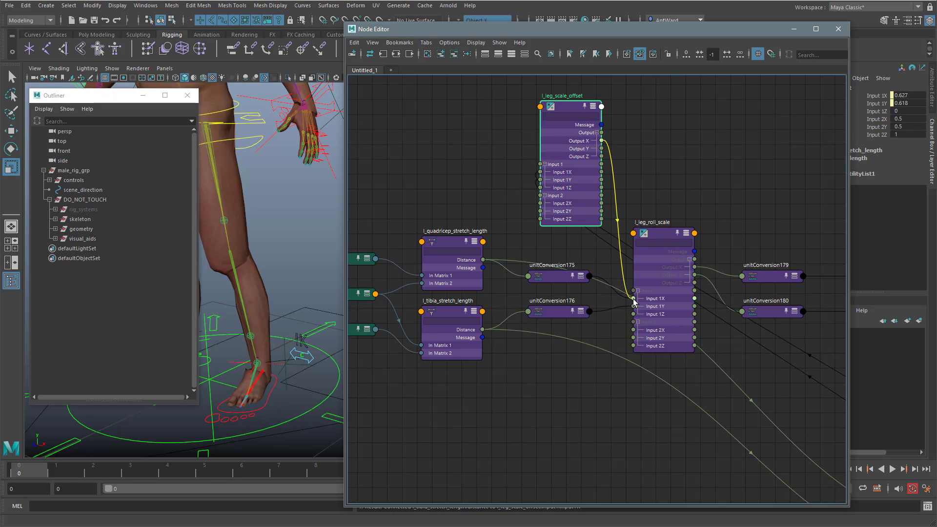
pyautogui.moveTo(633, 303); pyautogui.dragTo(633, 299)
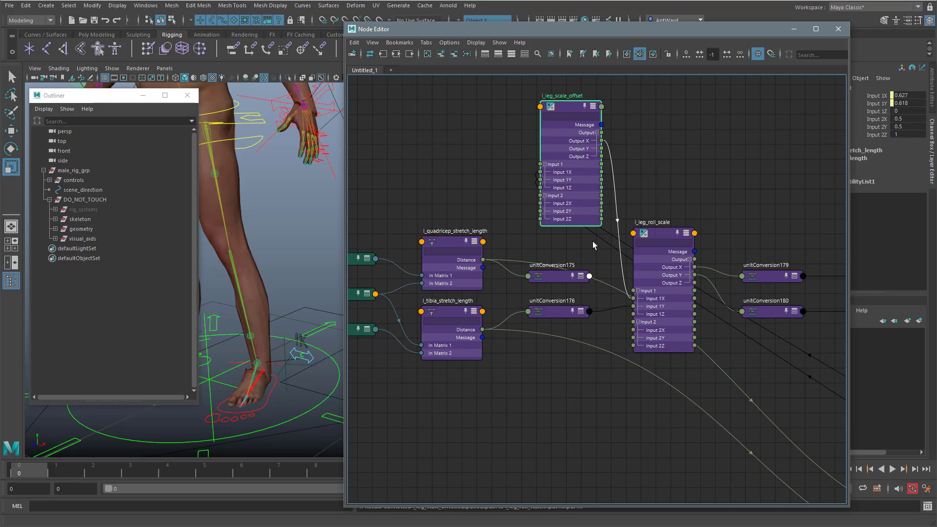
pyautogui.moveTo(601, 148); pyautogui.dragTo(634, 307)
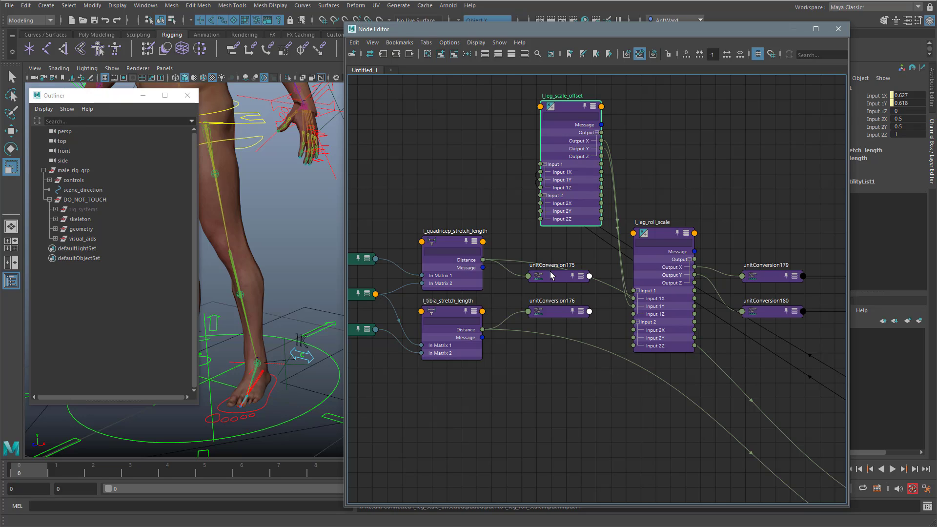
pyautogui.moveTo(545, 264); pyautogui.dragTo(557, 316)
pyautogui.press('Delete')
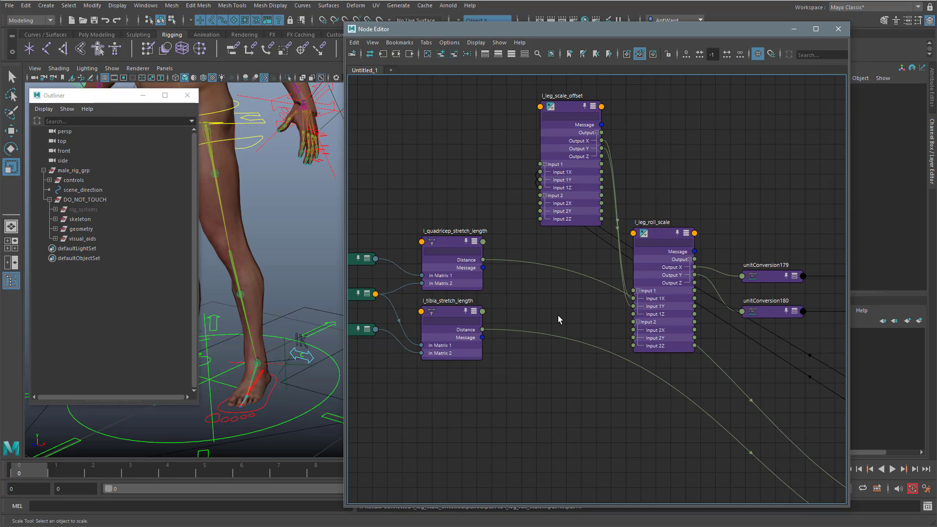
# Step: Bring the two distant new unit conversion nodes next to the stretch length nodes and l_leg_scale_offset
pyautogui.moveTo(591, 268); pyautogui.dragTo(621, 279, button='middle')
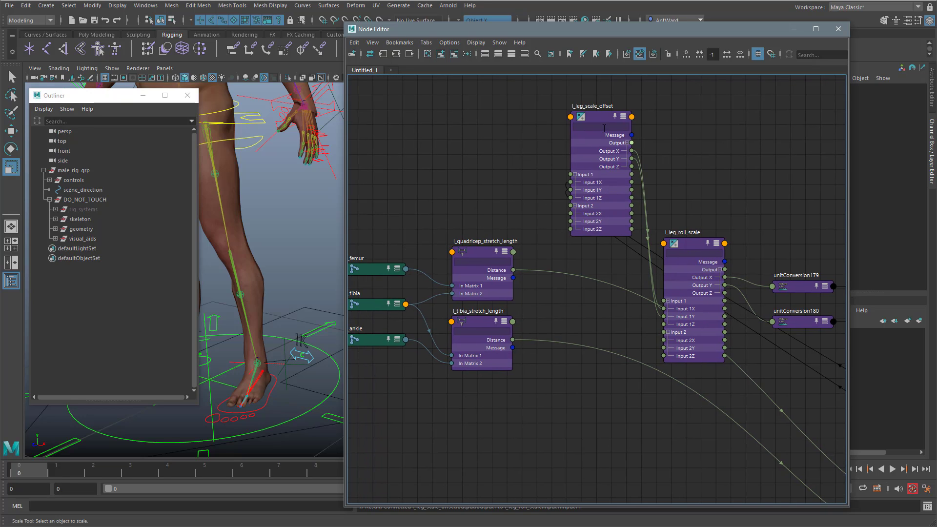
pyautogui.moveTo(601, 118); pyautogui.dragTo(585, 124)
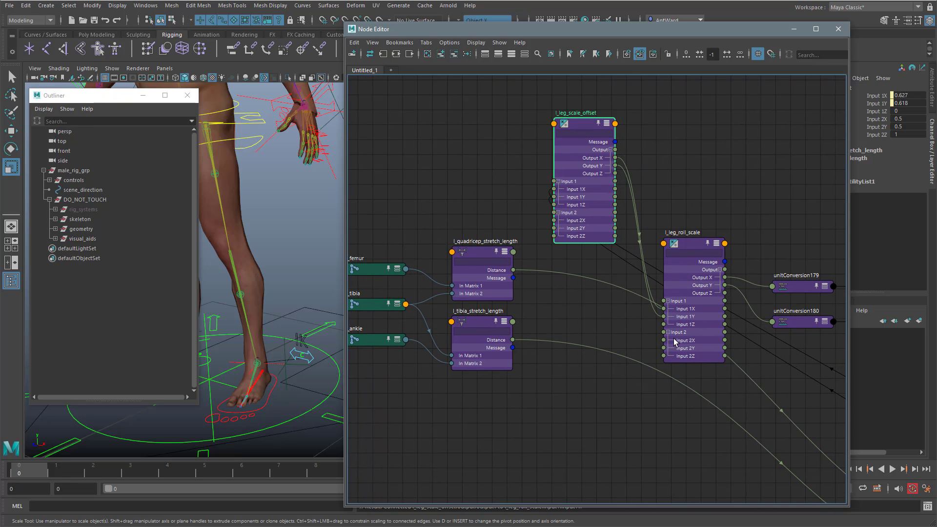
pyautogui.keyDown('alt'); pyautogui.moveTo(701, 368); pyautogui.dragTo(547, 371, button='right'); pyautogui.keyUp('alt')
pyautogui.keyDown('alt'); pyautogui.moveTo(701, 372); pyautogui.dragTo(563, 291, button='middle'); pyautogui.keyUp('alt')
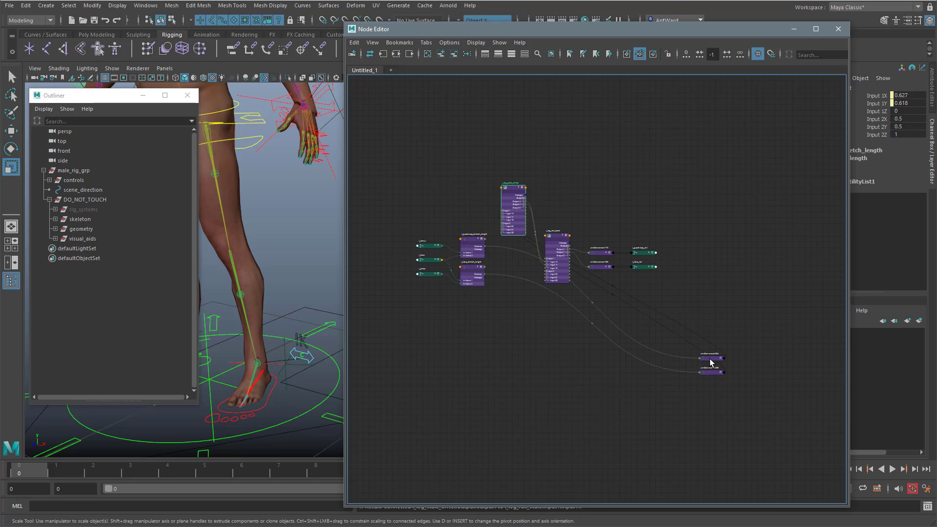
pyautogui.moveTo(709, 359); pyautogui.dragTo(482, 204)
pyautogui.moveTo(709, 374); pyautogui.dragTo(507, 272)
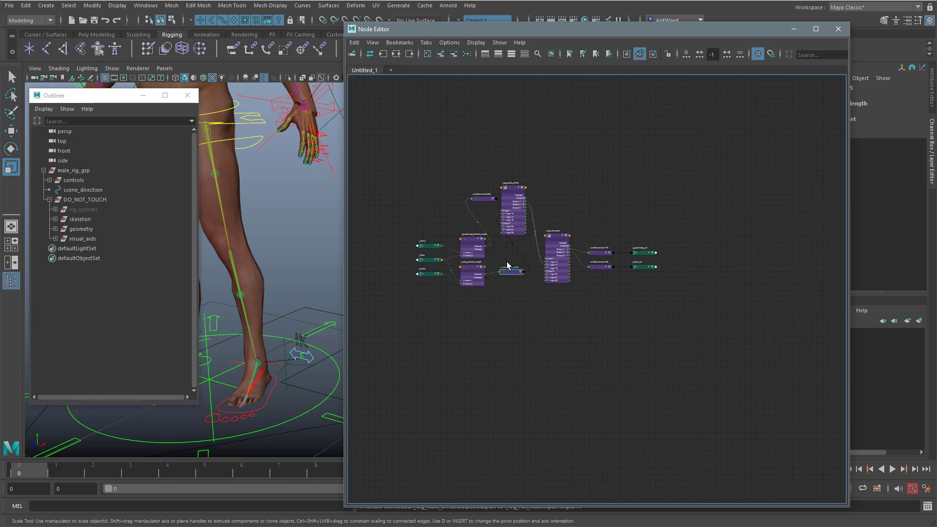
pyautogui.press('a')
# Step: Space out l_leg_roll_scale and its downstream nodes, and line up l_leg_scale_offset, unitConversion254 and unitConversion255 in the gap before them
pyautogui.keyDown('alt'); pyautogui.moveTo(649, 366); pyautogui.dragTo(607, 372, button='right'); pyautogui.keyUp('alt')
pyautogui.moveTo(782, 252); pyautogui.dragTo(614, 383)
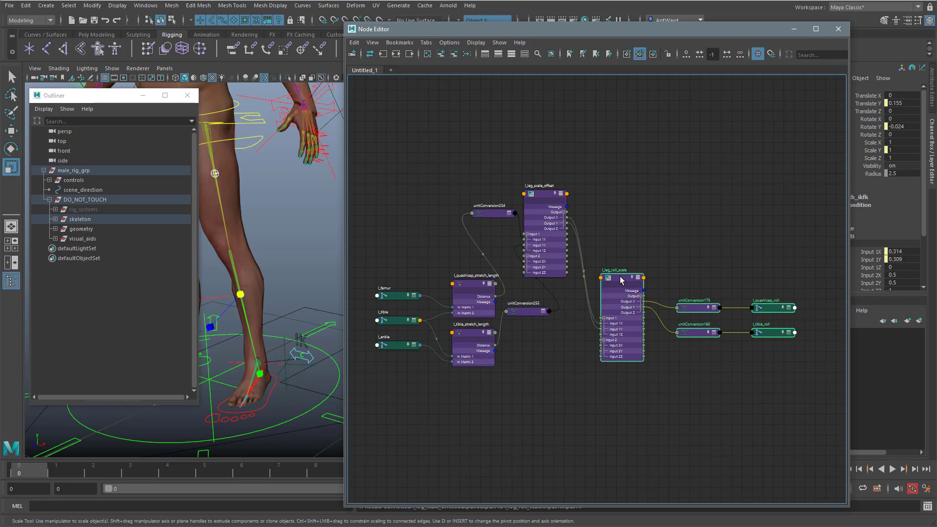
pyautogui.moveTo(620, 276); pyautogui.dragTo(674, 278)
pyautogui.keyDown('alt'); pyautogui.moveTo(568, 300); pyautogui.dragTo(595, 278, button='right'); pyautogui.keyUp('alt')
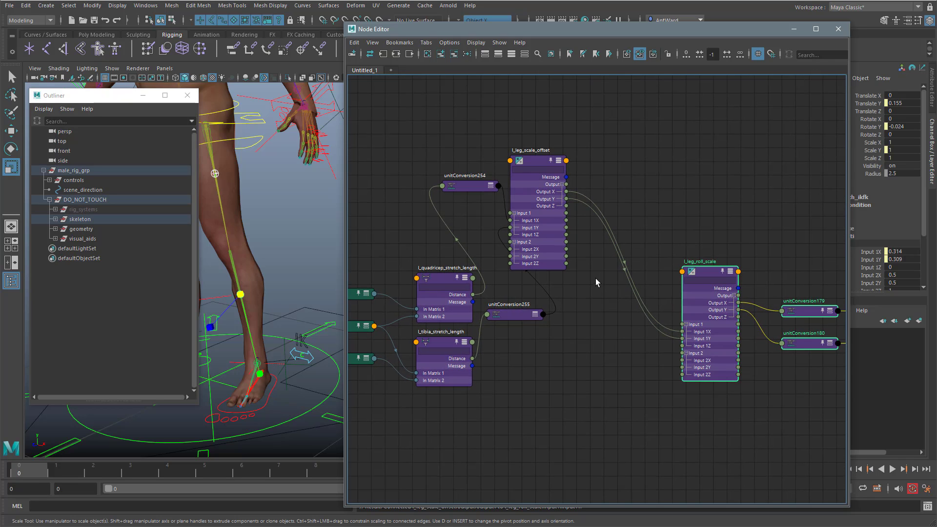
pyautogui.moveTo(541, 162); pyautogui.dragTo(601, 204)
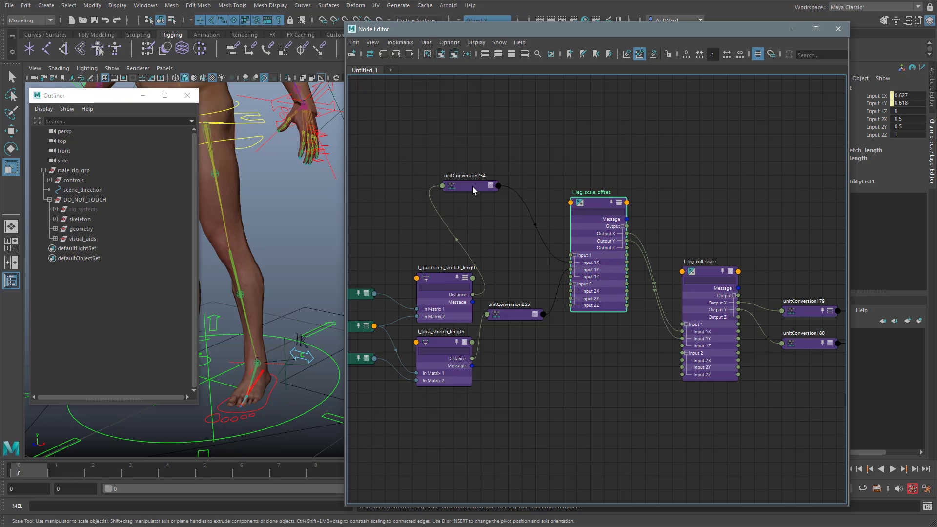
pyautogui.moveTo(473, 186); pyautogui.dragTo(526, 262)
pyautogui.moveTo(515, 317); pyautogui.dragTo(518, 363)
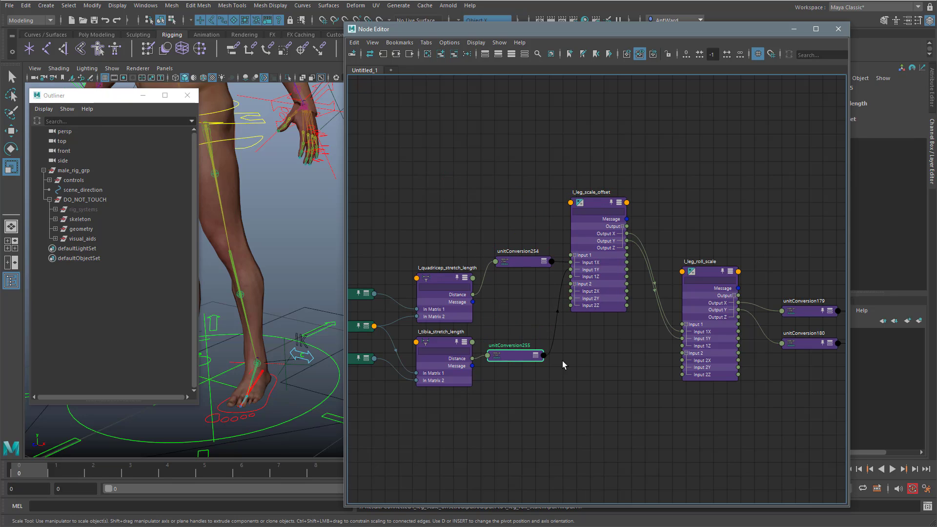
pyautogui.keyDown('alt'); pyautogui.moveTo(595, 357); pyautogui.dragTo(605, 354, button='right'); pyautogui.keyUp('alt')
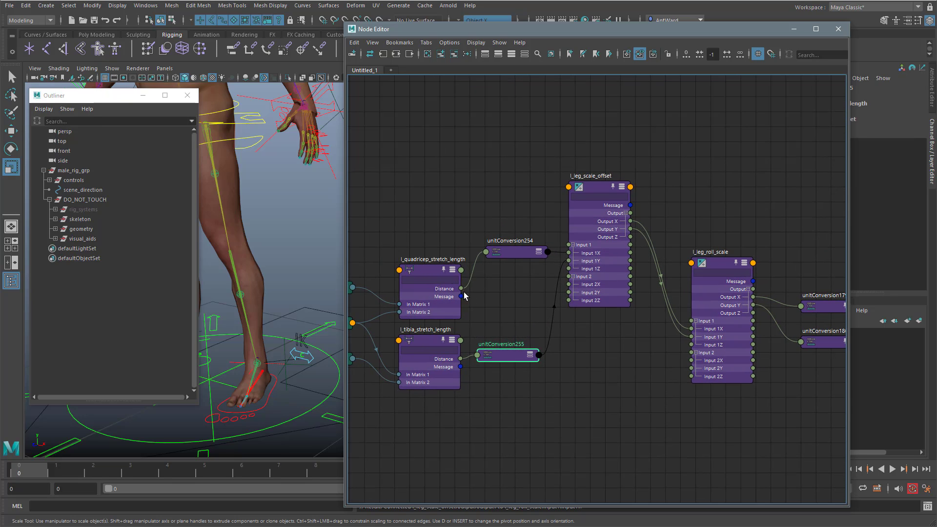
# Step: Select l_leg_scale_offset and highlight its Input 2X, Input 2Y and Input 2Z channels for inspection
pyautogui.click(599, 188)
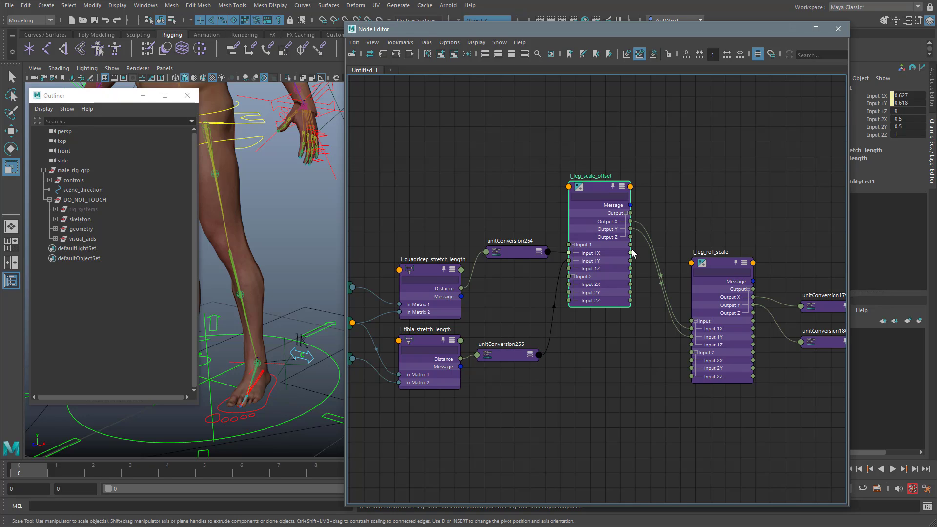
pyautogui.moveTo(883, 121); pyautogui.dragTo(885, 137)
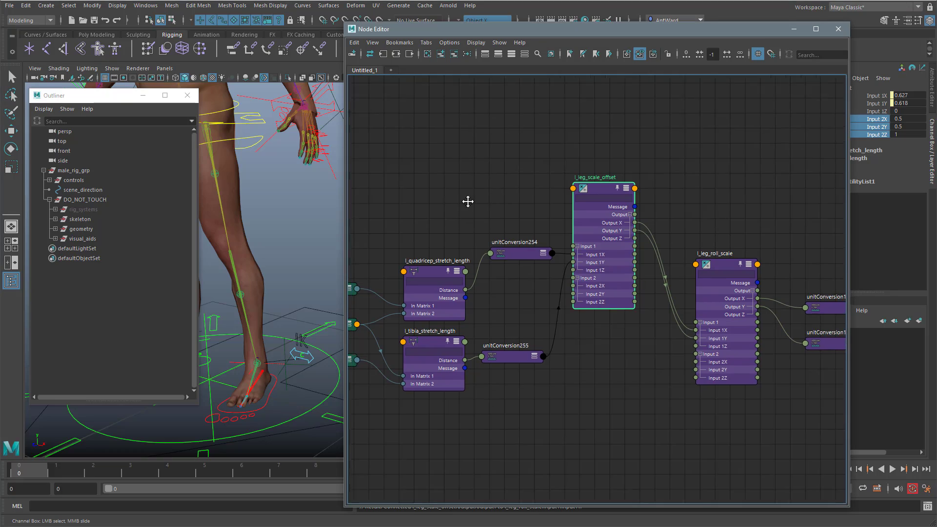
pyautogui.keyDown('alt'); pyautogui.moveTo(464, 200); pyautogui.dragTo(505, 206, button='middle'); pyautogui.keyUp('alt')
# Step: Select root_ctrl in the viewport, add it to the graph and place it above the l_femur node
pyautogui.click(335, 389)
pyautogui.press('r')
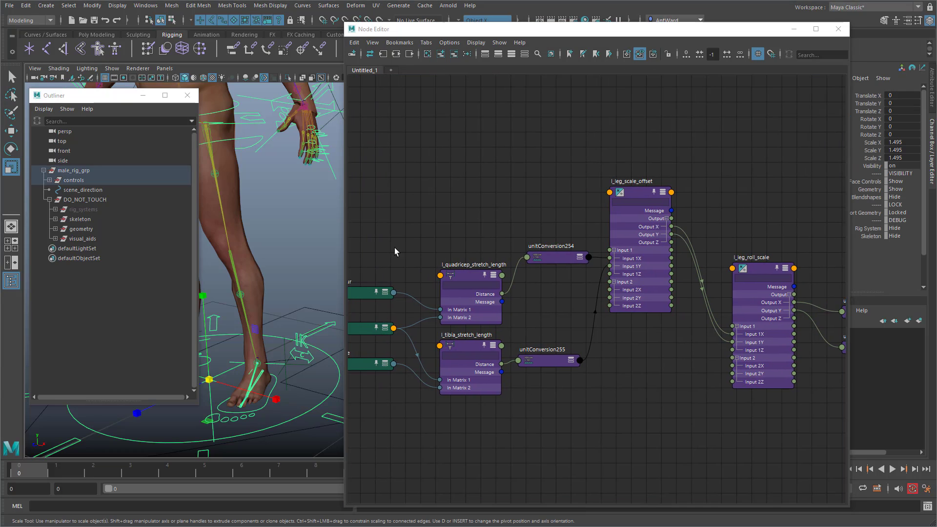
pyautogui.click(440, 55)
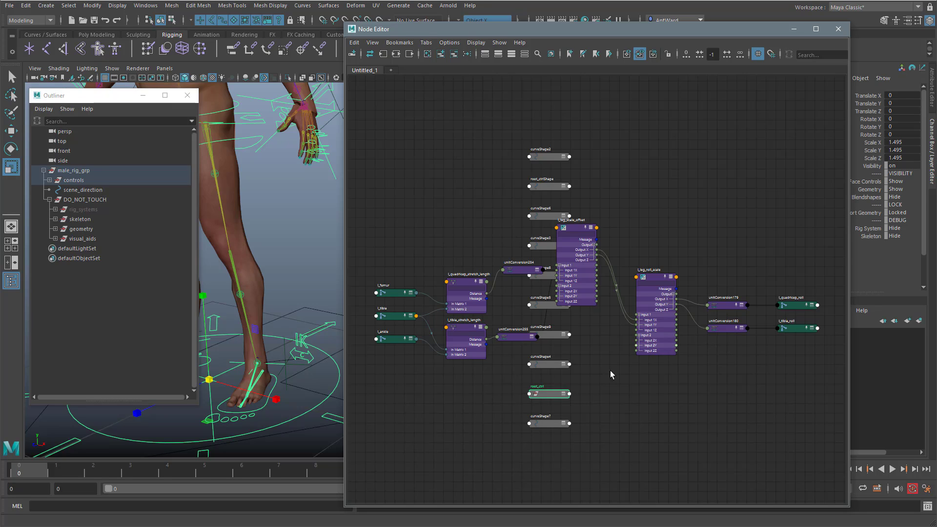
pyautogui.moveTo(547, 398); pyautogui.dragTo(414, 192)
# Step: Remove root_ctrlShape and all the curveShape nodes from the graph
pyautogui.moveTo(523, 138); pyautogui.dragTo(543, 308)
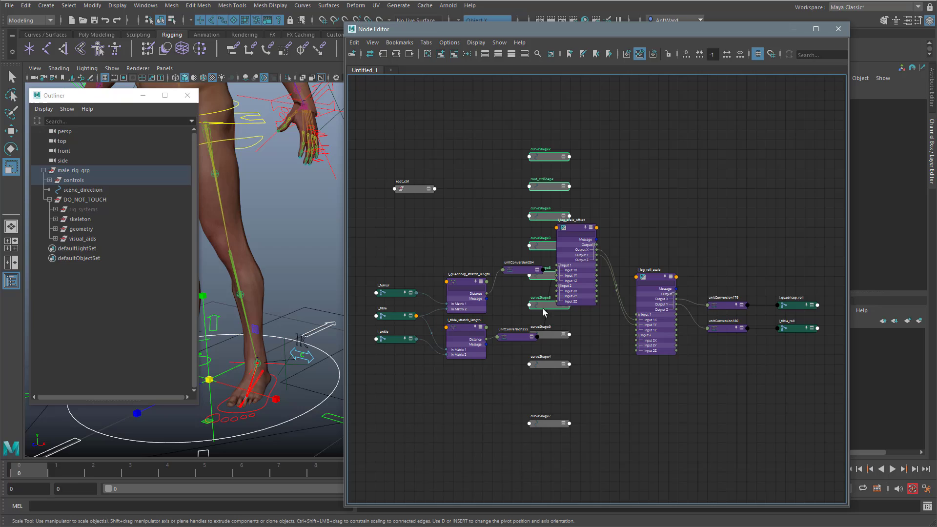
pyautogui.keyDown('shift'); pyautogui.click(549, 335); pyautogui.keyUp('shift')
pyautogui.keyDown('shift'); pyautogui.click(550, 364); pyautogui.keyUp('shift')
pyautogui.keyDown('shift'); pyautogui.click(550, 423); pyautogui.keyUp('shift')
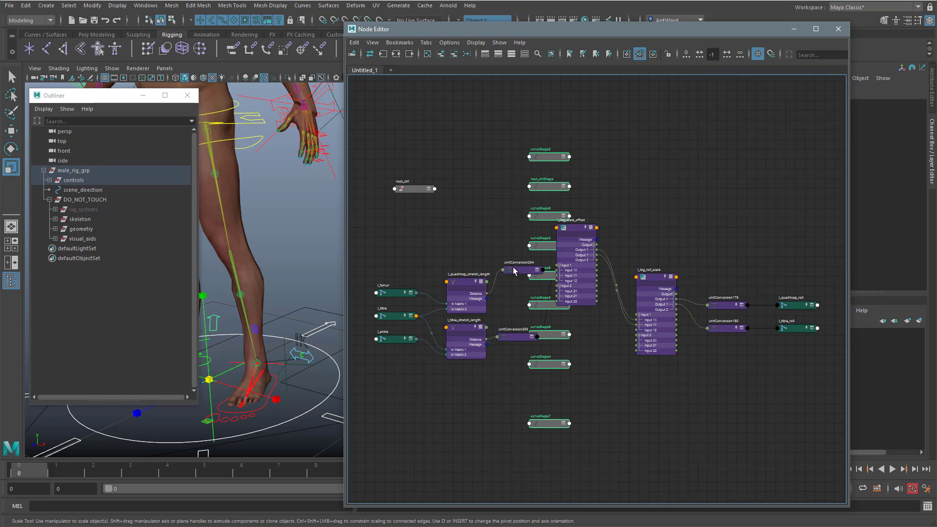
pyautogui.click(454, 54)
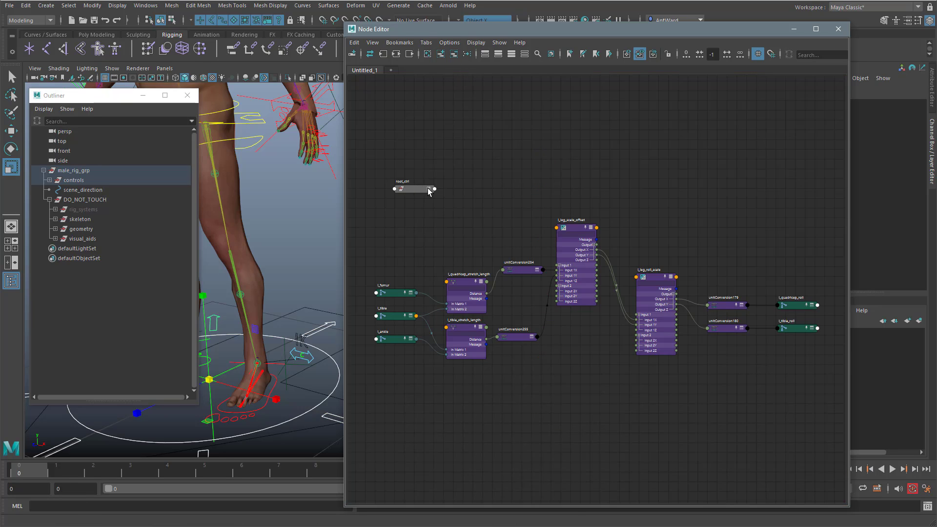
# Step: Expand root_ctrl's scale channels in the graph and connect Scale Y to Input 2X and Input 2Y of l_leg_scale_offset
pyautogui.click(428, 190)
pyautogui.moveTo(404, 226); pyautogui.dragTo(392, 179)
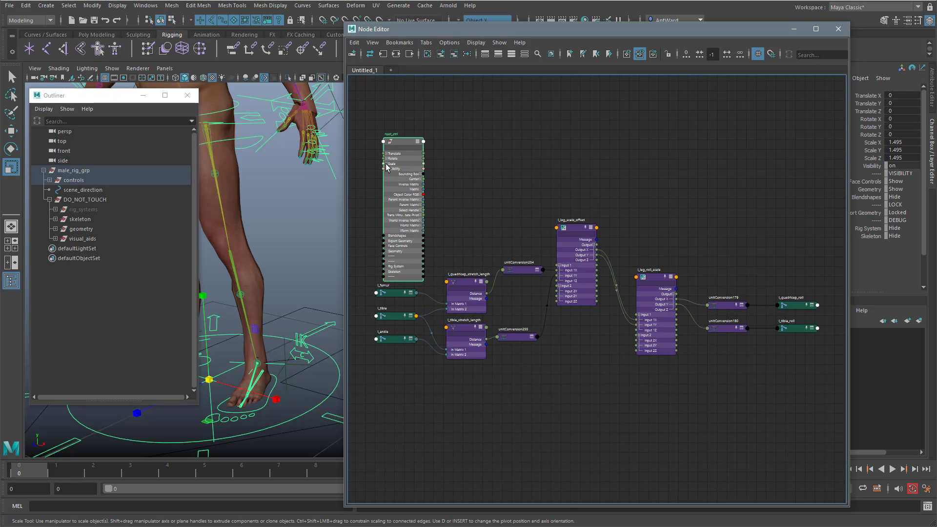
pyautogui.click(386, 164)
pyautogui.press('a')
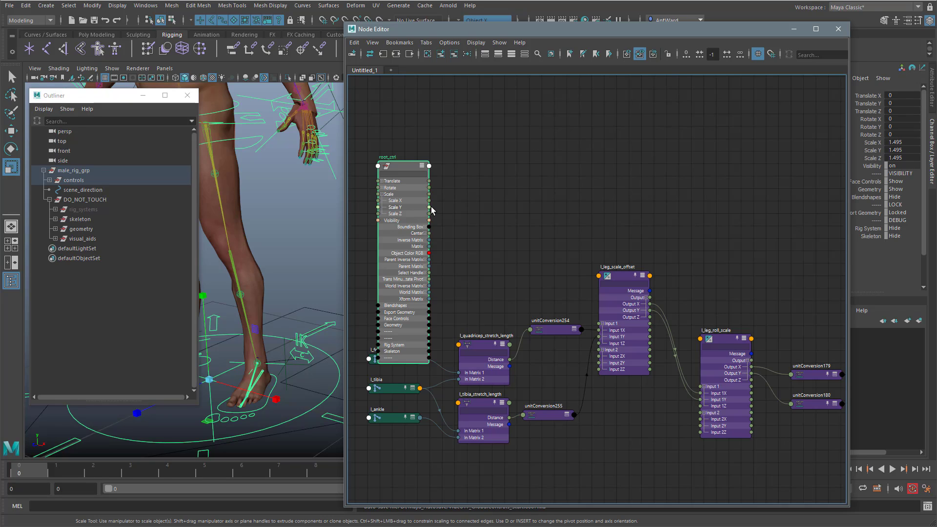
pyautogui.moveTo(429, 207); pyautogui.dragTo(599, 356)
pyautogui.moveTo(430, 207); pyautogui.dragTo(599, 363)
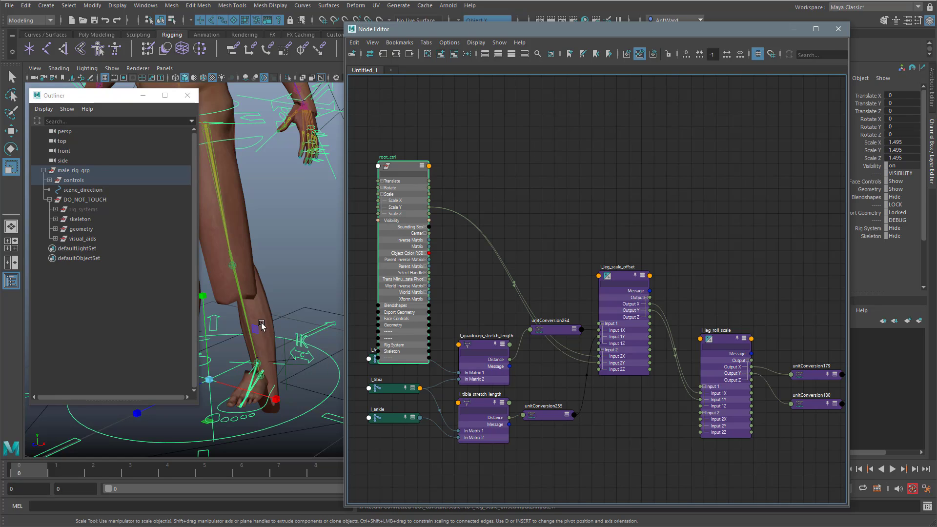
# Step: Set the operation of l_leg_scale_offset to Divide
pyautogui.click(618, 277)
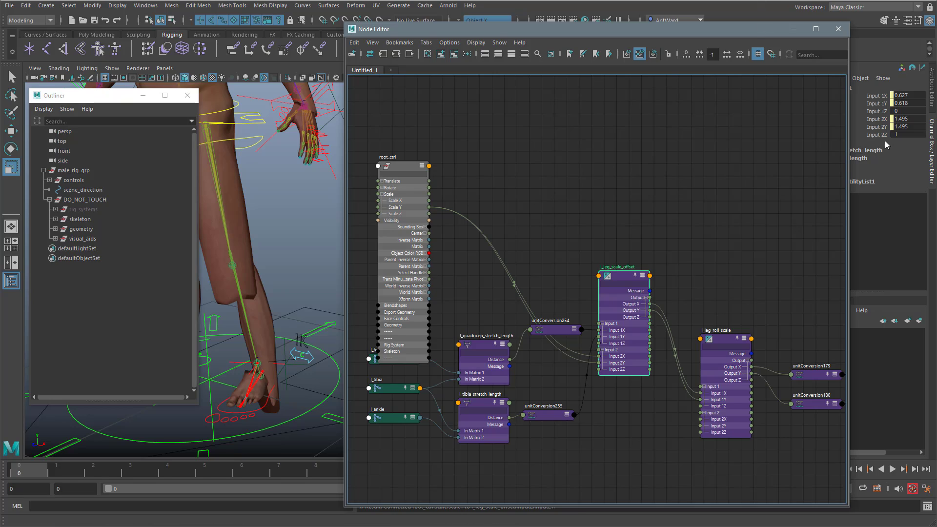
pyautogui.click(927, 101)
pyautogui.moveTo(698, 35); pyautogui.dragTo(604, 42)
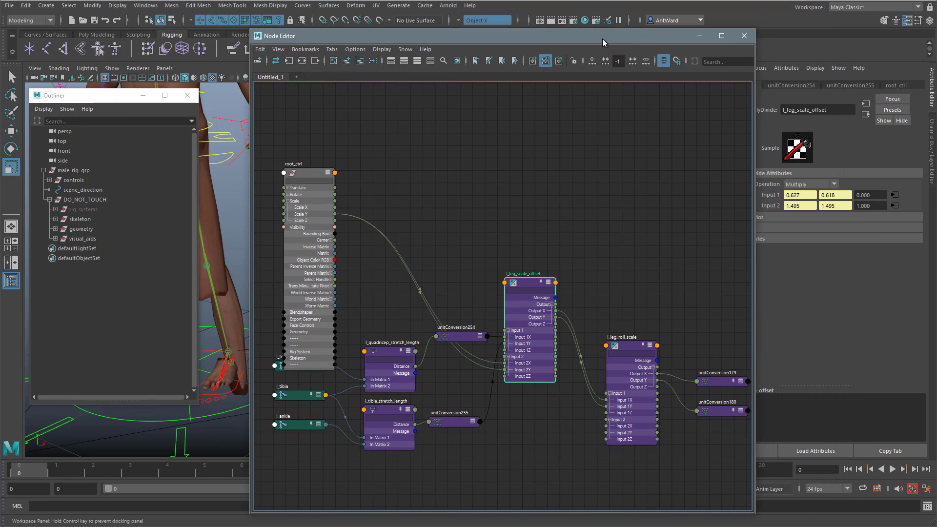
pyautogui.click(805, 185)
pyautogui.click(793, 214)
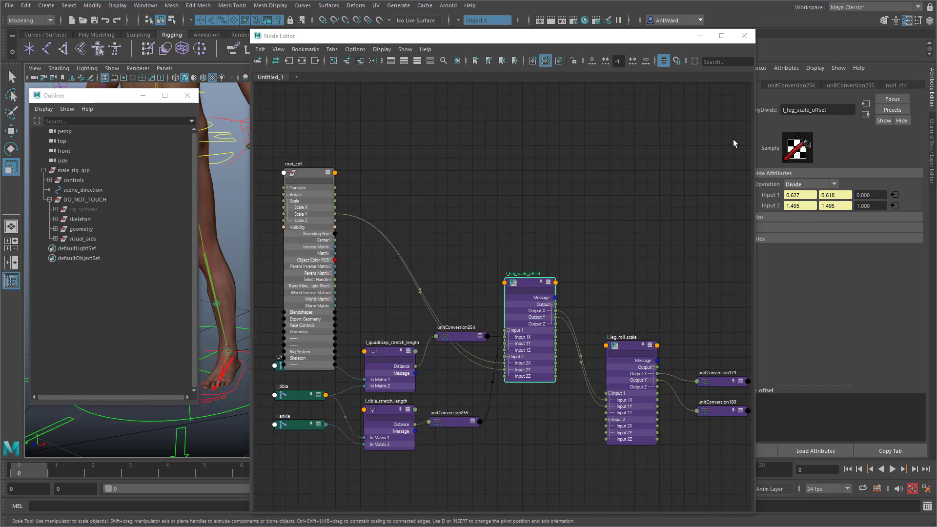
# Step: Scale root_ctrl in the viewport to test the left leg's roll joints, undo the scaling and clear the selection
pyautogui.moveTo(633, 39); pyautogui.dragTo(781, 42)
pyautogui.keyDown('alt'); pyautogui.moveTo(329, 274); pyautogui.dragTo(300, 213); pyautogui.keyUp('alt')
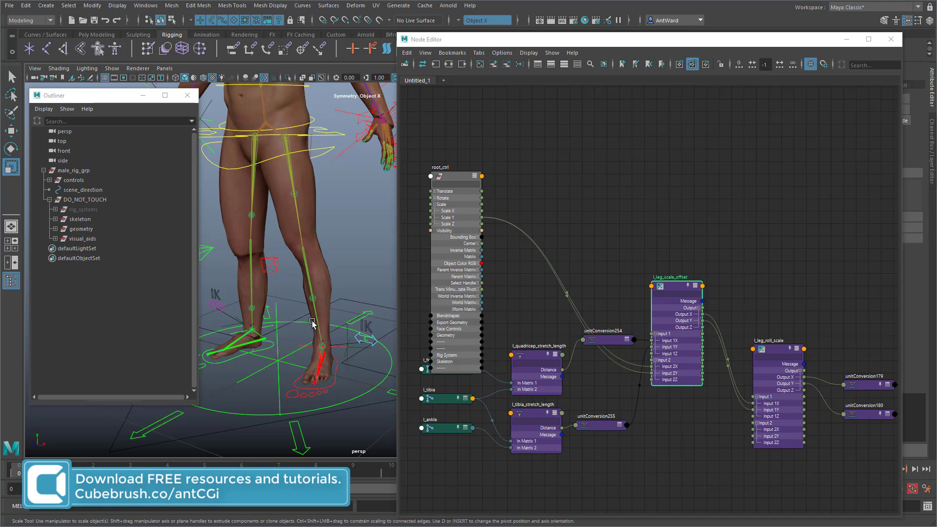
pyautogui.click(390, 358)
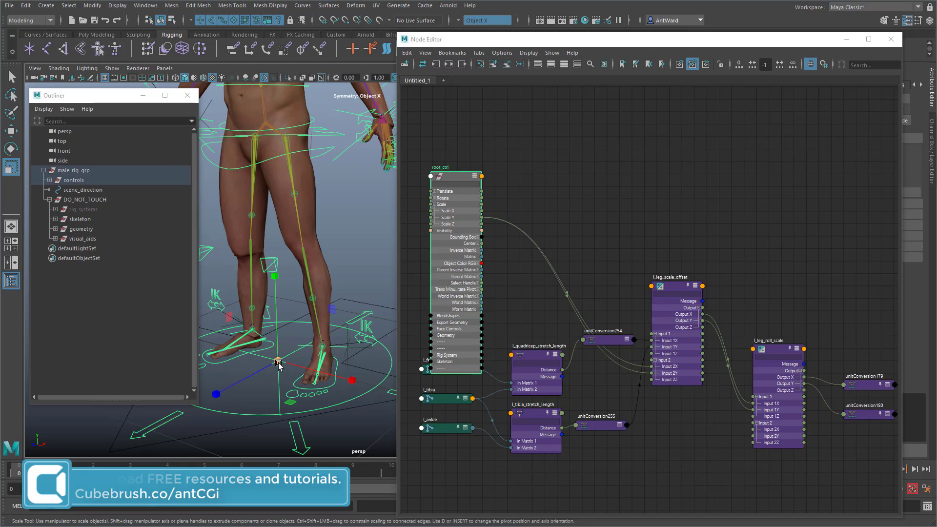
pyautogui.moveTo(278, 363); pyautogui.dragTo(588, 305)
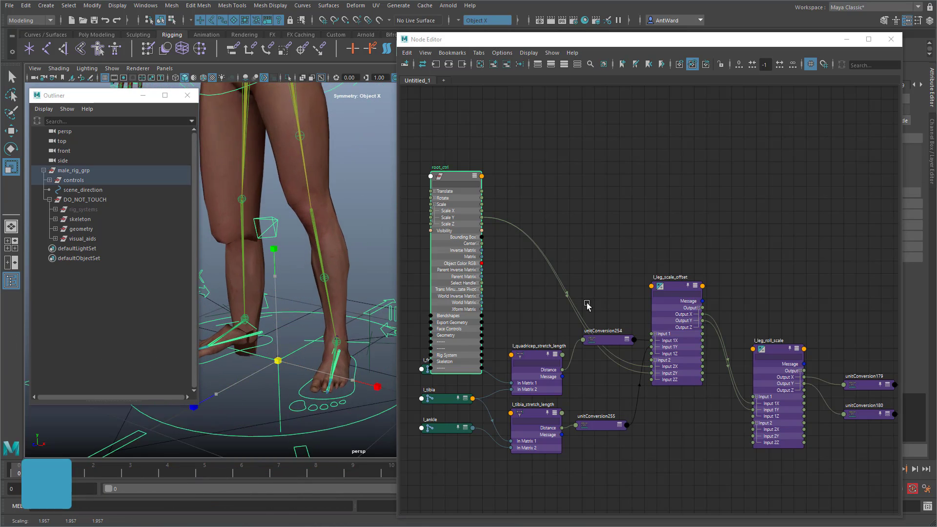
pyautogui.hotkey('ctrl', 'z')
pyautogui.click(344, 291)
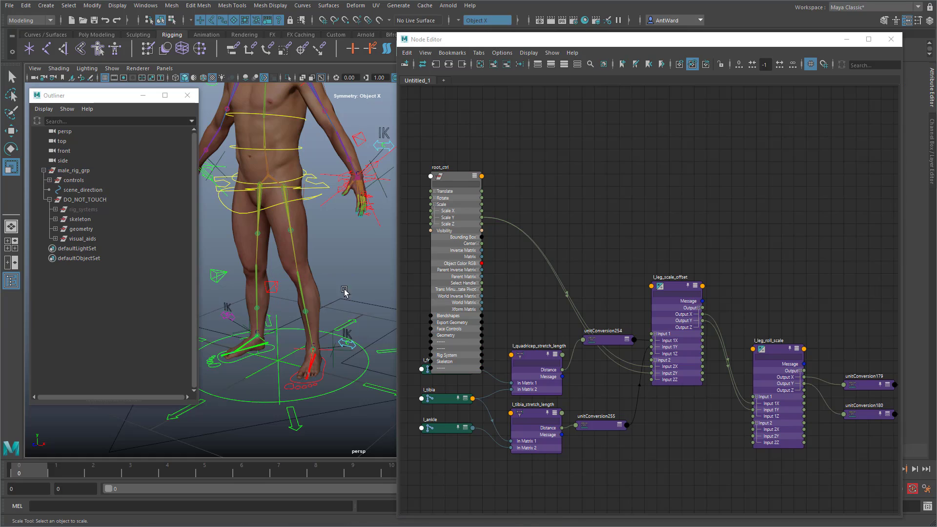
# Step: Test the left leg by moving its IK foot control
pyautogui.click(293, 388)
pyautogui.press('w')
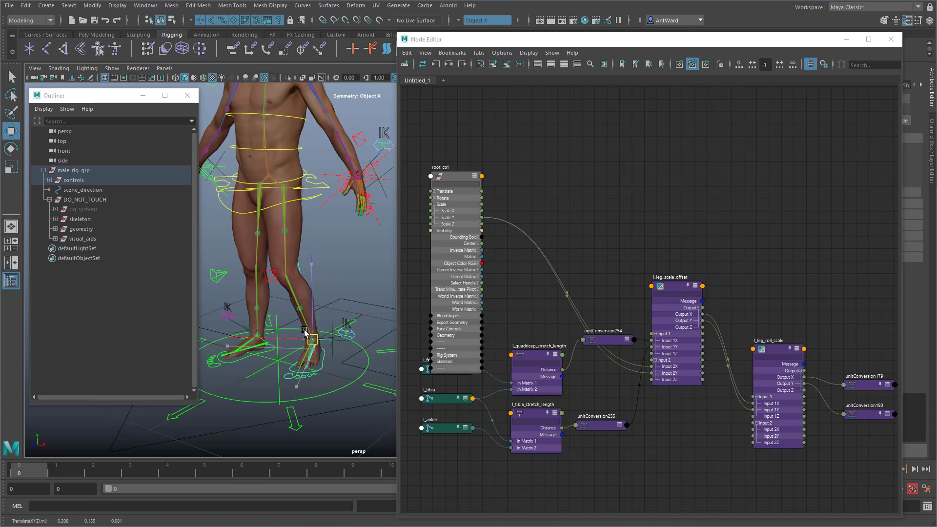
pyautogui.moveTo(304, 333); pyautogui.dragTo(278, 280)
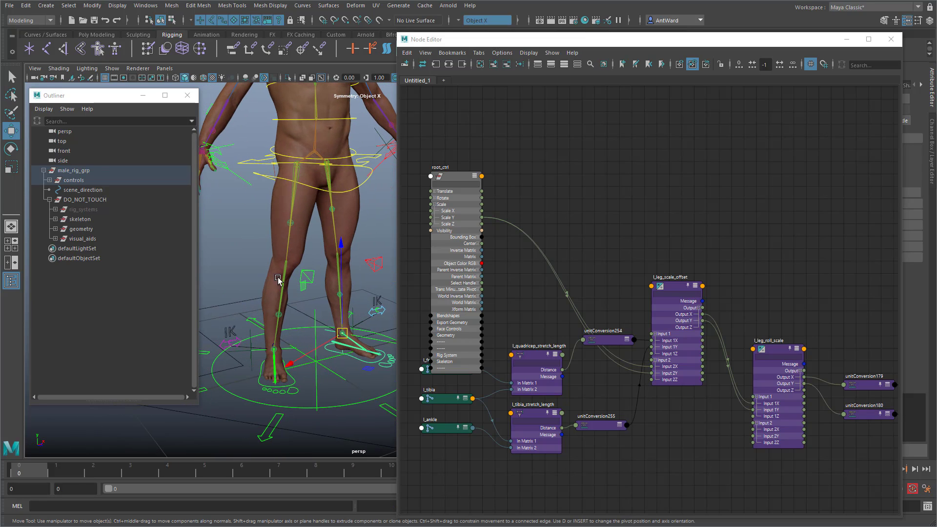
# Step: Select the right leg's quadricep and tibia roll joints, clear the graph and graph their input and output connections
pyautogui.click(282, 285)
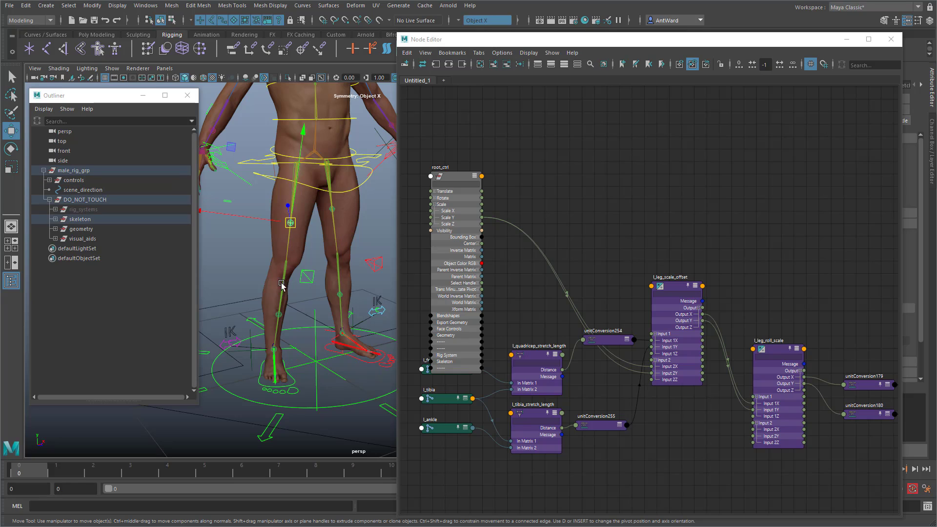
pyautogui.keyDown('alt'); pyautogui.moveTo(232, 325); pyautogui.dragTo(294, 321, button='right'); pyautogui.keyUp('alt')
pyautogui.keyDown('shift'); pyautogui.click(261, 322); pyautogui.keyUp('shift')
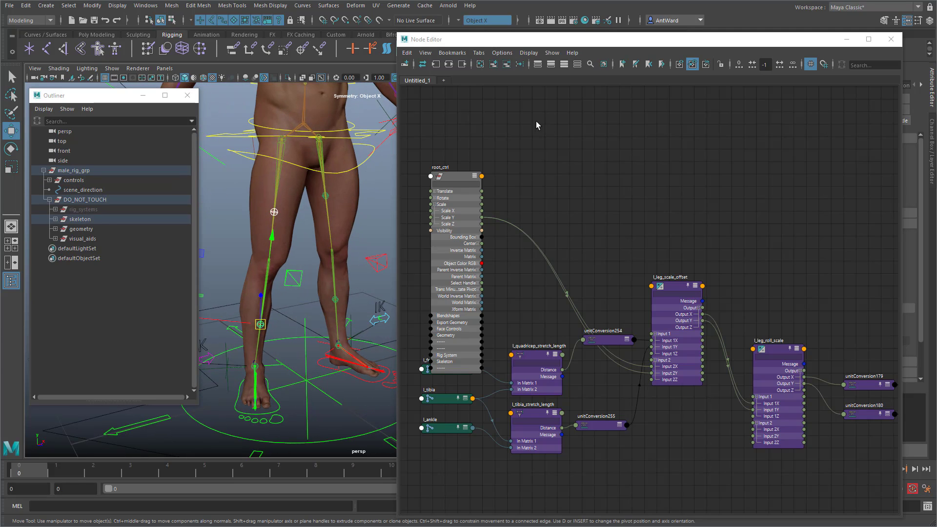
pyautogui.click(480, 65)
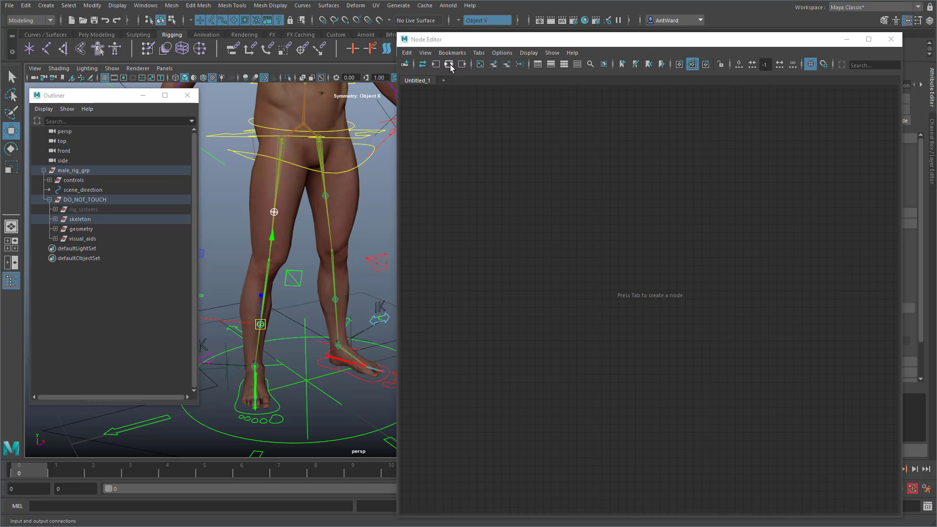
pyautogui.click(449, 65)
# Step: Select r_quadricep_stretch_length and r_tibia_stretch_length and regraph only their input and output connections
pyautogui.keyDown('alt'); pyautogui.moveTo(554, 341); pyautogui.dragTo(769, 330, button='right'); pyautogui.keyUp('alt')
pyautogui.keyDown('alt'); pyautogui.moveTo(663, 250); pyautogui.dragTo(619, 302, button='middle'); pyautogui.keyUp('alt')
pyautogui.click(606, 269)
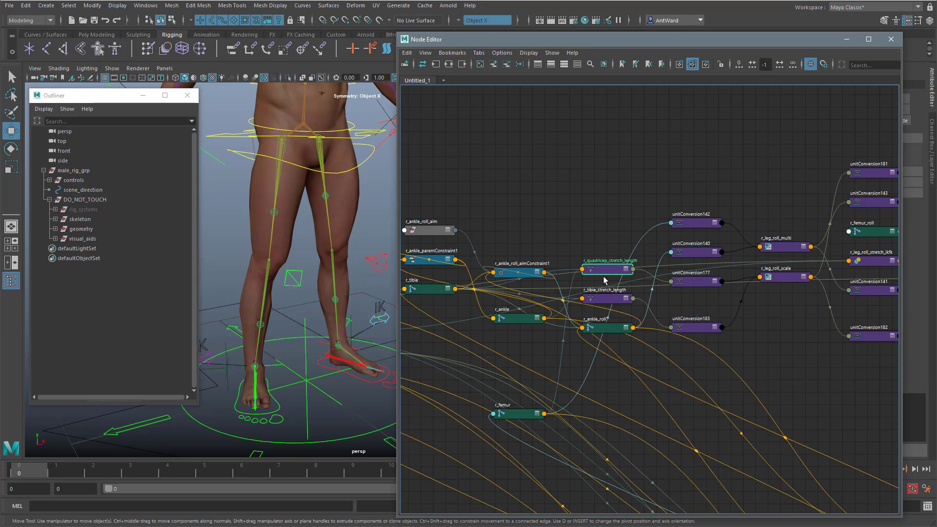
pyautogui.keyDown('shift'); pyautogui.click(604, 298); pyautogui.keyUp('shift')
pyautogui.scroll(3, 595, 298)
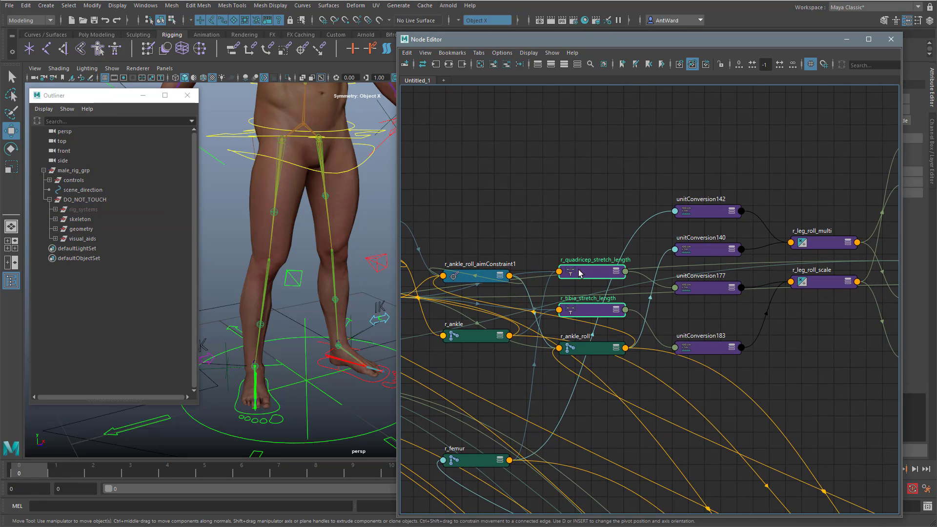
pyautogui.click(449, 64)
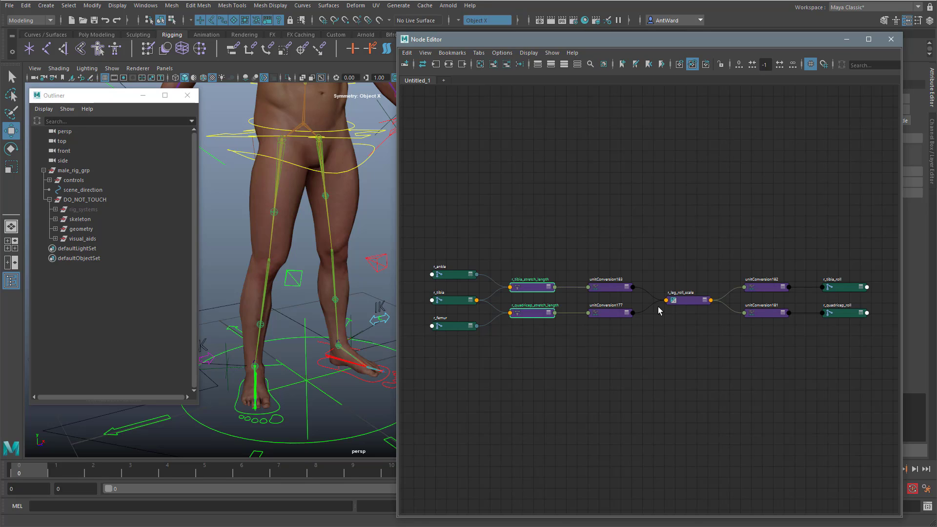
# Step: Show the attributes of both stretch length nodes and r_leg_roll_scale, separate the overlapping nodes and expand r_leg_roll_scale's inputs and output
pyautogui.keyDown('shift'); pyautogui.click(689, 301); pyautogui.keyUp('shift')
pyautogui.press('2')
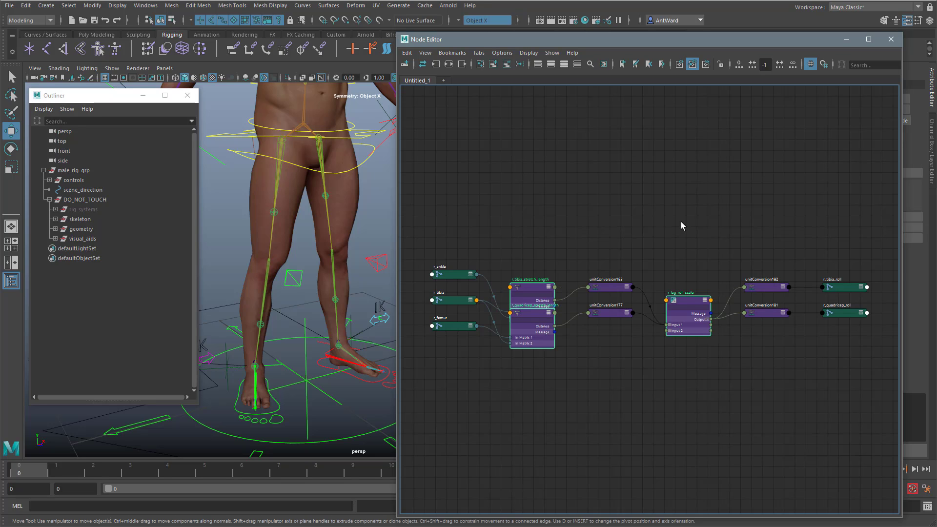
pyautogui.moveTo(533, 281); pyautogui.dragTo(535, 254)
pyautogui.scroll(2, 600, 322)
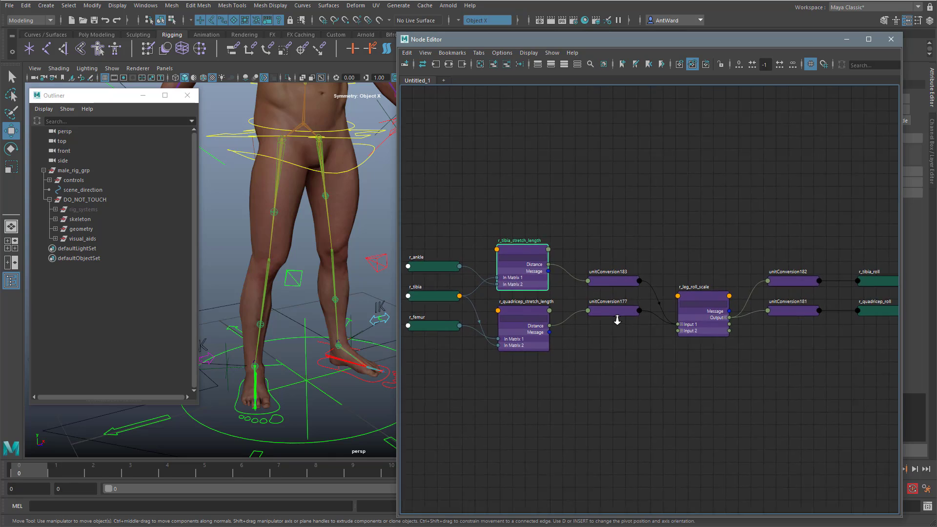
pyautogui.click(687, 331)
pyautogui.click(687, 324)
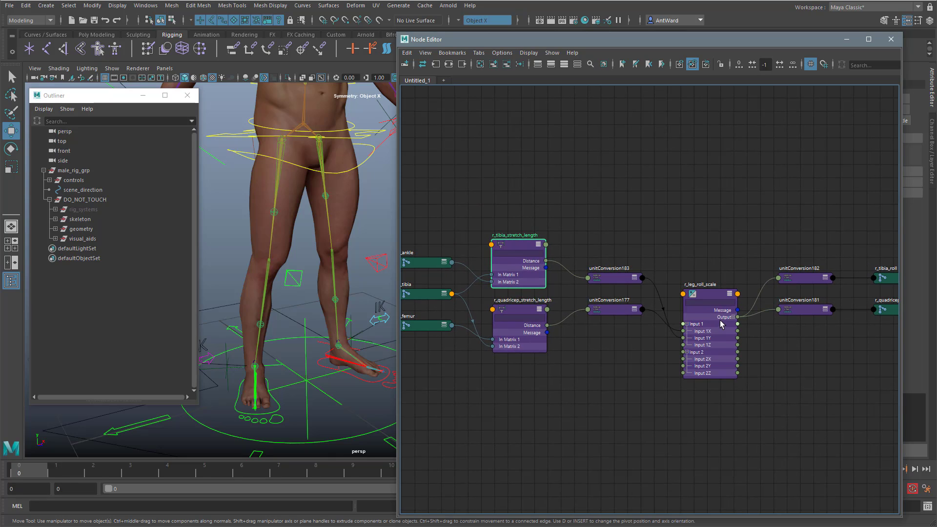
pyautogui.click(734, 318)
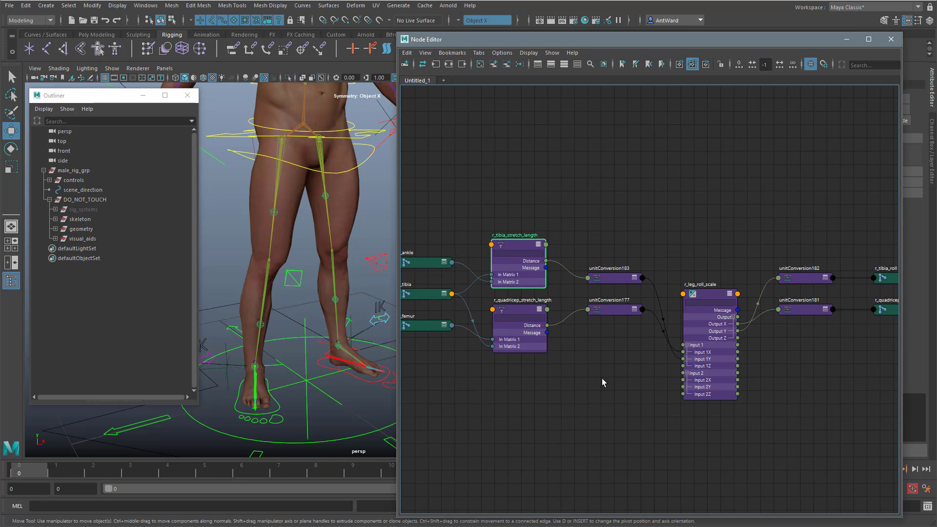
# Step: Duplicate r_leg_roll_scale, expand the copy's Input 1, Input 2 and Output channels, and place it above the network
pyautogui.click(720, 294)
pyautogui.hotkey('ctrl', 'd')
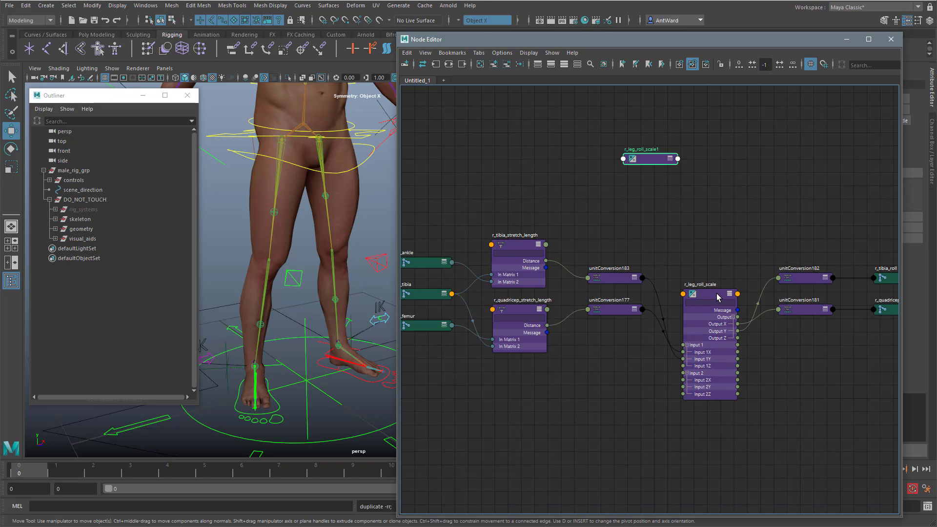
pyautogui.click(670, 159)
pyautogui.click(626, 181)
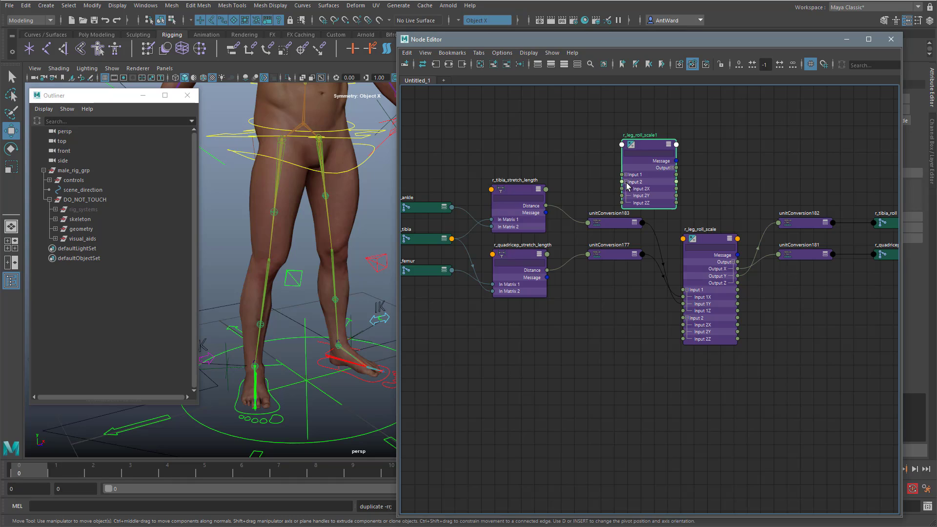
pyautogui.click(626, 175)
pyautogui.click(672, 167)
pyautogui.moveTo(725, 188); pyautogui.dragTo(727, 321, button='middle')
pyautogui.moveTo(646, 275); pyautogui.dragTo(632, 77)
pyautogui.keyDown('alt'); pyautogui.moveTo(658, 200); pyautogui.dragTo(683, 311, button='middle'); pyautogui.keyUp('alt')
# Step: Rename the duplicated node as r_leg_scale
pyautogui.doubleClick(660, 184)
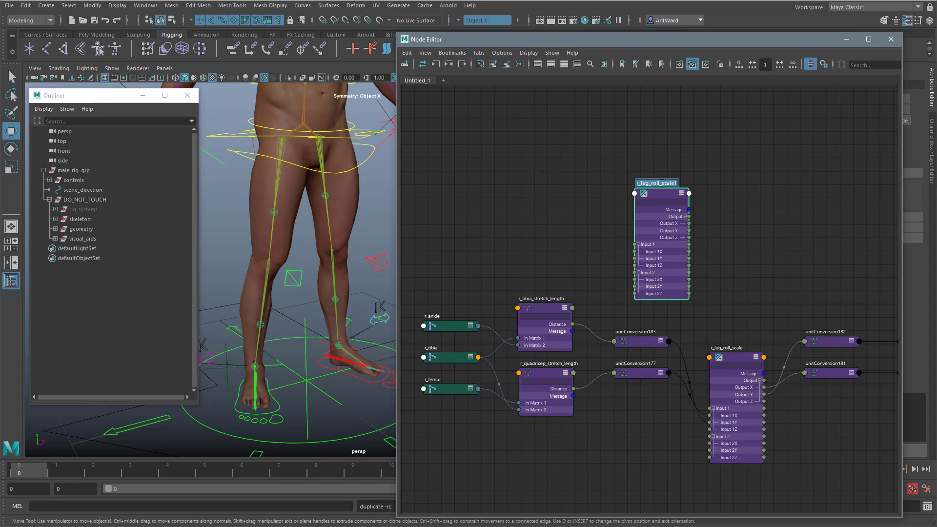
pyautogui.click(661, 183)
pyautogui.press('BackSpace')
pyautogui.press('BackSpace')
pyautogui.press('BackSpace')
pyautogui.press('BackSpace')
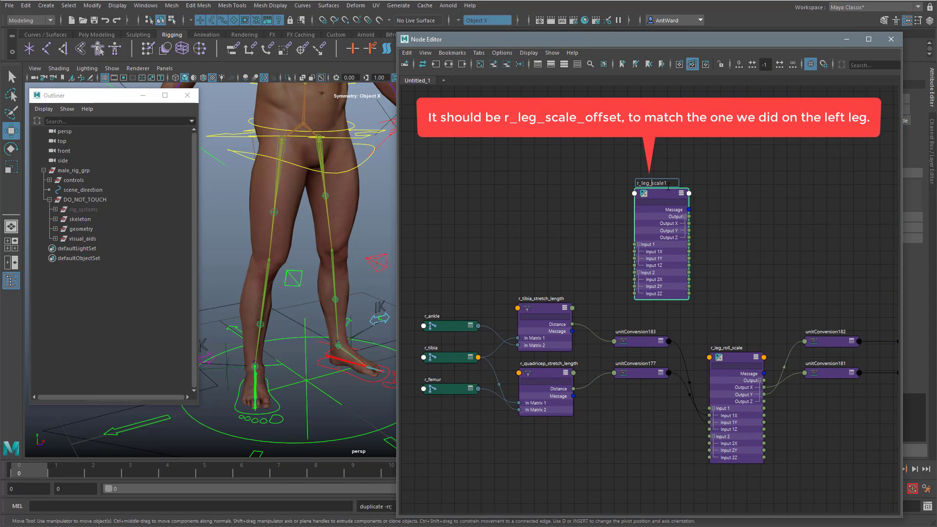
pyautogui.click(693, 187)
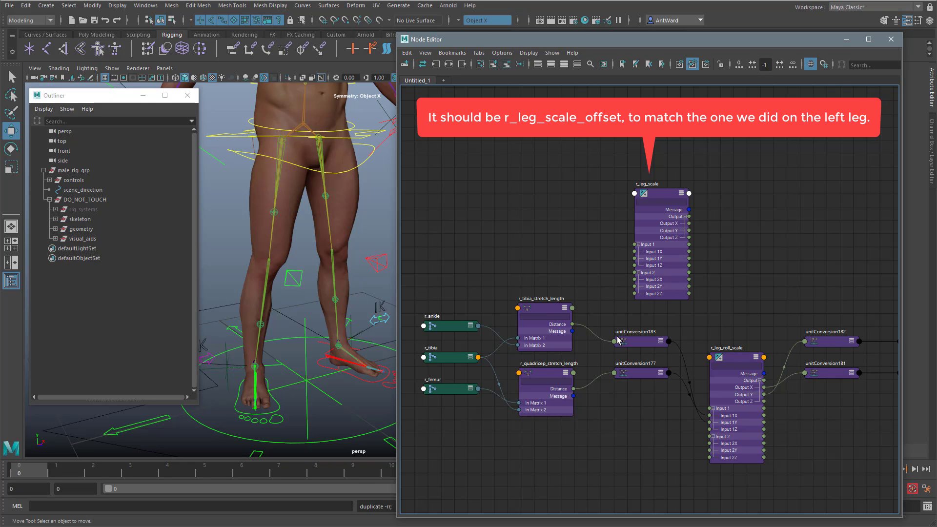
# Step: Arrange r_quadricep_stretch_length above r_tibia_stretch_length and unitConversion177 above unitConversion183
pyautogui.moveTo(649, 375); pyautogui.dragTo(635, 434)
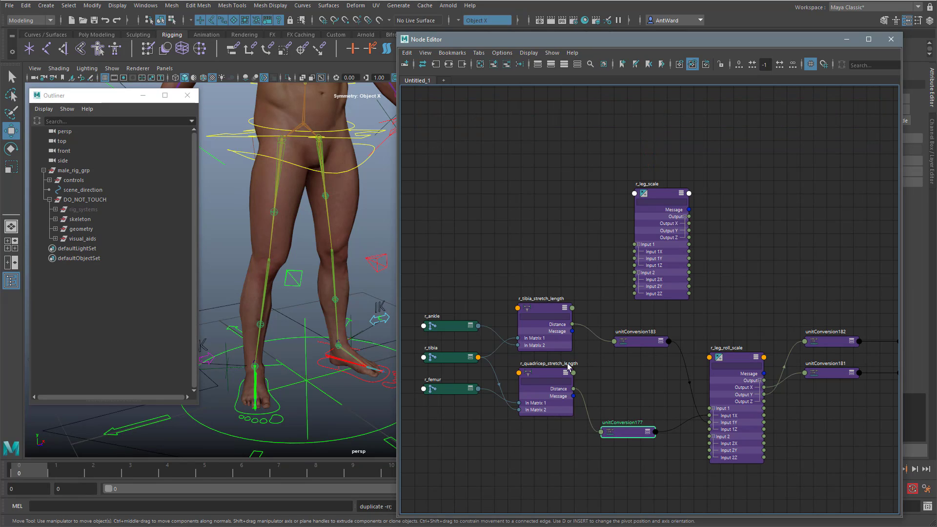
pyautogui.moveTo(547, 309); pyautogui.dragTo(540, 443)
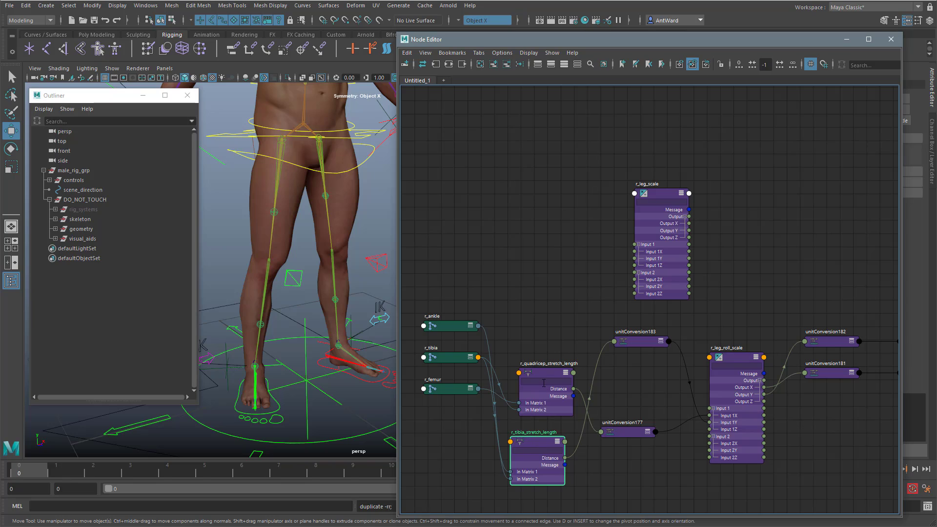
pyautogui.moveTo(547, 373); pyautogui.dragTo(545, 288)
pyautogui.click(539, 440)
pyautogui.moveTo(539, 441); pyautogui.dragTo(547, 358)
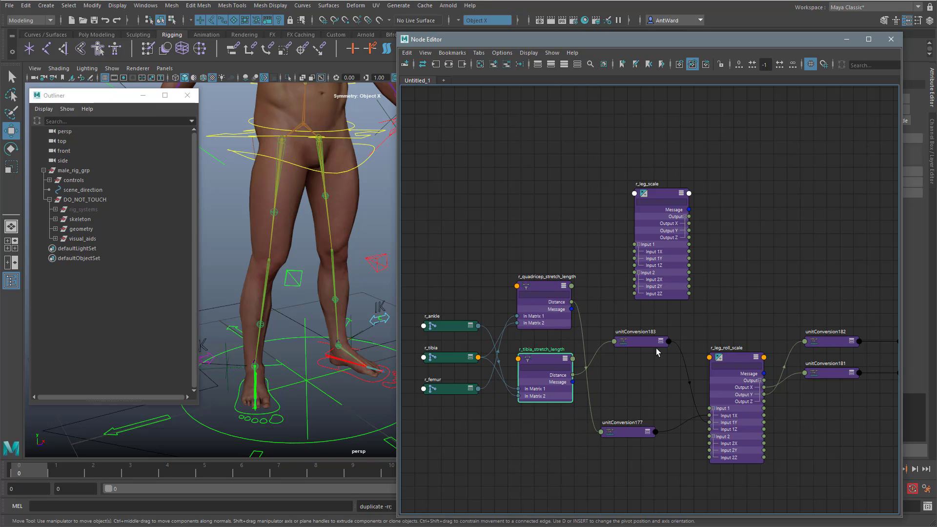
pyautogui.moveTo(656, 344); pyautogui.dragTo(635, 405)
pyautogui.moveTo(634, 433); pyautogui.dragTo(644, 347)
pyautogui.moveTo(635, 403); pyautogui.dragTo(635, 439)
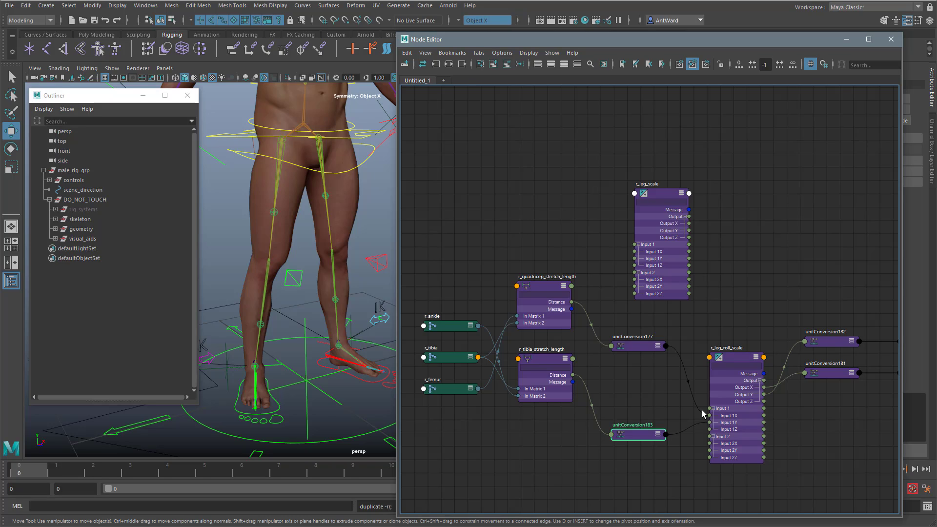
# Step: Reroute unitConversion177 and unitConversion183 into r_leg_scale's Input 1X and 1Y, and its Output X and Y into r_leg_roll_scale's Input 1X and 1Y
pyautogui.moveTo(703, 414); pyautogui.dragTo(629, 265)
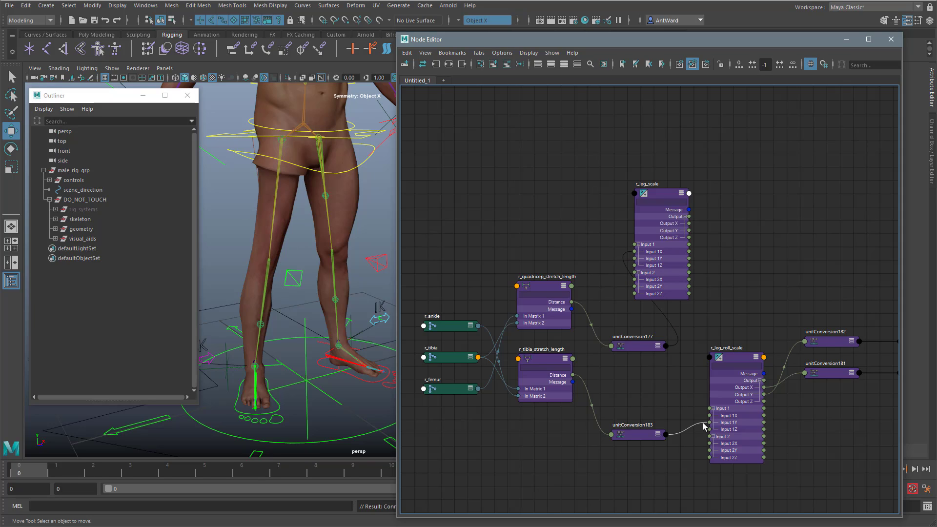
pyautogui.moveTo(703, 426); pyautogui.dragTo(635, 262)
pyautogui.keyDown('alt'); pyautogui.moveTo(748, 301); pyautogui.dragTo(687, 297, button='middle'); pyautogui.keyUp('alt')
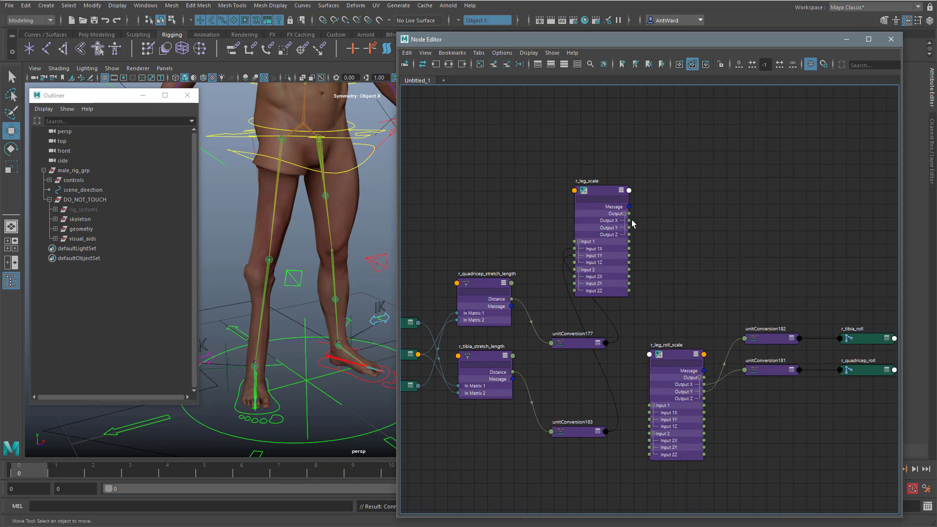
pyautogui.moveTo(630, 221); pyautogui.dragTo(648, 415)
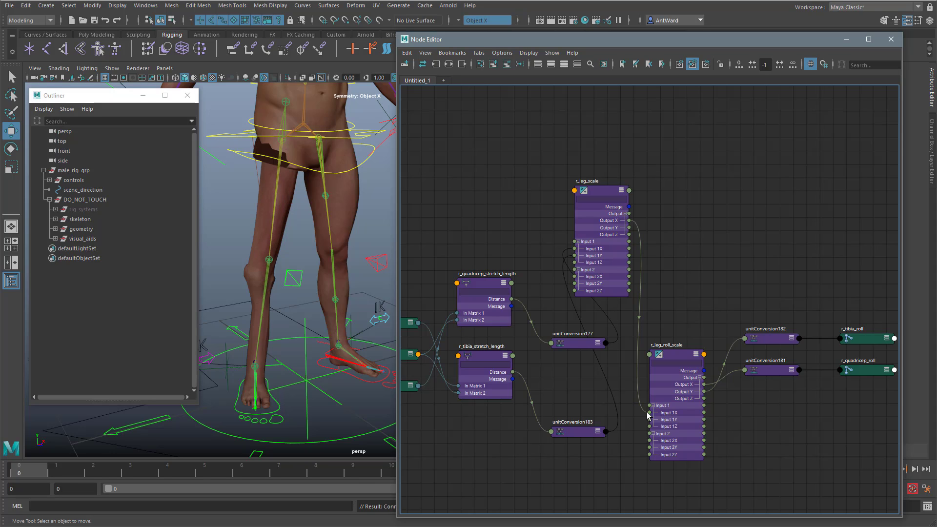
pyautogui.moveTo(630, 228); pyautogui.dragTo(649, 421)
pyautogui.keyDown('alt'); pyautogui.moveTo(684, 256); pyautogui.dragTo(756, 260, button='middle'); pyautogui.keyUp('alt')
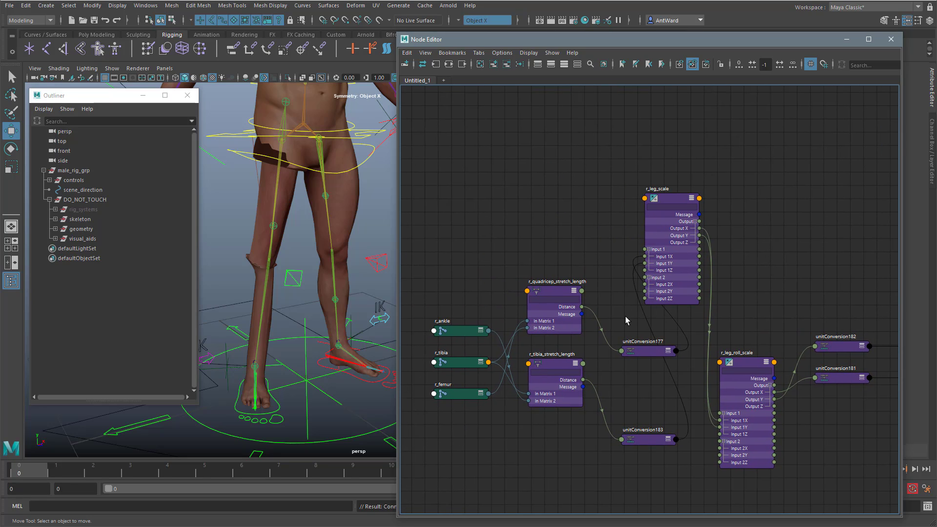
# Step: Add root_ctrl to the node graph and place it above the right leg network's input joints
pyautogui.click(337, 441)
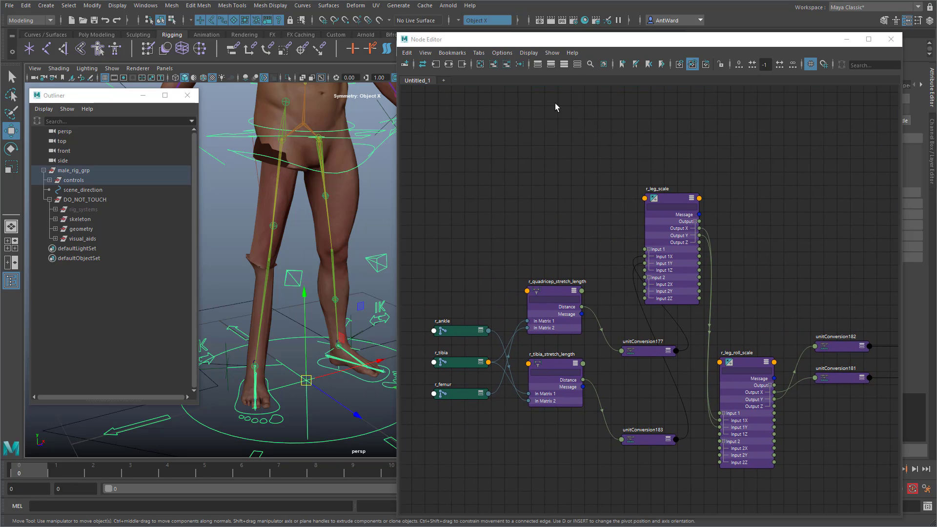
pyautogui.click(494, 64)
pyautogui.moveTo(607, 151); pyautogui.dragTo(432, 137)
# Step: Remove all of root_ctrl's curve shape nodes from the graph and move unitConversion183 up clear of them
pyautogui.click(594, 133)
pyautogui.keyDown('shift'); pyautogui.click(597, 165); pyautogui.keyUp('shift')
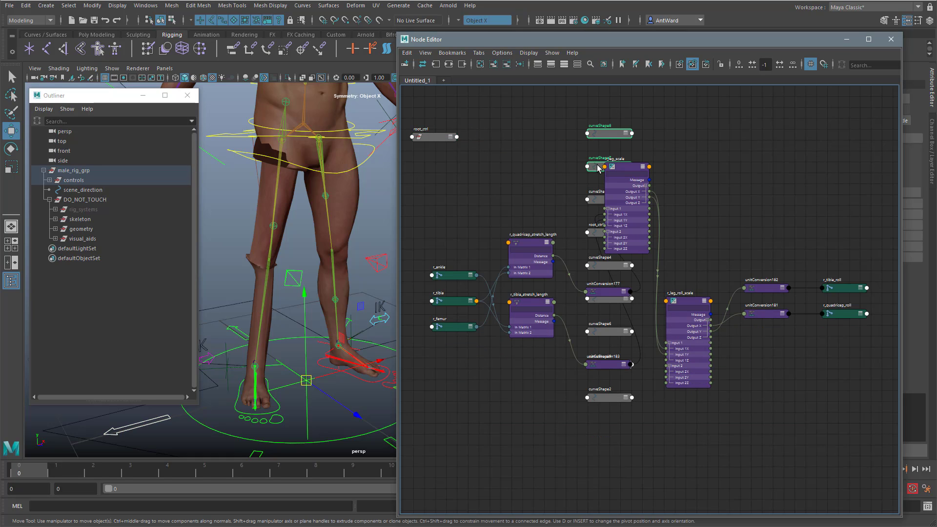
pyautogui.keyDown('shift'); pyautogui.click(594, 199); pyautogui.keyUp('shift')
pyautogui.keyDown('shift'); pyautogui.click(594, 232); pyautogui.keyUp('shift')
pyautogui.keyDown('shift'); pyautogui.click(603, 267); pyautogui.keyUp('shift')
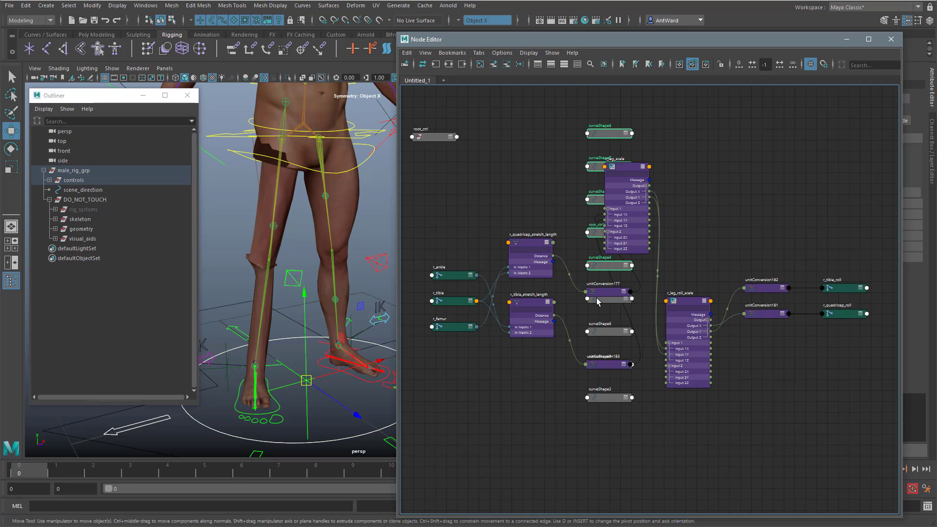
pyautogui.keyDown('shift'); pyautogui.click(601, 303); pyautogui.keyUp('shift')
pyautogui.keyDown('shift'); pyautogui.click(604, 332); pyautogui.keyUp('shift')
pyautogui.keyDown('shift'); pyautogui.click(605, 399); pyautogui.keyUp('shift')
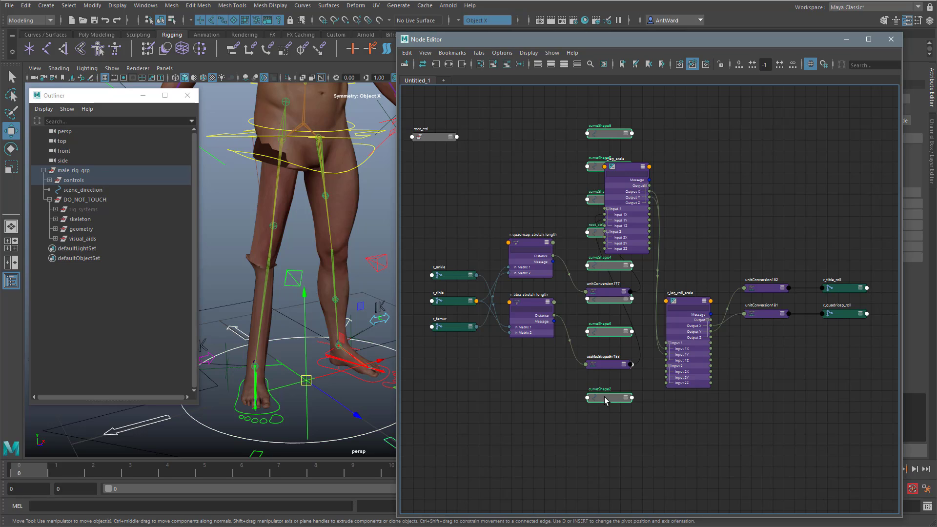
pyautogui.click(507, 66)
pyautogui.moveTo(602, 365); pyautogui.dragTo(603, 346)
pyautogui.click(606, 367)
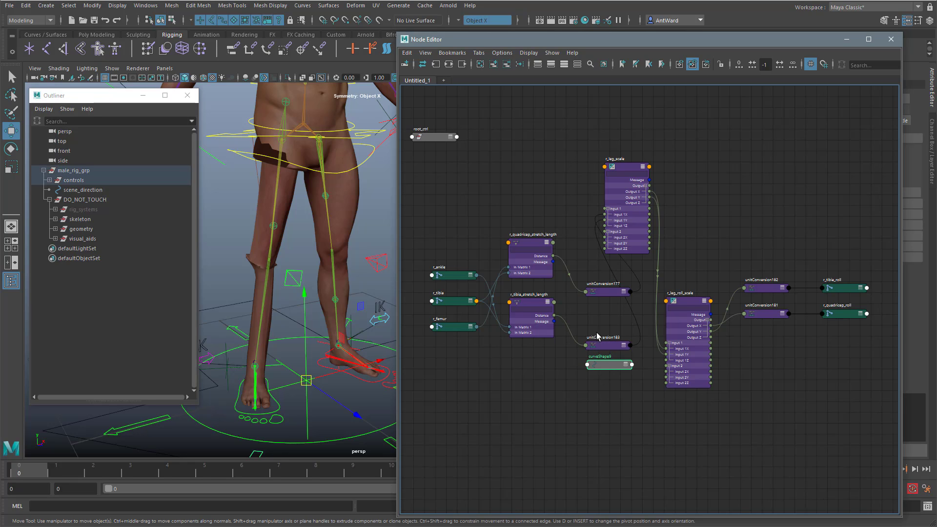
pyautogui.click(507, 66)
# Step: Expand root_ctrl's Scale channels and connect its Scale Y to r_leg_scale's Input 2X and Input 2Y
pyautogui.moveTo(545, 199); pyautogui.dragTo(586, 243, button='middle')
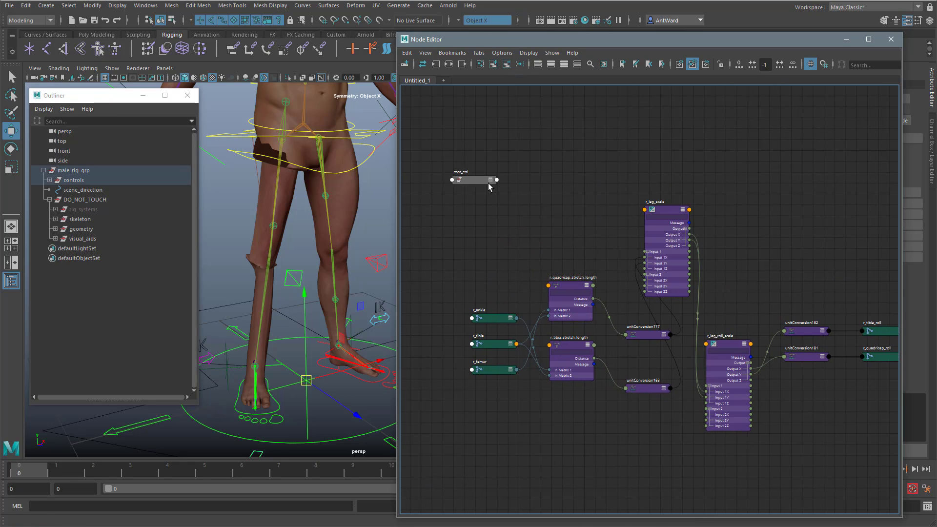
pyautogui.click(491, 180)
pyautogui.click(491, 180)
pyautogui.click(455, 205)
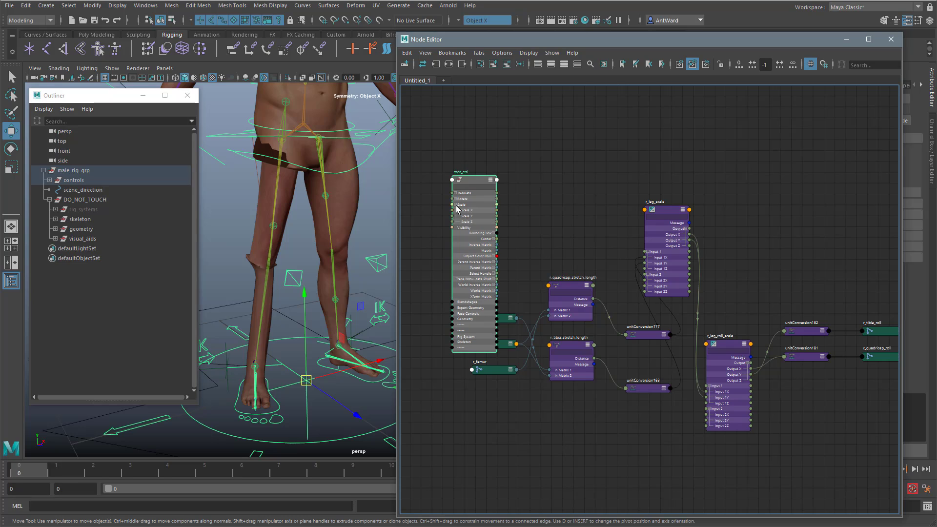
pyautogui.scroll(3, 478, 220)
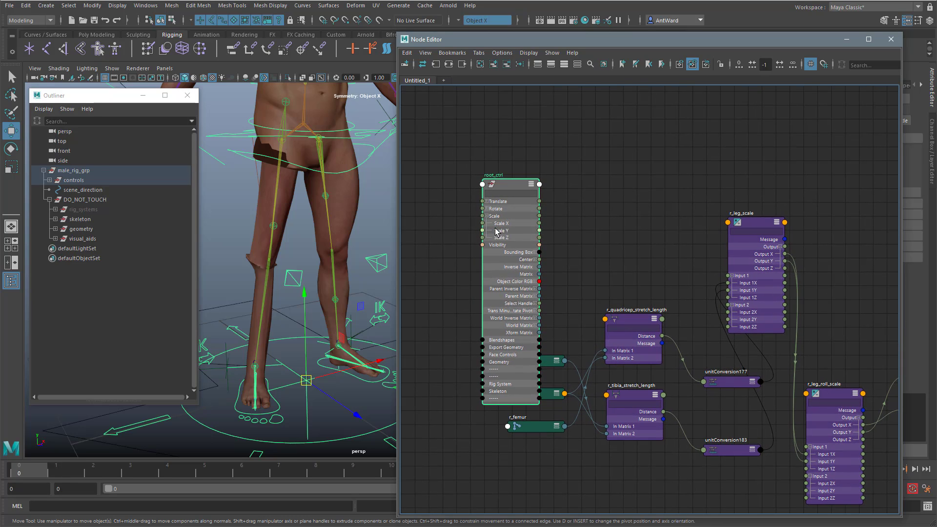
pyautogui.moveTo(540, 231); pyautogui.dragTo(728, 313)
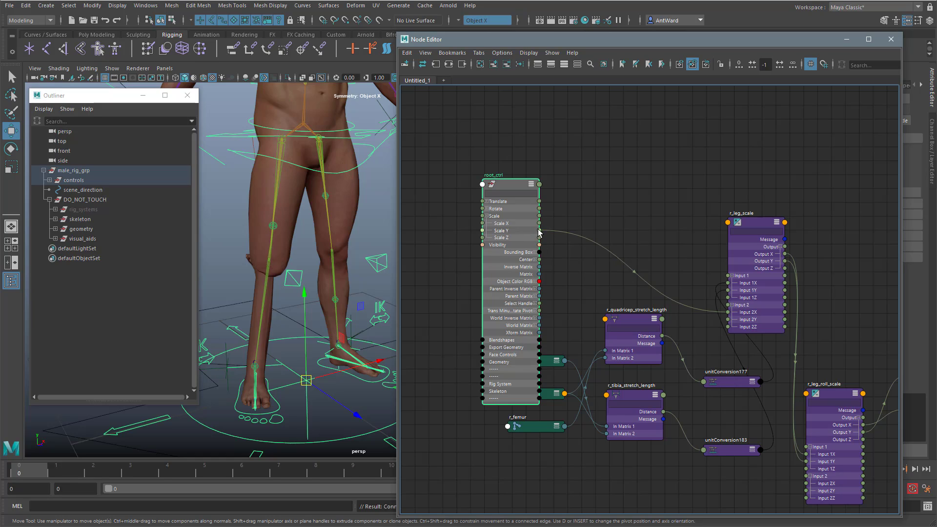
pyautogui.moveTo(539, 231); pyautogui.dragTo(728, 320)
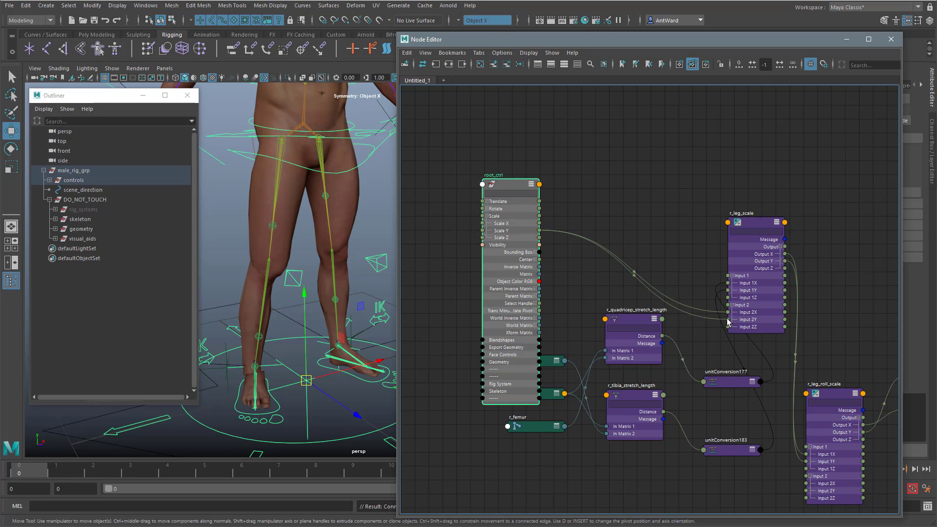
# Step: Set the r_leg_scale node's operation to Divide
pyautogui.click(759, 222)
pyautogui.moveTo(677, 42); pyautogui.dragTo(546, 49)
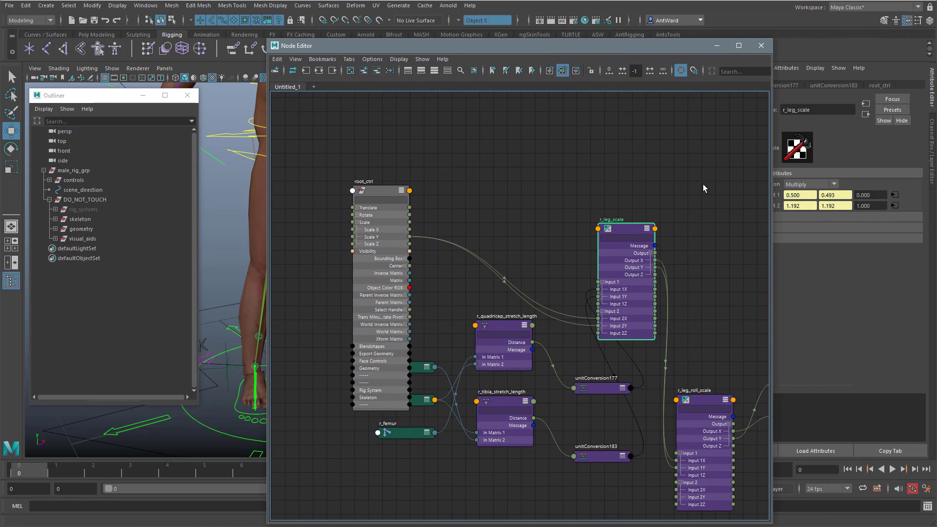
pyautogui.click(808, 184)
pyautogui.click(801, 214)
pyautogui.moveTo(595, 51); pyautogui.dragTo(741, 48)
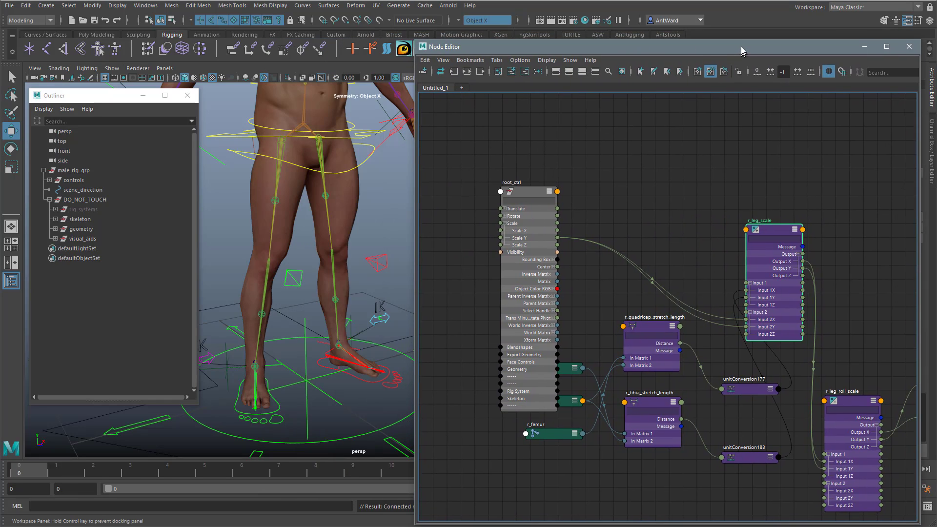
# Step: Graph the input and output connections of the two roll joints in the left arm
pyautogui.scroll(4, 272, 271)
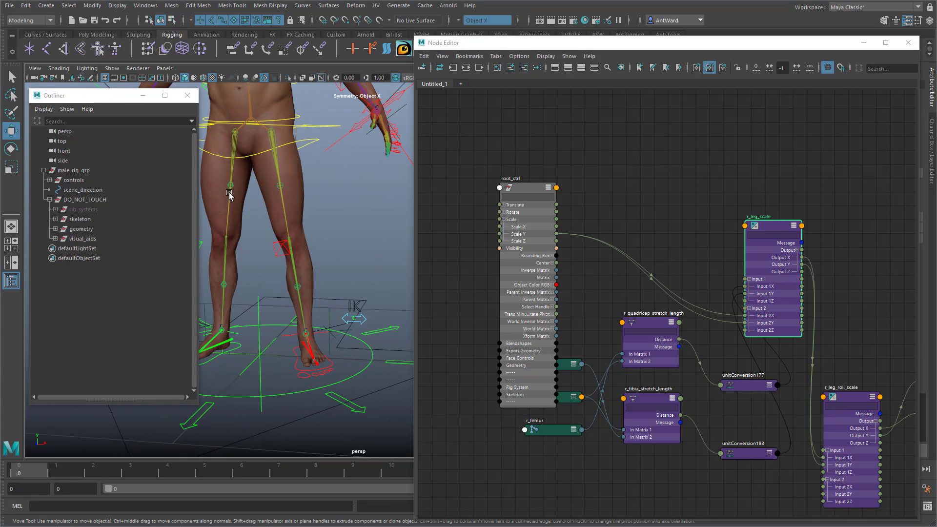
pyautogui.keyDown('alt'); pyautogui.moveTo(322, 171); pyautogui.dragTo(312, 289, button='middle'); pyautogui.keyUp('alt')
pyautogui.keyDown('alt'); pyautogui.moveTo(312, 289); pyautogui.dragTo(289, 266); pyautogui.keyUp('alt')
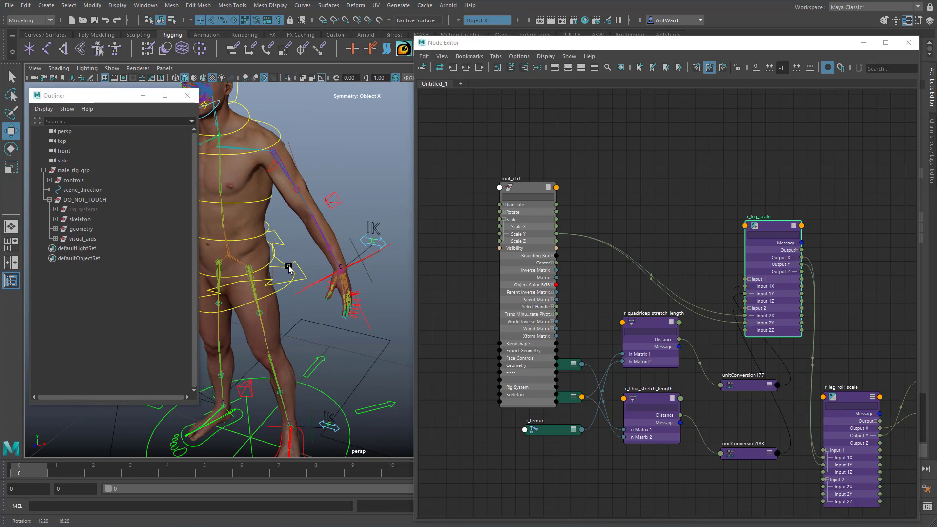
pyautogui.keyDown('alt'); pyautogui.moveTo(288, 266); pyautogui.dragTo(355, 231, button='right'); pyautogui.keyUp('alt')
pyautogui.keyDown('alt'); pyautogui.moveTo(355, 233); pyautogui.dragTo(294, 177); pyautogui.keyUp('alt')
pyautogui.click(277, 173)
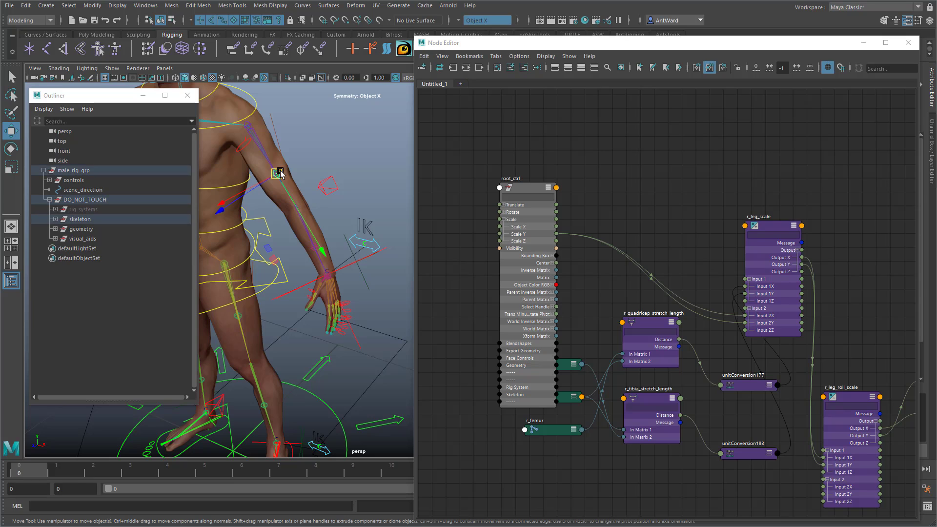
pyautogui.keyDown('alt'); pyautogui.moveTo(296, 242); pyautogui.dragTo(324, 242, button='right'); pyautogui.keyUp('alt')
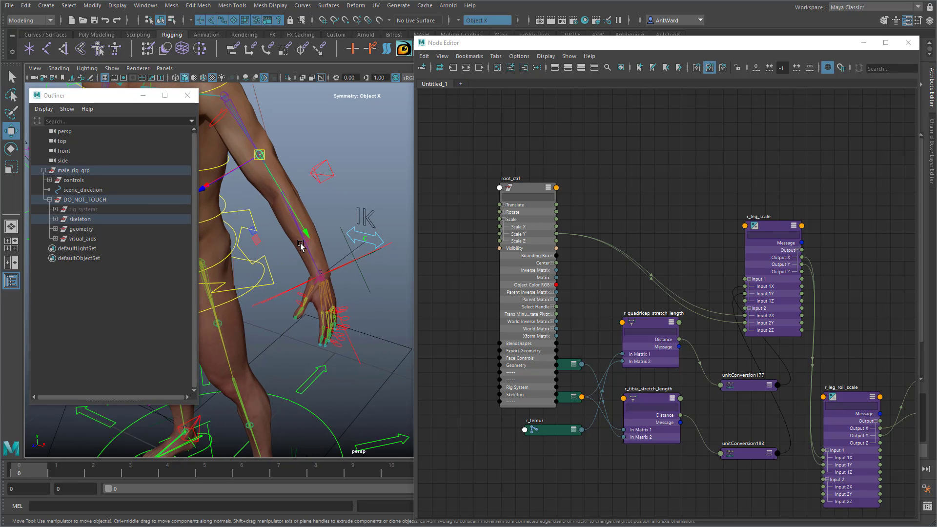
pyautogui.click(301, 244)
pyautogui.click(466, 67)
# Step: Graph the connections of l_radius_Length and l_humerus_Length to bring up the full left arm roll network
pyautogui.scroll(8, 720, 306)
pyautogui.keyDown('alt'); pyautogui.moveTo(720, 305); pyautogui.dragTo(641, 285, button='middle'); pyautogui.keyUp('alt')
pyautogui.click(636, 282)
pyautogui.keyDown('shift'); pyautogui.click(636, 318); pyautogui.keyUp('shift')
pyautogui.click(466, 67)
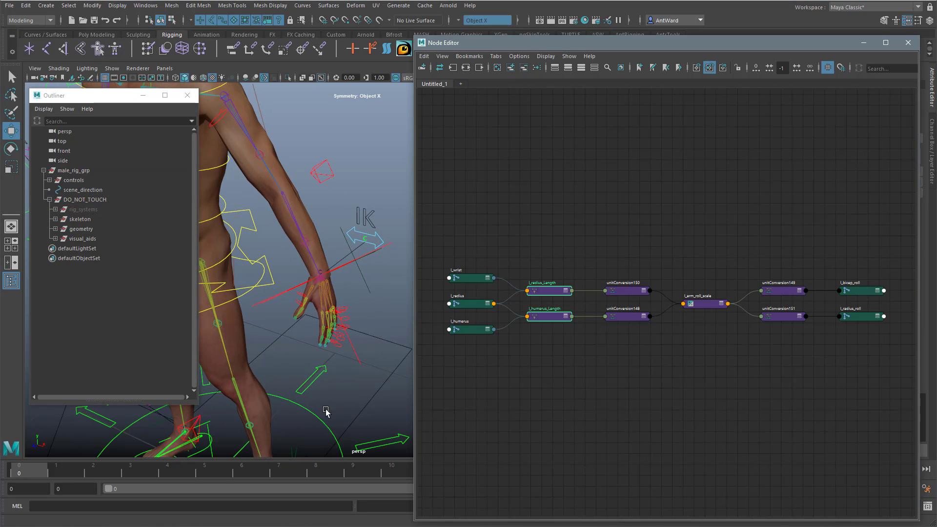
# Step: Add root_ctrl to the graph above the left arm network and remove its curve shape nodes
pyautogui.click(326, 411)
pyautogui.click(510, 68)
pyautogui.keyDown('alt'); pyautogui.moveTo(572, 229); pyautogui.dragTo(572, 179, button='middle'); pyautogui.keyUp('alt')
pyautogui.moveTo(667, 104); pyautogui.dragTo(469, 116)
pyautogui.click(668, 137)
pyautogui.keyDown('shift'); pyautogui.click(668, 366); pyautogui.keyUp('shift')
pyautogui.keyDown('shift'); pyautogui.click(667, 399); pyautogui.keyUp('shift')
pyautogui.click(523, 68)
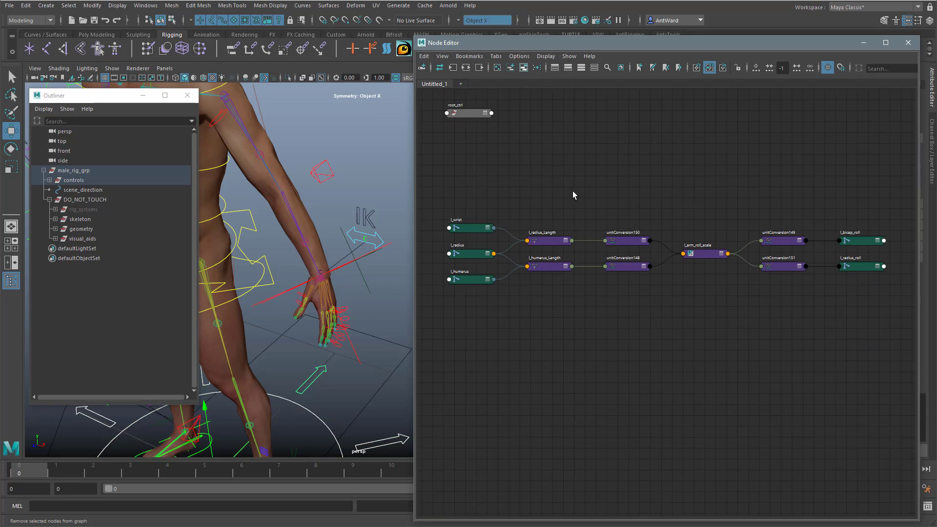
# Step: Expand the left arm length nodes and l_arm_roll_scale's Input 1, and move l_radius_Length and unitConversion150 below their humerus counterparts
pyautogui.scroll(2, 642, 151)
pyautogui.keyDown('shift'); pyautogui.moveTo(508, 240); pyautogui.dragTo(552, 305); pyautogui.keyUp('shift')
pyautogui.keyDown('shift'); pyautogui.click(720, 279); pyautogui.keyUp('shift')
pyautogui.press('3')
pyautogui.click(697, 308)
pyautogui.moveTo(529, 261); pyautogui.dragTo(530, 370)
pyautogui.moveTo(620, 260); pyautogui.dragTo(615, 370)
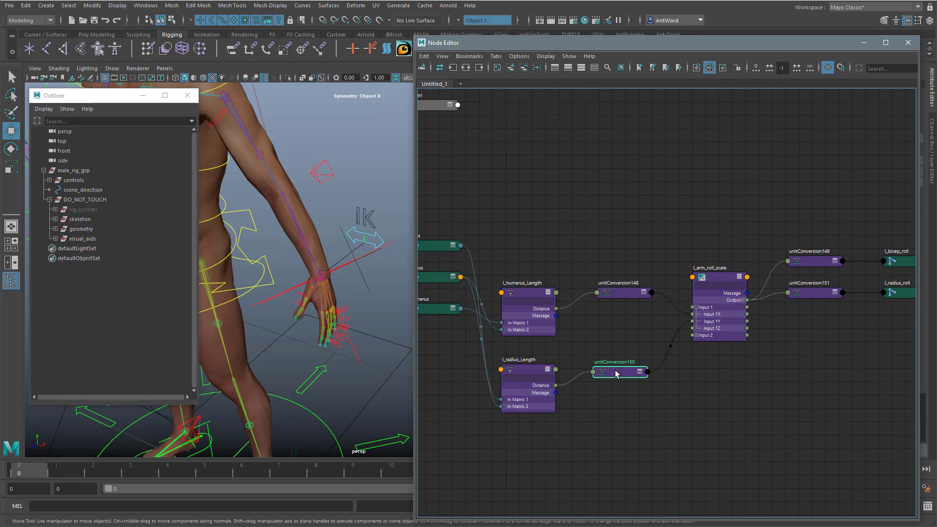
# Step: Duplicate l_arm_roll_scale, place the copy above the network and expand its Input 1 and Input 2 channels
pyautogui.keyDown('alt'); pyautogui.moveTo(654, 273); pyautogui.dragTo(690, 310, button='middle'); pyautogui.keyUp('alt')
pyautogui.click(732, 372)
pyautogui.click(753, 312)
pyautogui.hotkey('ctrl', 'd')
pyautogui.moveTo(705, 187); pyautogui.dragTo(669, 178)
pyautogui.press('3')
pyautogui.click(648, 208)
pyautogui.click(648, 236)
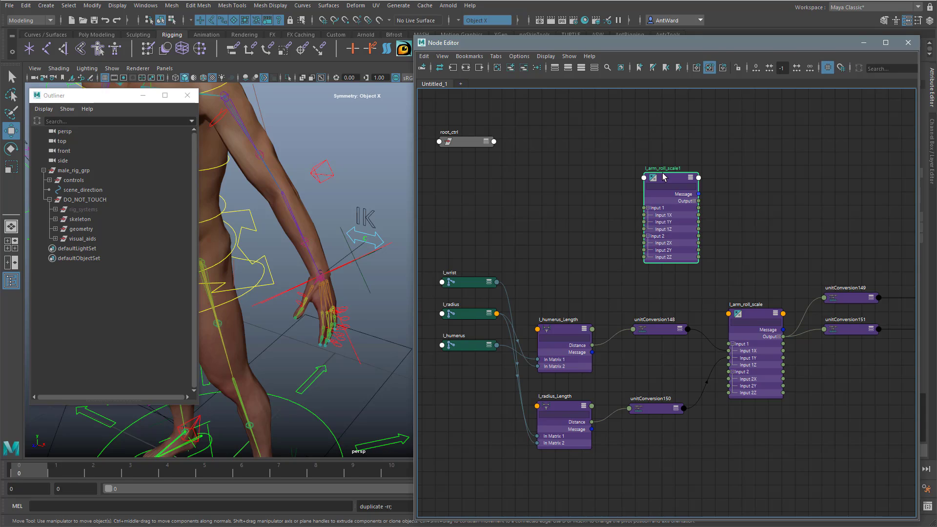
# Step: Rename the duplicated node as l_arm_scale
pyautogui.doubleClick(664, 168)
pyautogui.write('l_arm_scale')
pyautogui.press('Return')
# Step: Reroute unitConversion148 and unitConversion150 into l_arm_scale's Input 1X and 1Y, and connect root_ctrl's Scale Y to its Input 2 channels
pyautogui.moveTo(729, 350); pyautogui.dragTo(645, 214)
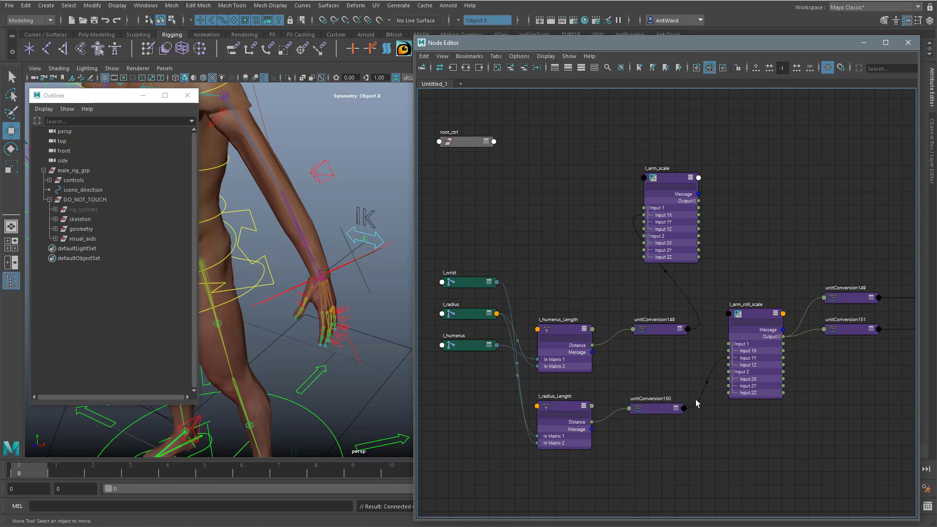
pyautogui.moveTo(724, 358); pyautogui.dragTo(644, 222)
pyautogui.click(486, 141)
pyautogui.click(486, 141)
pyautogui.click(443, 171)
pyautogui.moveTo(494, 186); pyautogui.dragTo(643, 250)
# Step: Connect l_arm_scale's Output X and Output Y to l_arm_roll_scale's Input 1X and Input 1Y
pyautogui.click(695, 202)
pyautogui.moveTo(699, 208); pyautogui.dragTo(729, 351)
pyautogui.moveTo(699, 215); pyautogui.dragTo(729, 358)
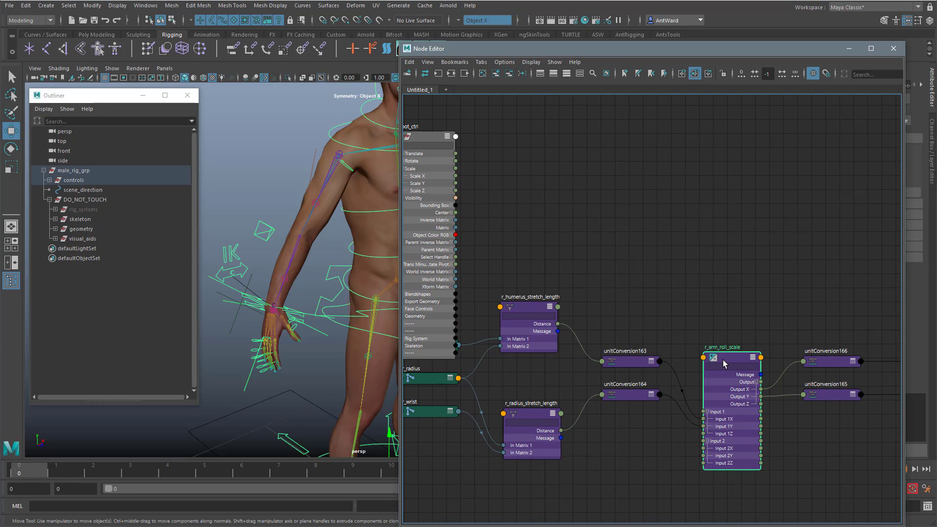
# Step: Duplicate r_arm_roll_scale and rename the copy as r_arm_scale_offset
pyautogui.hotkey('ctrl', 'd')
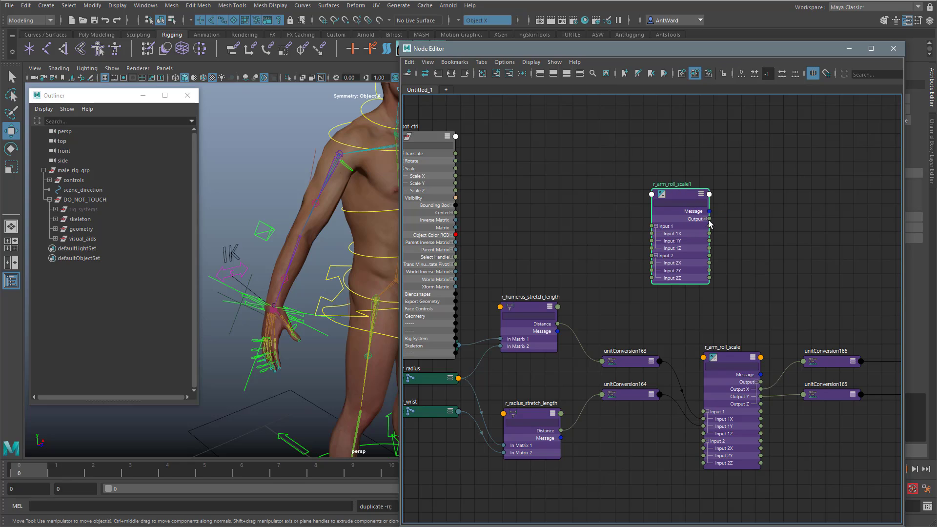
pyautogui.doubleClick(653, 181)
pyautogui.write('r_arm_scale_offset')
pyautogui.press('Return')
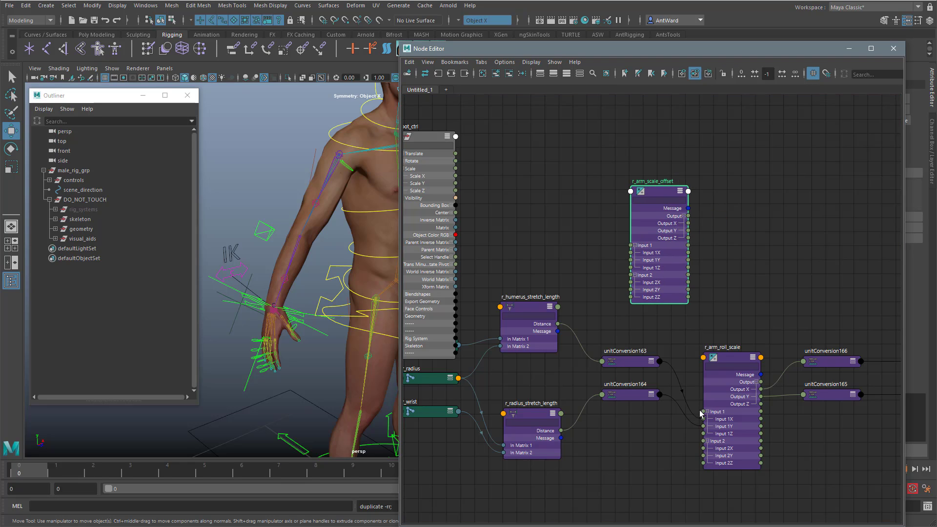
# Step: Reroute unitConversion163 and unitConversion164 into r_arm_scale_offset's Input 1X and 1Y, and connect root_ctrl's Scale Y to its Input 2X and 2Y
pyautogui.moveTo(703, 419); pyautogui.dragTo(631, 260)
pyautogui.moveTo(418, 178); pyautogui.dragTo(631, 282)
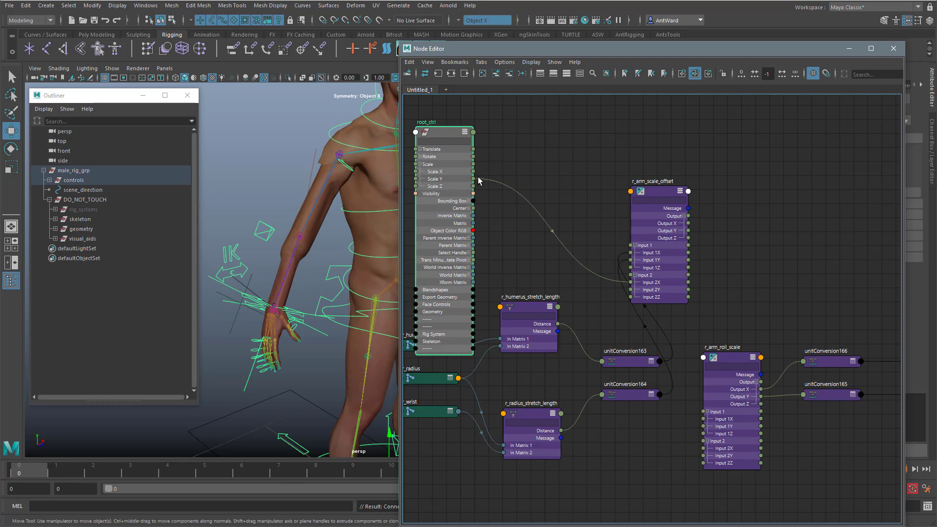
pyautogui.moveTo(473, 178); pyautogui.dragTo(631, 290)
# Step: Connect r_arm_scale_offset's Output X and Y to r_arm_roll_scale's Input 1X and 1Y, and close the Node Editor
pyautogui.moveTo(688, 223); pyautogui.dragTo(703, 426)
pyautogui.moveTo(760, 220); pyautogui.dragTo(688, 220, button='middle')
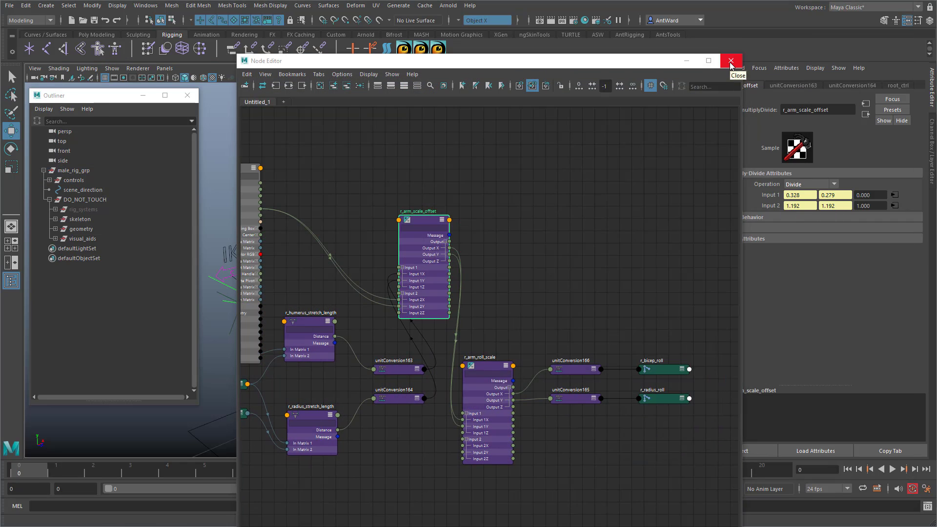
pyautogui.click(731, 62)
# Step: Try moving the right arm's IK control and undo the move
pyautogui.keyDown('alt'); pyautogui.moveTo(355, 332); pyautogui.dragTo(380, 303); pyautogui.keyUp('alt')
pyautogui.click(432, 311)
pyautogui.hotkey('ctrl', 'z')
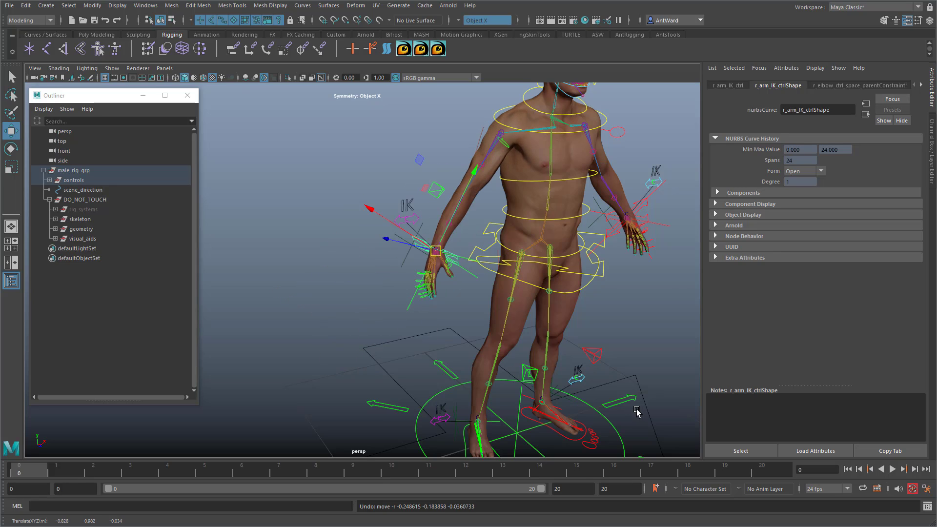
# Step: Test the rig's scaling by uniformly scaling root_ctrl to about 0.656, and show its channel values
pyautogui.keyDown('alt'); pyautogui.moveTo(638, 412); pyautogui.dragTo(414, 378); pyautogui.keyUp('alt')
pyautogui.keyDown('alt'); pyautogui.moveTo(415, 378); pyautogui.dragTo(349, 364, button='right'); pyautogui.keyUp('alt')
pyautogui.keyDown('alt'); pyautogui.moveTo(439, 357); pyautogui.dragTo(444, 321, button='middle'); pyautogui.keyUp('alt')
pyautogui.keyDown('alt'); pyautogui.moveTo(445, 320); pyautogui.dragTo(504, 379, button='right'); pyautogui.keyUp('alt')
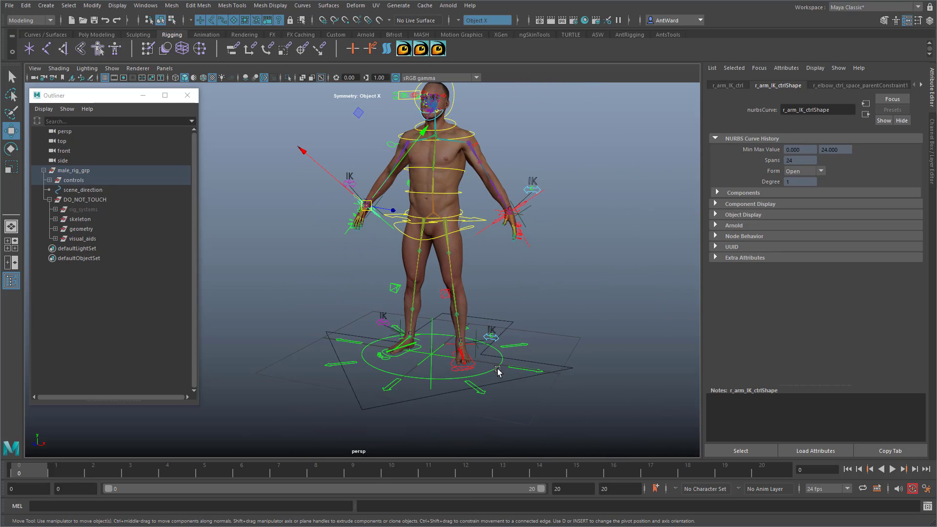
pyautogui.click(498, 370)
pyautogui.keyDown('alt'); pyautogui.moveTo(514, 295); pyautogui.dragTo(510, 306); pyautogui.keyUp('alt')
pyautogui.moveTo(428, 361); pyautogui.dragTo(232, 323)
pyautogui.hotkey('ctrl', 'z')
pyautogui.press('r')
pyautogui.hotkey('ctrl', 'a')
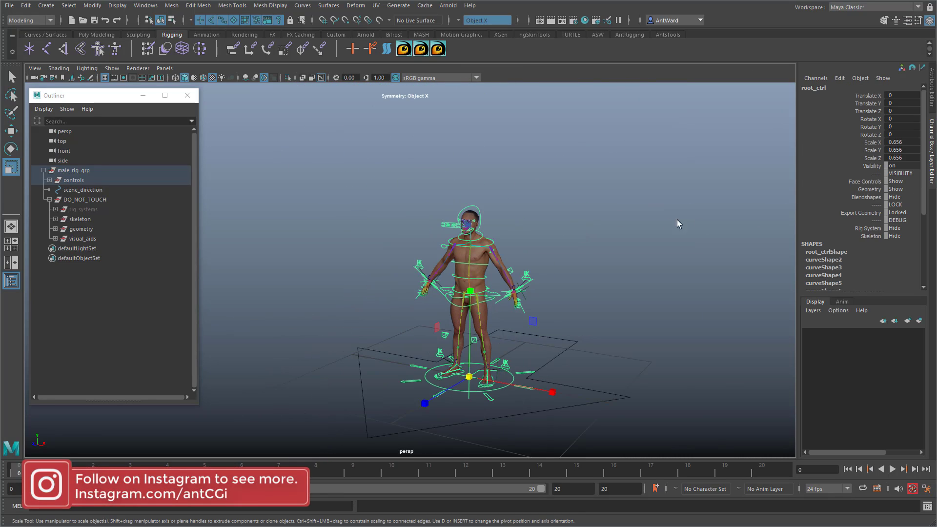
# Step: Set root_ctrl's Scale X, Y and Z to 1
pyautogui.keyDown('alt'); pyautogui.moveTo(677, 220); pyautogui.dragTo(685, 218); pyautogui.keyUp('alt')
pyautogui.moveTo(906, 143); pyautogui.dragTo(904, 157)
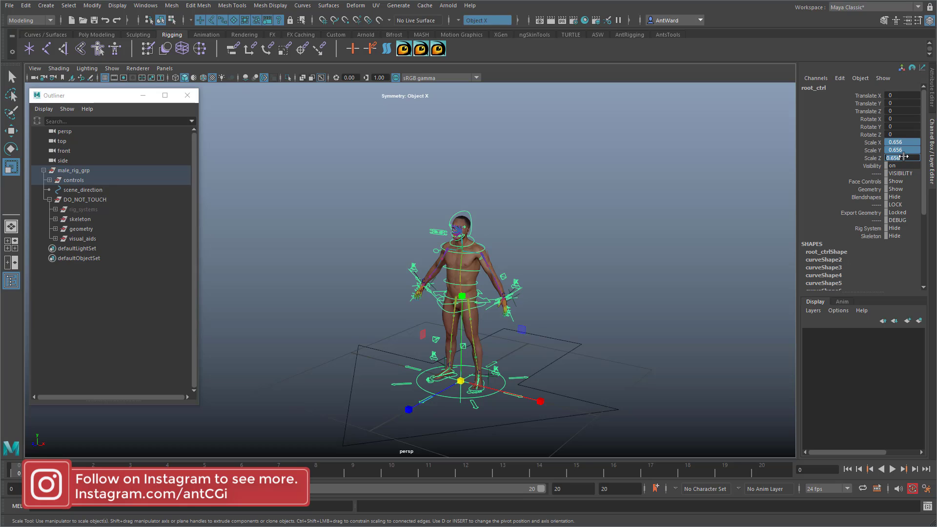
pyautogui.write('1')
pyautogui.press('Return')
pyautogui.scroll(5, 516, 297)
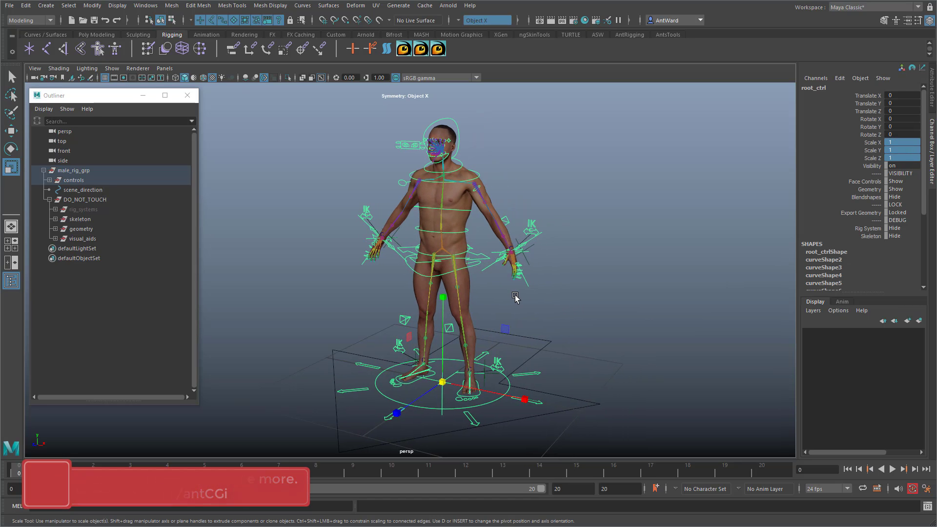
pyautogui.keyDown('alt'); pyautogui.moveTo(516, 297); pyautogui.dragTo(602, 324); pyautogui.keyUp('alt')
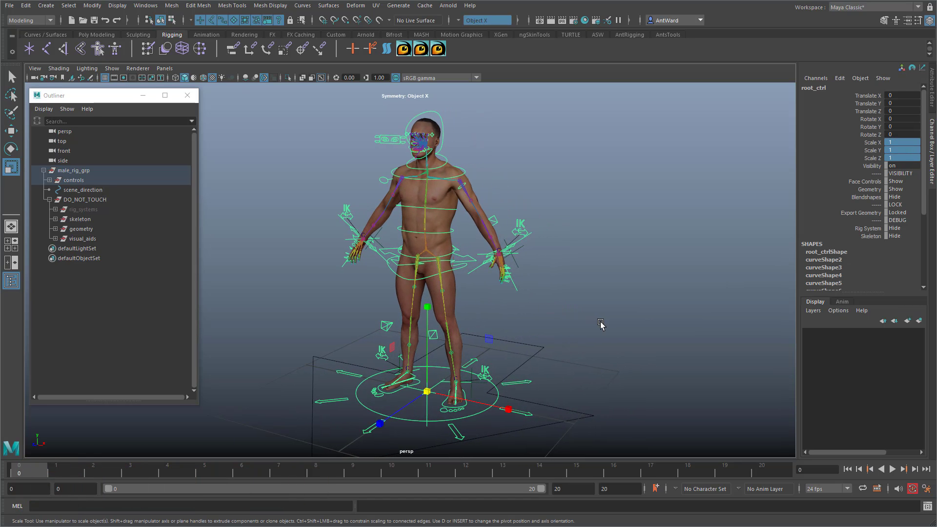
# Step: Deselect root_ctrl and show all hidden objects in the scene
pyautogui.click(536, 309)
pyautogui.keyDown('alt'); pyautogui.moveTo(536, 309); pyautogui.dragTo(530, 309); pyautogui.keyUp('alt')
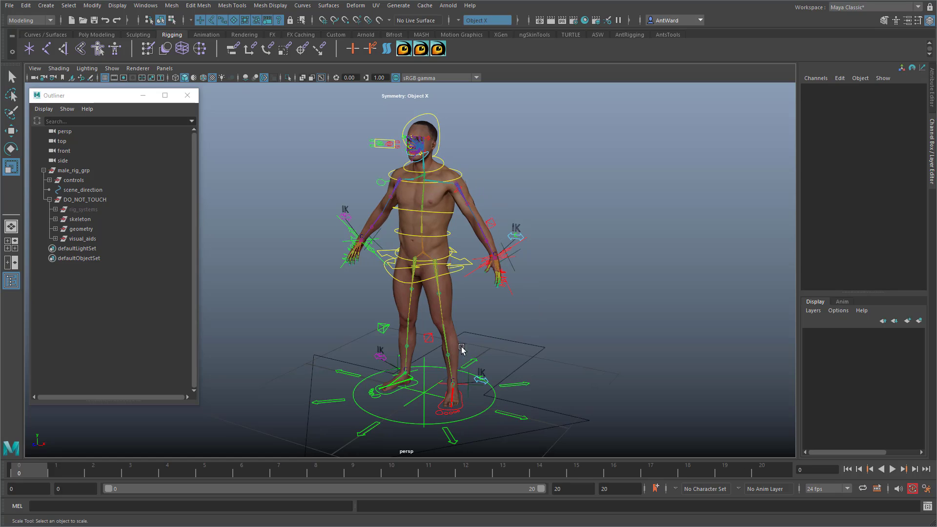
pyautogui.click(117, 6)
pyautogui.moveTo(146, 67)
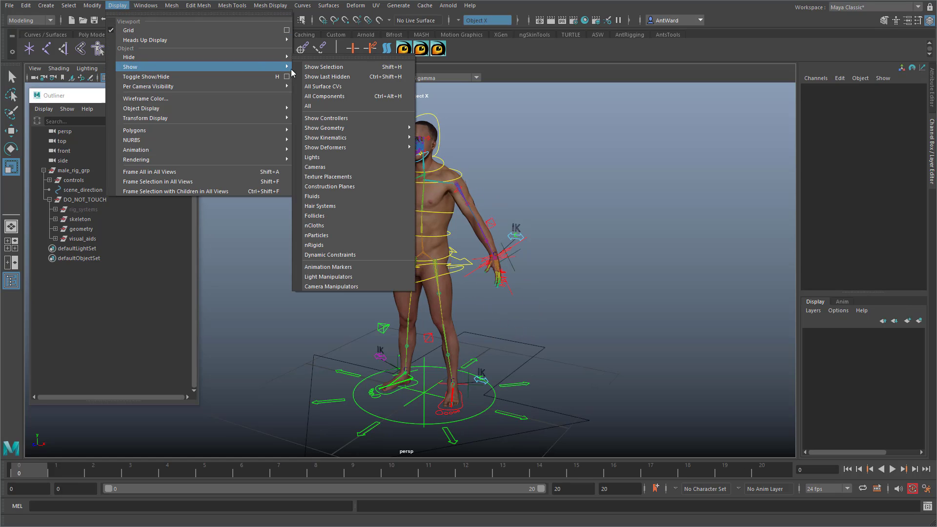
pyautogui.click(315, 104)
pyautogui.keyDown('alt'); pyautogui.moveTo(413, 238); pyautogui.dragTo(358, 302); pyautogui.keyUp('alt')
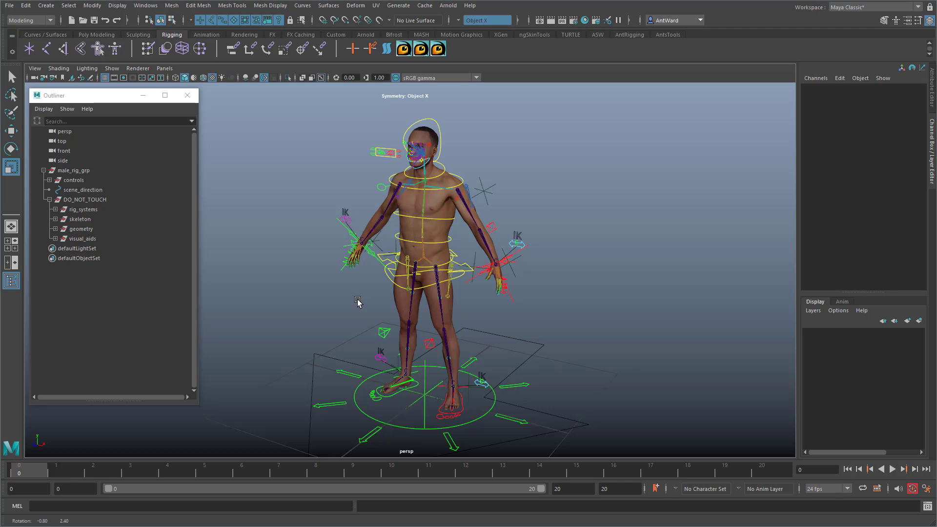
# Step: Inspect the unhidden rig elements by selecting the body's joints and controls and the locator at the left ankle
pyautogui.keyDown('alt'); pyautogui.moveTo(358, 300); pyautogui.dragTo(356, 301); pyautogui.keyUp('alt')
pyautogui.moveTo(551, 171); pyautogui.dragTo(356, 357)
pyautogui.moveTo(618, 172); pyautogui.dragTo(382, 389)
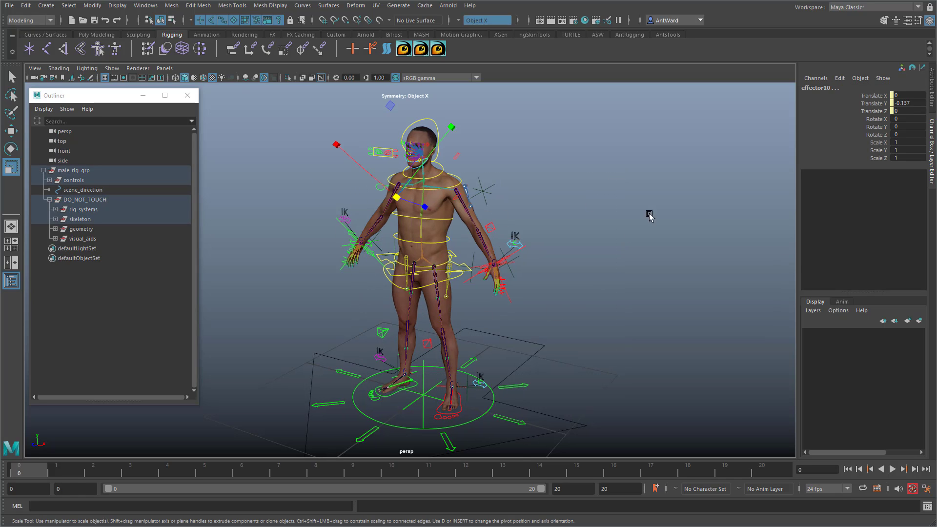
pyautogui.keyDown('alt'); pyautogui.moveTo(504, 364); pyautogui.dragTo(502, 350); pyautogui.keyUp('alt')
pyautogui.click(472, 380)
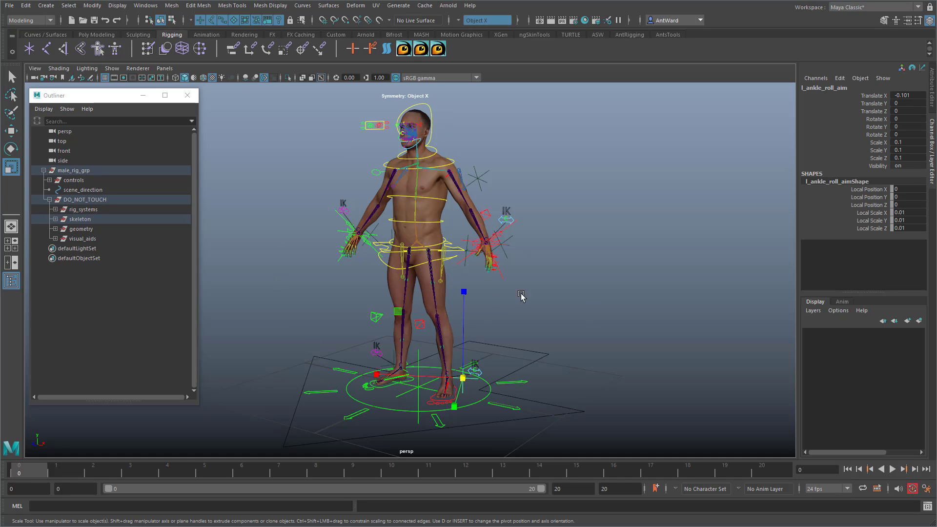
pyautogui.keyDown('alt'); pyautogui.moveTo(535, 271); pyautogui.dragTo(526, 275); pyautogui.keyUp('alt')
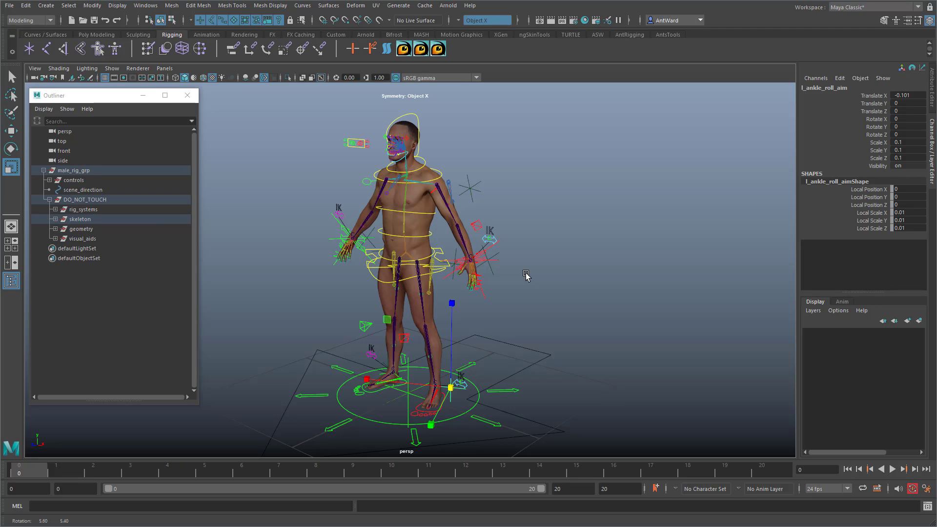
# Step: Load root_ctrl as the source in the Connection Editor and list its non-keyable attributes as well
pyautogui.click(519, 391)
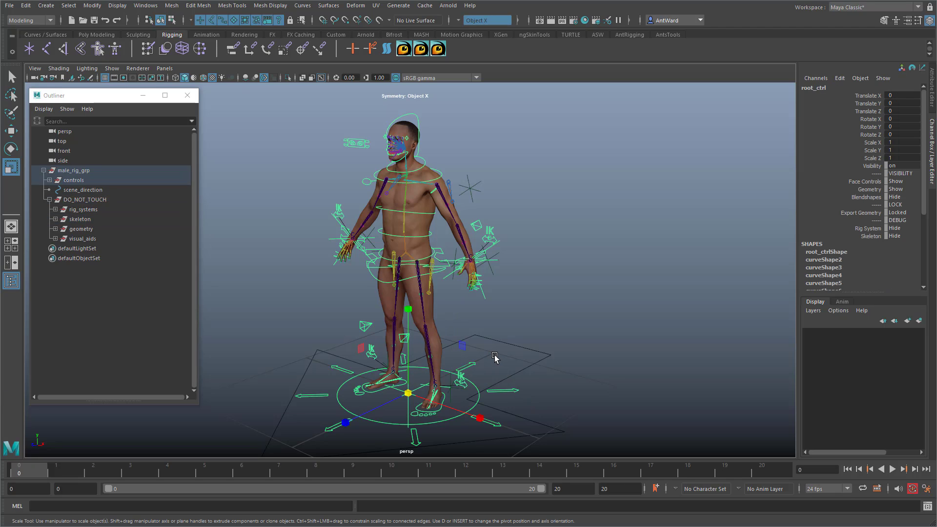
pyautogui.keyDown('alt'); pyautogui.moveTo(494, 358); pyautogui.dragTo(506, 357); pyautogui.keyUp('alt')
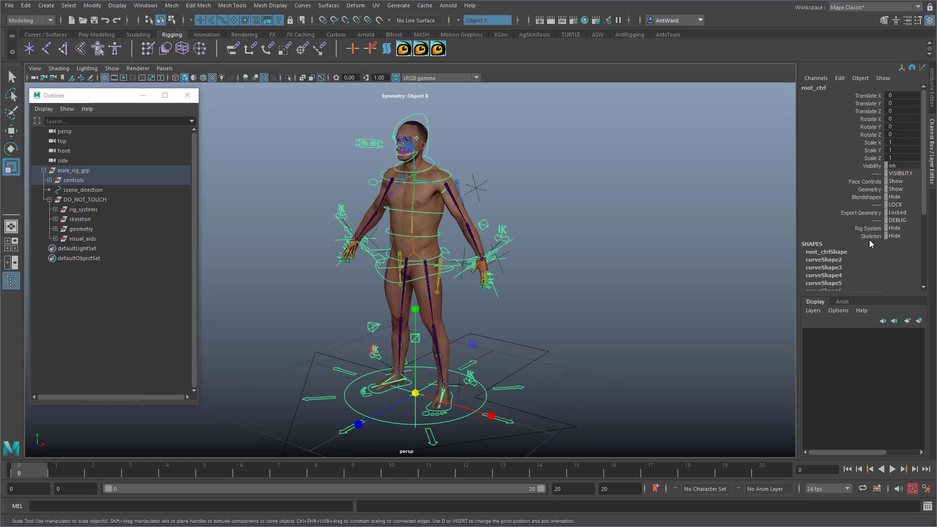
pyautogui.keyDown('alt'); pyautogui.moveTo(567, 218); pyautogui.dragTo(560, 211); pyautogui.keyUp('alt')
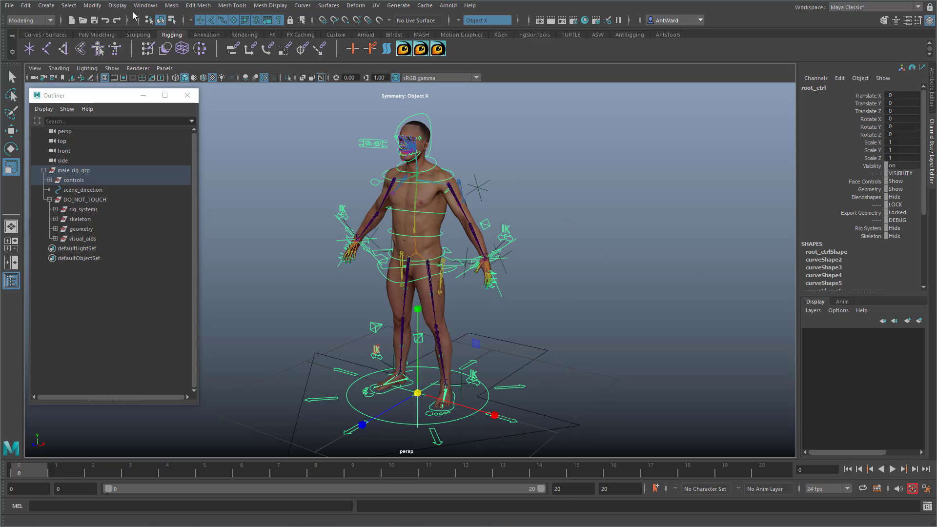
pyautogui.click(143, 8)
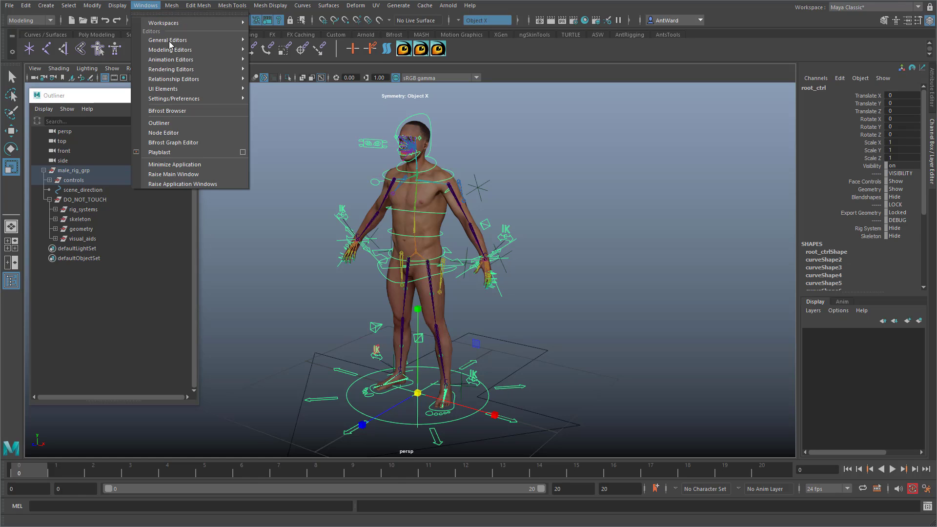
pyautogui.moveTo(170, 43)
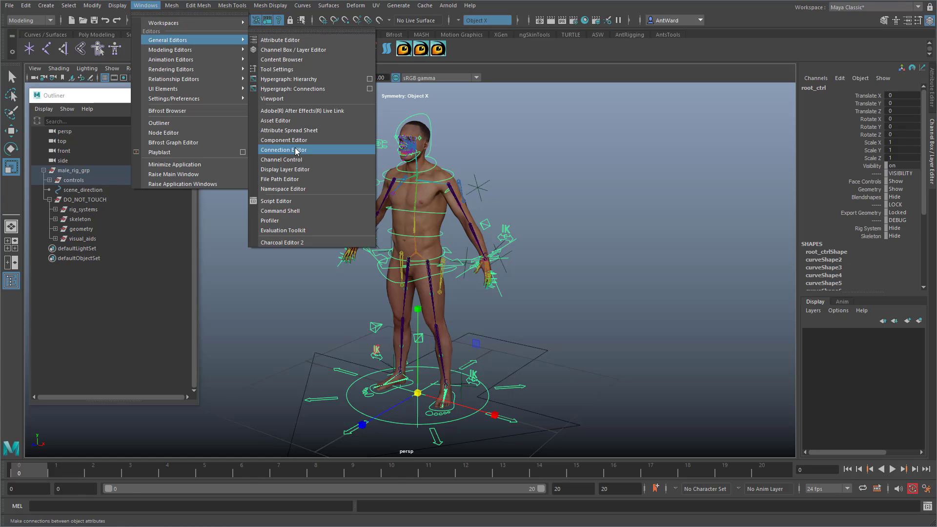
pyautogui.click(297, 151)
pyautogui.moveTo(599, 53); pyautogui.dragTo(600, 163)
pyautogui.moveTo(610, 170); pyautogui.dragTo(588, 107)
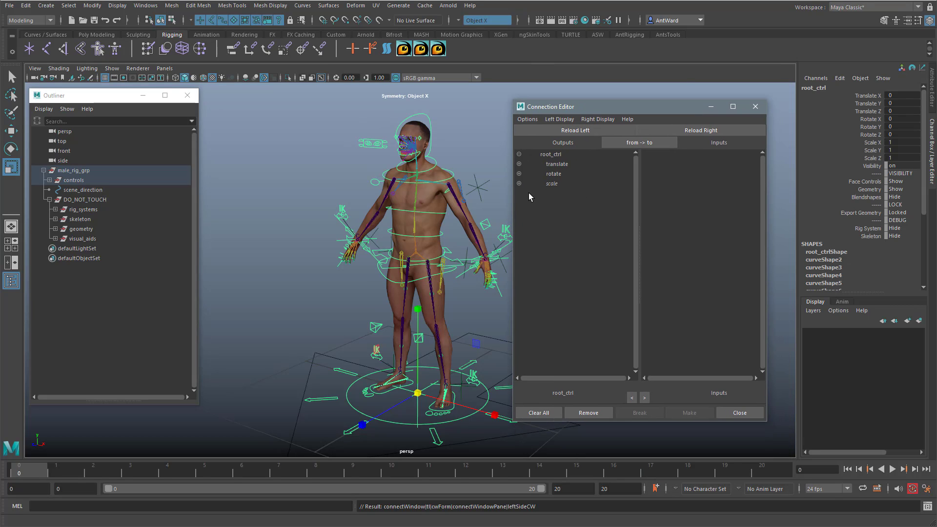
pyautogui.click(559, 119)
pyautogui.click(564, 174)
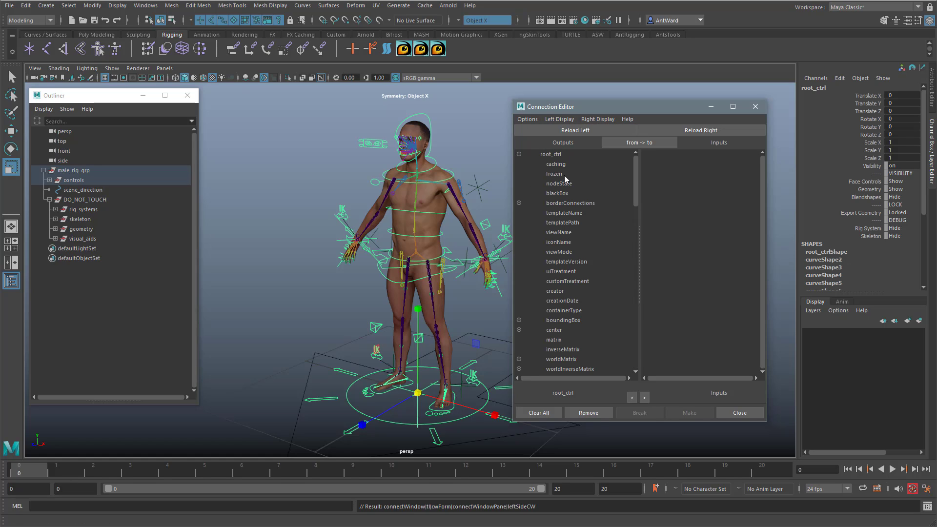
# Step: Connect root_ctrl's Skeleton attribute to the visibility of the skeleton group in the Connection Editor
pyautogui.scroll(-15, 567, 293)
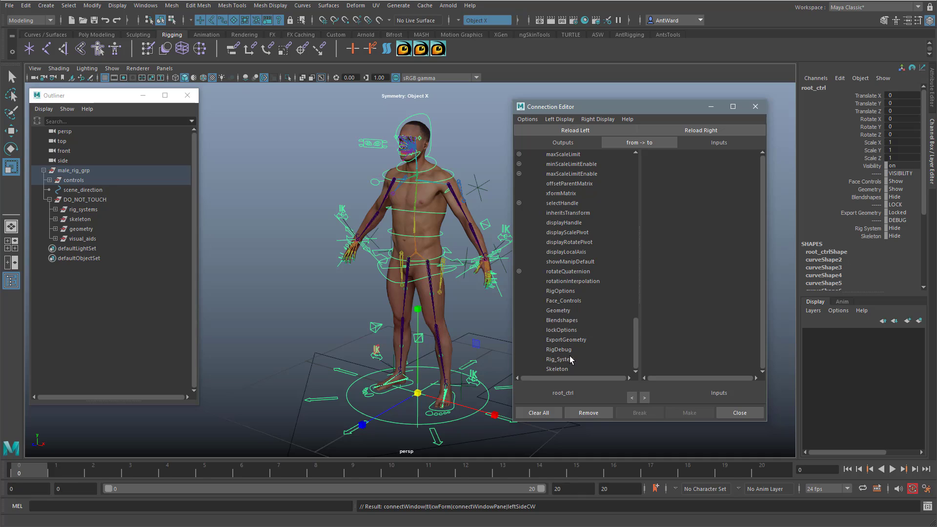
pyautogui.click(558, 370)
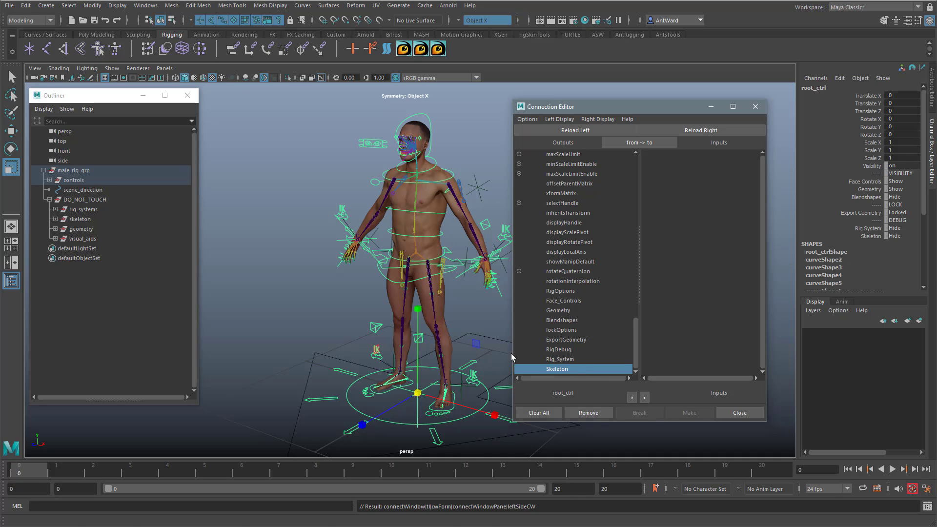
pyautogui.keyDown('alt'); pyautogui.moveTo(352, 277); pyautogui.dragTo(316, 263, button='middle'); pyautogui.keyUp('alt')
pyautogui.keyDown('alt'); pyautogui.moveTo(316, 264); pyautogui.dragTo(326, 263); pyautogui.keyUp('alt')
pyautogui.keyDown('alt'); pyautogui.moveTo(326, 263); pyautogui.dragTo(346, 262, button='right'); pyautogui.keyUp('alt')
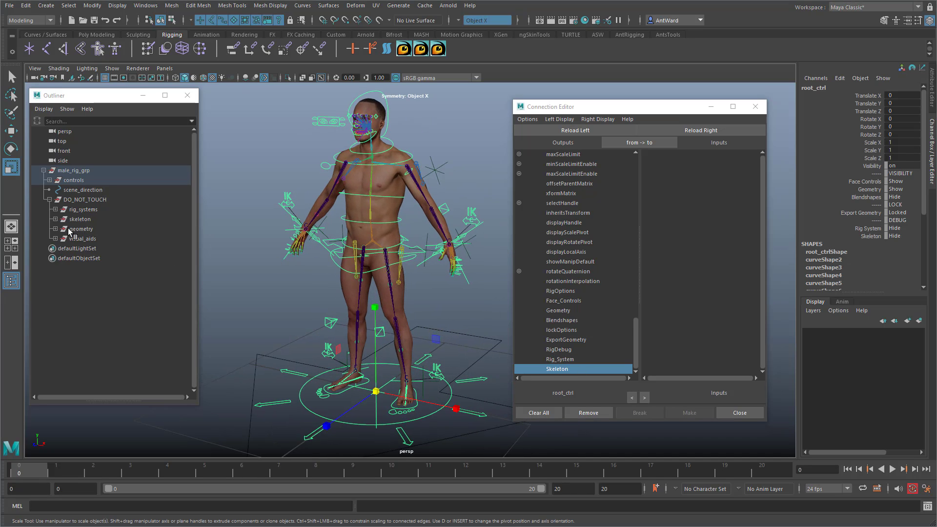
pyautogui.click(78, 219)
pyautogui.click(740, 130)
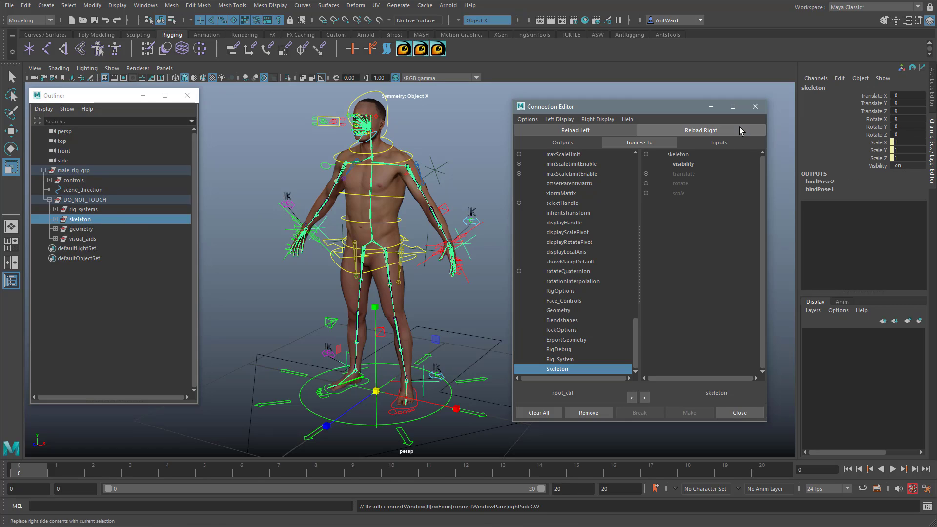
pyautogui.click(684, 165)
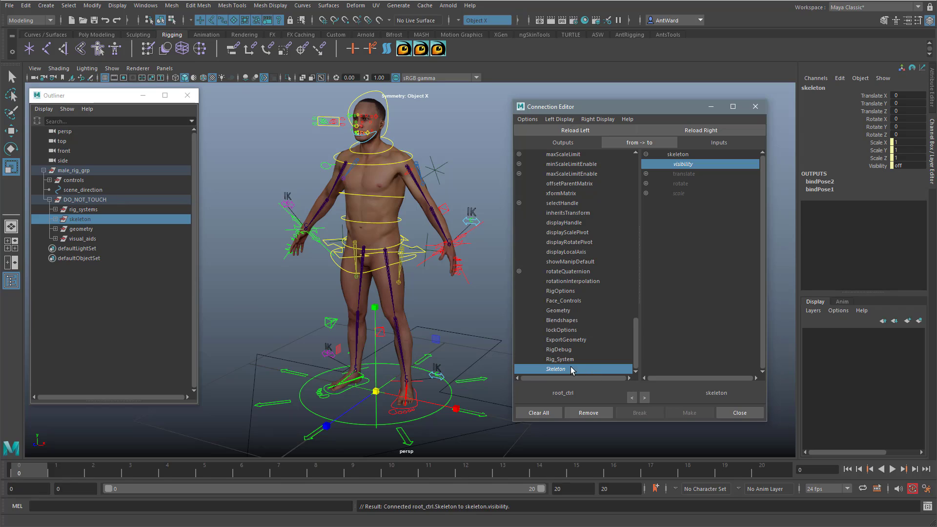
# Step: Connect root_ctrl's Rig_System attribute to the visibility of the rig_systems group in the Connection Editor
pyautogui.click(562, 360)
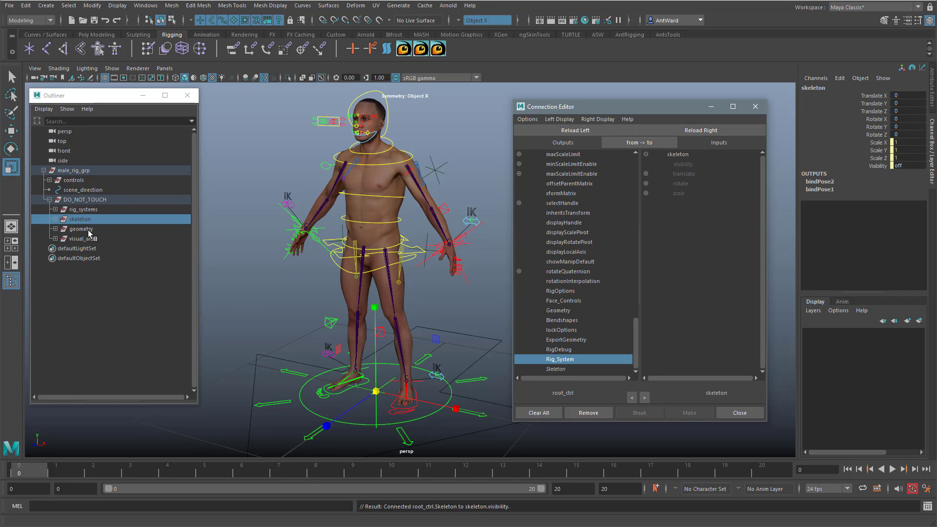
pyautogui.click(82, 210)
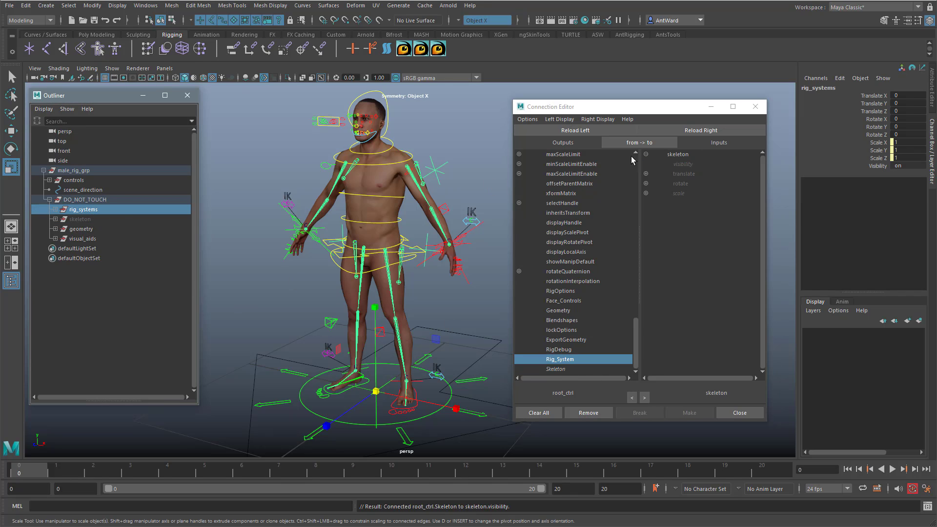
pyautogui.click(695, 131)
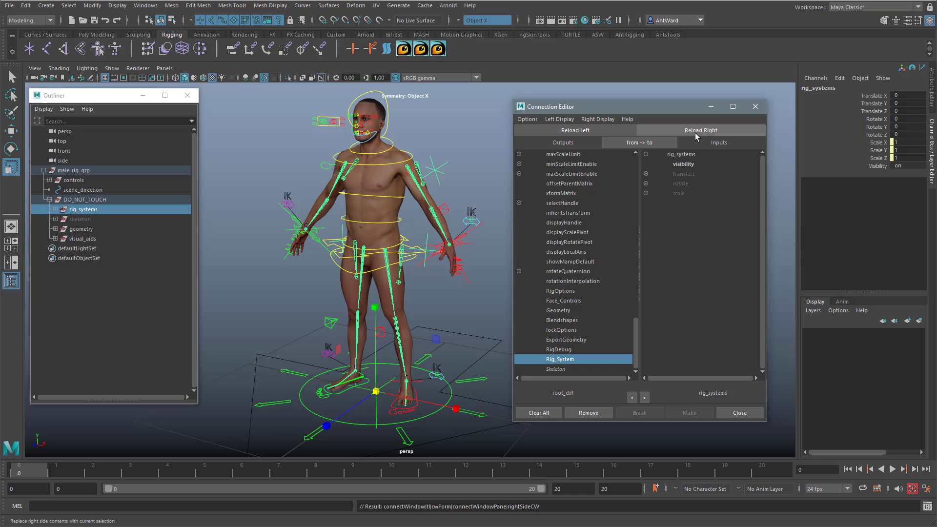
pyautogui.click(688, 165)
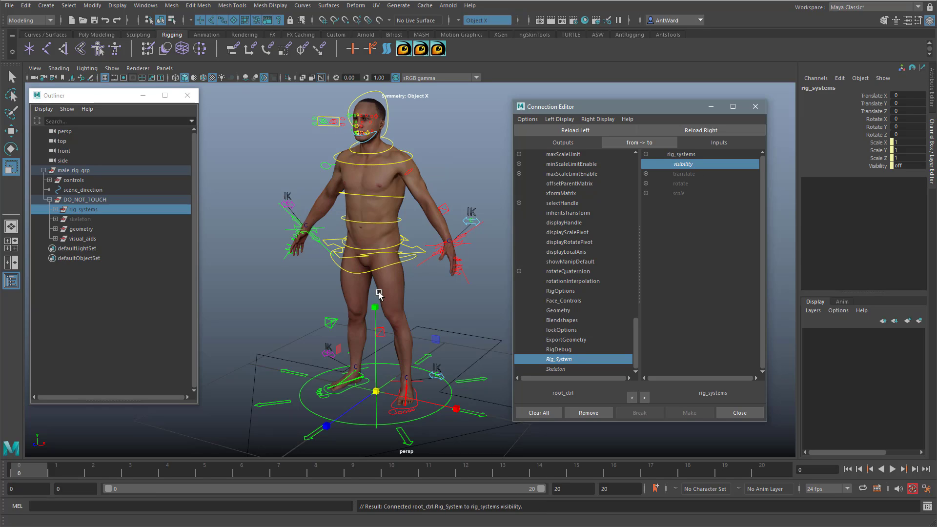
# Step: Select the worldspace_position locator between the feet and expand controls and root_ctrl in the Outliner to reveal it
pyautogui.moveTo(464, 315)
pyautogui.keyDown('alt'); pyautogui.mouseDown()
pyautogui.moveTo(424, 314)
pyautogui.moveTo(449, 317)
pyautogui.mouseUp(); pyautogui.keyUp('alt')
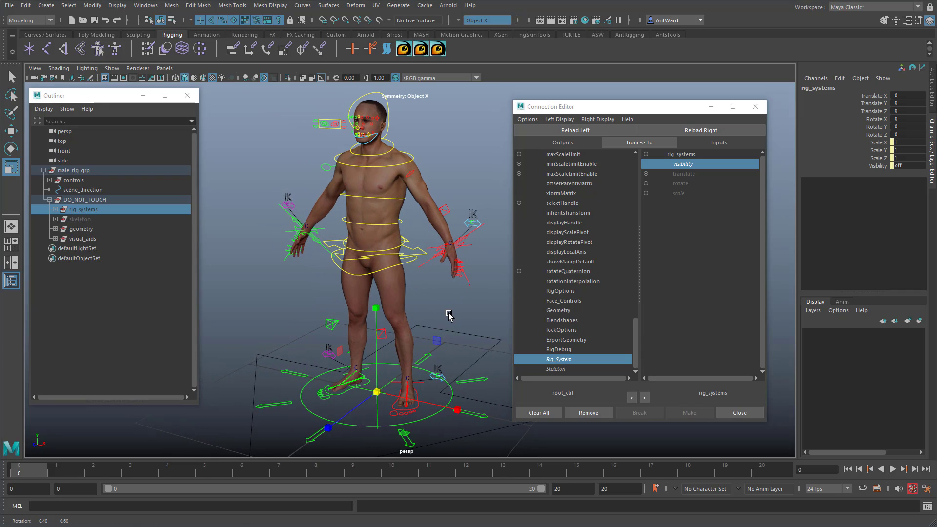
pyautogui.click(442, 310)
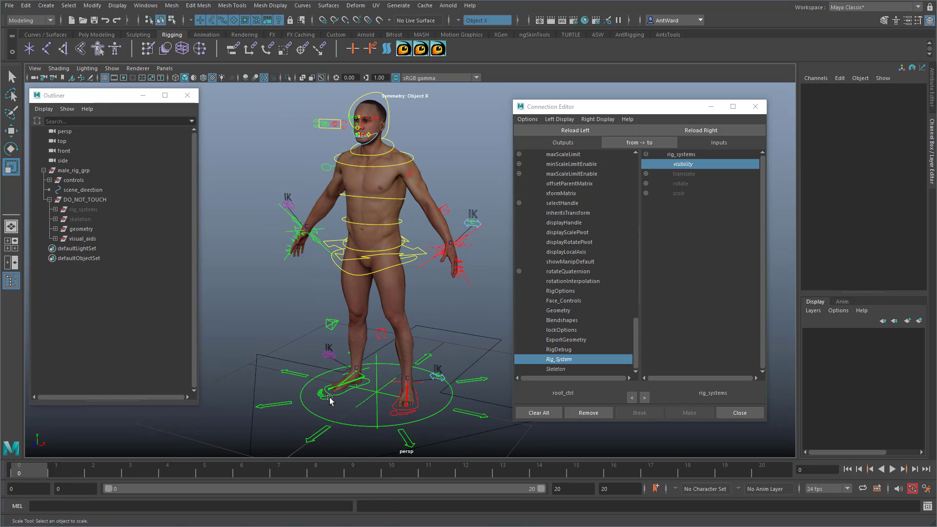
pyautogui.keyDown('alt'); pyautogui.moveTo(319, 387); pyautogui.dragTo(323, 374, button='middle'); pyautogui.keyUp('alt')
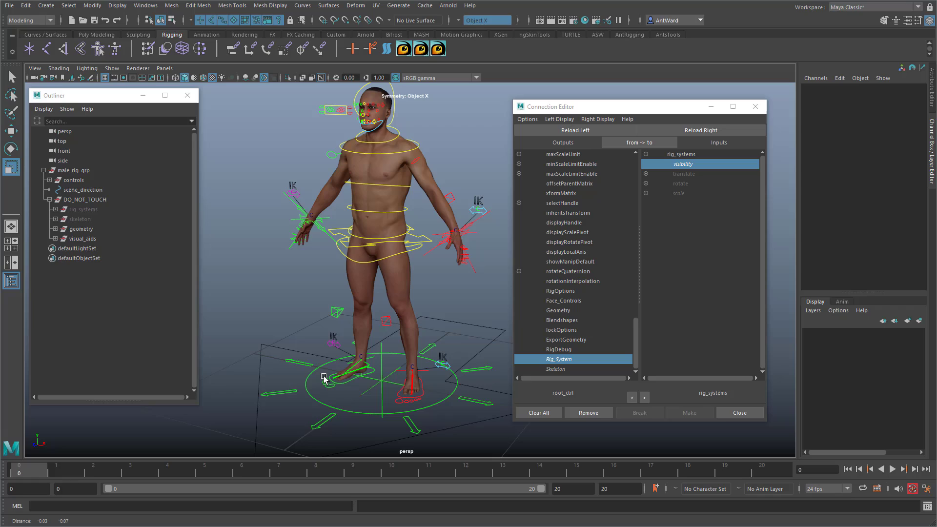
pyautogui.click(383, 369)
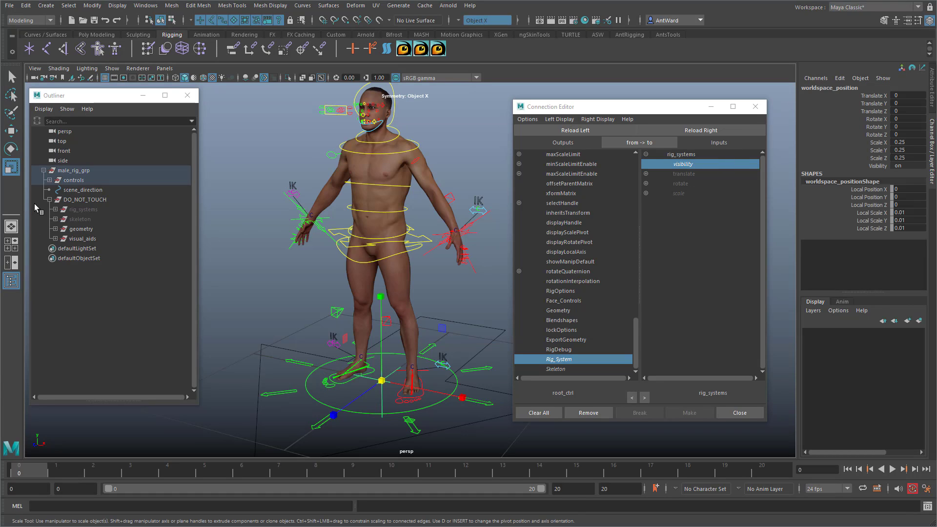
pyautogui.click(49, 180)
pyautogui.click(55, 190)
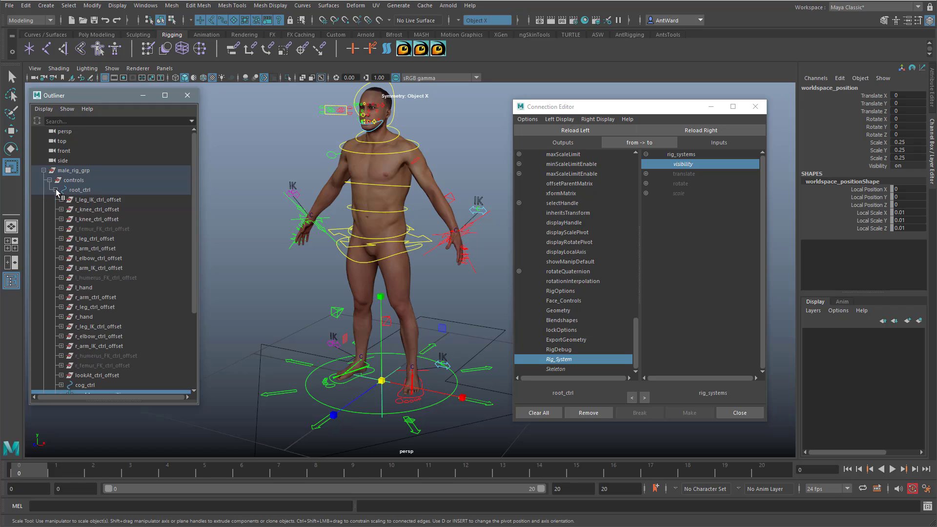
pyautogui.scroll(-3, 130, 340)
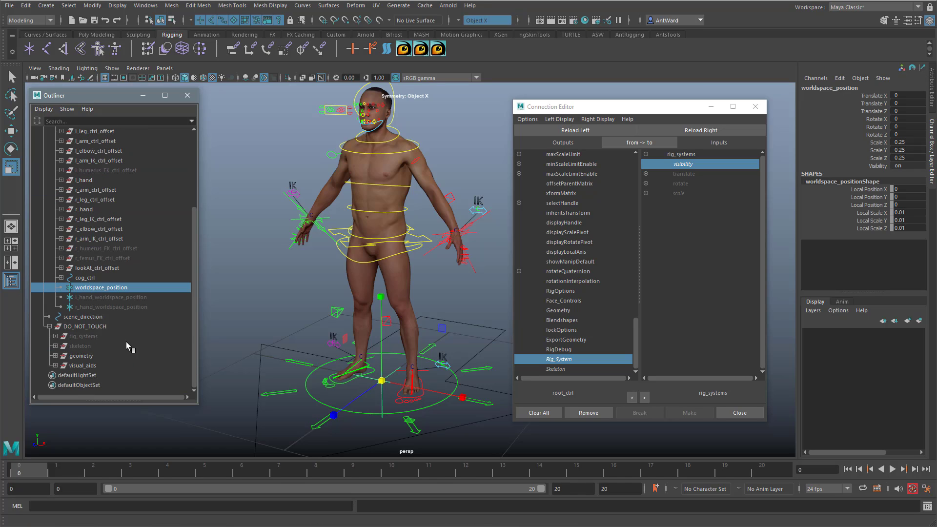
# Step: Load only worldspace_position as the target and connect root_ctrl's Rig_System attribute to its visibility
pyautogui.keyDown('ctrl'); pyautogui.click(106, 298); pyautogui.keyUp('ctrl')
pyautogui.keyDown('ctrl'); pyautogui.click(105, 305); pyautogui.keyUp('ctrl')
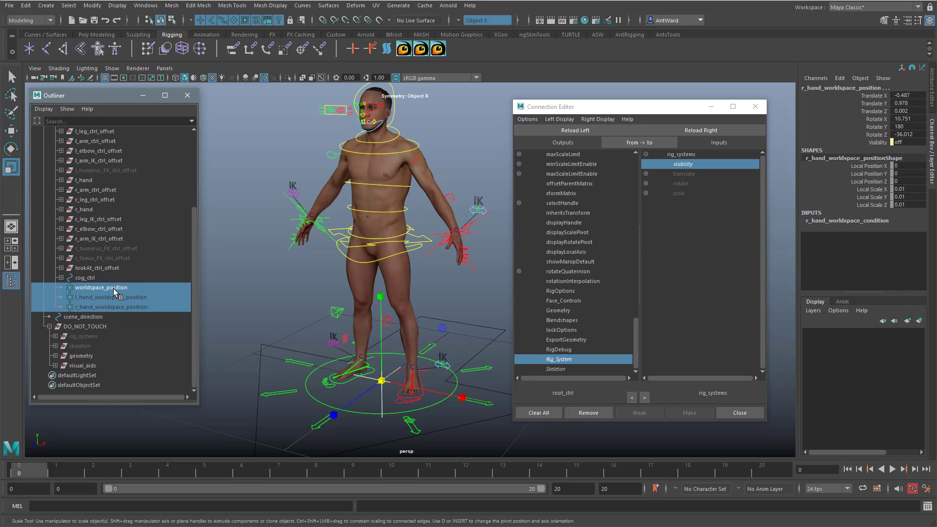
pyautogui.click(117, 288)
pyautogui.click(719, 131)
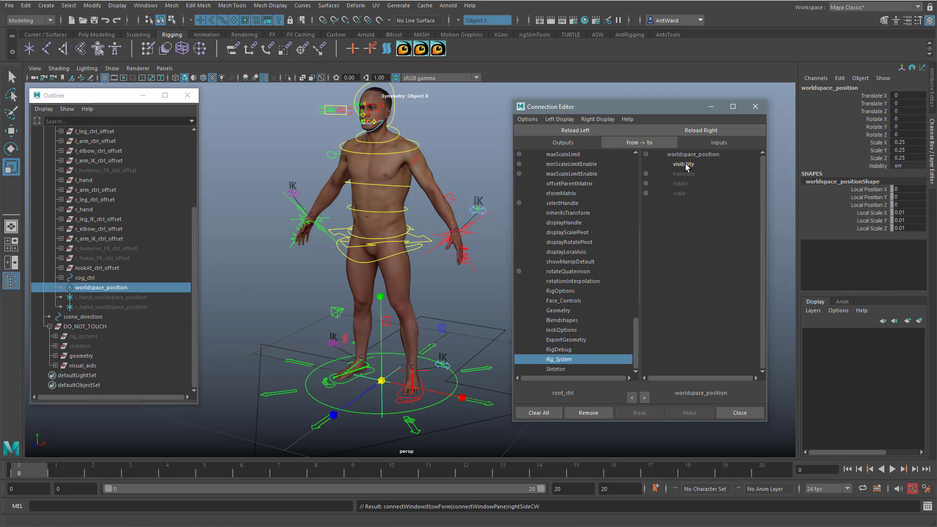
pyautogui.click(686, 165)
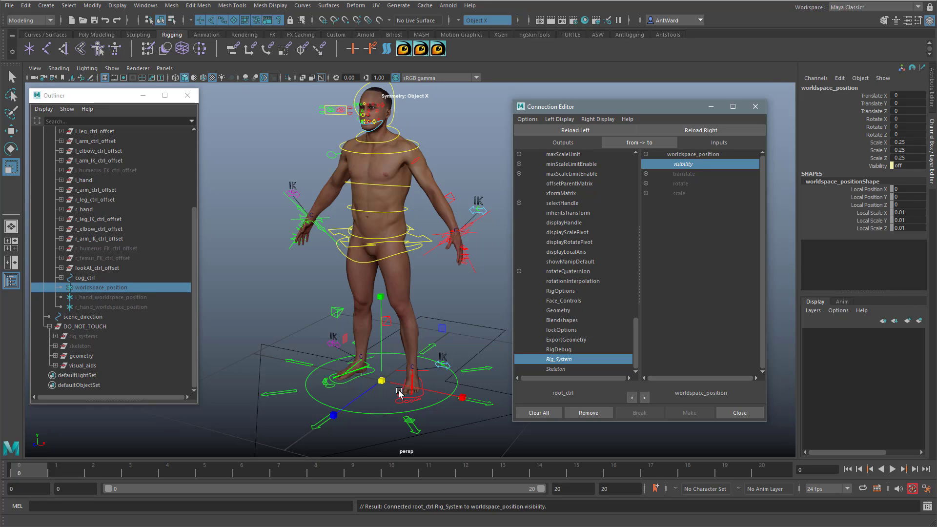
# Step: Select the cluster handle on the left leg's IK switch icon to identify it in the Outliner
pyautogui.scroll(10, 378, 379)
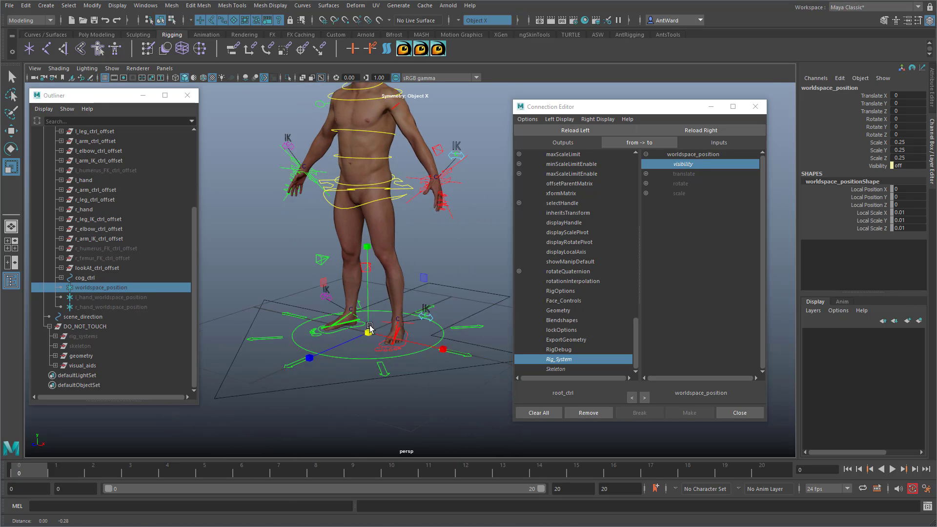
pyautogui.keyDown('alt'); pyautogui.moveTo(402, 337); pyautogui.dragTo(432, 320); pyautogui.keyUp('alt')
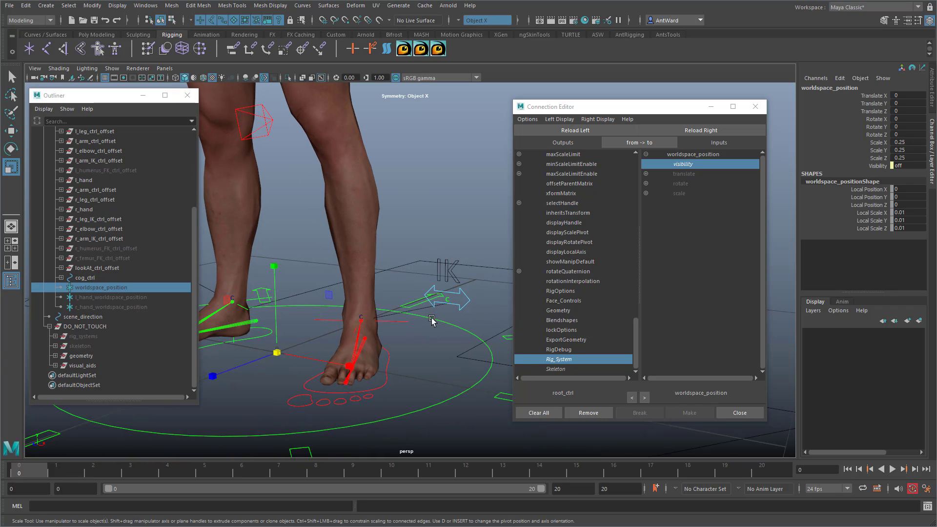
pyautogui.click(448, 301)
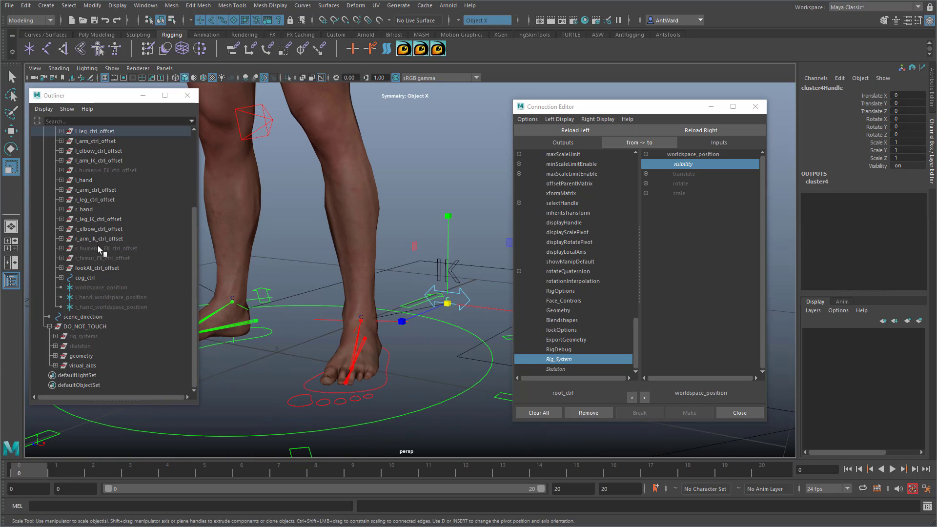
pyautogui.scroll(4, 97, 245)
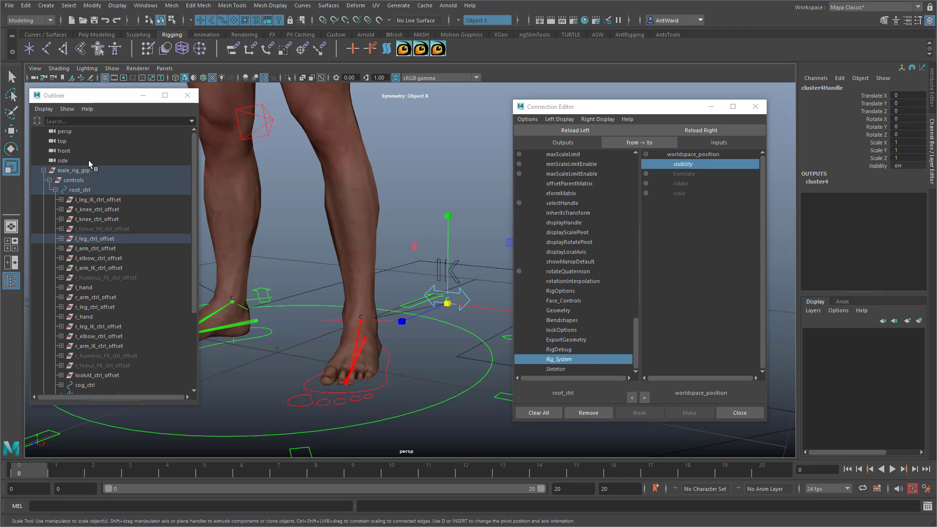
# Step: Filter the Outliner by "cluster" and expand the whole male_rig_grp hierarchy
pyautogui.click(80, 121)
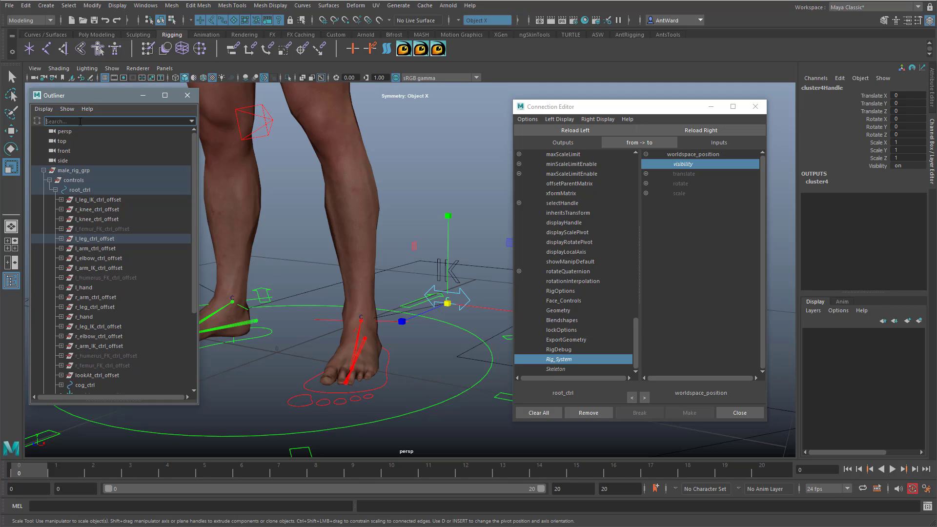
pyautogui.write('cluster*')
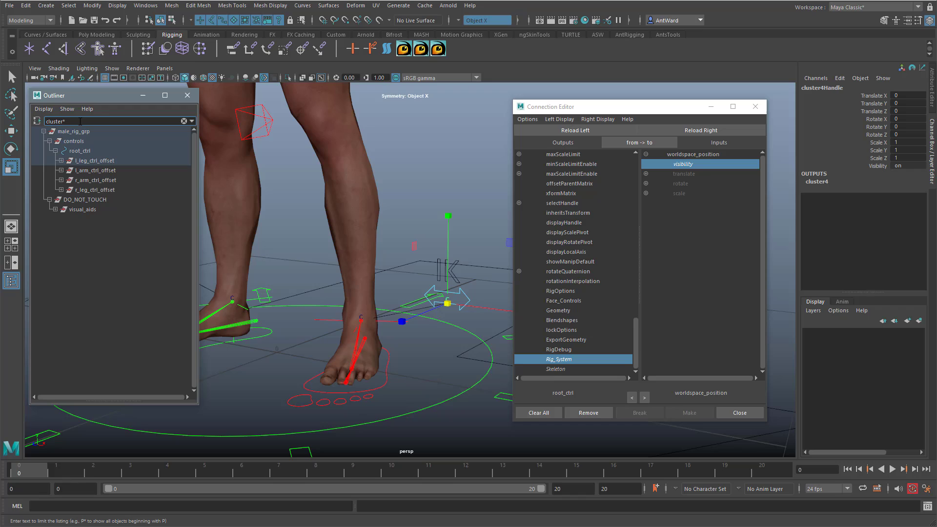
pyautogui.press('Return')
pyautogui.click(44, 132)
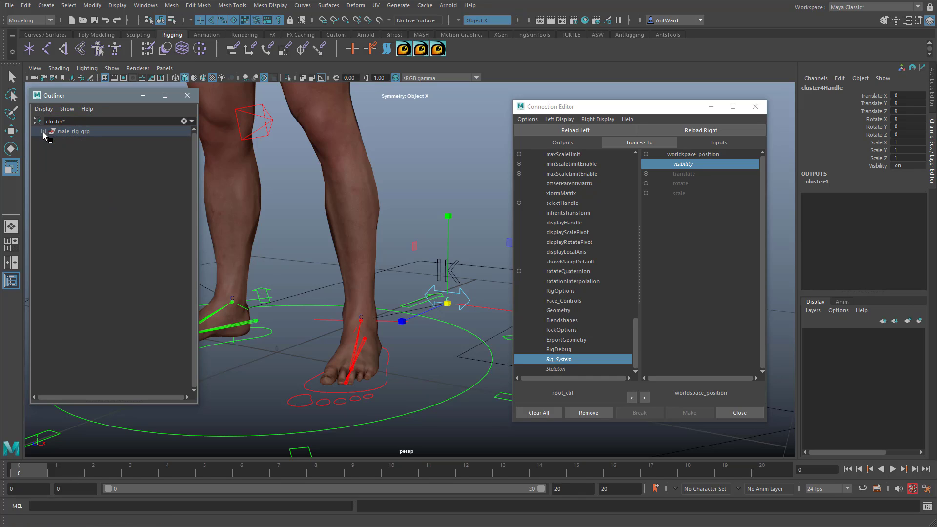
pyautogui.click(43, 131)
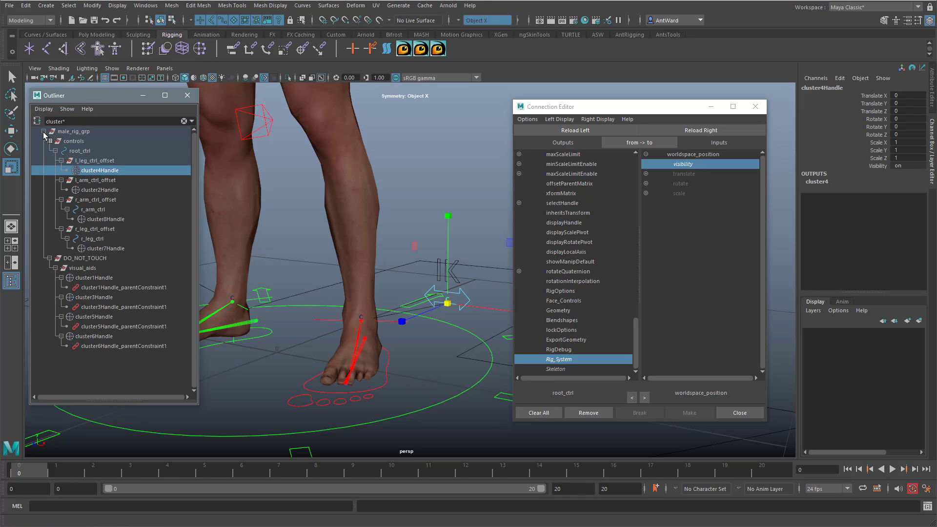
# Step: Add the remaining cluster handles under controls and visual_aids to the selection and frame them in the viewport
pyautogui.keyDown('ctrl'); pyautogui.click(116, 190); pyautogui.keyUp('ctrl')
pyautogui.keyDown('ctrl'); pyautogui.click(109, 219); pyautogui.keyUp('ctrl')
pyautogui.keyDown('ctrl'); pyautogui.click(107, 248); pyautogui.keyUp('ctrl')
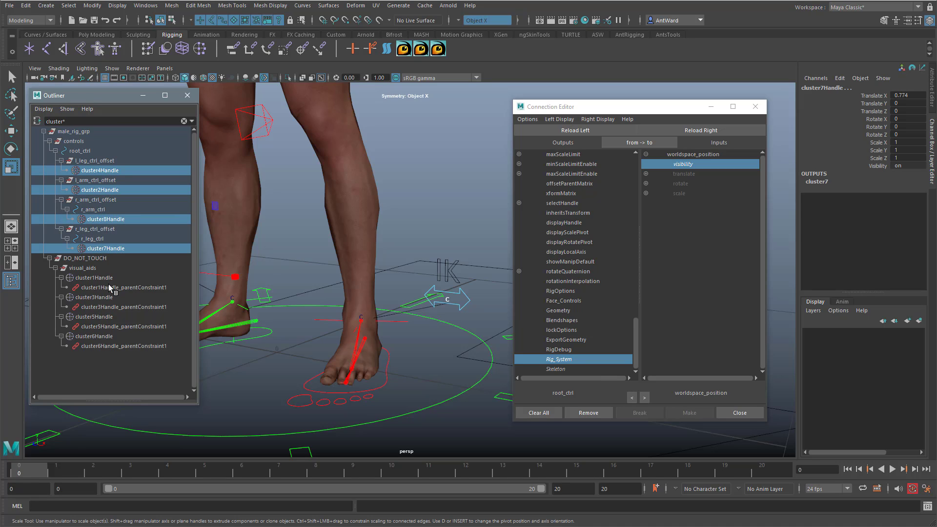
pyautogui.keyDown('ctrl'); pyautogui.click(109, 278); pyautogui.keyUp('ctrl')
pyautogui.keyDown('ctrl'); pyautogui.click(107, 298); pyautogui.keyUp('ctrl')
pyautogui.keyDown('ctrl'); pyautogui.click(104, 317); pyautogui.keyUp('ctrl')
pyautogui.keyDown('ctrl'); pyautogui.click(104, 337); pyautogui.keyUp('ctrl')
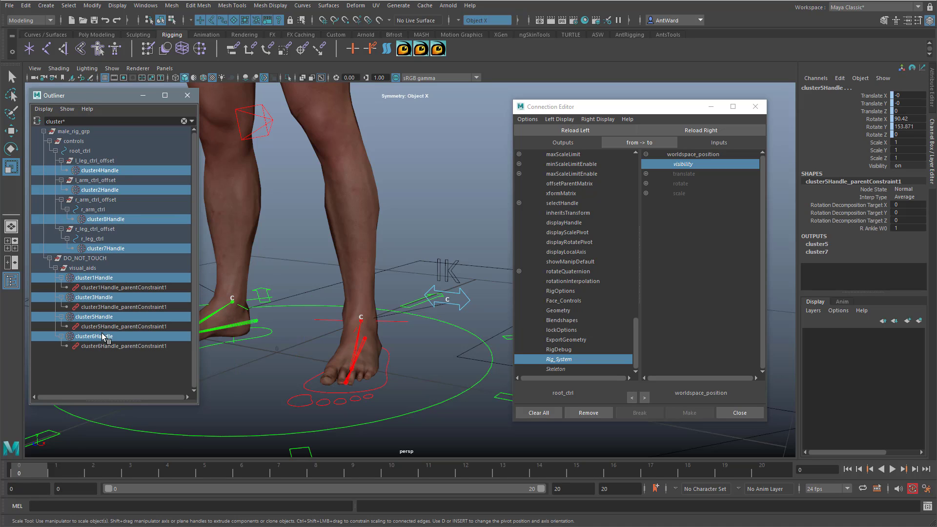
pyautogui.press('f')
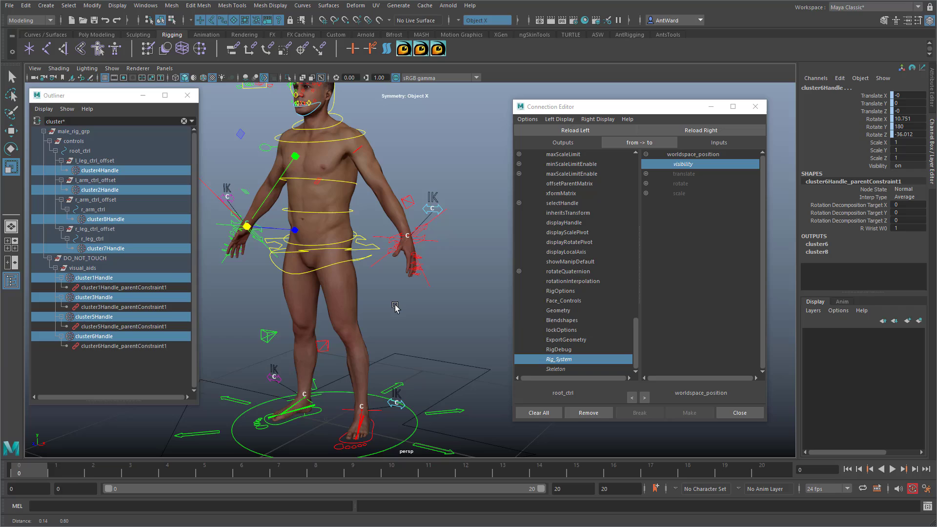
# Step: Load the selected clusters as targets and connect root_ctrl's Rig_System to the visibility of cluster handles 4, 2, 8, 7, 1, 6 and 5
pyautogui.click(701, 131)
pyautogui.click(686, 165)
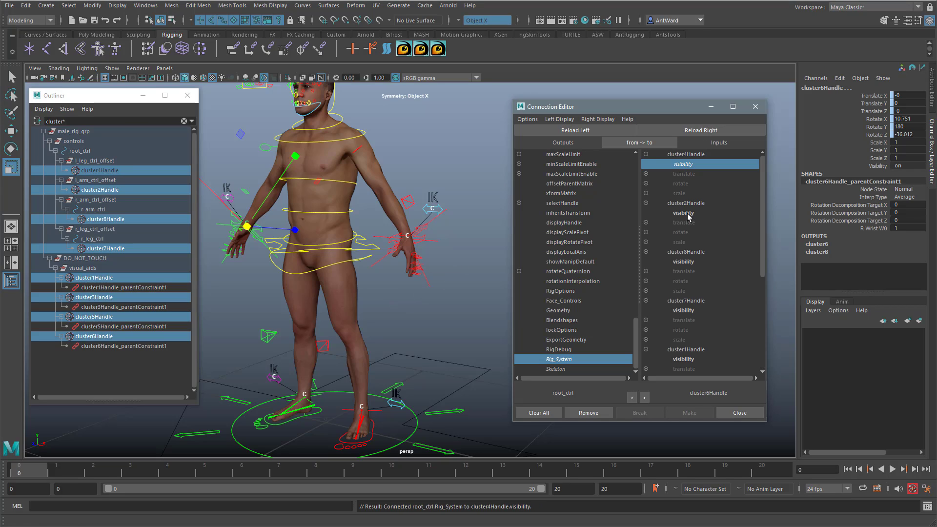
pyautogui.click(687, 213)
pyautogui.click(686, 262)
pyautogui.click(689, 311)
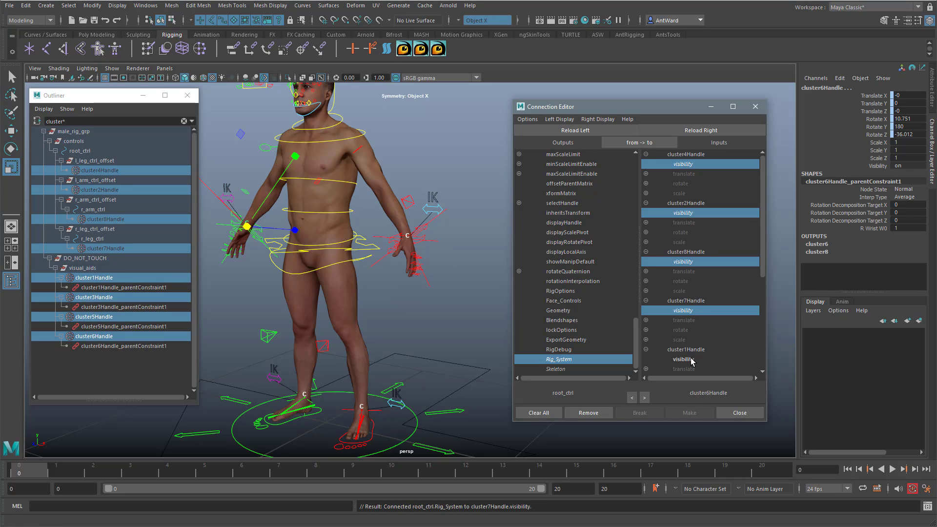
pyautogui.click(692, 360)
pyautogui.scroll(-6, 712, 315)
pyautogui.click(696, 340)
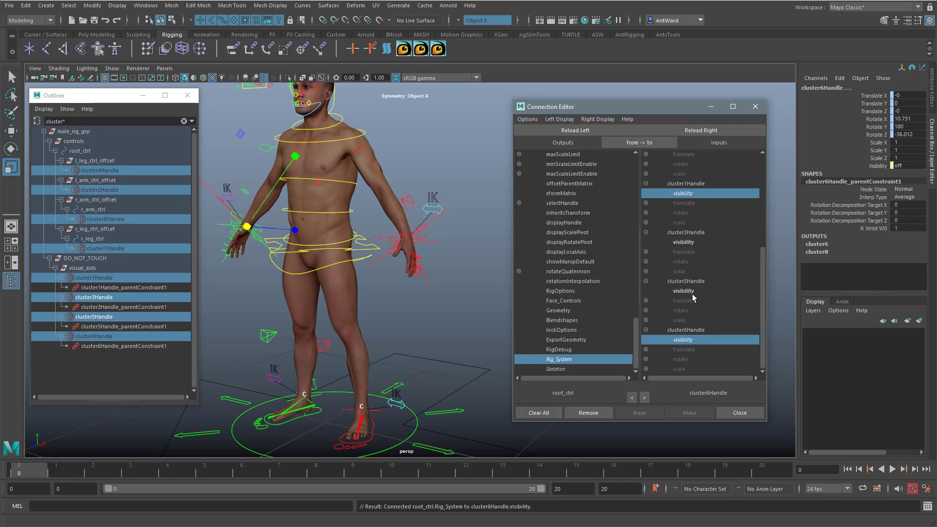
pyautogui.click(692, 291)
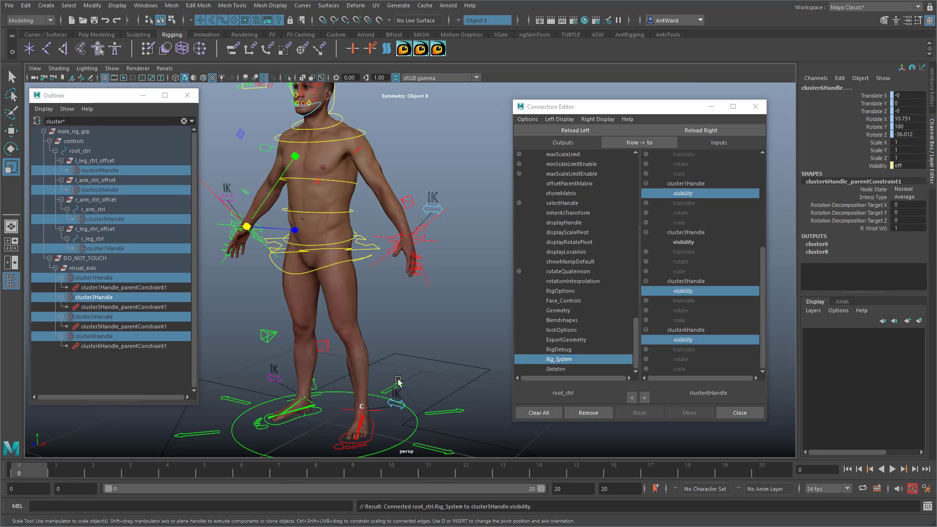
# Step: Deselect the clusters and examine the handle still displayed at the character's left ankle
pyautogui.keyDown('alt'); pyautogui.moveTo(415, 402); pyautogui.dragTo(415, 335, button='middle'); pyautogui.keyUp('alt')
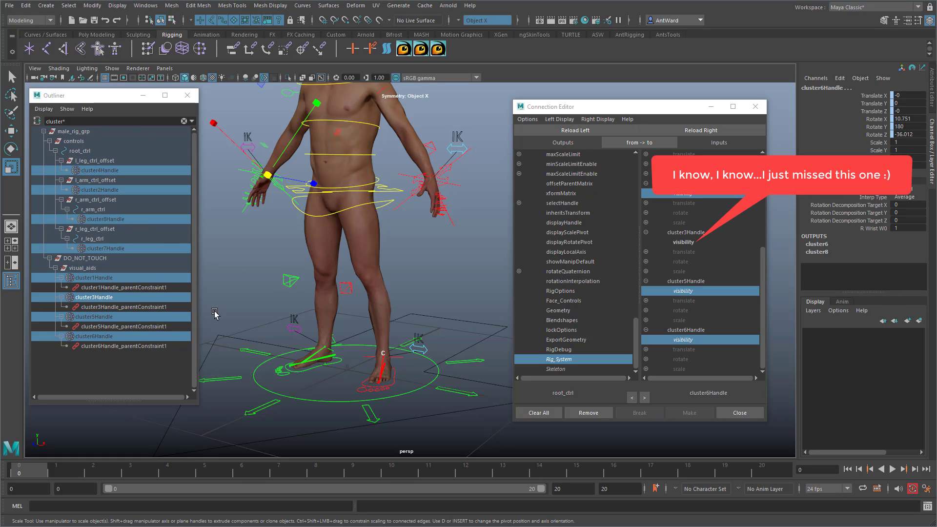
pyautogui.keyDown('alt'); pyautogui.moveTo(361, 359); pyautogui.dragTo(362, 299, button='middle'); pyautogui.keyUp('alt')
pyautogui.keyDown('alt'); pyautogui.moveTo(361, 299); pyautogui.dragTo(649, 296, button='right'); pyautogui.keyUp('alt')
pyautogui.click(422, 162)
pyautogui.keyDown('alt'); pyautogui.moveTo(355, 306); pyautogui.dragTo(324, 310, button='middle'); pyautogui.keyUp('alt')
pyautogui.scroll(10, 333, 298)
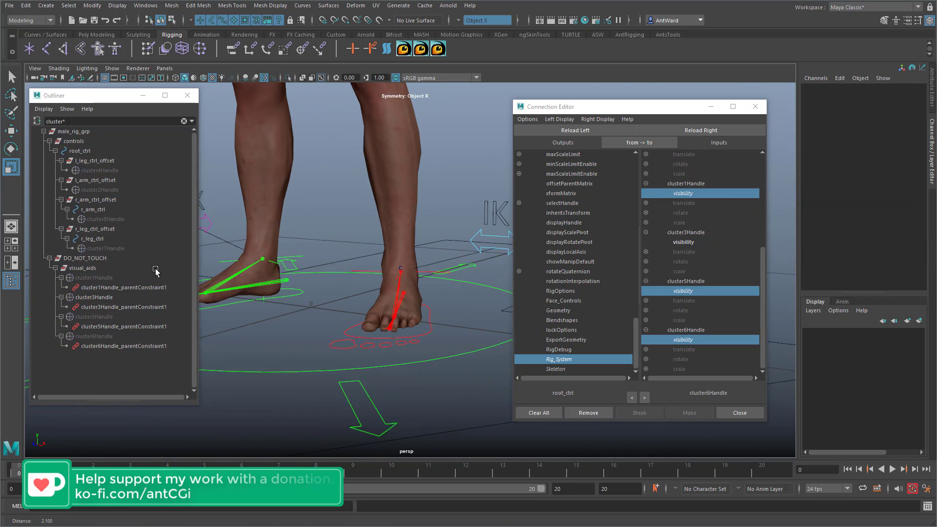
pyautogui.keyDown('alt'); pyautogui.moveTo(155, 271); pyautogui.dragTo(142, 271, button='right'); pyautogui.keyUp('alt')
pyautogui.keyDown('alt'); pyautogui.moveTo(359, 274); pyautogui.dragTo(340, 282); pyautogui.keyUp('alt')
# Step: Hide joints and polygons in the perspective viewport
pyautogui.click(114, 68)
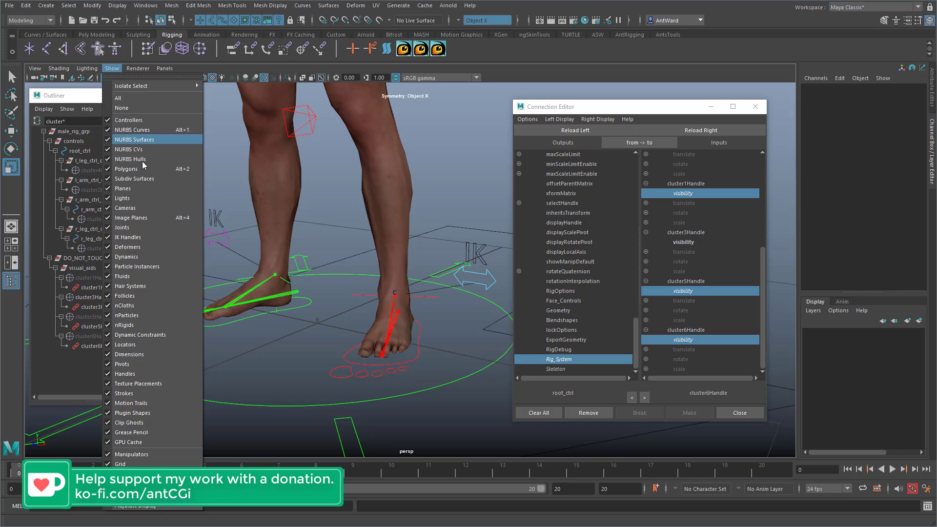
pyautogui.click(133, 229)
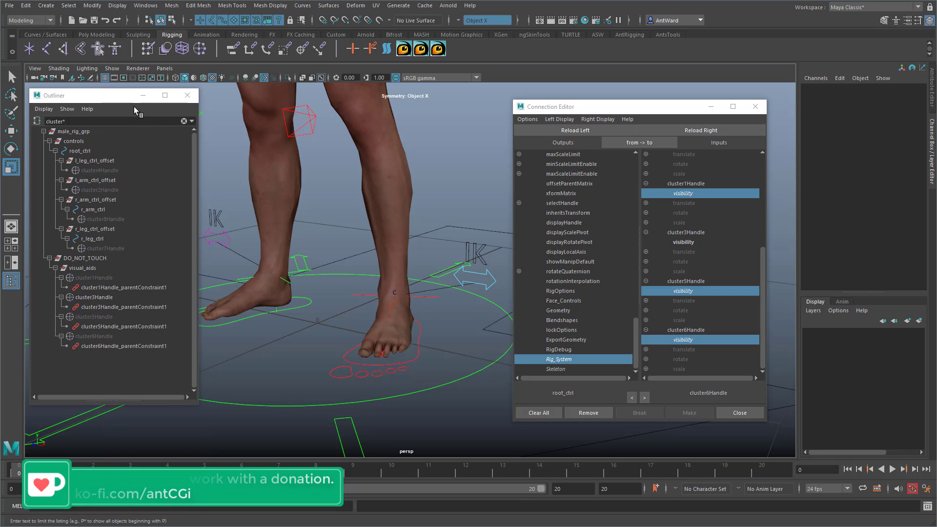
pyautogui.click(112, 68)
pyautogui.click(138, 171)
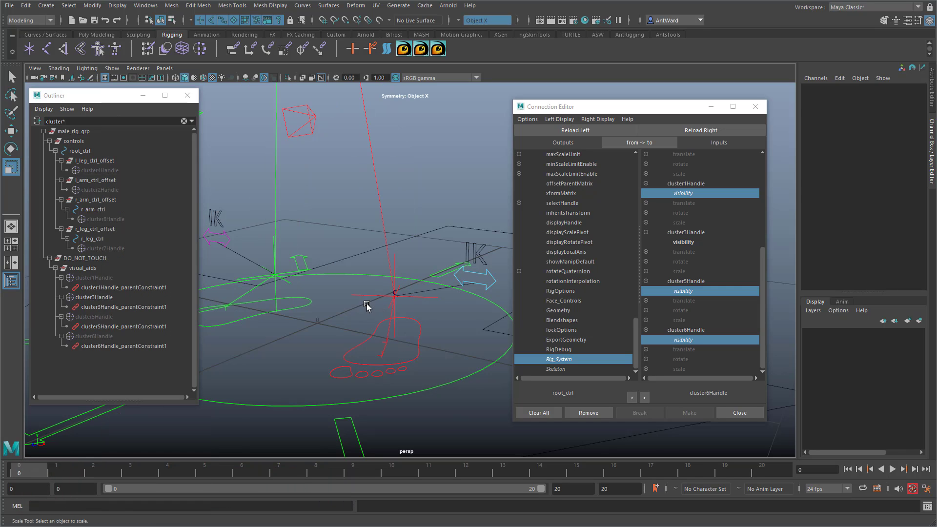
# Step: Select l_leg_ikHandle at the left ankle and clear the Outliner's cluster filter
pyautogui.keyDown('alt'); pyautogui.moveTo(368, 308); pyautogui.dragTo(466, 347, button='right'); pyautogui.keyUp('alt')
pyautogui.keyDown('alt'); pyautogui.moveTo(467, 347); pyautogui.dragTo(263, 357, button='middle'); pyautogui.keyUp('alt')
pyautogui.click(308, 330)
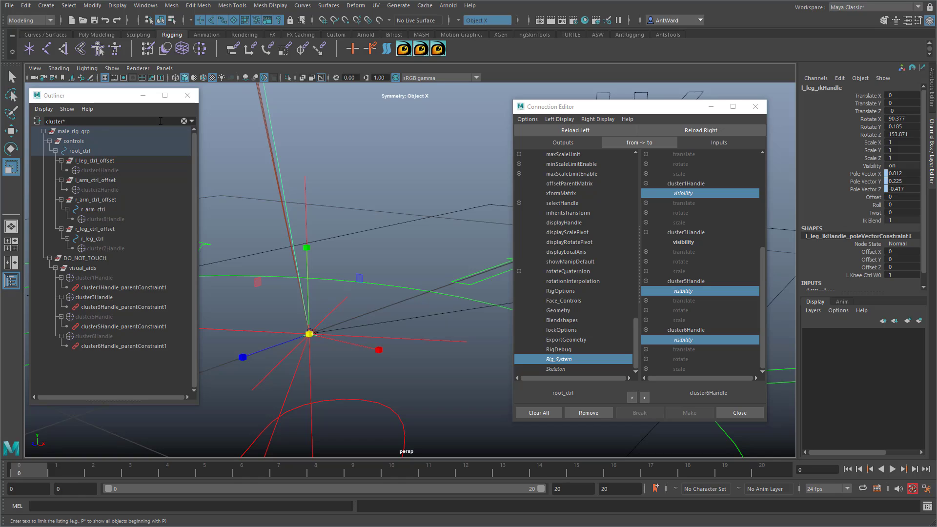
pyautogui.click(184, 122)
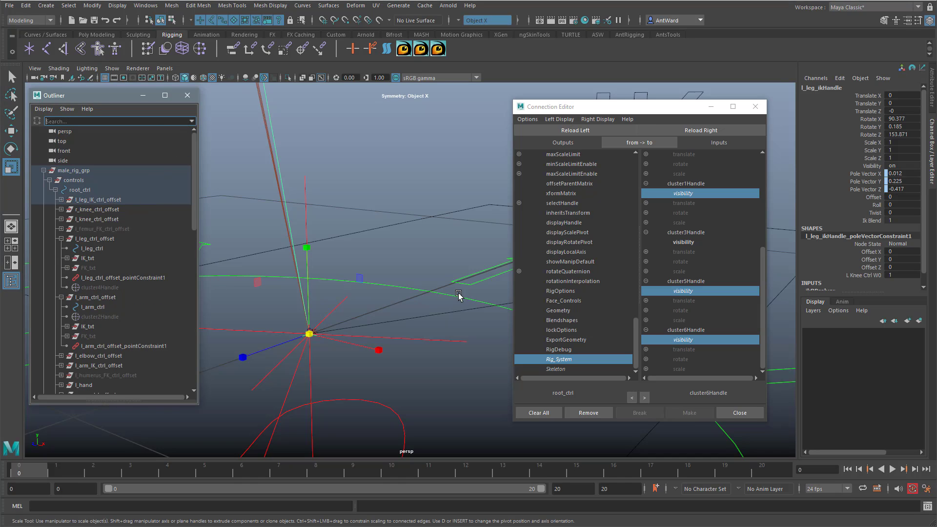
# Step: Reveal l_leg_ikHandle in the Outliner, add l_ball_ikHandle to the selection, and connect root_ctrl's Rig_System to both handles' visibility
pyautogui.keyDown('alt'); pyautogui.moveTo(459, 295); pyautogui.dragTo(343, 239, button='right'); pyautogui.keyUp('alt')
pyautogui.keyDown('alt'); pyautogui.moveTo(423, 233); pyautogui.dragTo(445, 231, button='right'); pyautogui.keyUp('alt')
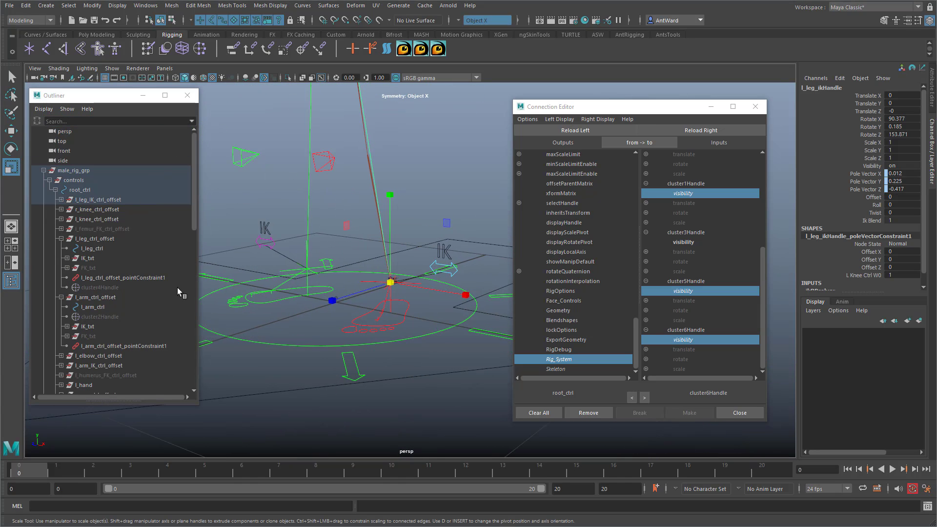
pyautogui.rightClick(117, 246)
pyautogui.click(137, 280)
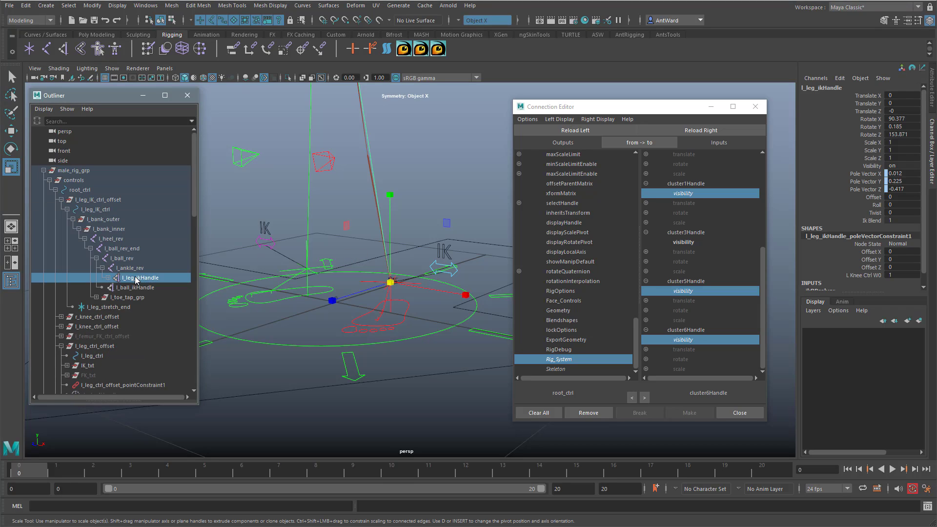
pyautogui.moveTo(136, 279); pyautogui.dragTo(137, 282)
pyautogui.keyDown('ctrl'); pyautogui.click(125, 288); pyautogui.keyUp('ctrl')
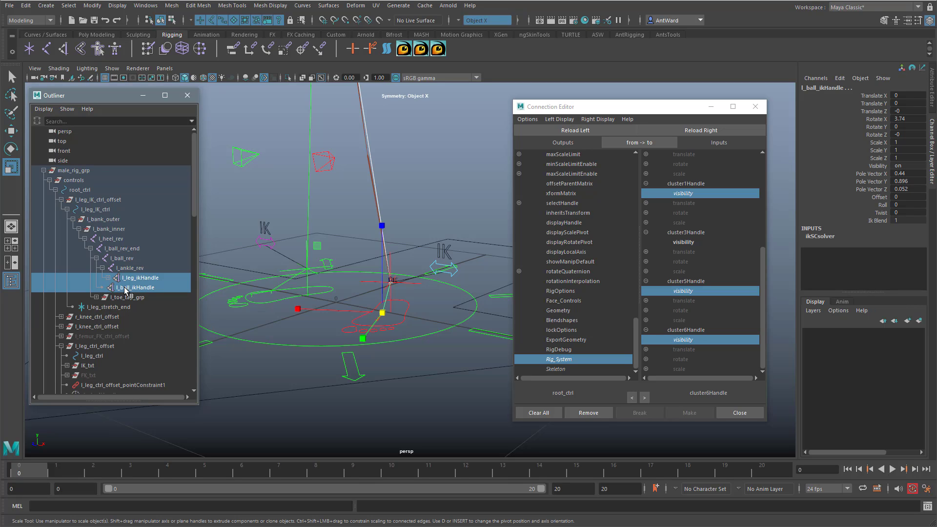
pyautogui.click(701, 131)
pyautogui.click(685, 164)
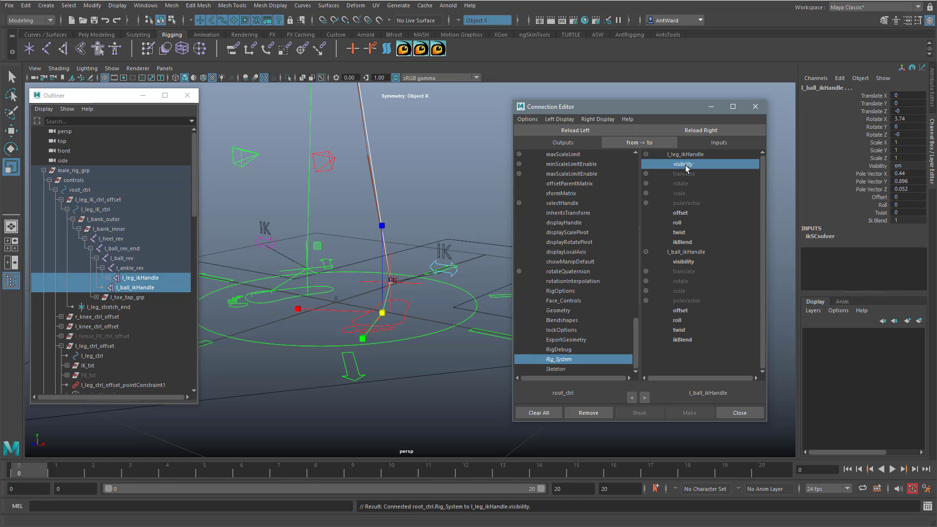
pyautogui.click(684, 262)
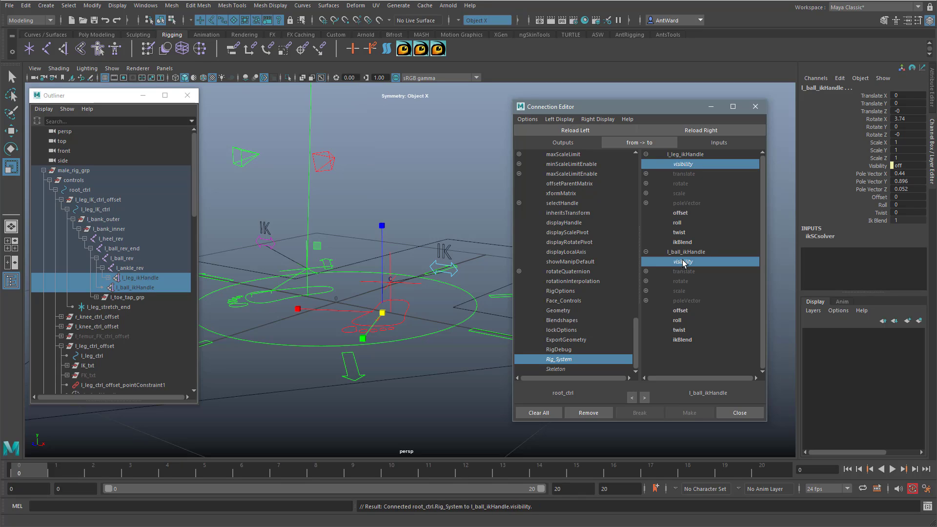
# Step: Load the left ankle locator l_leg_stretch_end as the target and connect Rig_System to its visibility
pyautogui.click(409, 287)
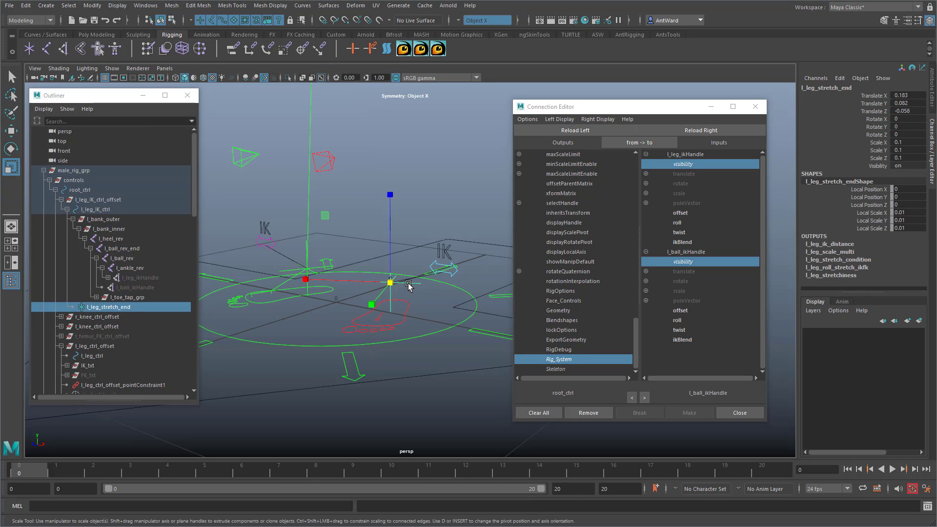
pyautogui.click(709, 133)
pyautogui.click(684, 165)
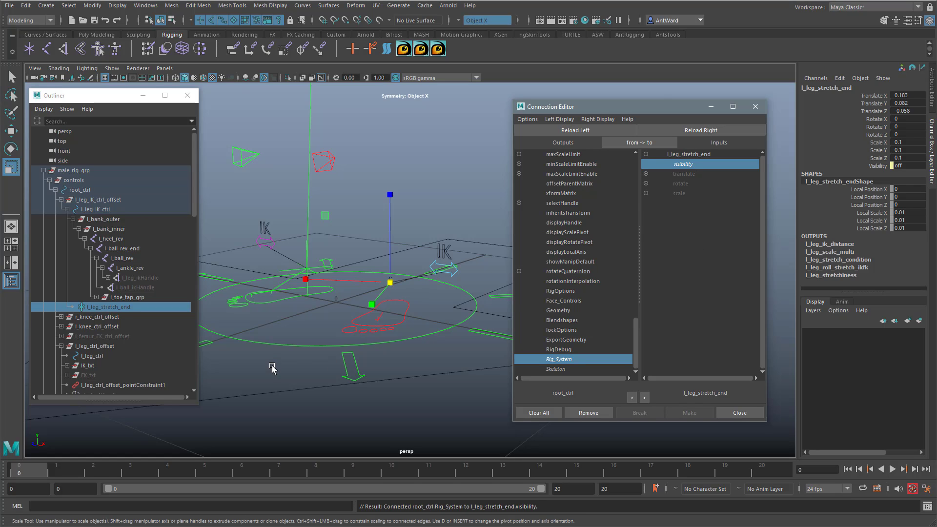
# Step: Select cluster3Handle at the left ankle, load it as the target, and connect Rig_System to its visibility
pyautogui.scroll(4, 478, 337)
pyautogui.click(425, 311)
pyautogui.click(375, 292)
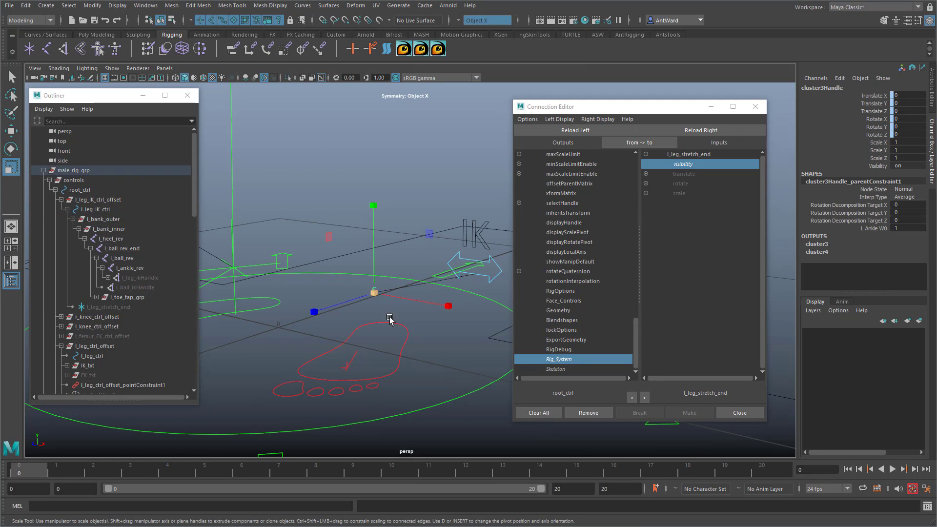
pyautogui.click(712, 132)
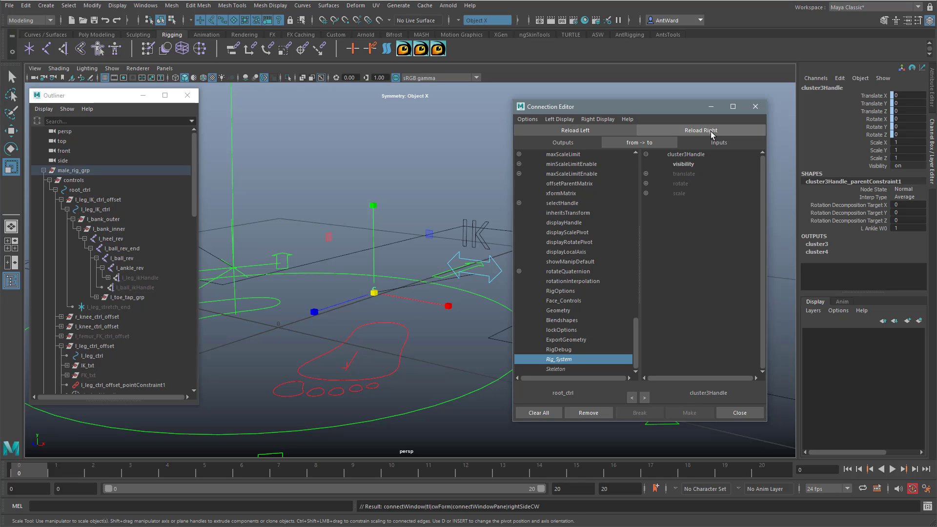
pyautogui.click(684, 164)
# Step: Select l_ball_end_ikHandle at the left foot, load it as the target, and connect Rig_System to its visibility
pyautogui.keyDown('alt'); pyautogui.moveTo(300, 337); pyautogui.dragTo(350, 329, button='middle'); pyautogui.keyUp('alt')
pyautogui.click(407, 361)
pyautogui.keyDown('alt'); pyautogui.moveTo(364, 364); pyautogui.dragTo(361, 365); pyautogui.keyUp('alt')
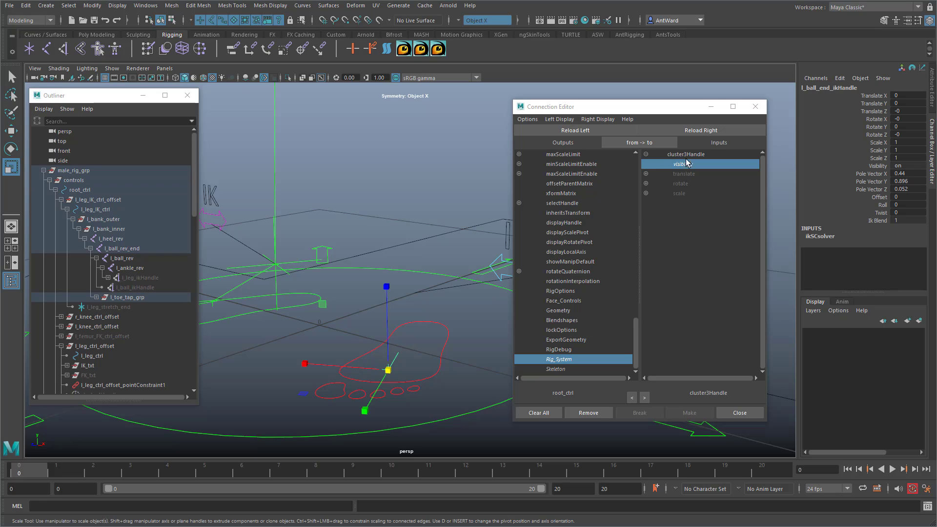
pyautogui.click(701, 130)
pyautogui.click(691, 169)
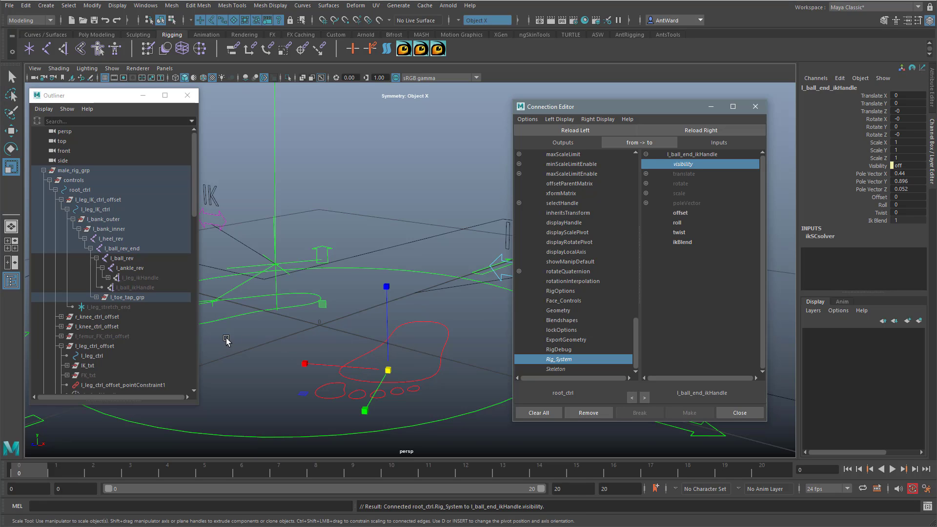
# Step: Load r_ball_end_ikHandle, r_ball_ikHandle and r_leg_stretch_end as targets and connect Rig_System to the visibility of all three
pyautogui.keyDown('alt'); pyautogui.moveTo(226, 339); pyautogui.dragTo(423, 318); pyautogui.keyUp('alt')
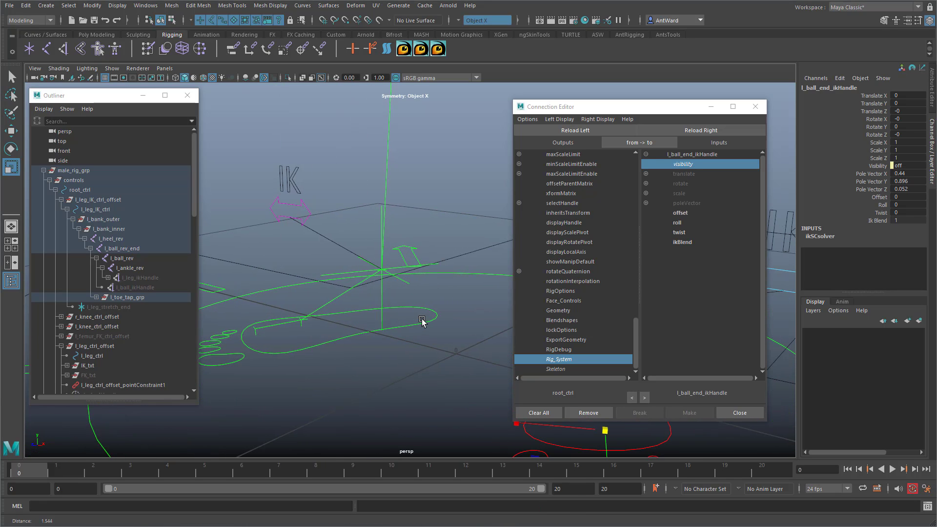
pyautogui.click(256, 332)
pyautogui.click(301, 325)
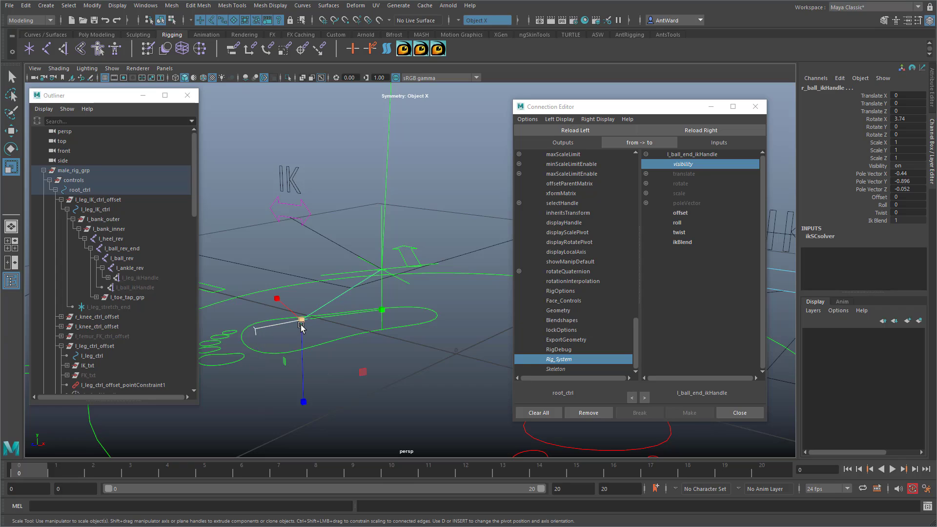
pyautogui.click(383, 286)
pyautogui.click(693, 131)
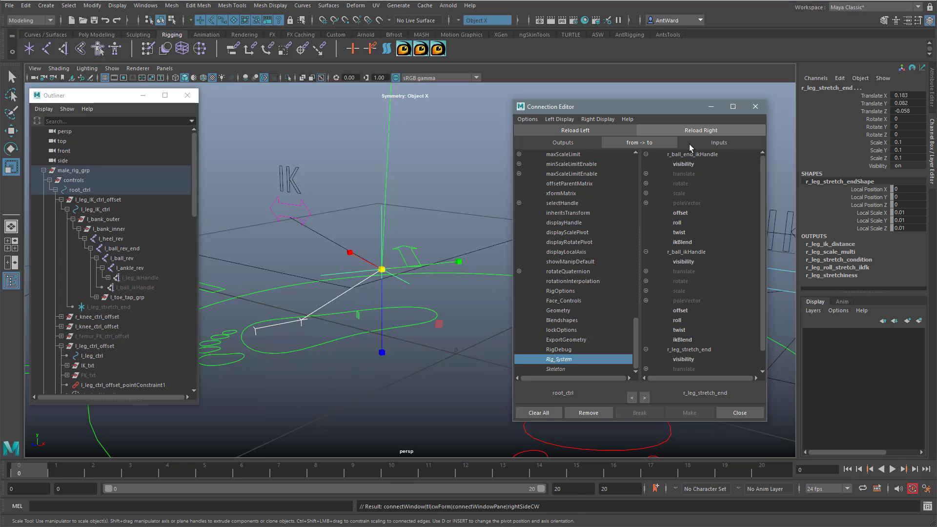
pyautogui.click(687, 165)
pyautogui.click(685, 262)
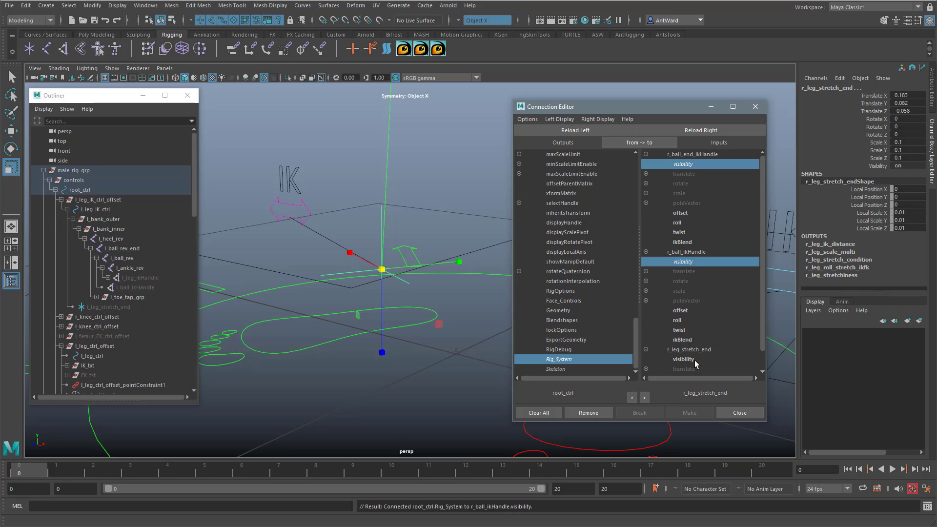
pyautogui.click(685, 360)
# Step: Select r_leg_ikHandle at the right ankle, load it as the target, and connect Rig_System to its visibility
pyautogui.click(404, 228)
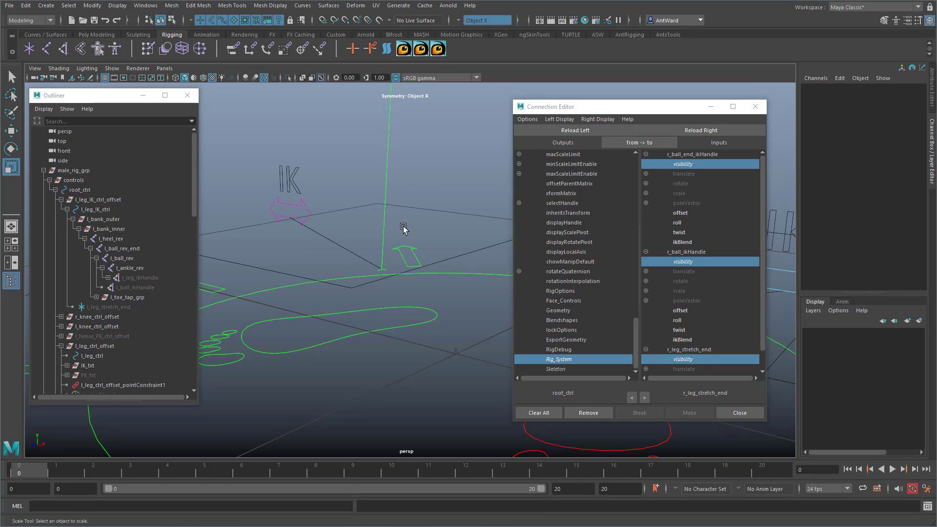
pyautogui.click(386, 270)
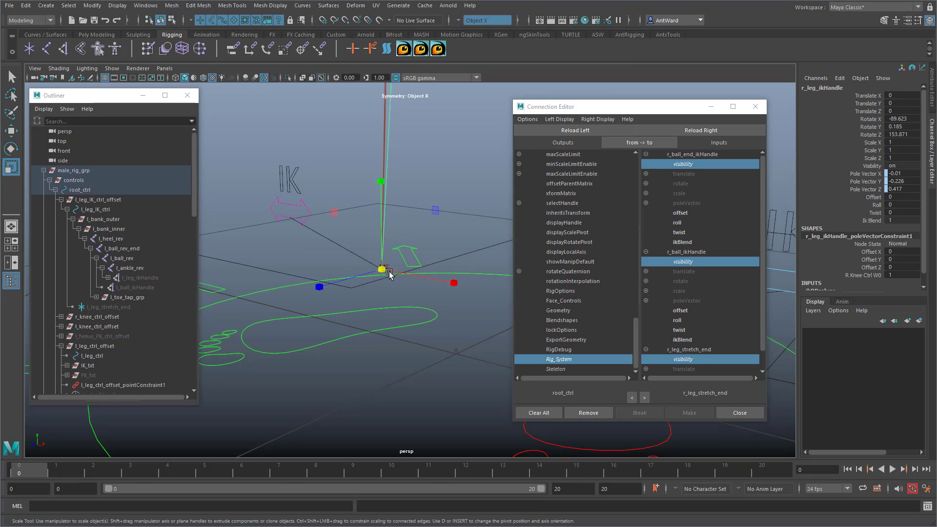
pyautogui.click(725, 131)
pyautogui.click(683, 164)
# Step: Select r_arm_ikHandle at the right wrist, load it as the target, and connect Rig_System to its visibility
pyautogui.keyDown('alt'); pyautogui.moveTo(361, 219); pyautogui.dragTo(389, 219); pyautogui.keyUp('alt')
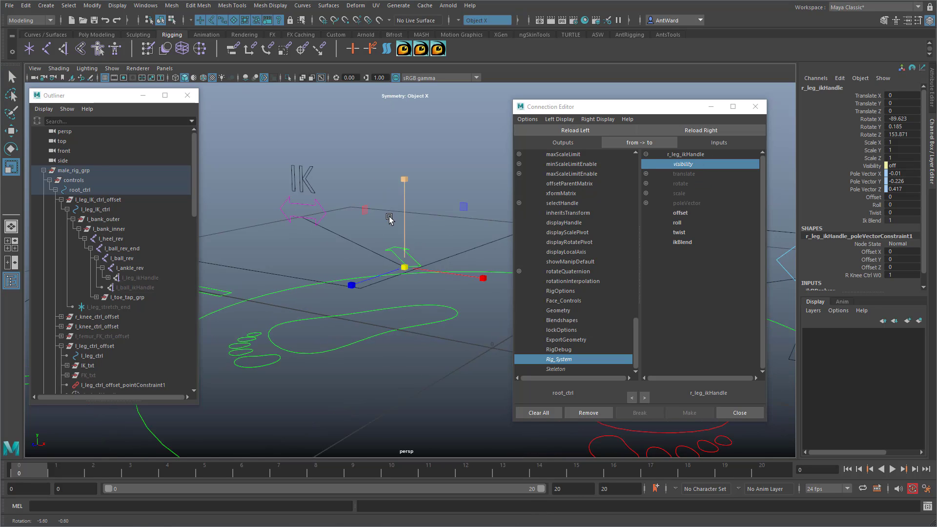
pyautogui.keyDown('alt'); pyautogui.moveTo(389, 219); pyautogui.dragTo(205, 207, button='right'); pyautogui.keyUp('alt')
pyautogui.keyDown('alt'); pyautogui.moveTo(205, 207); pyautogui.dragTo(303, 278); pyautogui.keyUp('alt')
pyautogui.keyDown('alt'); pyautogui.moveTo(303, 279); pyautogui.dragTo(330, 274, button='middle'); pyautogui.keyUp('alt')
pyautogui.keyDown('alt'); pyautogui.moveTo(330, 274); pyautogui.dragTo(340, 278); pyautogui.keyUp('alt')
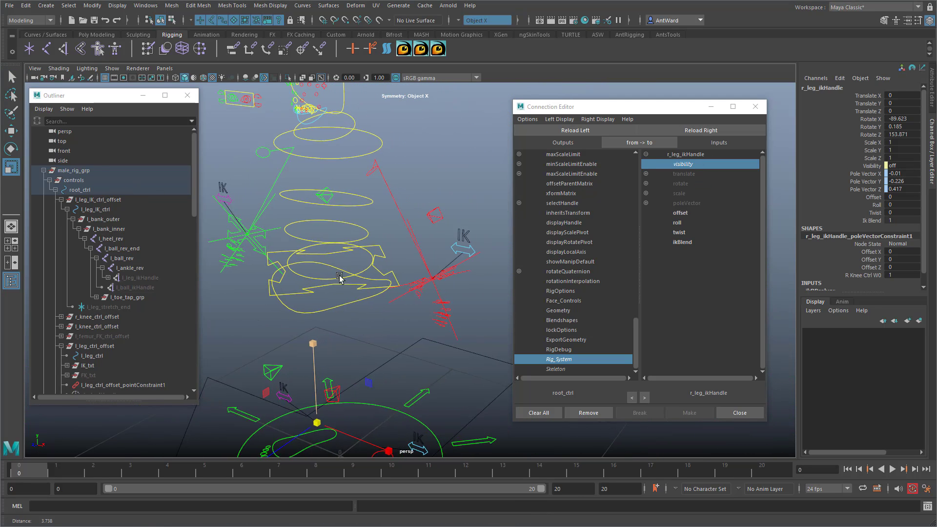
pyautogui.keyDown('alt'); pyautogui.moveTo(340, 278); pyautogui.dragTo(435, 267, button='right'); pyautogui.keyUp('alt')
pyautogui.keyDown('alt'); pyautogui.moveTo(387, 269); pyautogui.dragTo(372, 254); pyautogui.keyUp('alt')
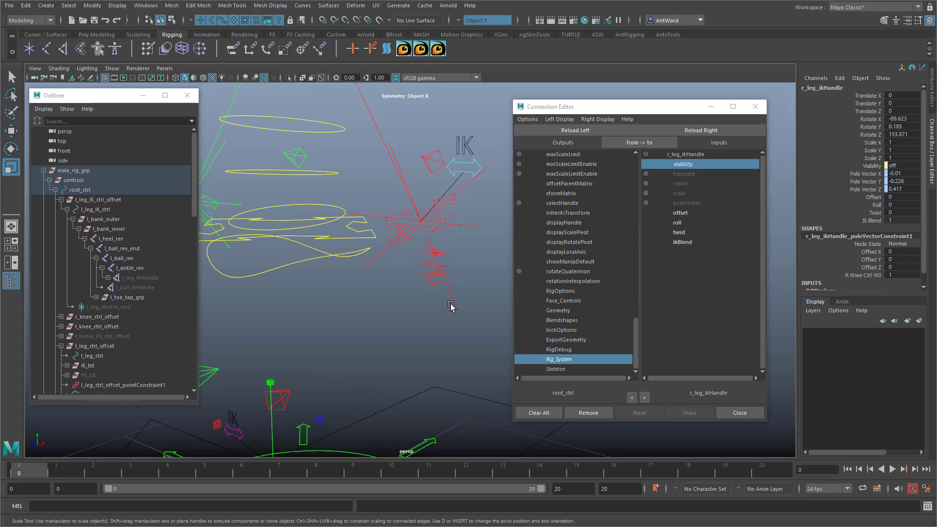
pyautogui.click(455, 304)
pyautogui.keyDown('alt'); pyautogui.moveTo(314, 268); pyautogui.dragTo(386, 274); pyautogui.keyUp('alt')
pyautogui.click(356, 238)
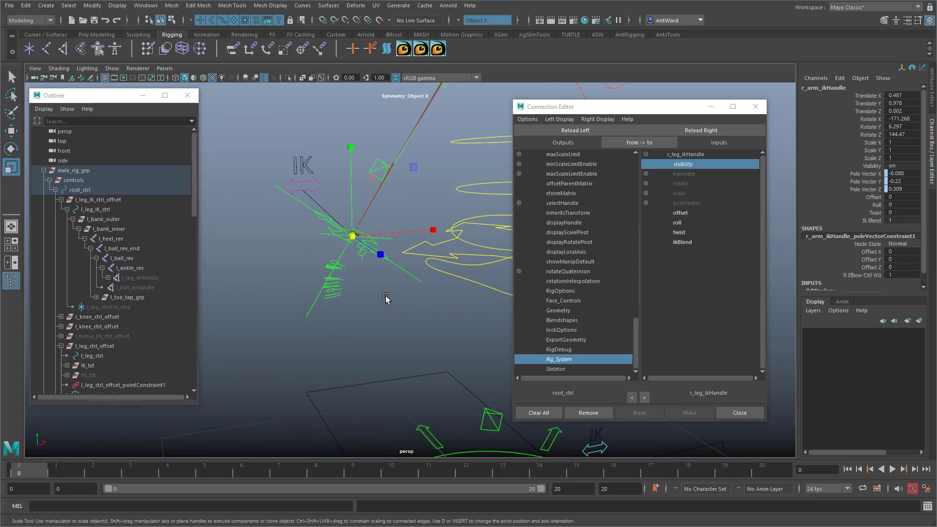
pyautogui.click(702, 130)
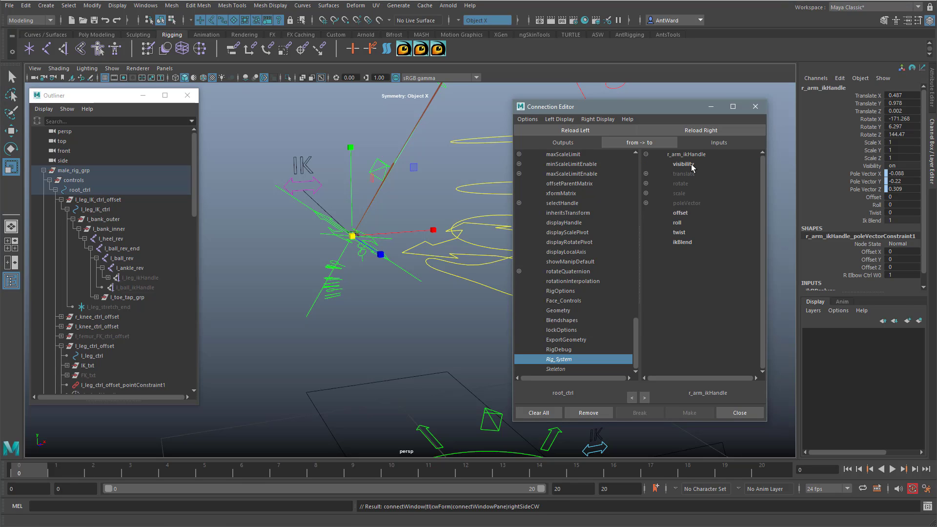
pyautogui.click(683, 164)
# Step: Select l_arm_ikHandle at the left wrist, load it as the target, and connect Rig_System to its visibility
pyautogui.keyDown('alt'); pyautogui.moveTo(351, 271); pyautogui.dragTo(437, 257); pyautogui.keyUp('alt')
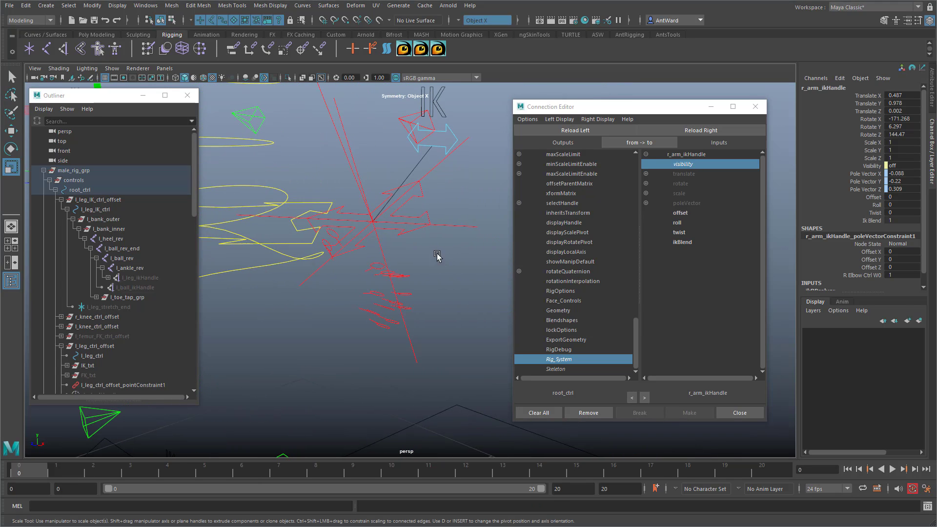
pyautogui.click(373, 222)
pyautogui.click(680, 132)
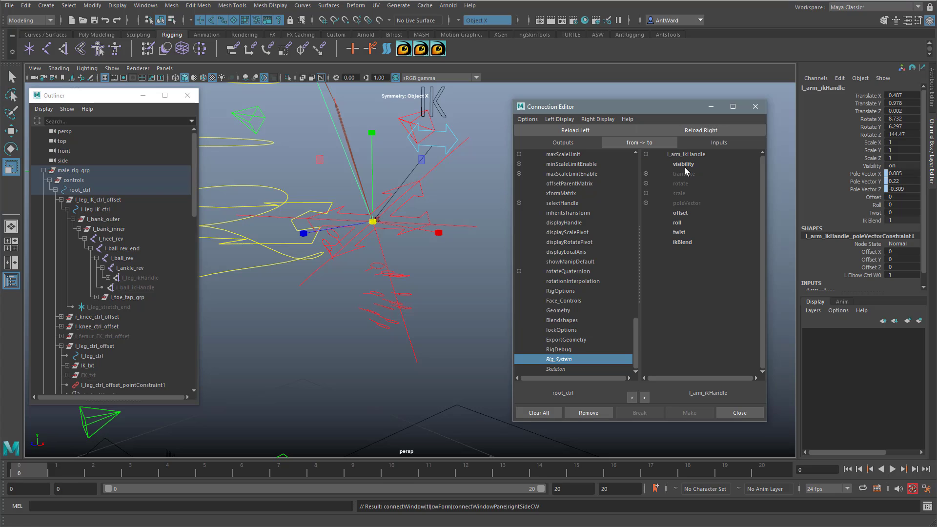
pyautogui.click(685, 165)
# Step: Clear the selection and hide NURBS curves in the perspective viewport to isolate the remaining rig helpers
pyautogui.keyDown('alt'); pyautogui.moveTo(318, 265); pyautogui.dragTo(331, 266); pyautogui.keyUp('alt')
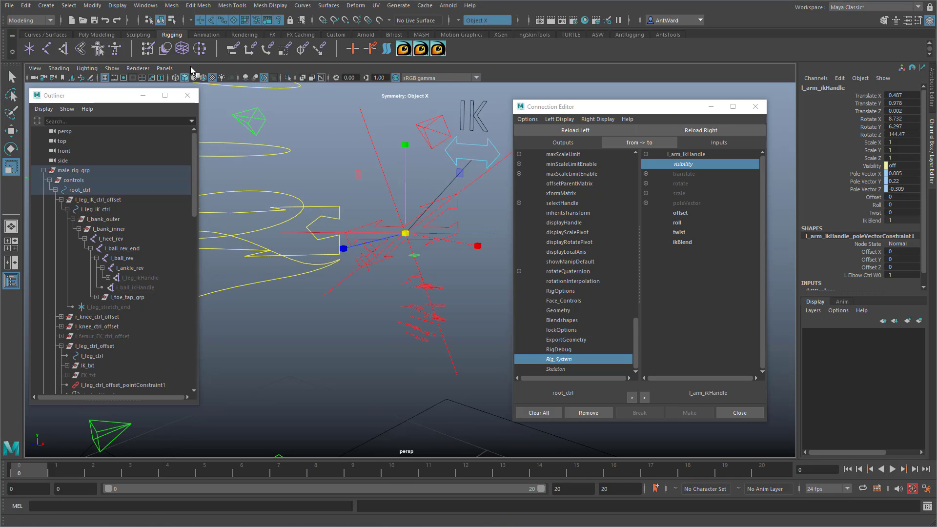
pyautogui.keyDown('alt'); pyautogui.moveTo(331, 277); pyautogui.dragTo(160, 255, button='right'); pyautogui.keyUp('alt')
pyautogui.keyDown('alt'); pyautogui.moveTo(333, 285); pyautogui.dragTo(353, 285); pyautogui.keyUp('alt')
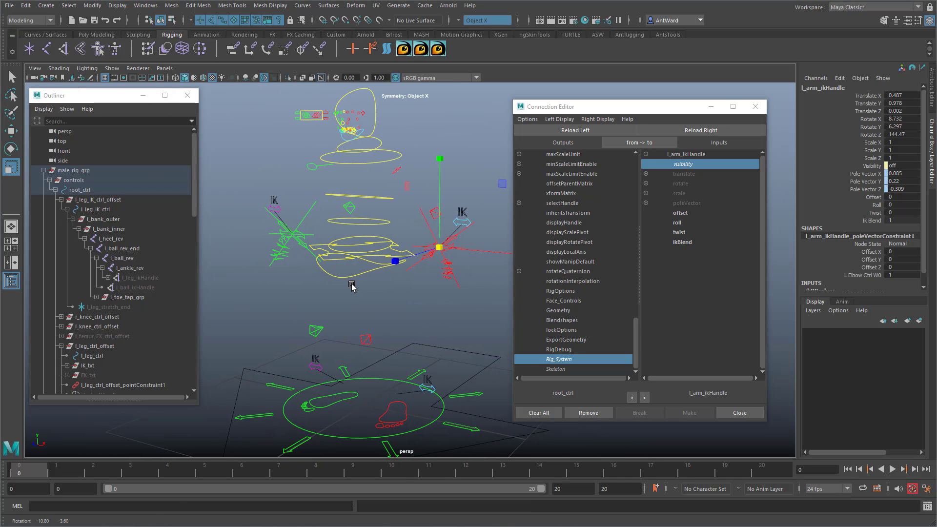
pyautogui.keyDown('alt'); pyautogui.moveTo(369, 243); pyautogui.dragTo(369, 250, button='middle'); pyautogui.keyUp('alt')
pyautogui.keyDown('alt'); pyautogui.moveTo(369, 252); pyautogui.dragTo(364, 271); pyautogui.keyUp('alt')
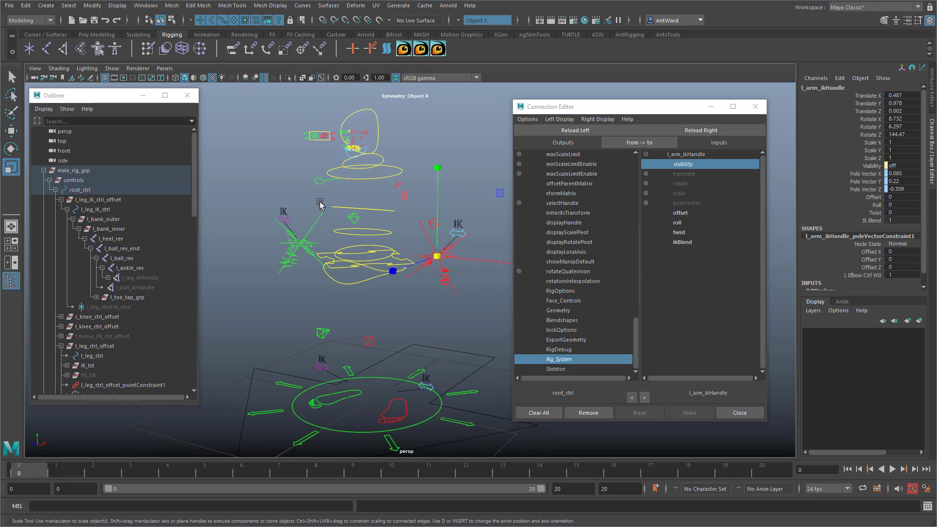
pyautogui.click(270, 156)
pyautogui.click(112, 69)
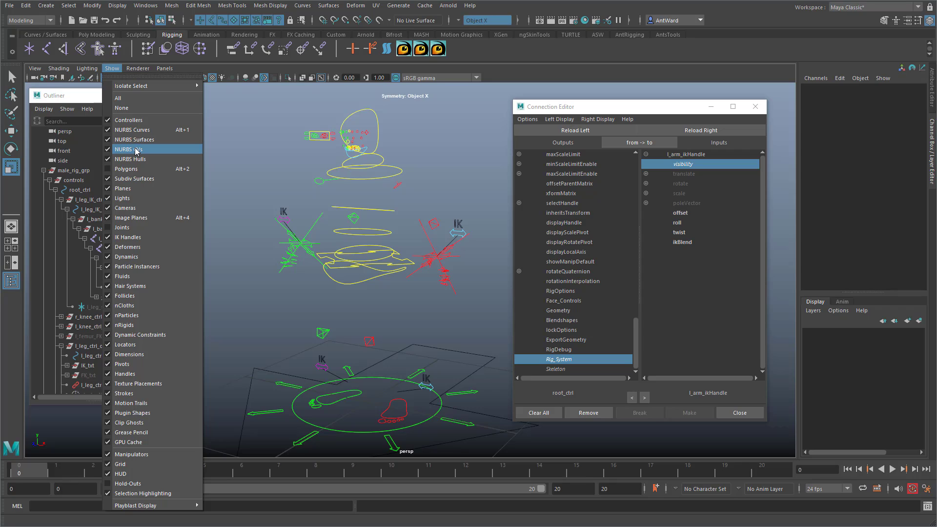
pyautogui.click(132, 129)
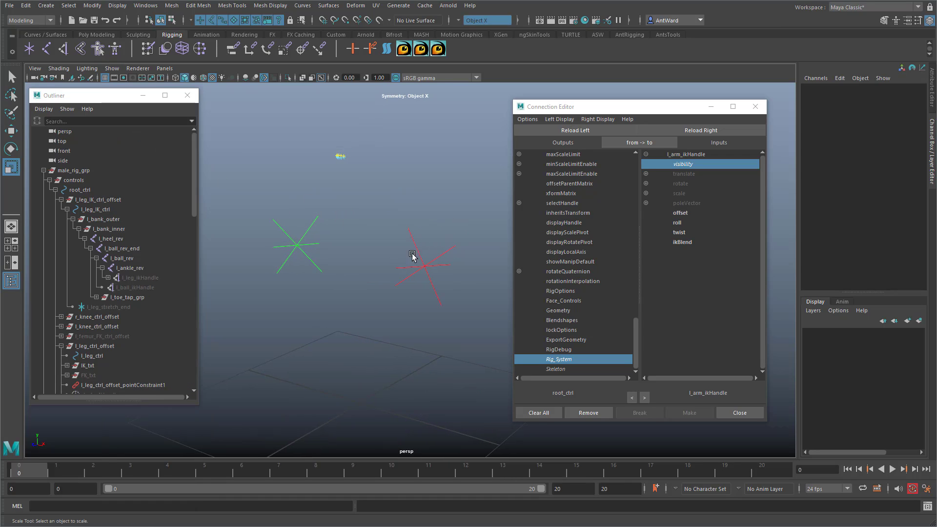
# Step: Try moving the left hand locator l_hand_claviclespace_position and undo the move
pyautogui.click(446, 256)
pyautogui.press('w')
pyautogui.moveTo(444, 266); pyautogui.dragTo(445, 195)
pyautogui.hotkey('ctrl', 'z')
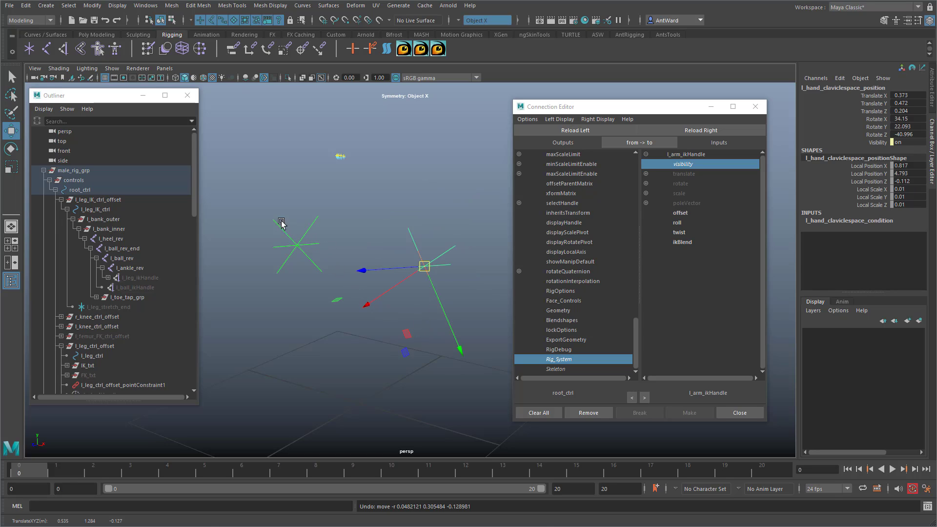
# Step: Select all the mouth control locators on the face
pyautogui.moveTo(281, 222); pyautogui.dragTo(367, 295)
pyautogui.moveTo(362, 235); pyautogui.dragTo(443, 302)
pyautogui.moveTo(333, 150); pyautogui.dragTo(367, 179)
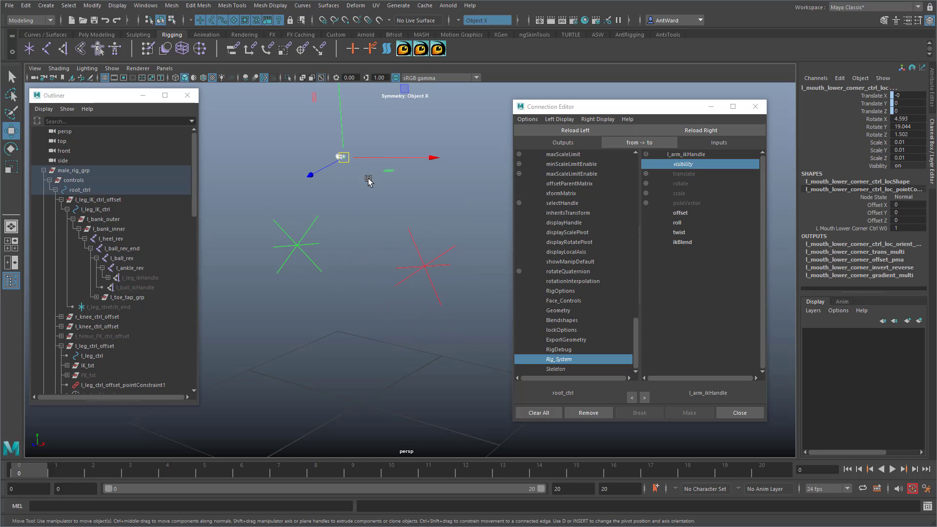
pyautogui.keyDown('alt'); pyautogui.moveTo(350, 209); pyautogui.dragTo(400, 328, button='middle'); pyautogui.keyUp('alt')
pyautogui.keyDown('alt'); pyautogui.moveTo(400, 327); pyautogui.dragTo(878, 263, button='right'); pyautogui.keyUp('alt')
pyautogui.keyDown('alt'); pyautogui.moveTo(436, 335); pyautogui.dragTo(305, 270); pyautogui.keyUp('alt')
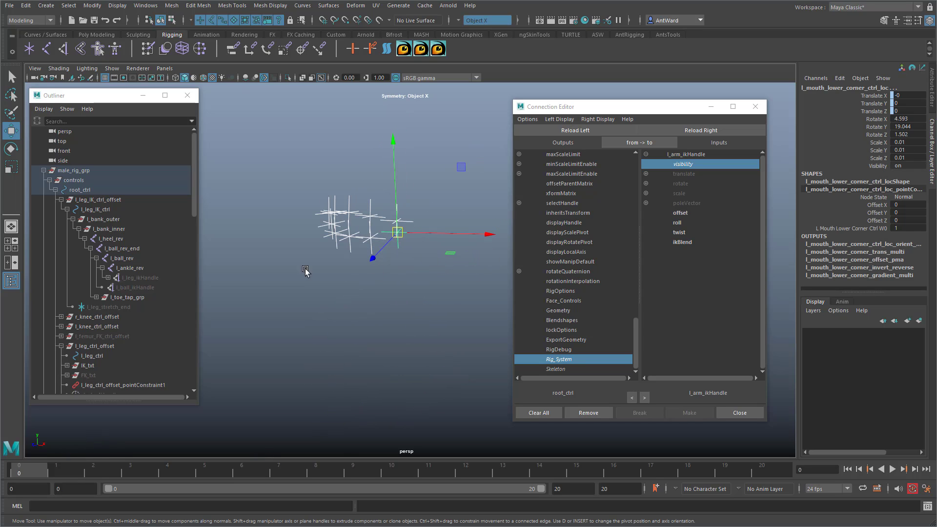
# Step: Reveal the mouth locators in the Outliner, select their parent offset groups, and load them as connection targets
pyautogui.click(43, 171)
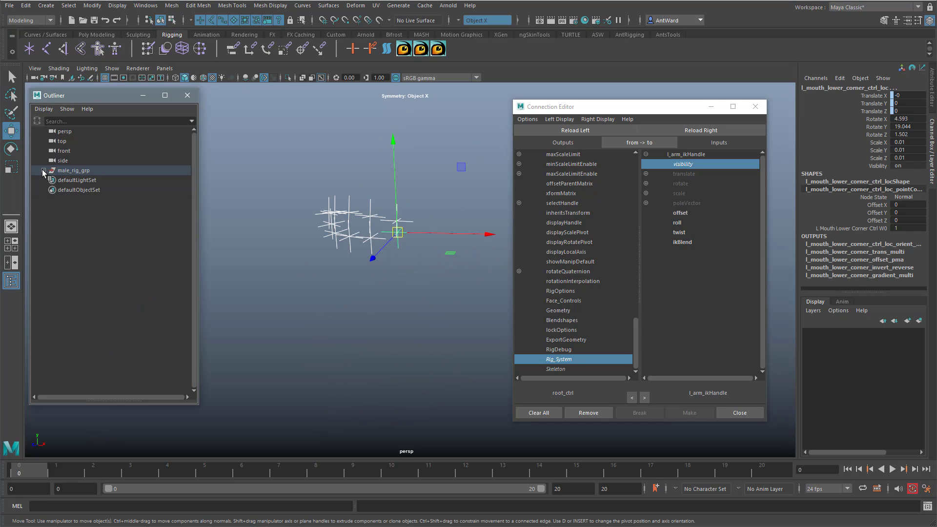
pyautogui.rightClick(132, 266)
pyautogui.click(146, 295)
pyautogui.moveTo(197, 317); pyautogui.dragTo(262, 319)
pyautogui.press('Up')
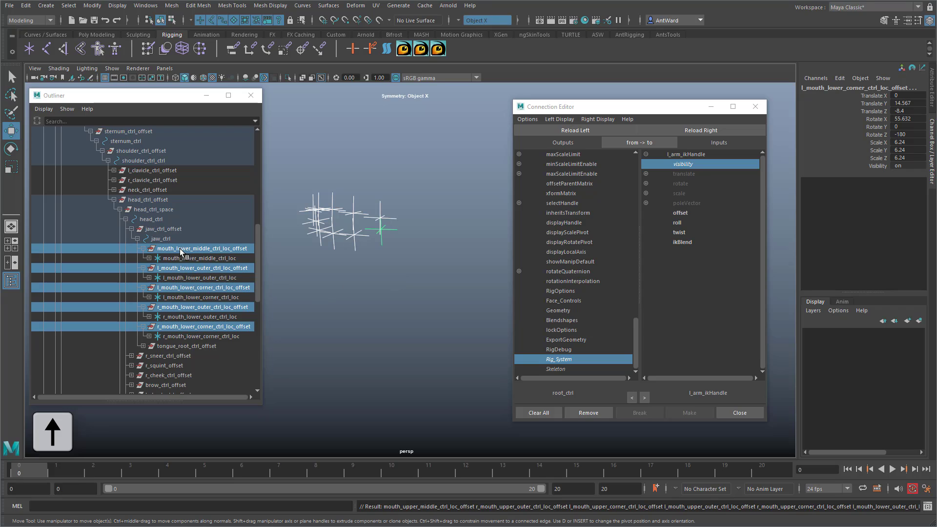
pyautogui.click(694, 130)
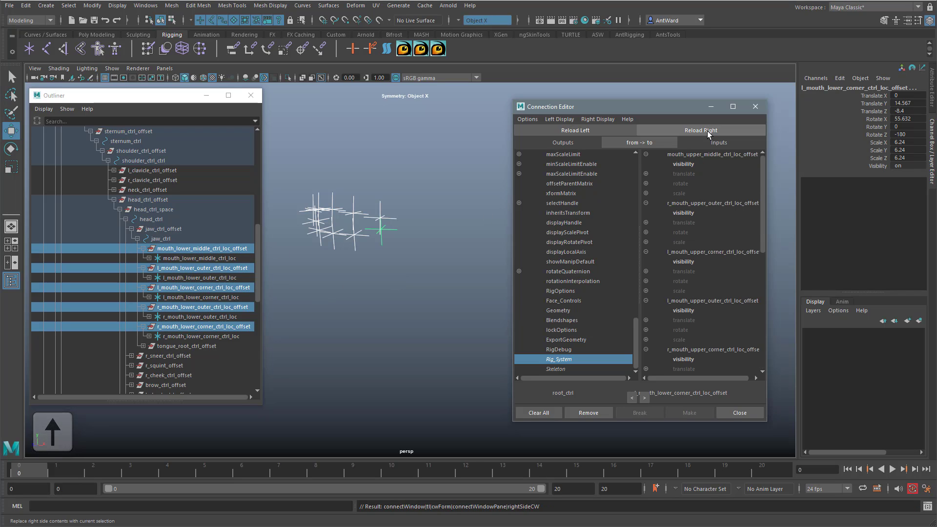
# Step: Connect root_ctrl's Rig_System to the visibility of the middle, outer and corner upper mouth locator offset groups
pyautogui.click(685, 164)
pyautogui.click(686, 213)
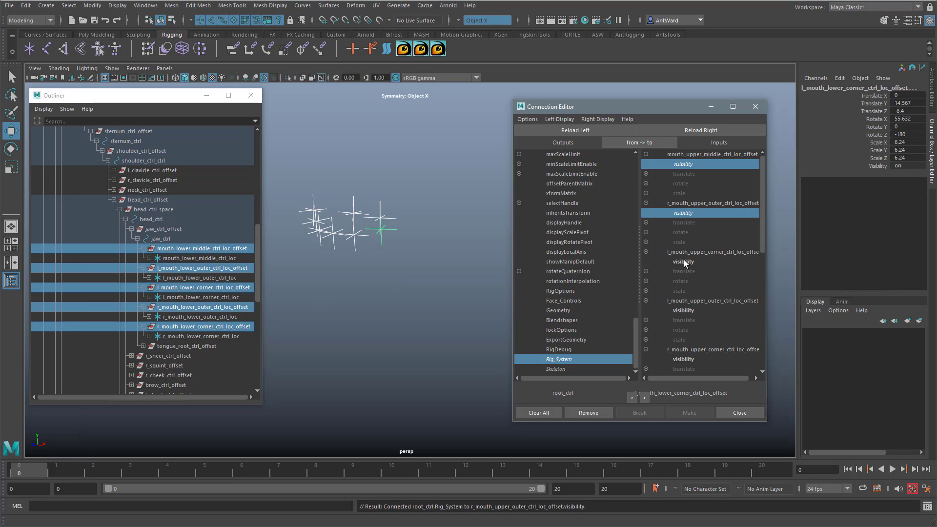
pyautogui.click(686, 263)
pyautogui.click(689, 311)
pyautogui.click(687, 360)
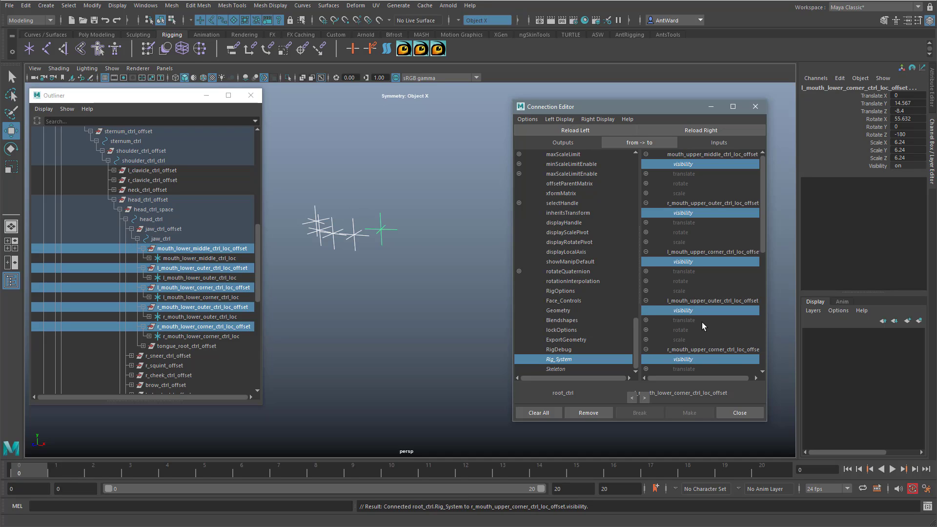
# Step: Connect root_ctrl's Rig_System to the visibility of the middle, outer and corner lower mouth locator offset groups
pyautogui.scroll(-5, 703, 326)
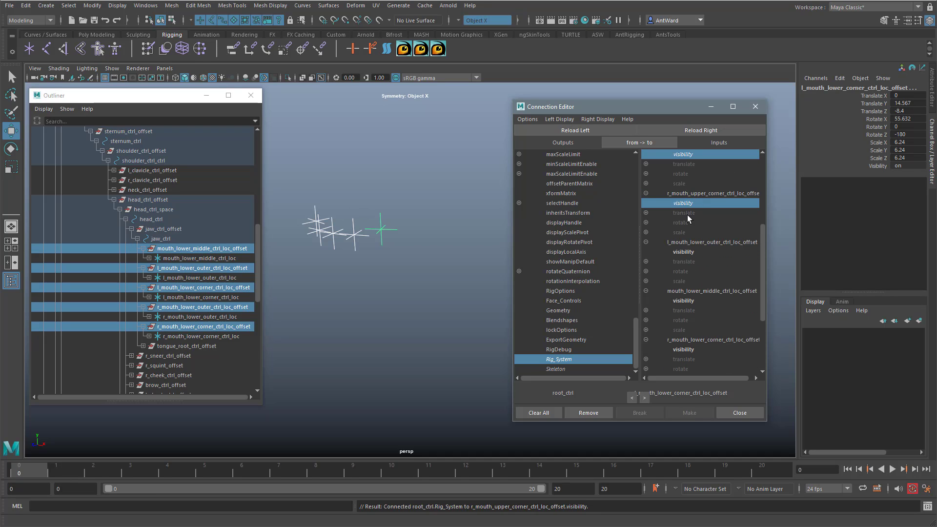
pyautogui.click(687, 254)
pyautogui.click(689, 302)
pyautogui.click(690, 350)
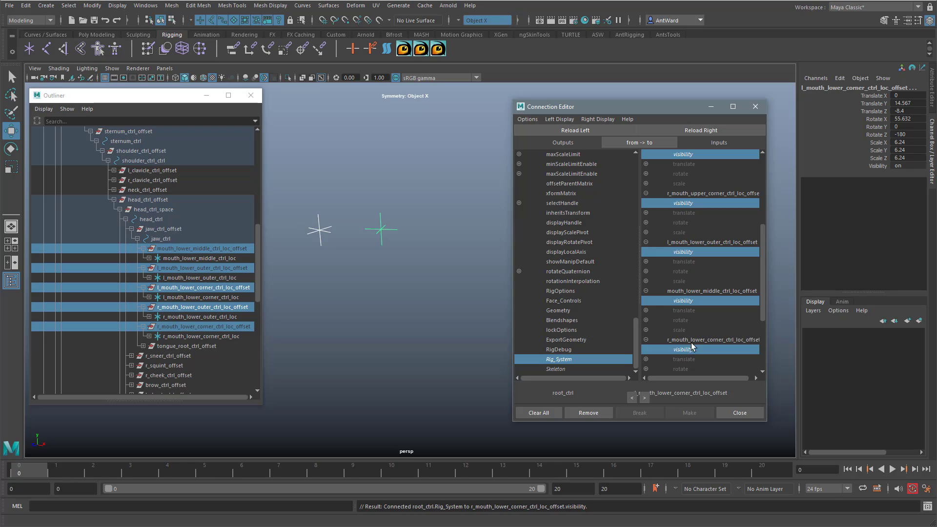
pyautogui.scroll(-3, 700, 338)
pyautogui.click(692, 323)
pyautogui.scroll(-1, 692, 324)
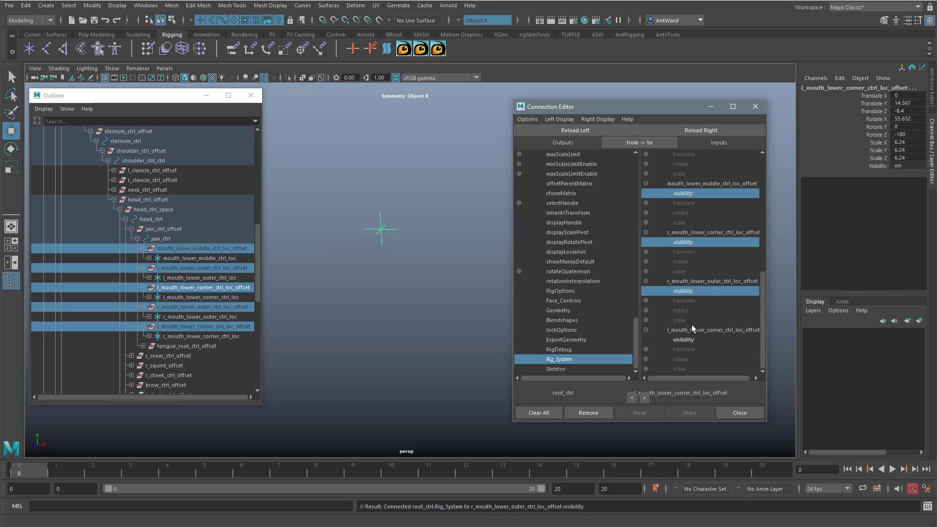
pyautogui.click(686, 340)
pyautogui.scroll(4, 696, 304)
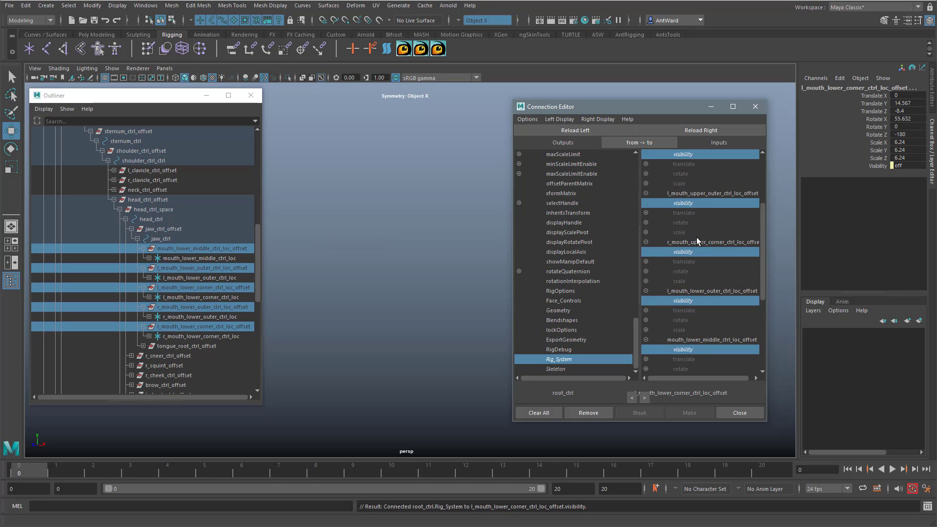
pyautogui.scroll(-4, 697, 239)
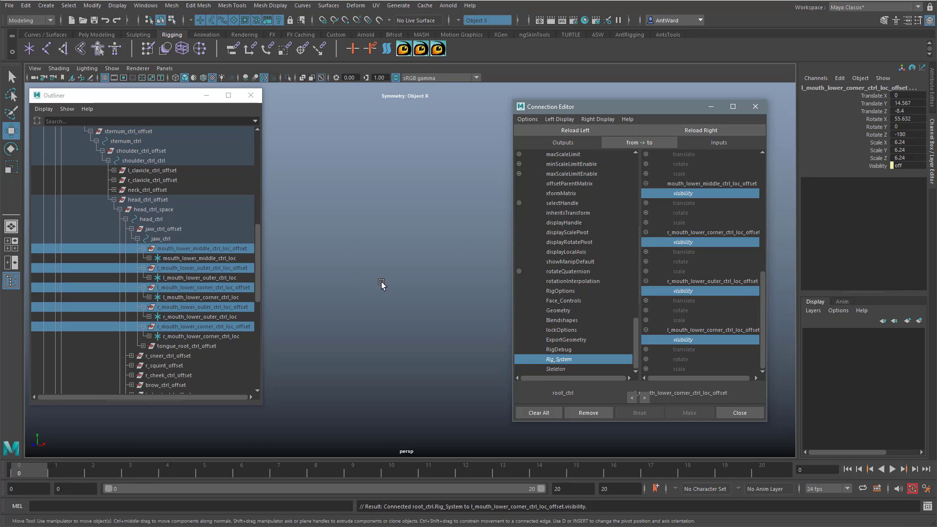
# Step: Collapse male_rig_grp in the Outliner, clear the selection, and show all object types in the perspective viewport
pyautogui.press('f')
pyautogui.scroll(10, 251, 272)
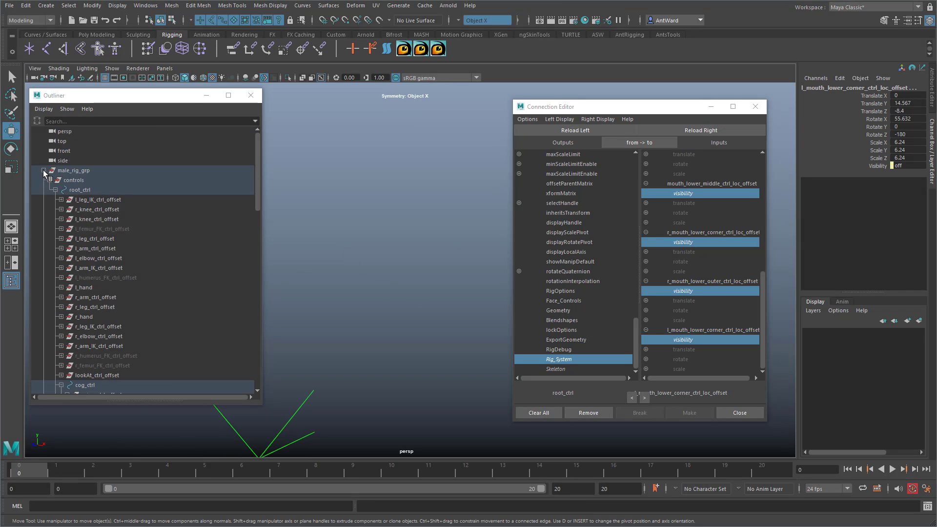
pyautogui.click(43, 171)
pyautogui.click(355, 330)
pyautogui.scroll(-5, 430, 335)
pyautogui.keyDown('alt'); pyautogui.moveTo(430, 335); pyautogui.dragTo(389, 243, button='middle'); pyautogui.keyUp('alt')
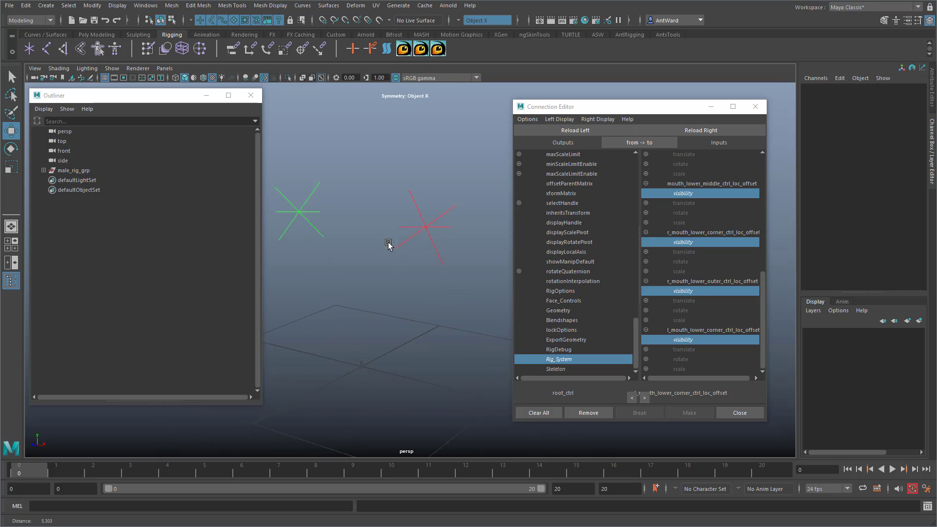
pyautogui.click(112, 68)
pyautogui.click(121, 100)
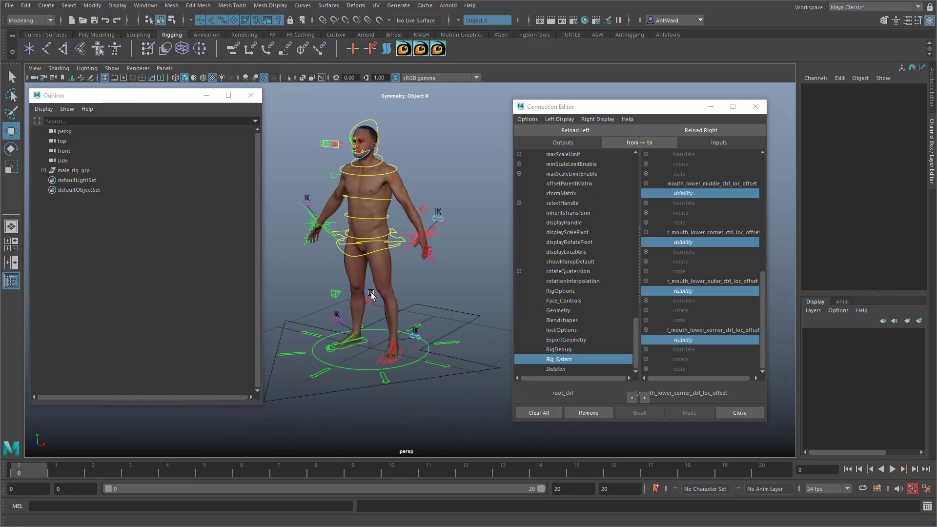
# Step: Select the reverse-foot heel joints l_heel_rev and r_heel_rev at the feet and reveal them in the Outliner
pyautogui.moveTo(394, 290)
pyautogui.keyDown('alt'); pyautogui.mouseDown()
pyautogui.moveTo(436, 302)
pyautogui.moveTo(416, 293)
pyautogui.moveTo(427, 297)
pyautogui.moveTo(398, 308)
pyautogui.mouseUp(); pyautogui.keyUp('alt')
pyautogui.keyDown('alt'); pyautogui.moveTo(383, 324); pyautogui.dragTo(406, 256, button='middle'); pyautogui.keyUp('alt')
pyautogui.keyDown('alt'); pyautogui.moveTo(406, 257); pyautogui.dragTo(768, 310, button='right'); pyautogui.keyUp('alt')
pyautogui.keyDown('alt'); pyautogui.moveTo(442, 402); pyautogui.dragTo(426, 400); pyautogui.keyUp('alt')
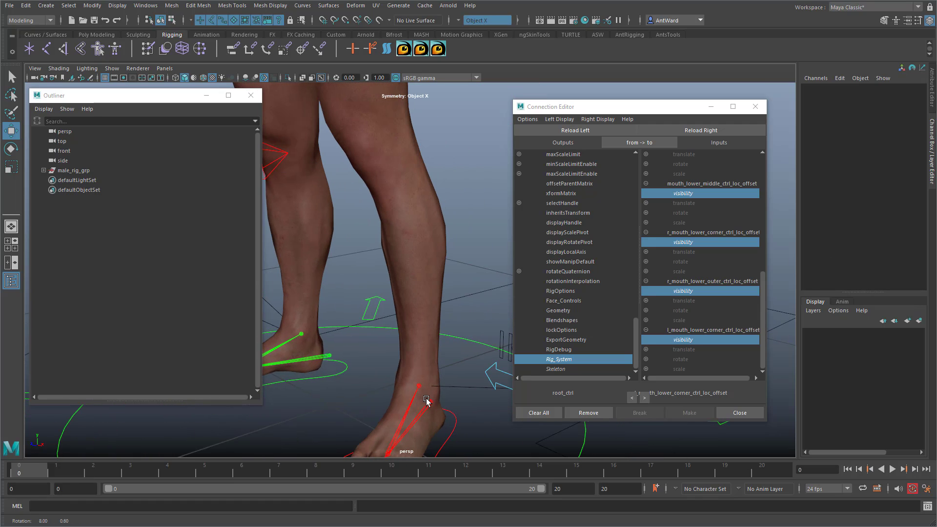
pyautogui.click(430, 400)
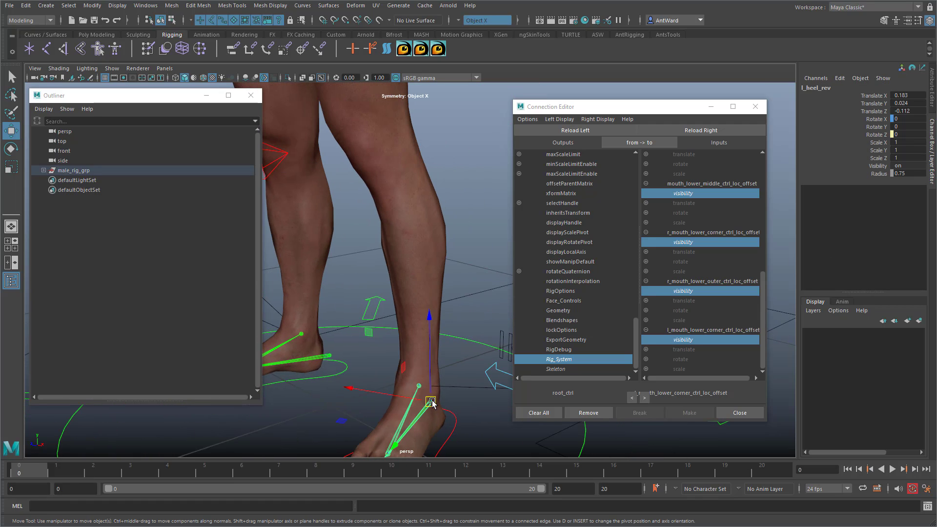
pyautogui.keyDown('shift'); pyautogui.click(332, 359); pyautogui.keyUp('shift')
pyautogui.rightClick(176, 305)
pyautogui.click(195, 332)
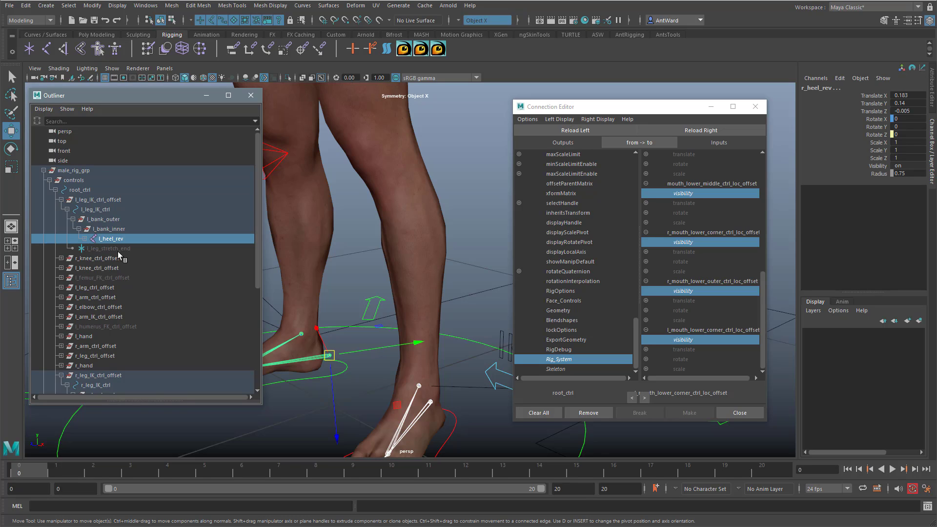
# Step: Load l_bank_outer and r_bank_outer as connection targets and connect Rig_System to the visibility of both groups
pyautogui.click(104, 220)
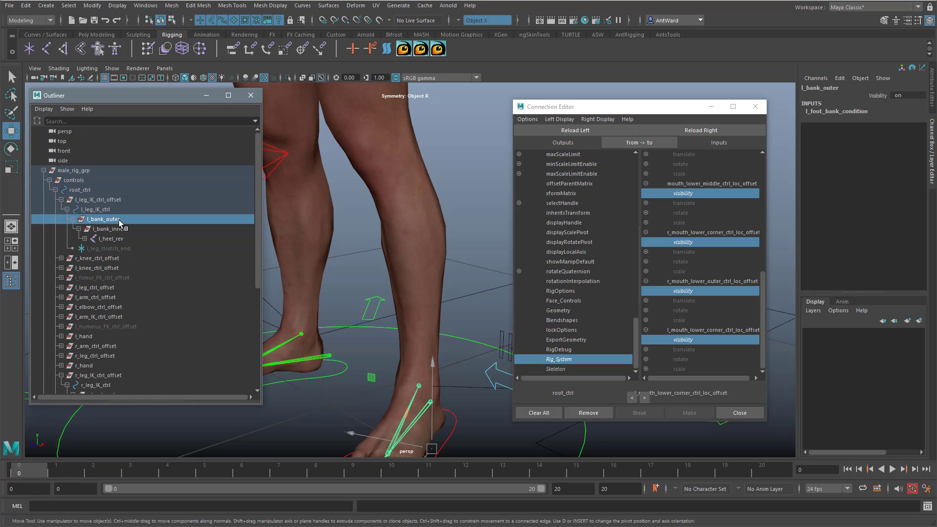
pyautogui.scroll(-3, 141, 359)
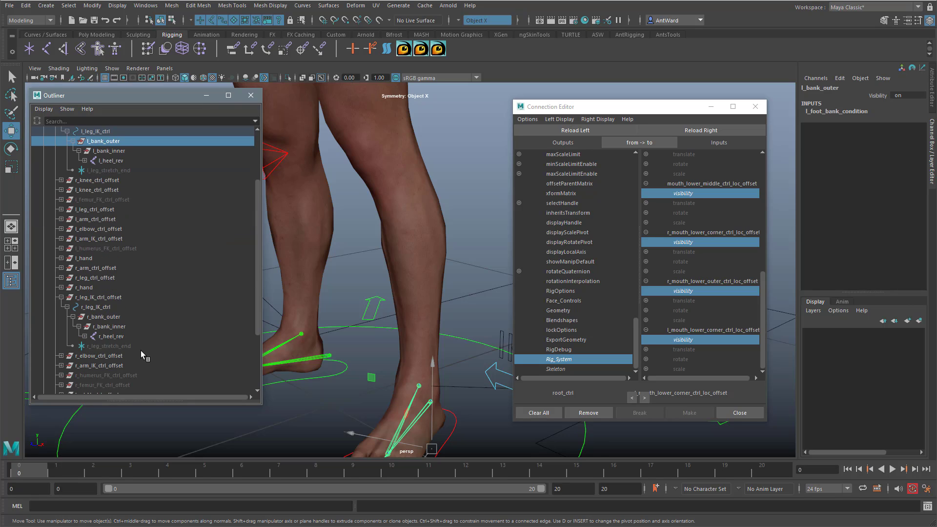
pyautogui.keyDown('ctrl'); pyautogui.click(114, 318); pyautogui.keyUp('ctrl')
pyautogui.click(701, 130)
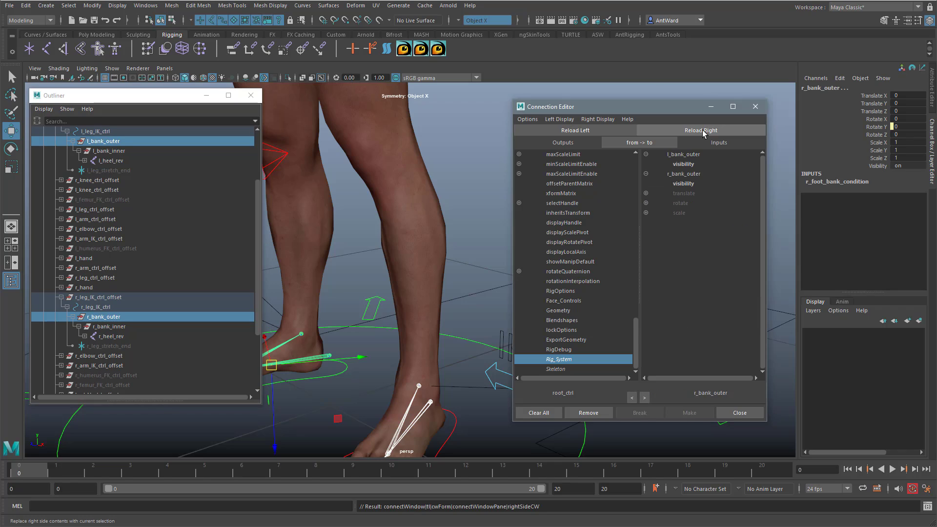
pyautogui.click(695, 164)
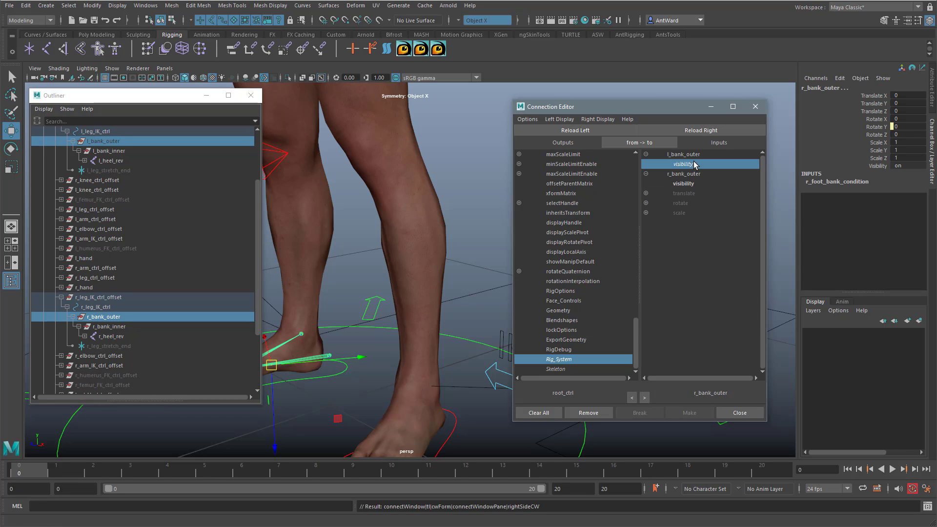
pyautogui.click(684, 184)
# Step: Select the entire character and rig to examine which elements can still be picked, including the body mesh
pyautogui.keyDown('alt'); pyautogui.moveTo(436, 193); pyautogui.dragTo(406, 275, button='middle'); pyautogui.keyUp('alt')
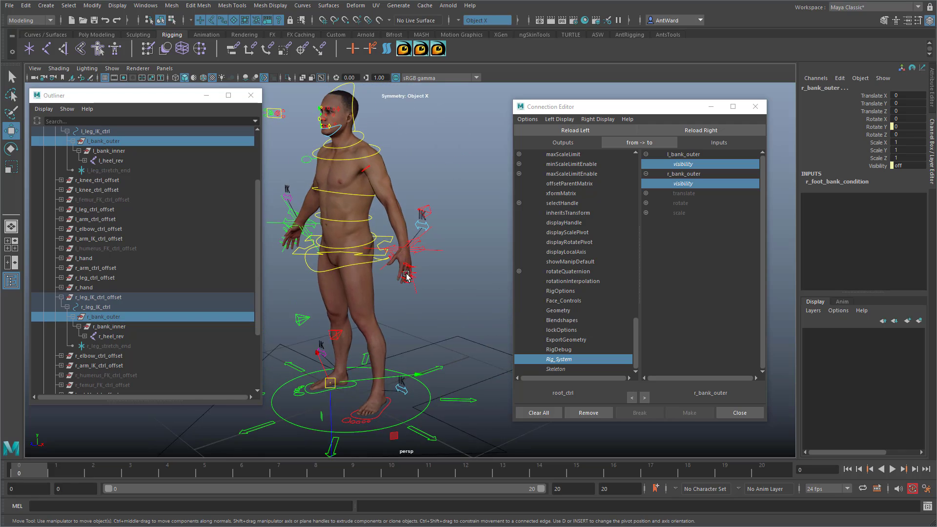
pyautogui.keyDown('alt'); pyautogui.moveTo(406, 275); pyautogui.dragTo(429, 271); pyautogui.keyUp('alt')
pyautogui.click(443, 334)
pyautogui.keyDown('alt'); pyautogui.moveTo(409, 328); pyautogui.dragTo(421, 324); pyautogui.keyUp('alt')
pyautogui.keyDown('alt'); pyautogui.moveTo(421, 324); pyautogui.dragTo(358, 305, button='right'); pyautogui.keyUp('alt')
pyautogui.moveTo(296, 112); pyautogui.dragTo(531, 427)
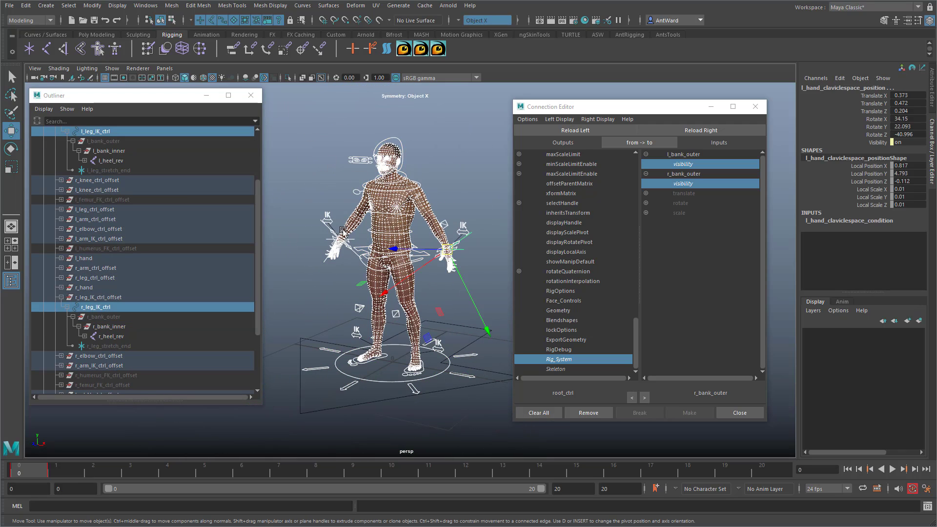
pyautogui.keyDown('alt'); pyautogui.moveTo(379, 244); pyautogui.dragTo(486, 248, button='right'); pyautogui.keyUp('alt')
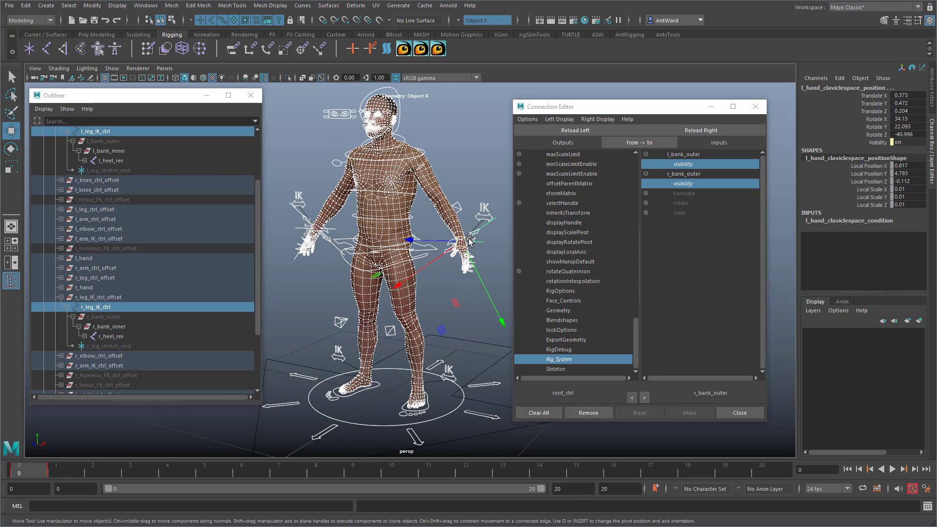
pyautogui.moveTo(454, 266)
pyautogui.keyDown('alt'); pyautogui.mouseDown()
pyautogui.moveTo(392, 274)
pyautogui.moveTo(439, 271)
pyautogui.mouseUp(); pyautogui.keyUp('alt')
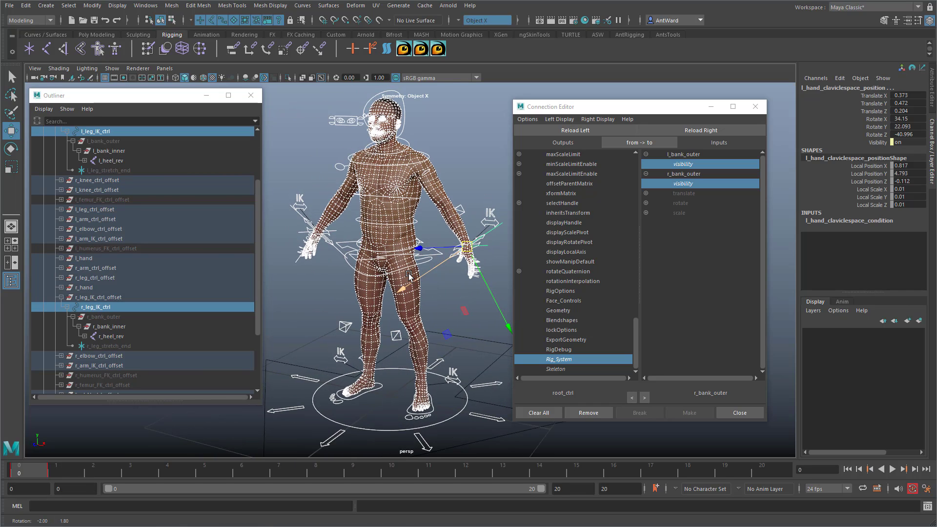
pyautogui.click(385, 220)
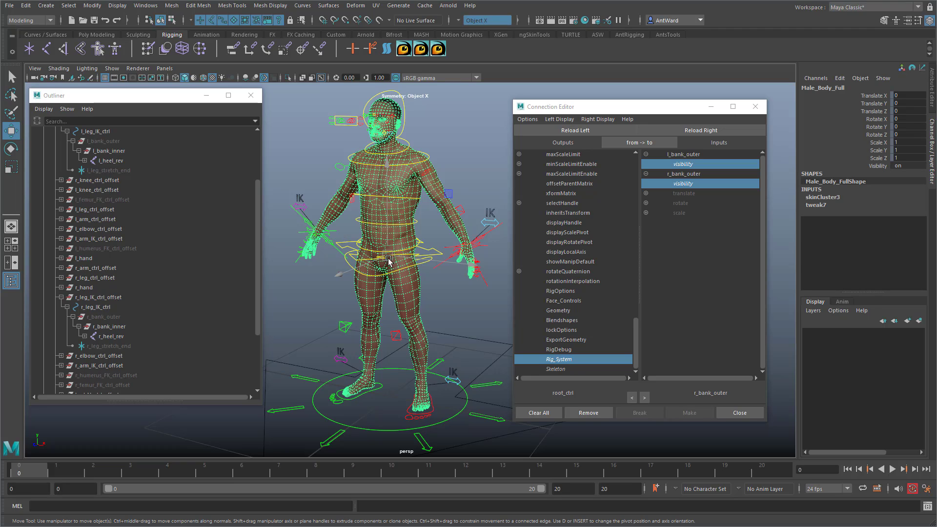
# Step: Select root_ctrl and view the available options of its Export Geometry attribute
pyautogui.click(463, 397)
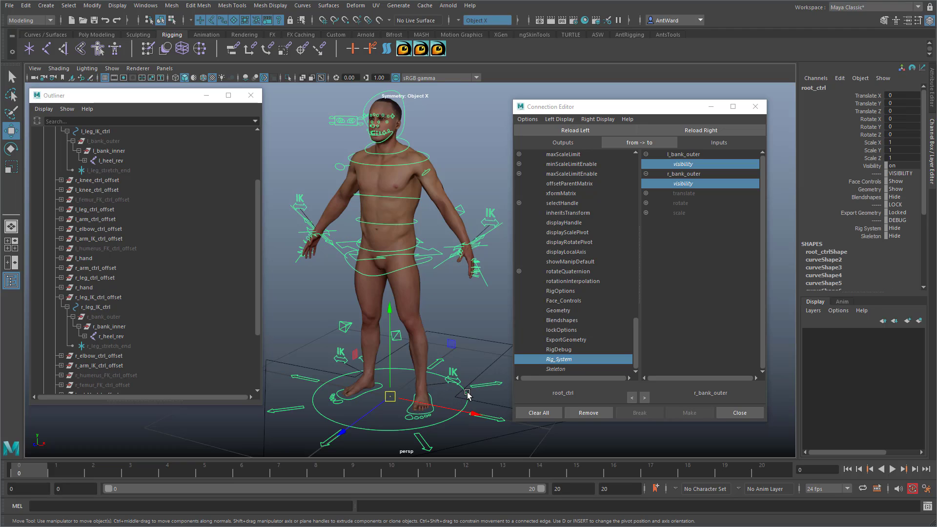
pyautogui.click(855, 215)
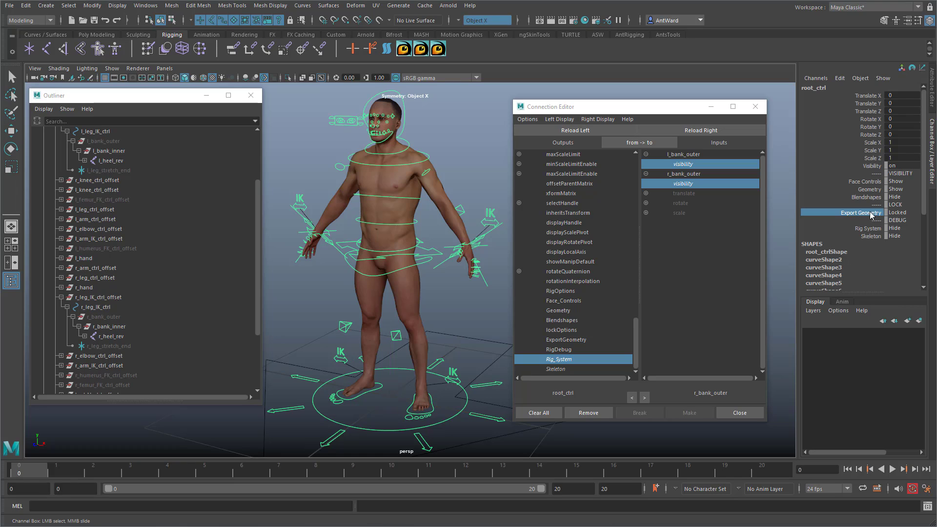
pyautogui.click(905, 214)
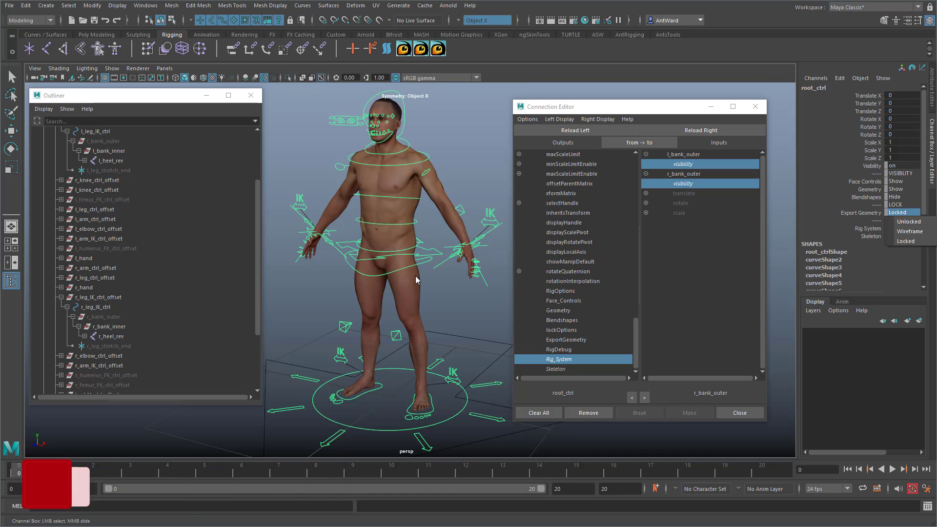
pyautogui.keyDown('alt'); pyautogui.moveTo(378, 249); pyautogui.dragTo(374, 253); pyautogui.keyUp('alt')
# Step: Collapse the Outliner hierarchy, reveal the Male_Body_Full mesh in it, and load that mesh as the connection target
pyautogui.scroll(3, 87, 234)
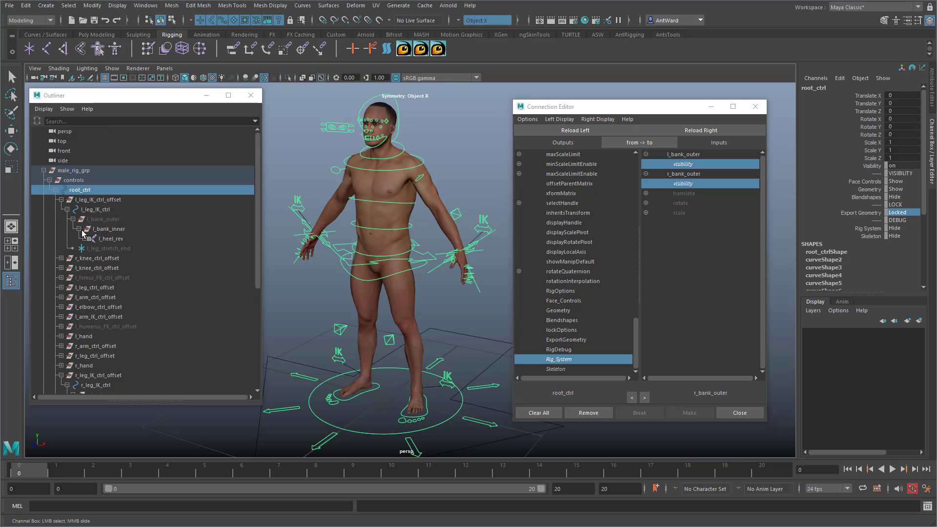
pyautogui.click(44, 170)
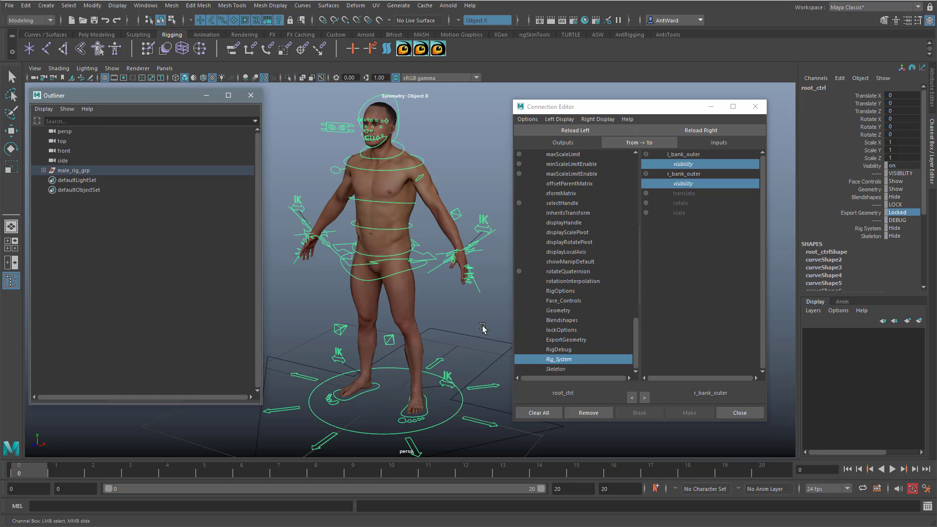
pyautogui.click(401, 293)
pyautogui.rightClick(142, 254)
pyautogui.click(156, 280)
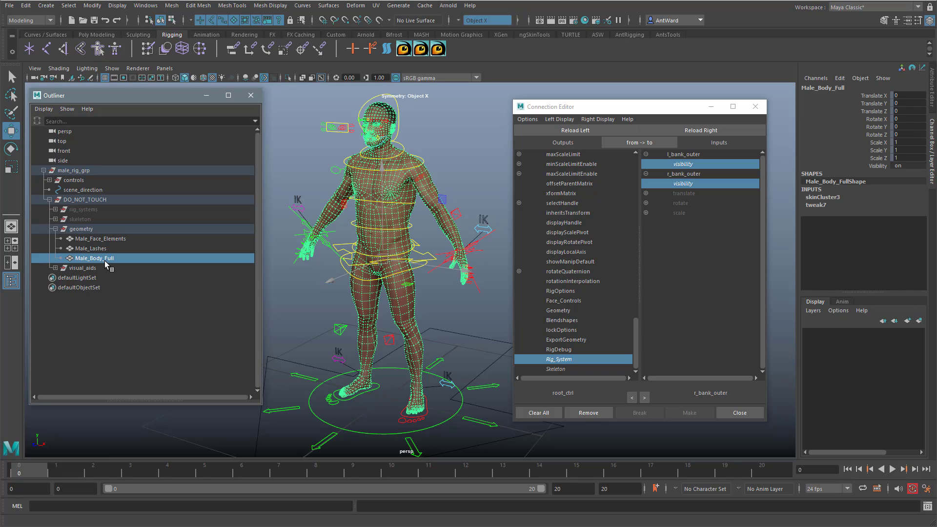
pyautogui.click(740, 133)
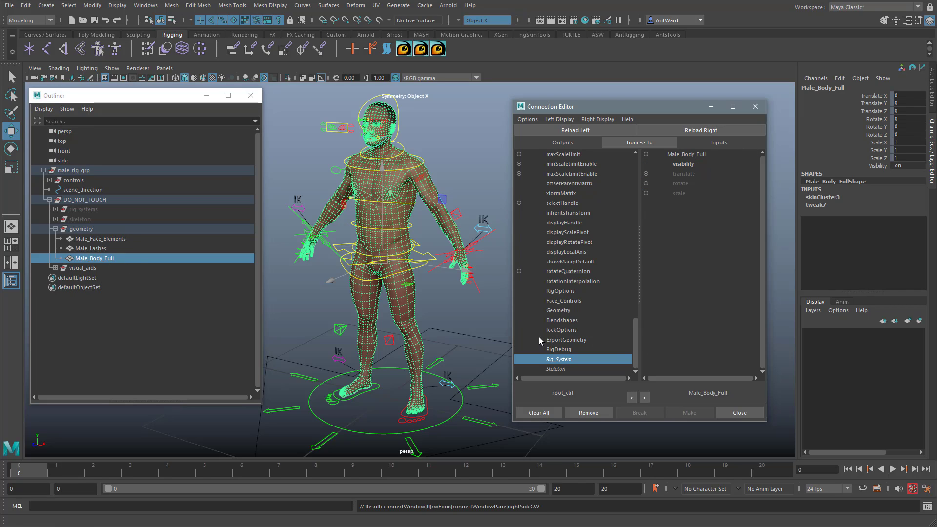
# Step: Choose ExportGeometry as the source attribute and show the non-keyable attributes of Male_Body_Full
pyautogui.click(566, 340)
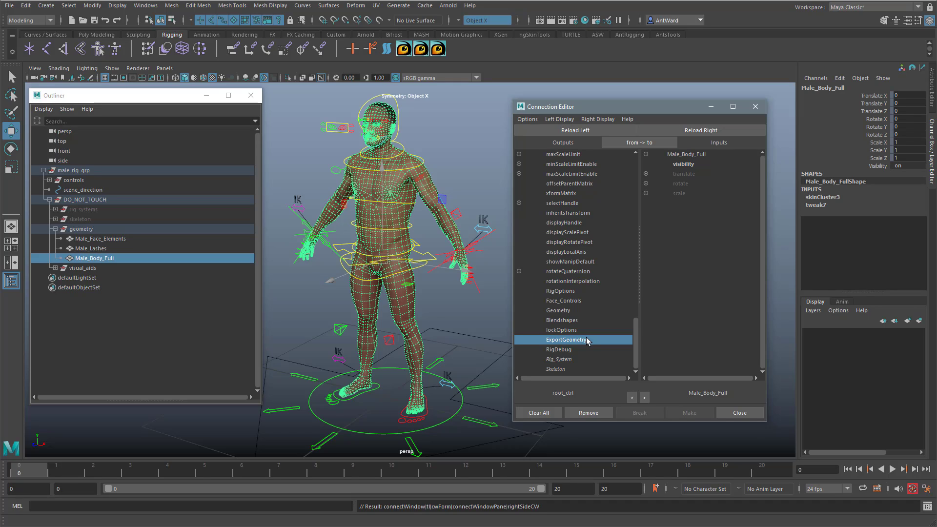
pyautogui.click(605, 120)
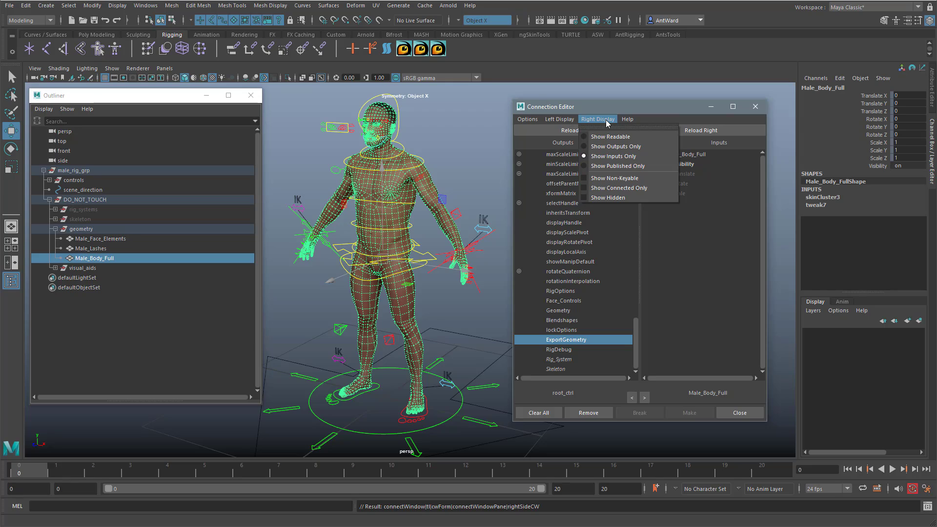
pyautogui.click(622, 177)
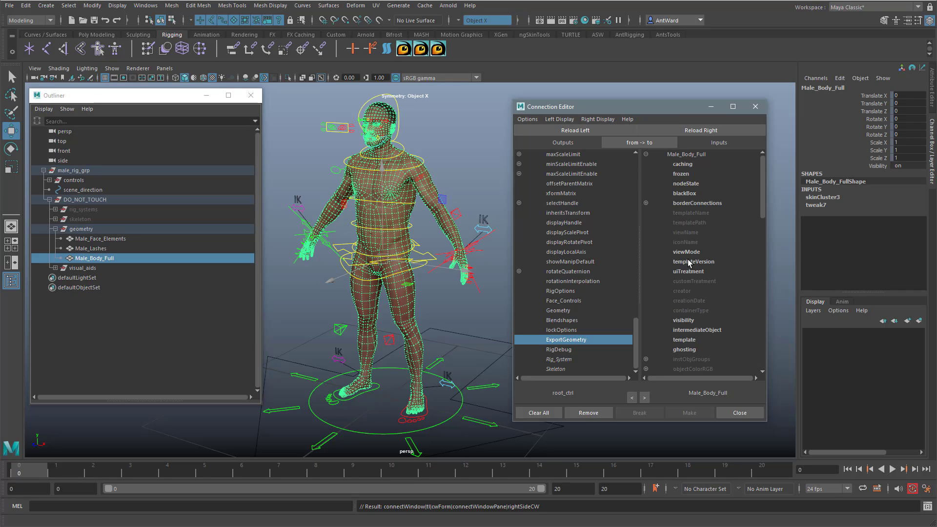
# Step: Connect ExportGeometry to the overrideDisplayType attribute within Male_Body_Full's drawOverride
pyautogui.scroll(-8, 719, 276)
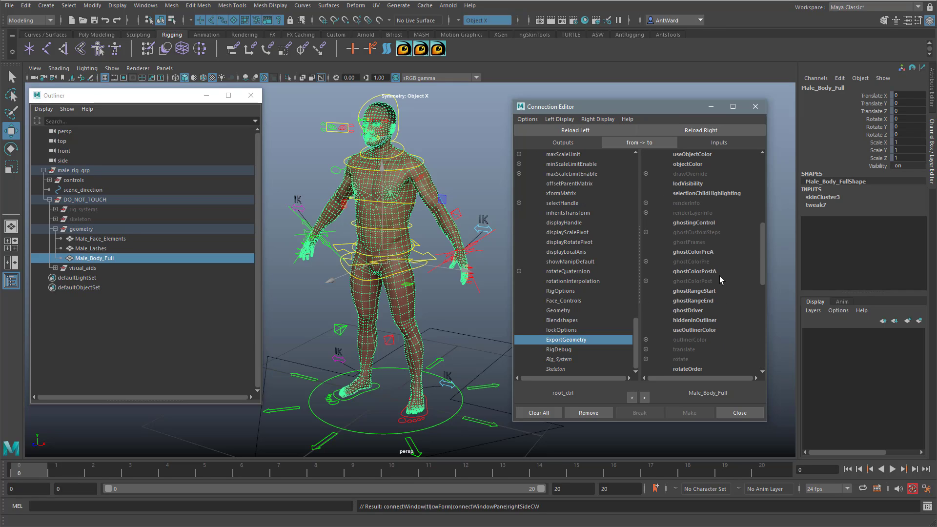
pyautogui.scroll(-3, 719, 277)
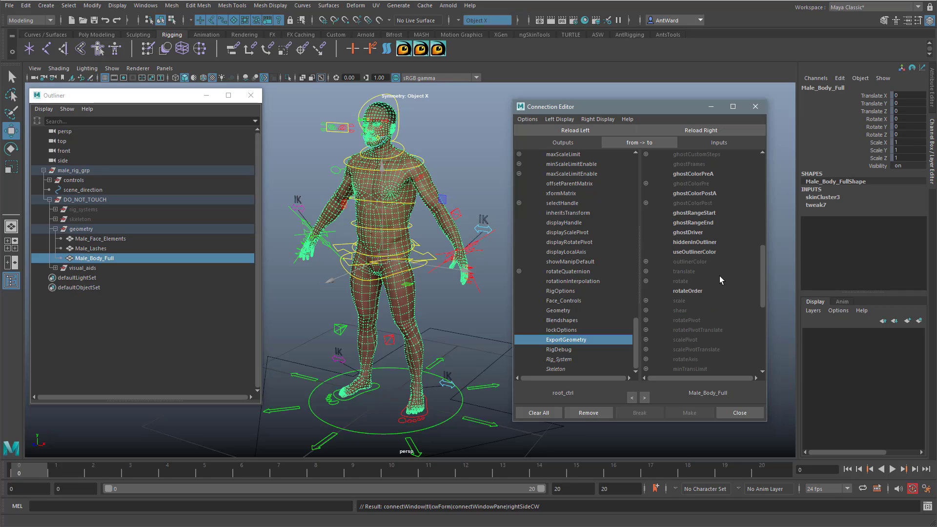
pyautogui.scroll(-7, 719, 276)
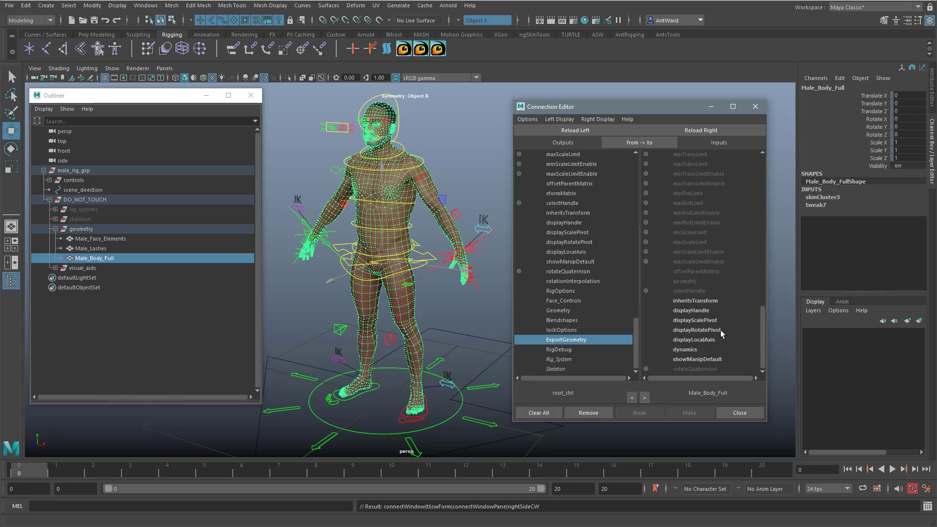
pyautogui.scroll(3, 721, 332)
pyautogui.scroll(3, 721, 331)
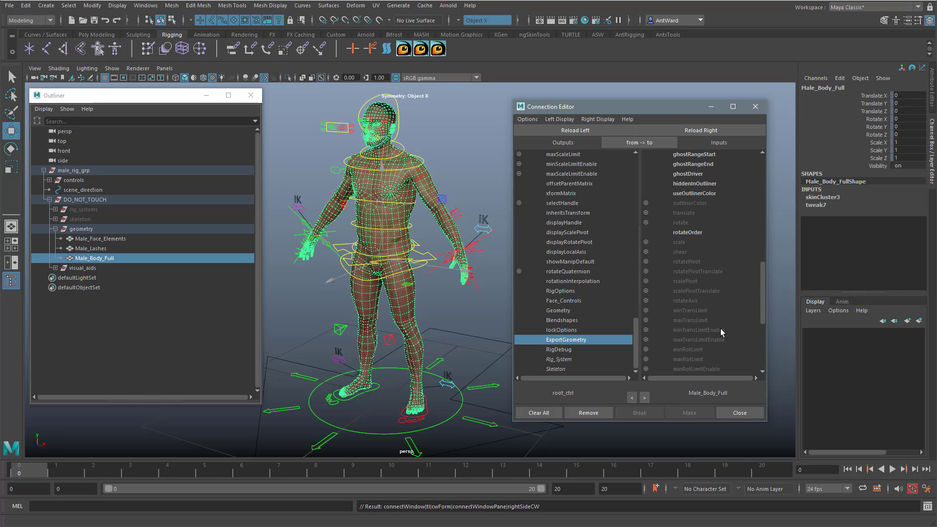
pyautogui.scroll(3, 720, 331)
pyautogui.scroll(3, 720, 332)
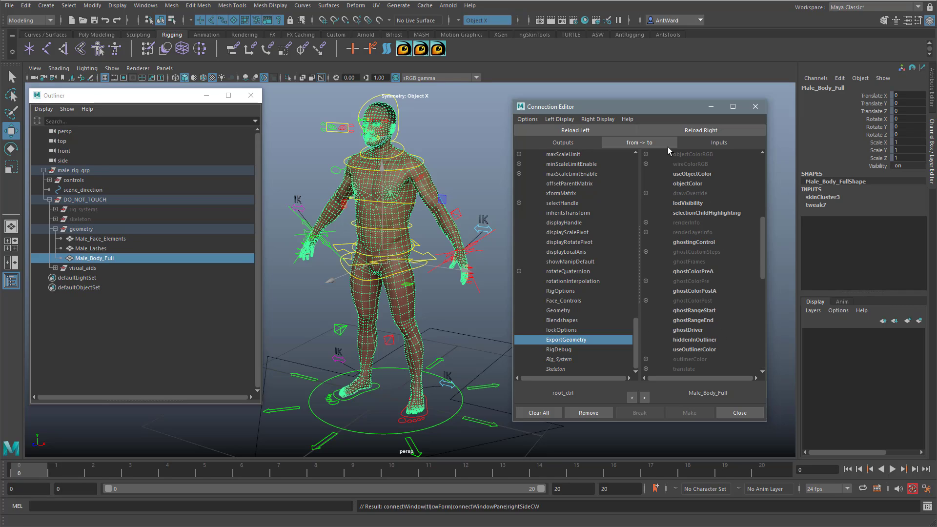
pyautogui.click(646, 194)
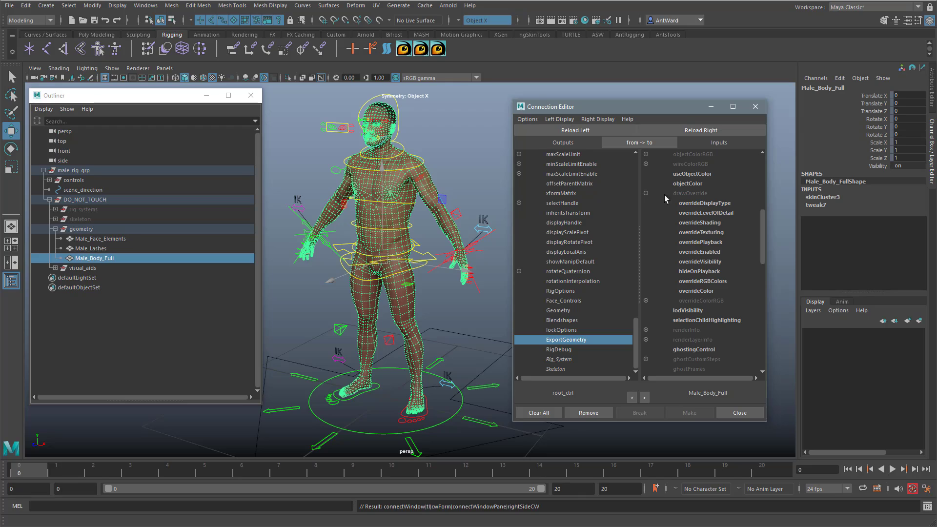
pyautogui.click(714, 202)
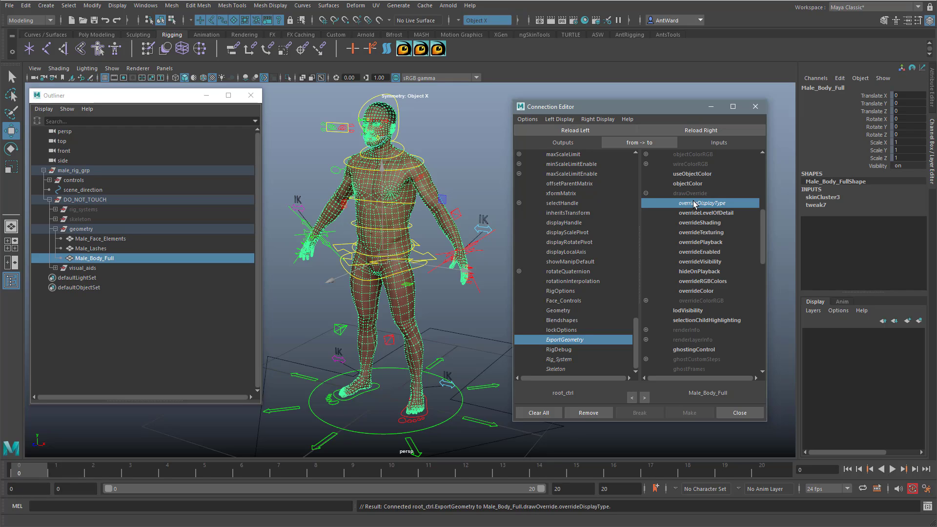
# Step: Load Male_Lashes as the connection target and connect ExportGeometry to its overrideDisplayType
pyautogui.click(104, 247)
pyautogui.click(699, 130)
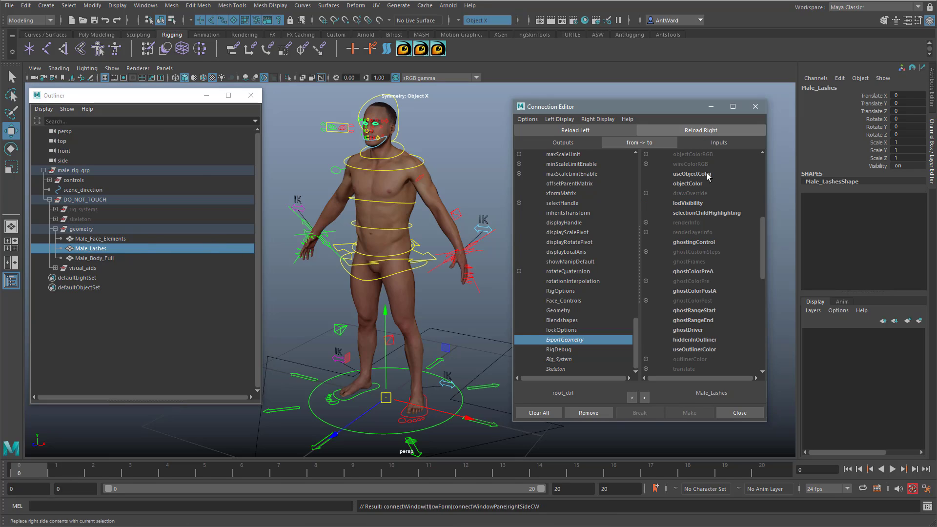
pyautogui.click(646, 193)
pyautogui.click(716, 203)
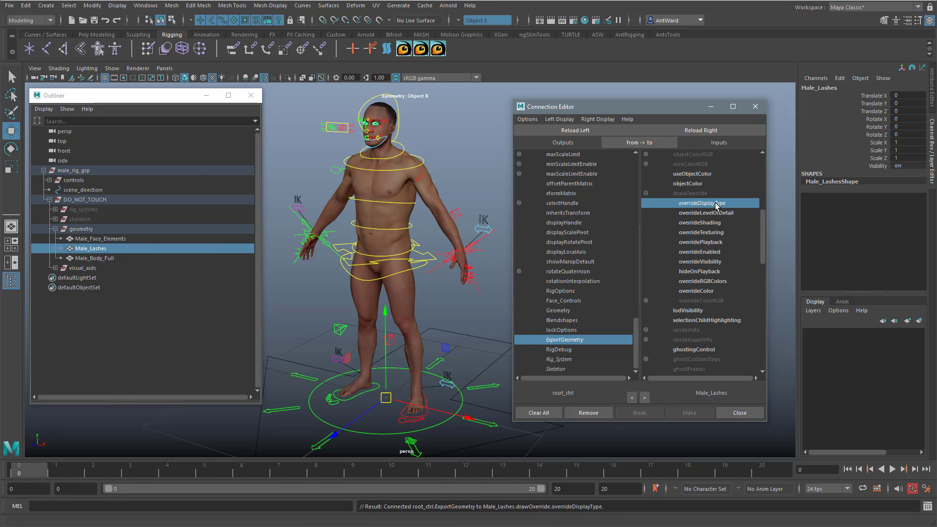
# Step: Load Male_Face_Elements as the connection target and connect ExportGeometry to its overrideDisplayType
pyautogui.click(105, 239)
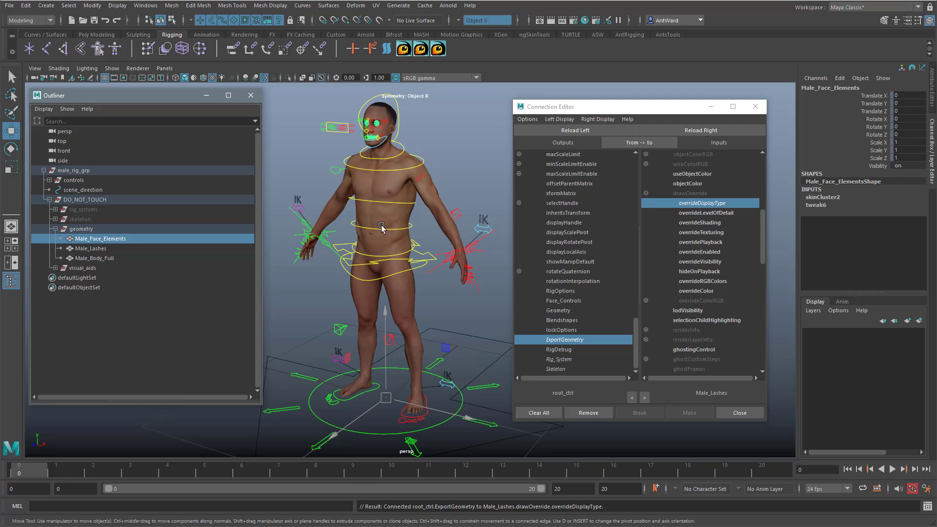
pyautogui.click(728, 132)
pyautogui.click(647, 194)
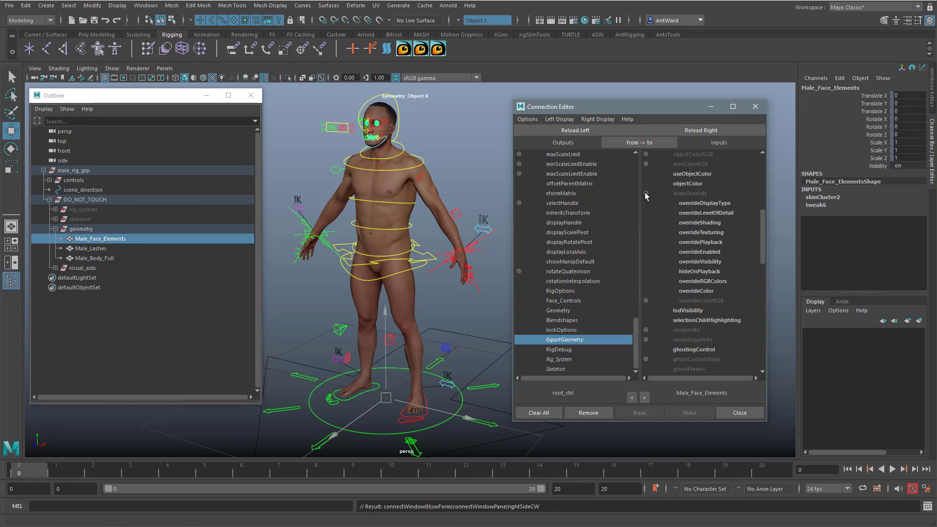
pyautogui.click(716, 204)
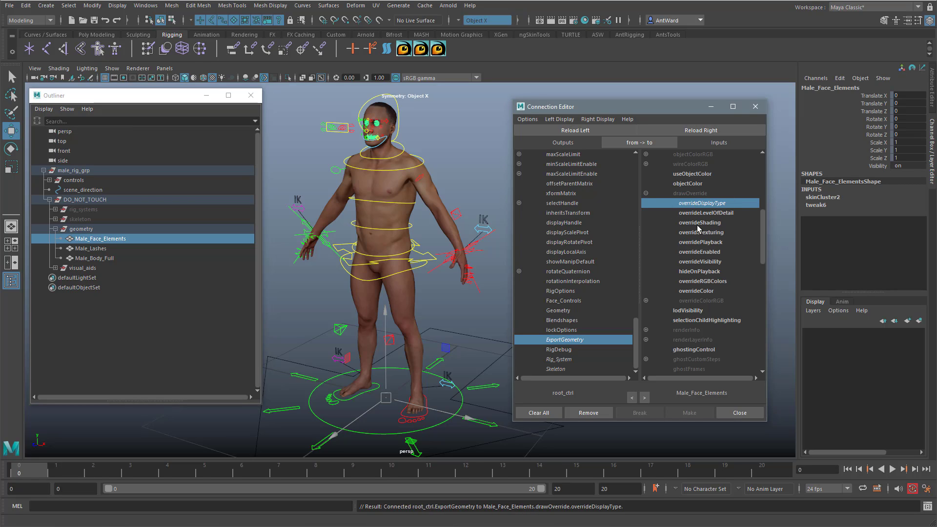
# Step: Select the body mesh, close the Connection Editor and show the attributes of the Male_Body_Full transform
pyautogui.click(400, 213)
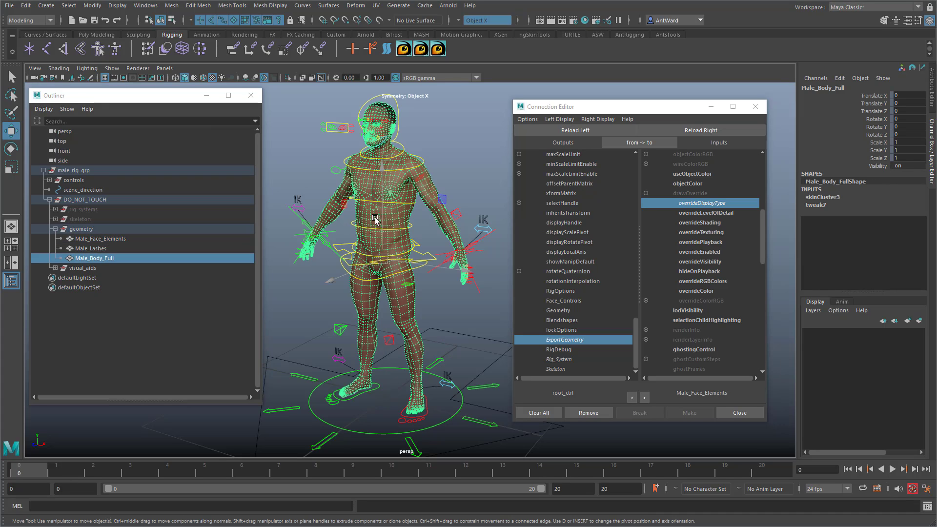
pyautogui.click(933, 100)
pyautogui.click(755, 106)
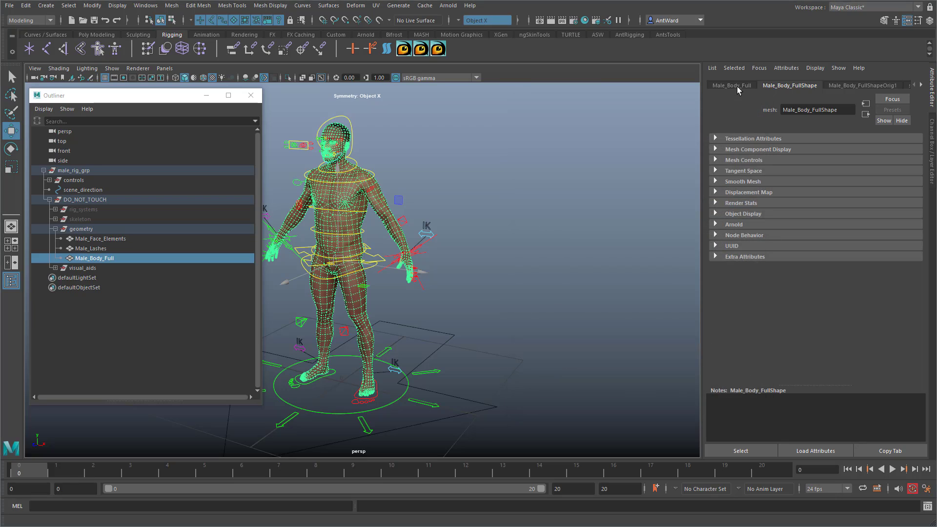
pyautogui.click(738, 88)
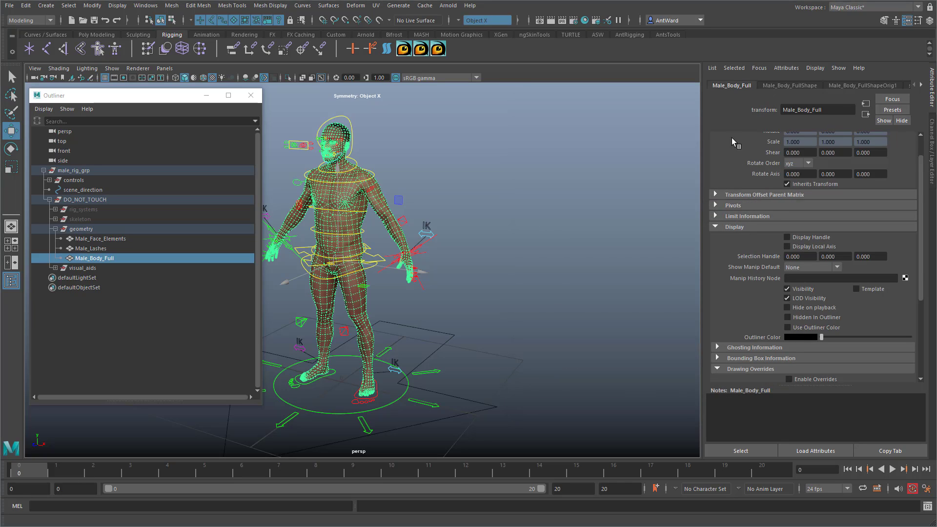
# Step: Enable the drawing overrides on Male_Body_Full and view the available Display Type options
pyautogui.click(741, 227)
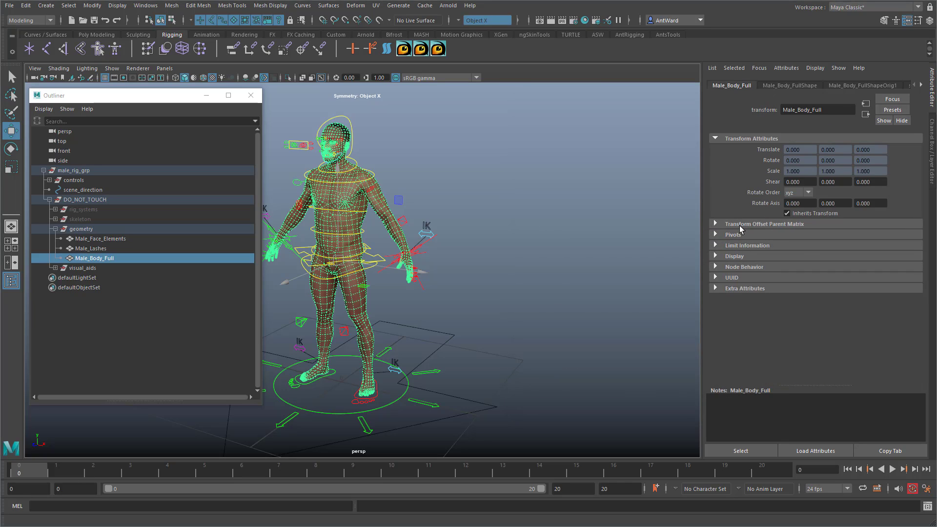
pyautogui.click(734, 257)
pyautogui.click(735, 258)
pyautogui.click(735, 257)
pyautogui.scroll(-3, 735, 292)
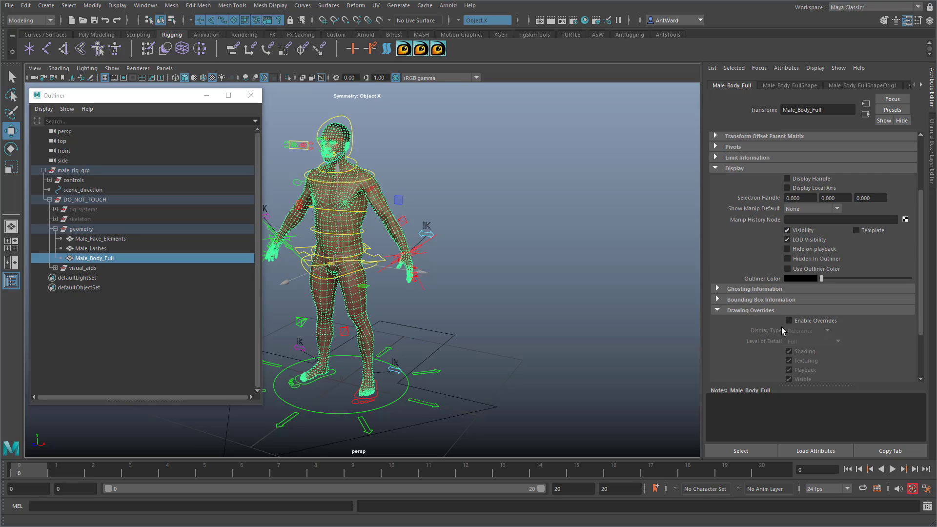
pyautogui.scroll(-3, 758, 358)
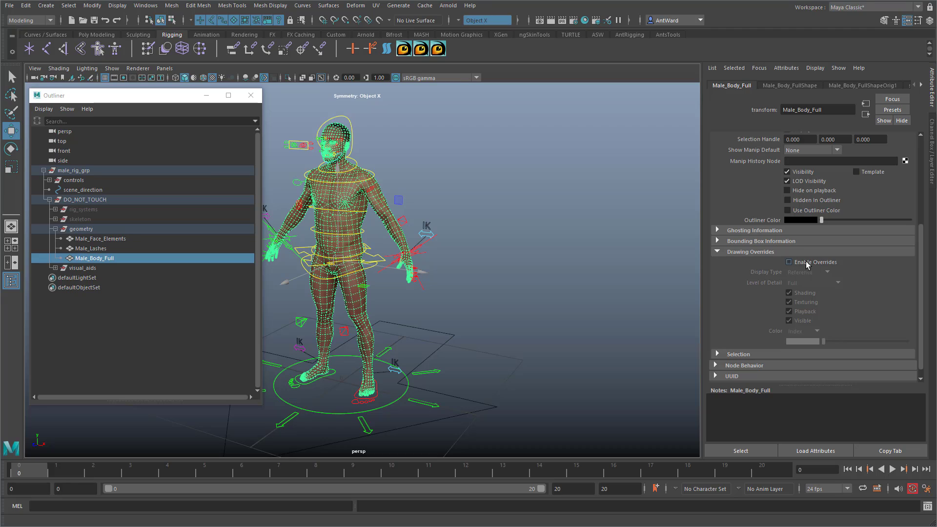
pyautogui.click(789, 262)
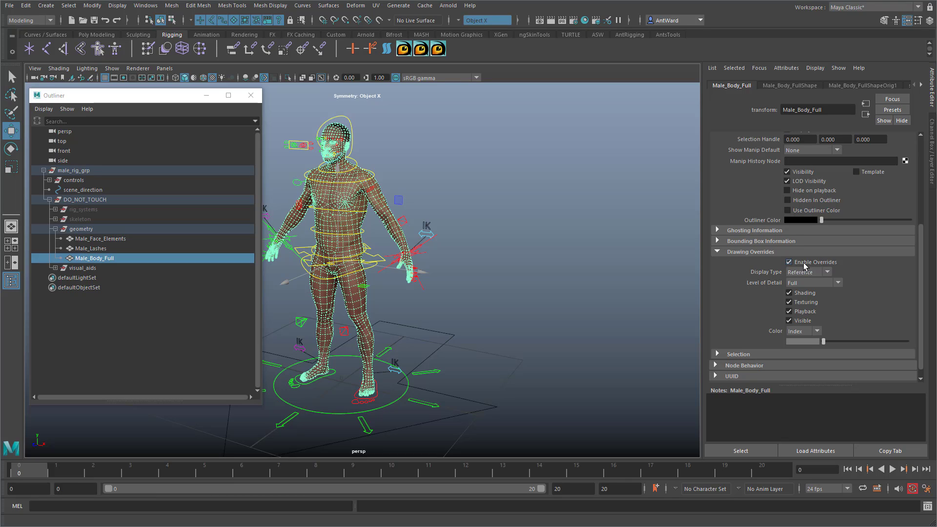
pyautogui.click(822, 273)
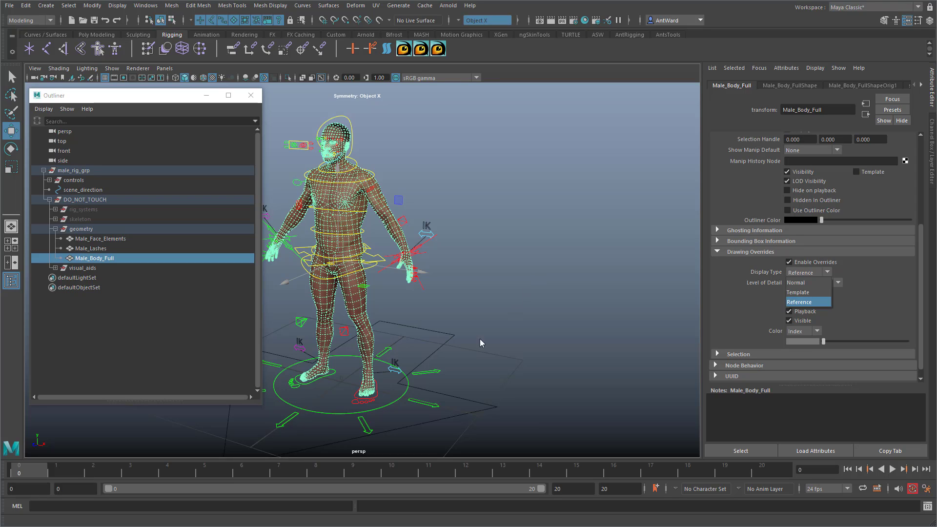
# Step: Enable the drawing overrides on Male_Lashes and Male_Face_Elements
pyautogui.click(101, 249)
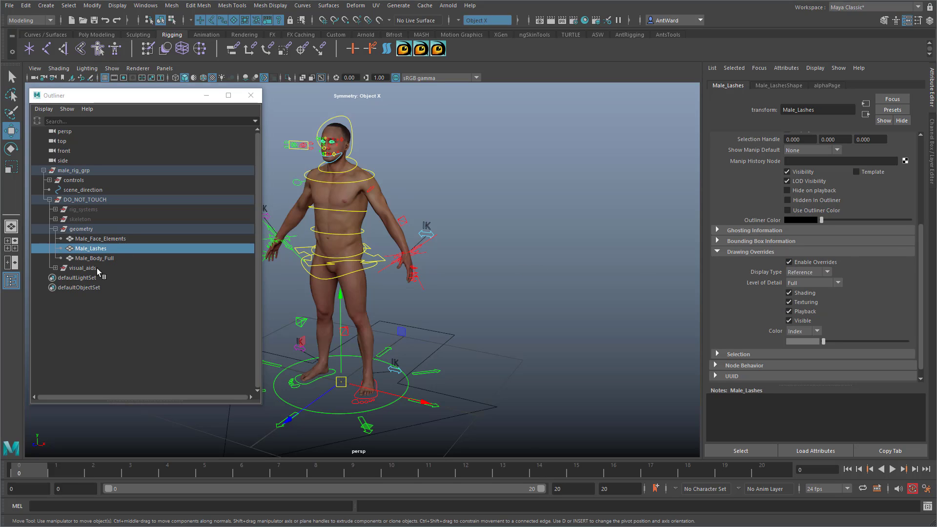
pyautogui.click(103, 239)
pyautogui.click(822, 262)
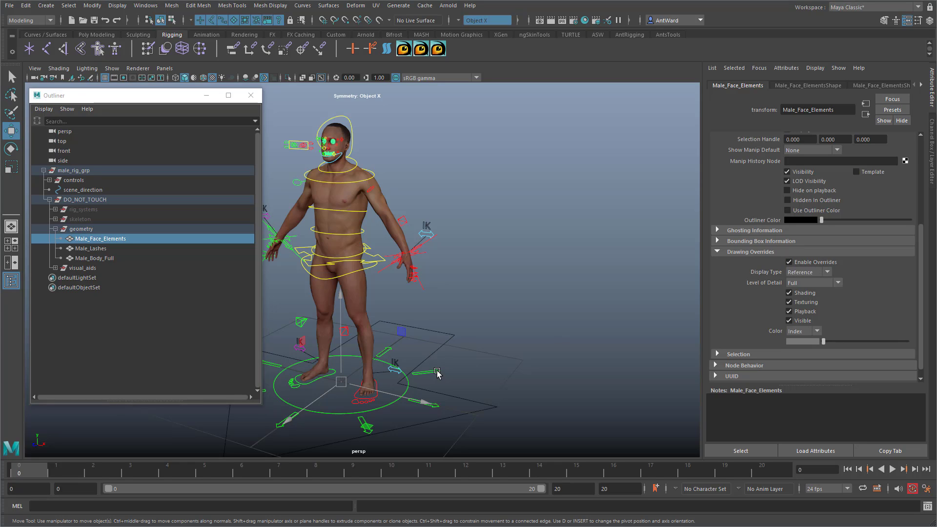
# Step: Clear the selection and test whether the body mesh can be picked at the arm and chest
pyautogui.keyDown('alt'); pyautogui.moveTo(438, 343); pyautogui.dragTo(490, 342, button='middle'); pyautogui.keyUp('alt')
pyautogui.click(525, 315)
pyautogui.moveTo(447, 196); pyautogui.dragTo(418, 211)
pyautogui.moveTo(454, 193); pyautogui.dragTo(425, 209)
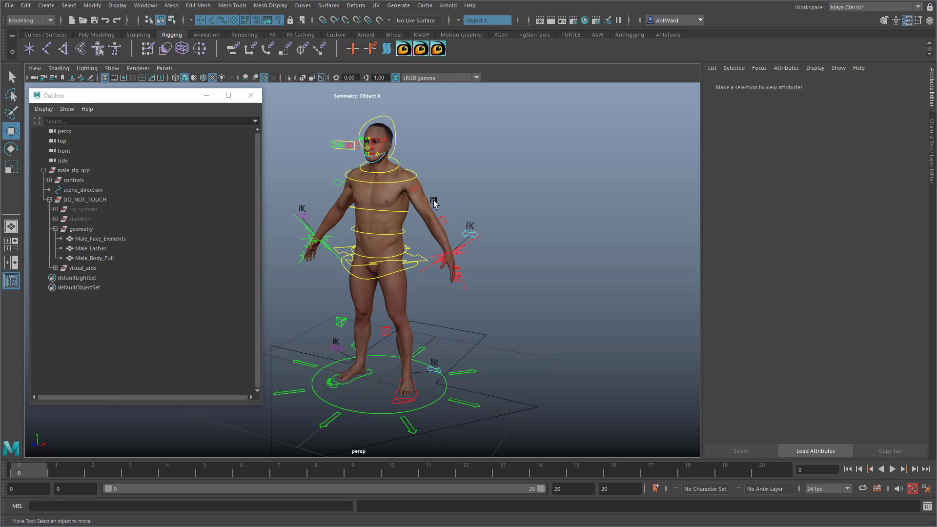
pyautogui.click(436, 212)
pyautogui.click(434, 194)
pyautogui.click(408, 211)
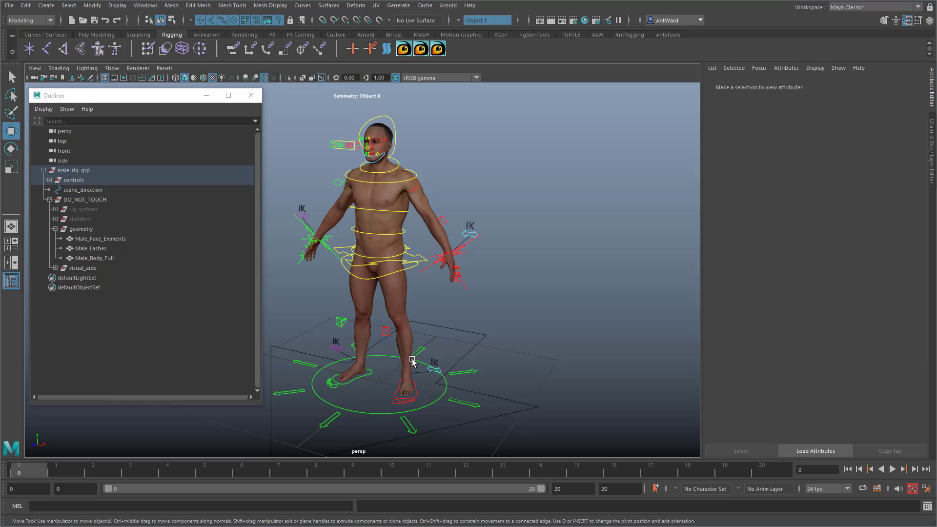
# Step: Select root_ctrl, show its channels and examine the options of Export Geometry
pyautogui.click(462, 372)
pyautogui.click(932, 140)
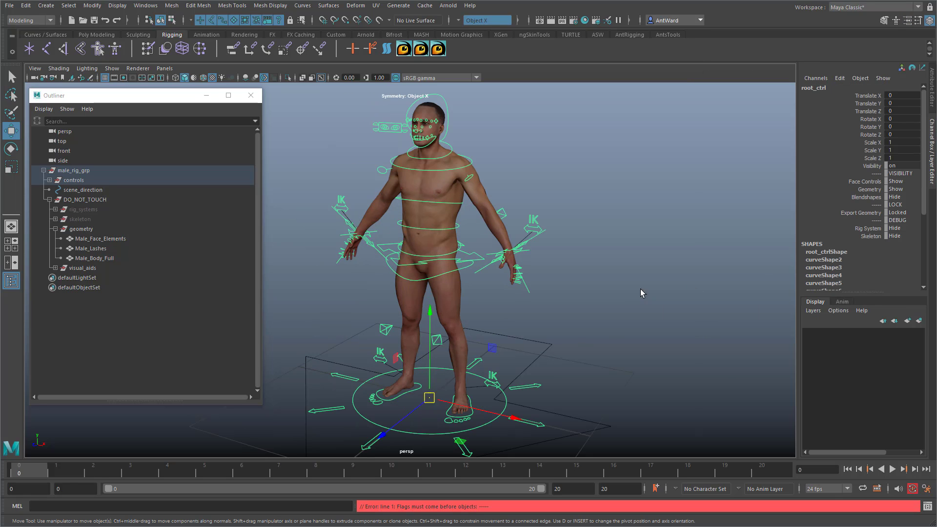
pyautogui.click(629, 283)
pyautogui.click(534, 390)
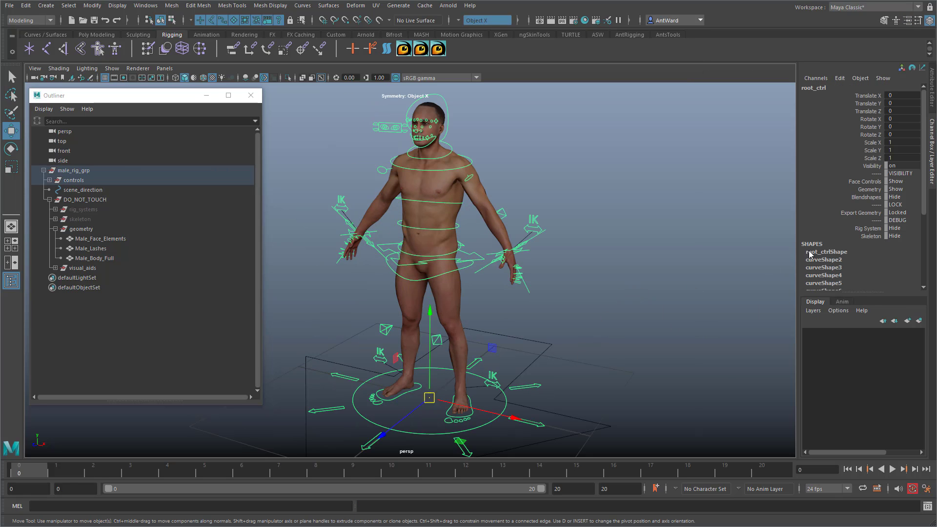
pyautogui.click(903, 213)
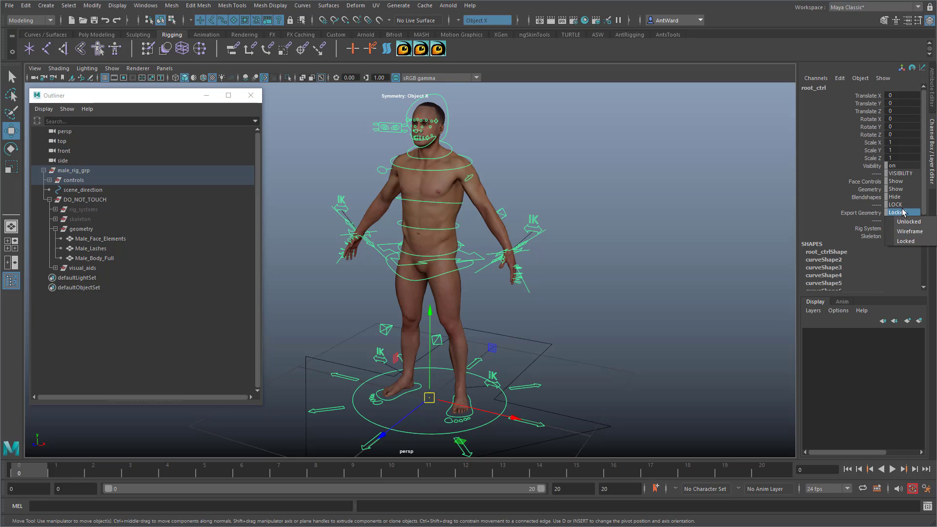
pyautogui.click(624, 249)
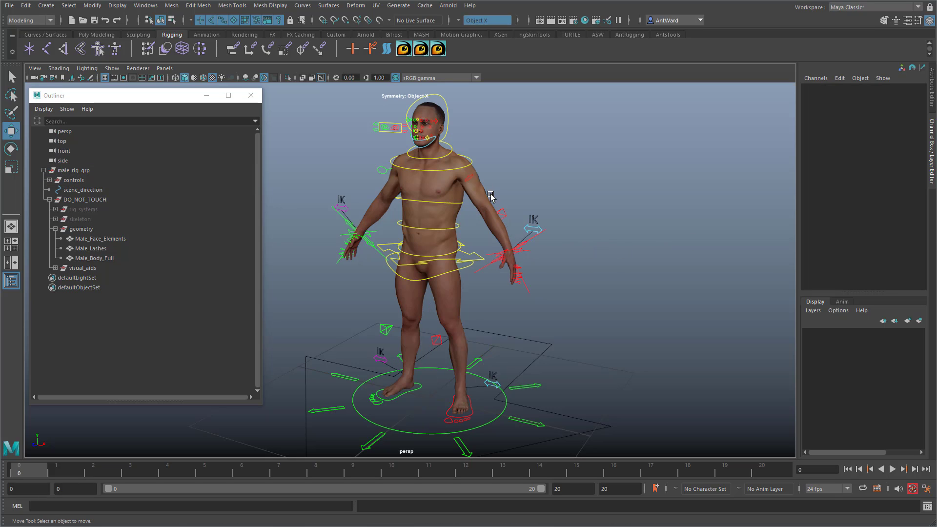
# Step: Set root_ctrl's Export Geometry to Unlocked and test picking the body mesh
pyautogui.click(530, 386)
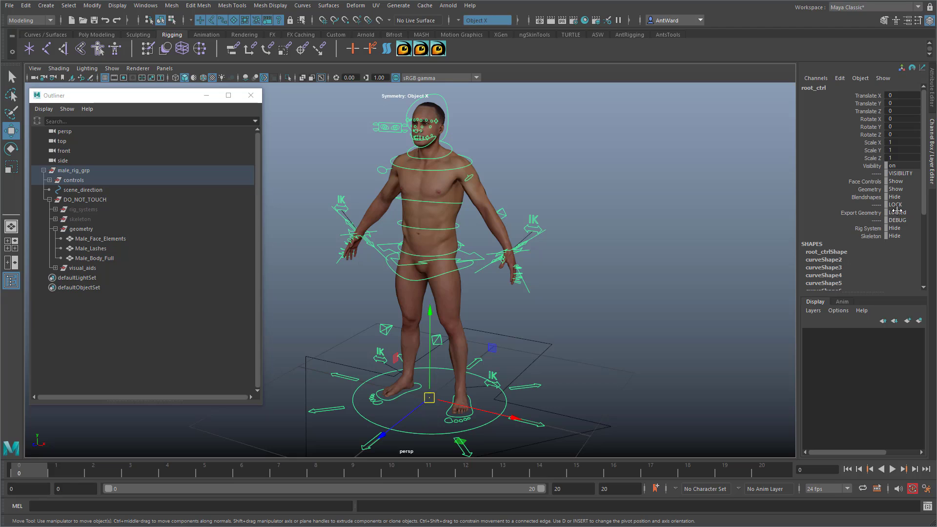
pyautogui.click(900, 212)
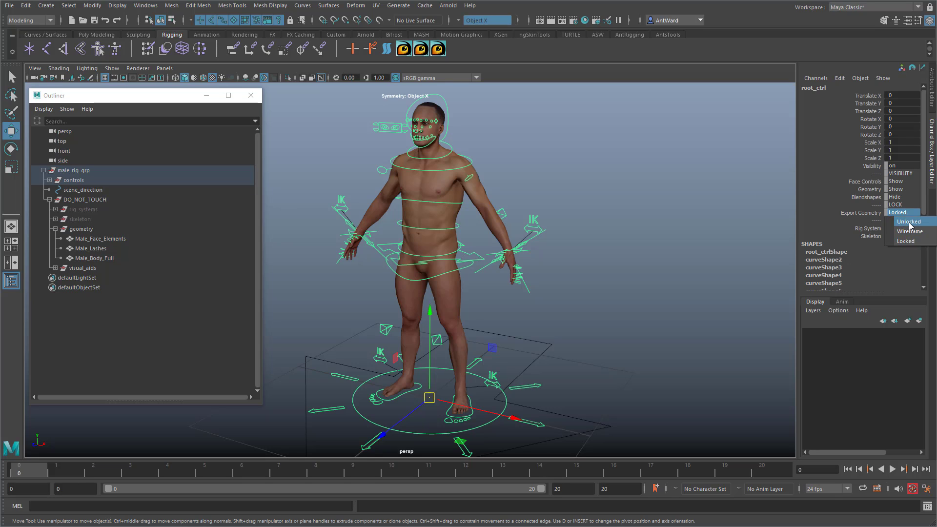
pyautogui.click(909, 223)
pyautogui.click(583, 292)
pyautogui.click(477, 202)
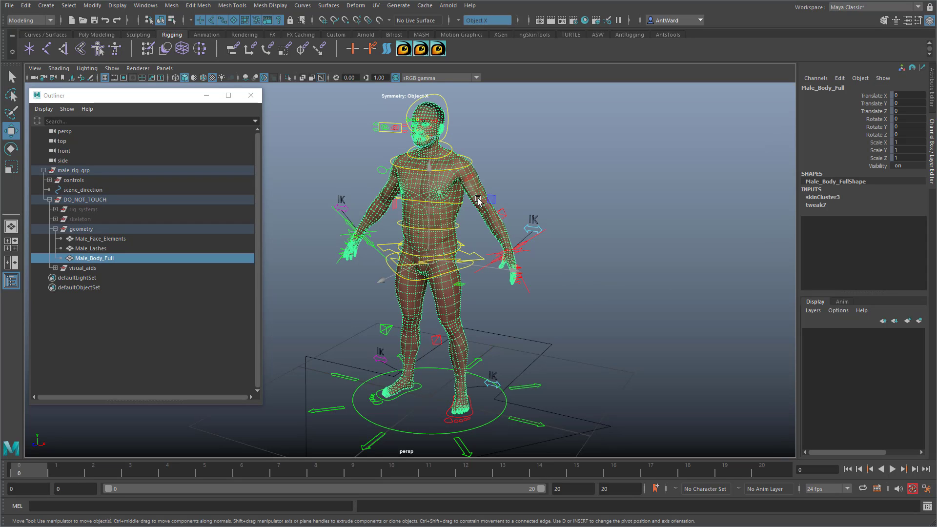
# Step: Set root_ctrl's Export Geometry to Wireframe and test whether the body mesh can be picked
pyautogui.click(530, 386)
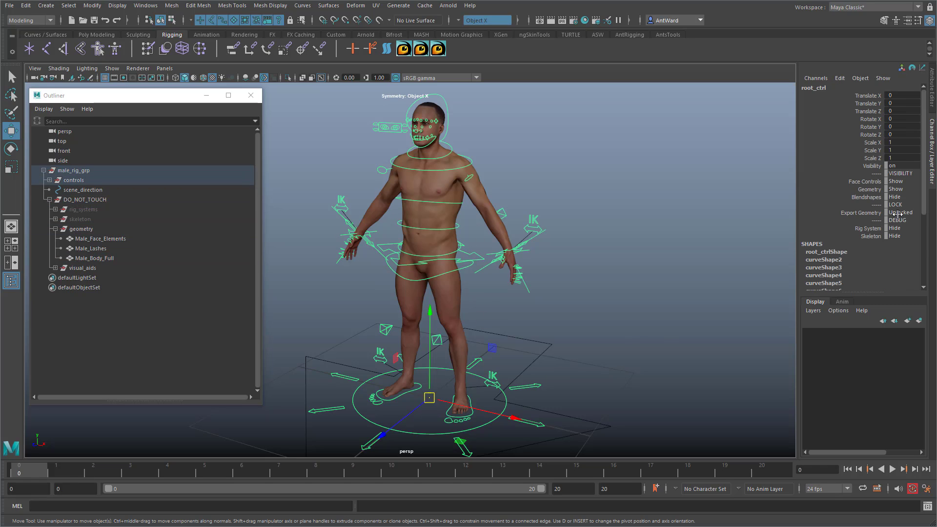
pyautogui.click(898, 213)
pyautogui.click(902, 221)
pyautogui.click(563, 221)
pyautogui.moveTo(435, 233)
pyautogui.keyDown('alt'); pyautogui.mouseDown()
pyautogui.moveTo(406, 233)
pyautogui.moveTo(433, 235)
pyautogui.mouseUp(); pyautogui.keyUp('alt')
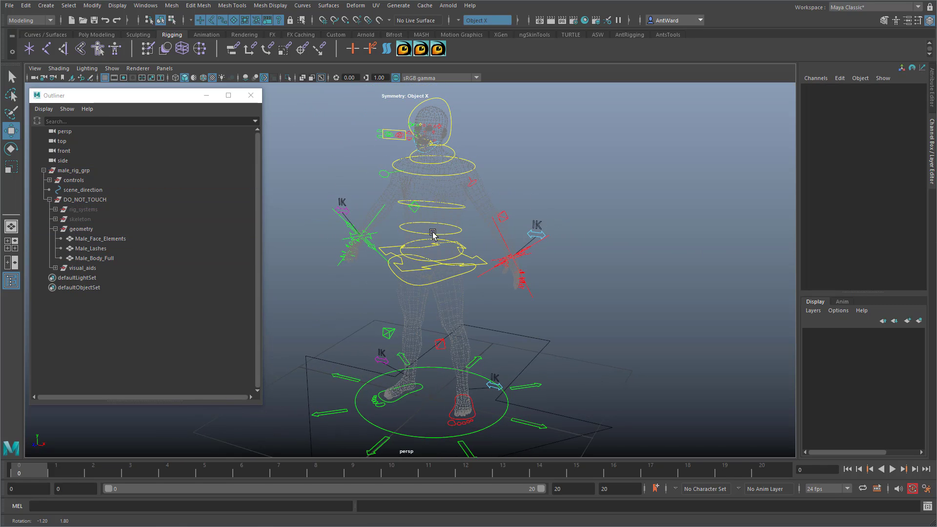
# Step: Set root_ctrl's Export Geometry to Locked and test whether the body mesh can be picked
pyautogui.click(533, 387)
pyautogui.click(902, 213)
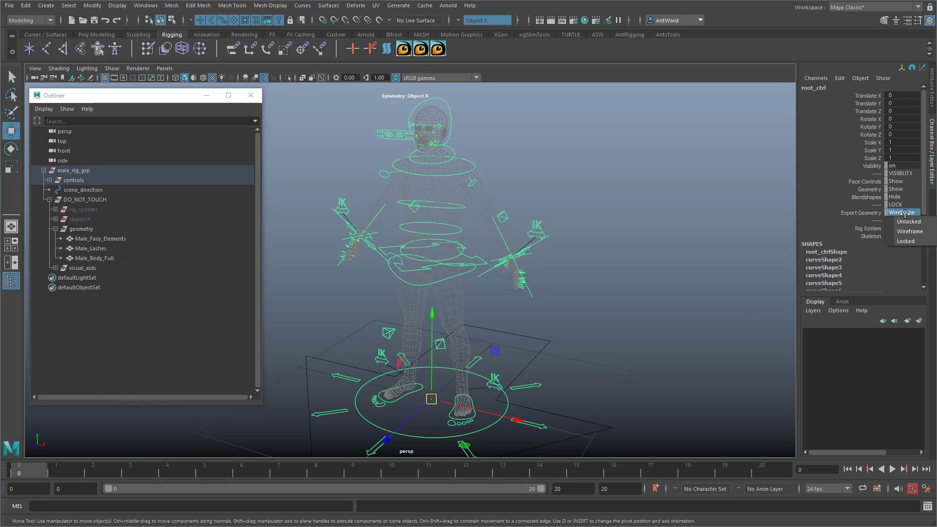
pyautogui.click(903, 243)
pyautogui.click(516, 170)
pyautogui.keyDown('alt'); pyautogui.moveTo(425, 216); pyautogui.dragTo(406, 208); pyautogui.keyUp('alt')
pyautogui.keyDown('alt'); pyautogui.moveTo(491, 245); pyautogui.dragTo(513, 253, button='middle'); pyautogui.keyUp('alt')
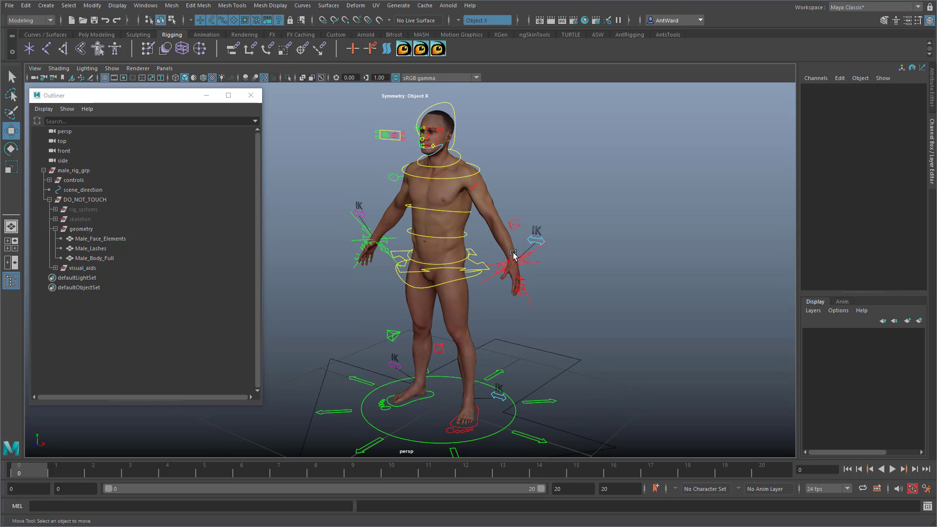
pyautogui.scroll(-1, 502, 256)
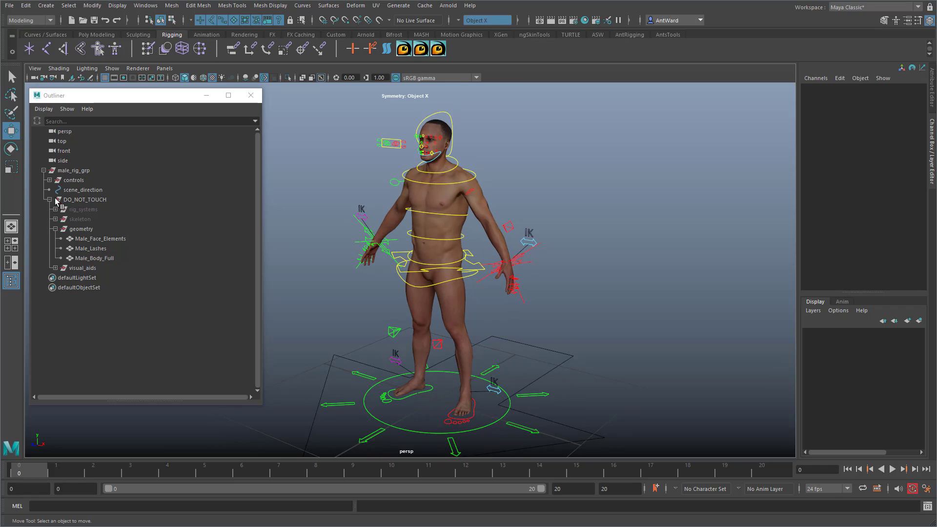
# Step: Collapse DO_NOT_TOUCH and the male_rig_grp hierarchy in the Outliner
pyautogui.click(49, 200)
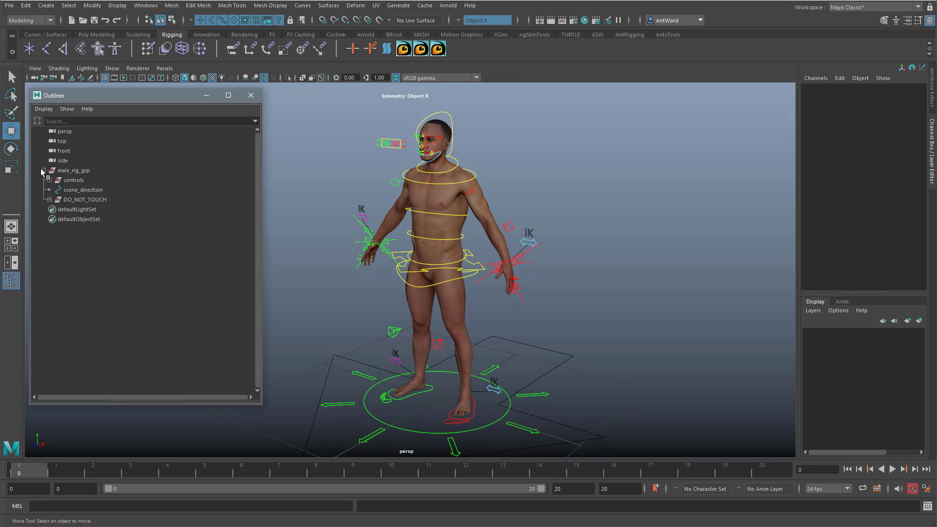
pyautogui.click(44, 170)
pyautogui.click(561, 291)
pyautogui.keyDown('alt'); pyautogui.moveTo(556, 284); pyautogui.dragTo(577, 289); pyautogui.keyUp('alt')
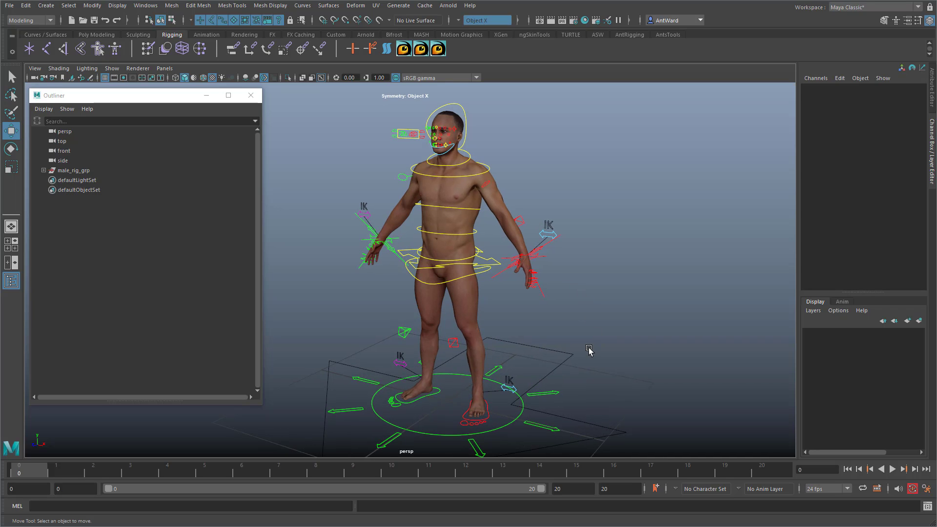
# Step: Expand the whole male_rig_grp hierarchy and examine the channels of l_leg_IK_ctrl_offset, l_bank_inner and r_knee_ctrl_offset
pyautogui.keyDown('shift'); pyautogui.click(44, 170); pyautogui.keyUp('shift')
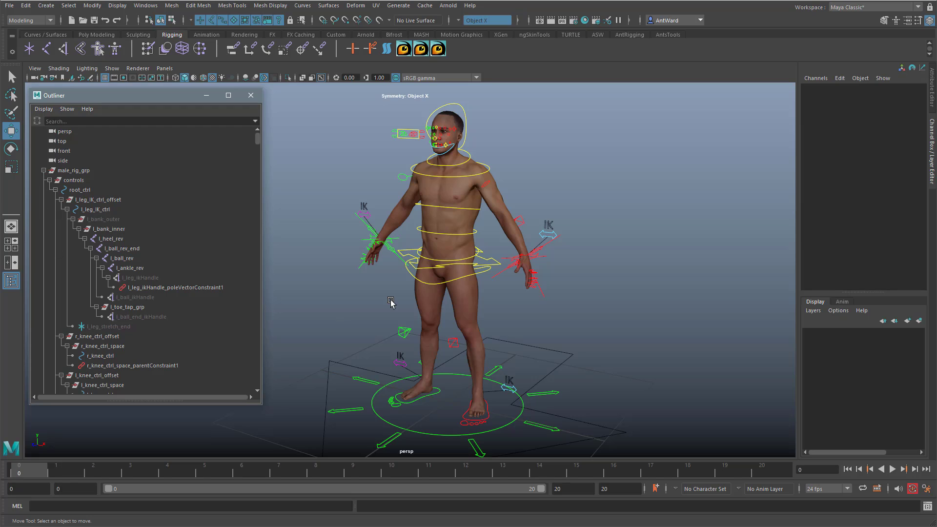
pyautogui.click(114, 200)
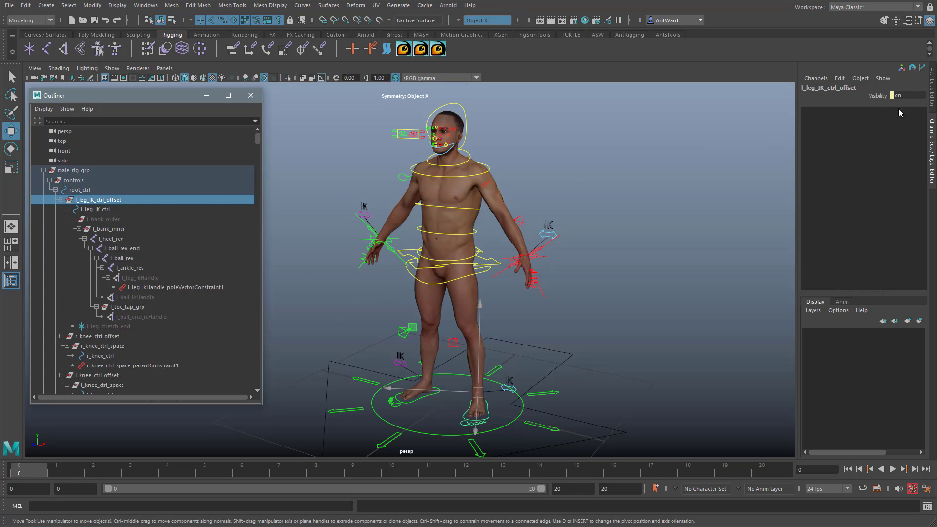
pyautogui.click(121, 229)
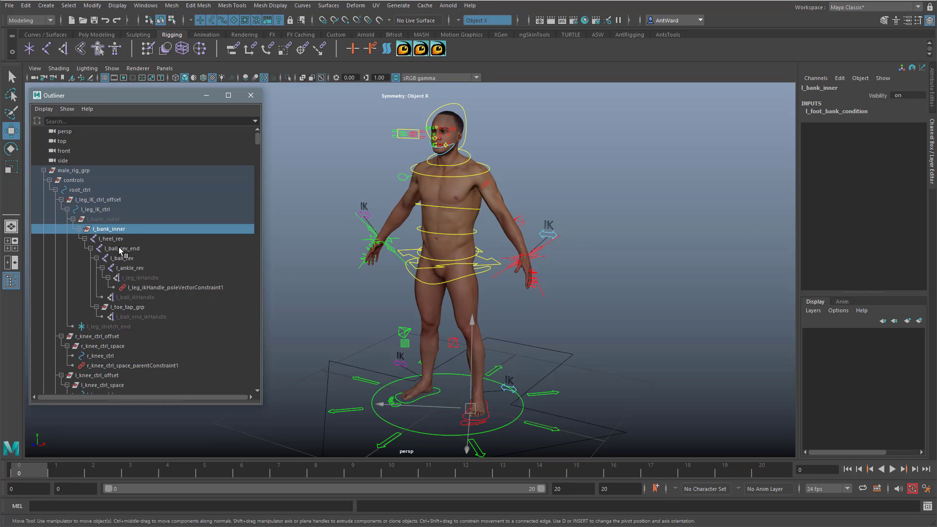
pyautogui.click(98, 337)
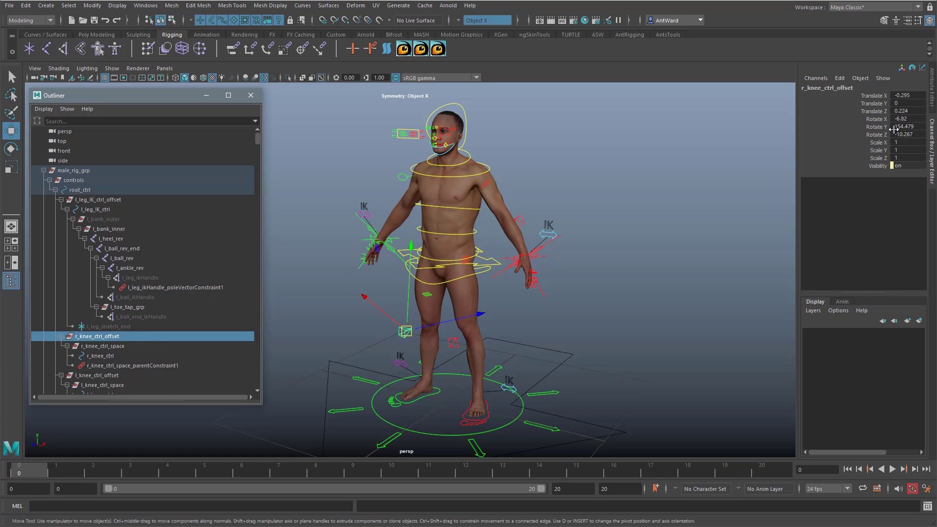
pyautogui.keyDown('alt'); pyautogui.moveTo(607, 334); pyautogui.dragTo(557, 296); pyautogui.keyUp('alt')
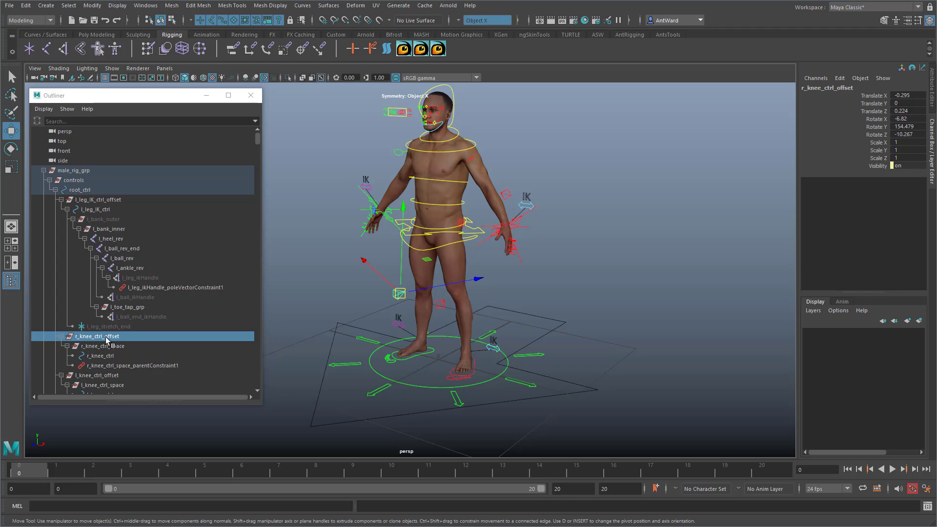
# Step: Select all offset groups by running the MEL line select -r "*_offset" in the script editor, and check the selection in the Outliner
pyautogui.click(927, 508)
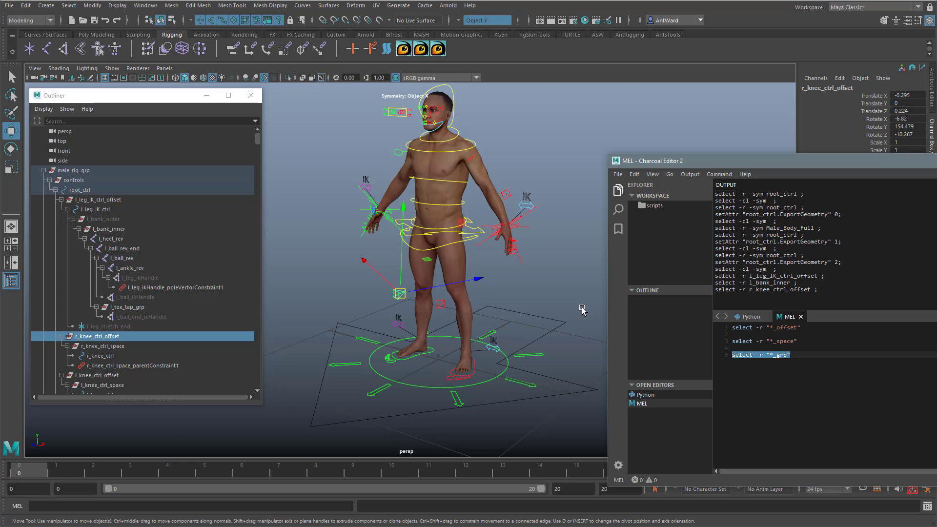
pyautogui.moveTo(801, 328); pyautogui.dragTo(732, 328)
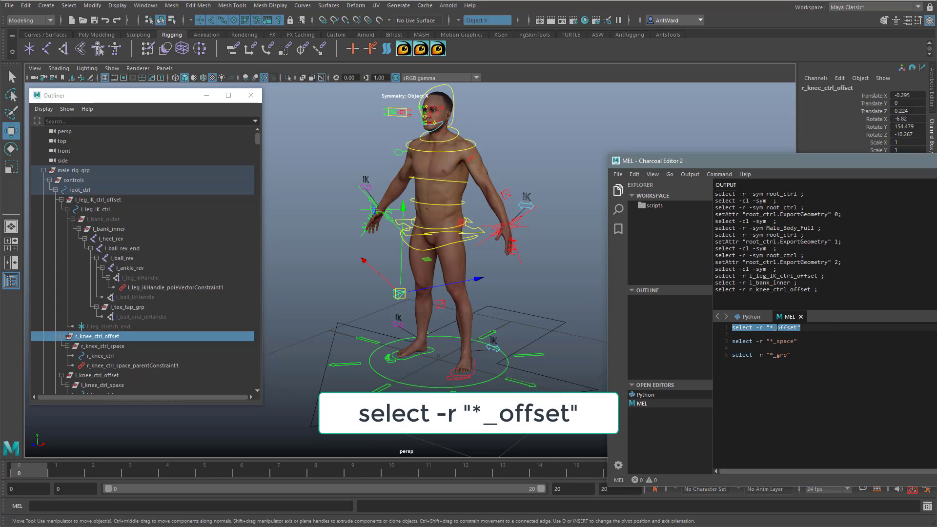
pyautogui.click(811, 326)
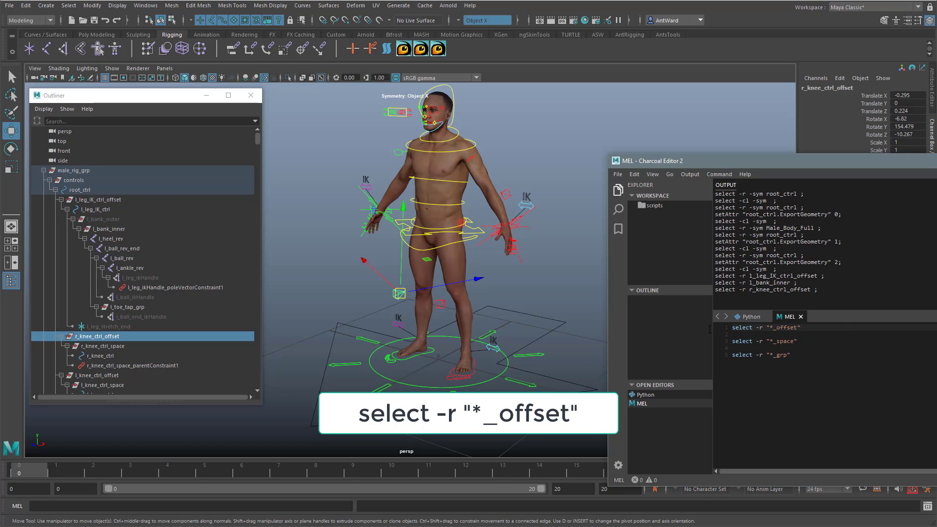
pyautogui.moveTo(801, 328); pyautogui.dragTo(726, 328)
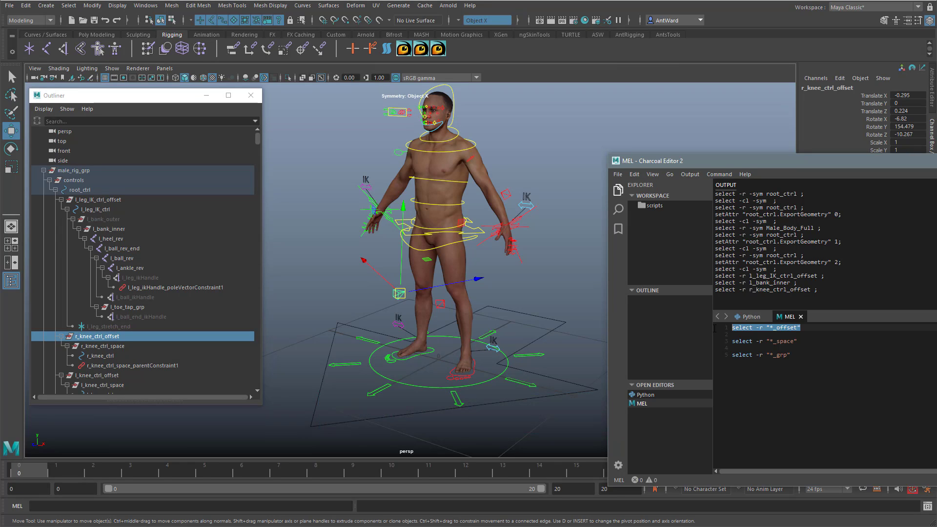
pyautogui.hotkey('ctrl', 'Return')
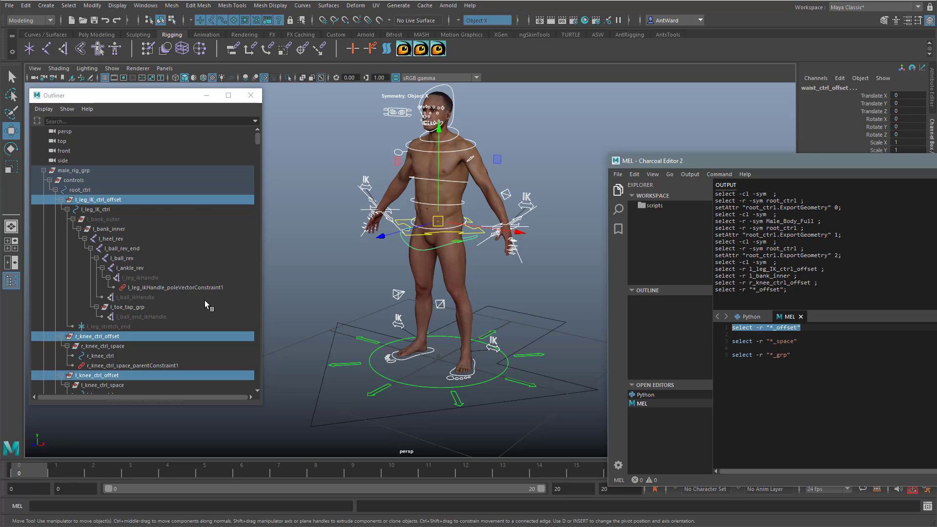
pyautogui.scroll(-15, 196, 303)
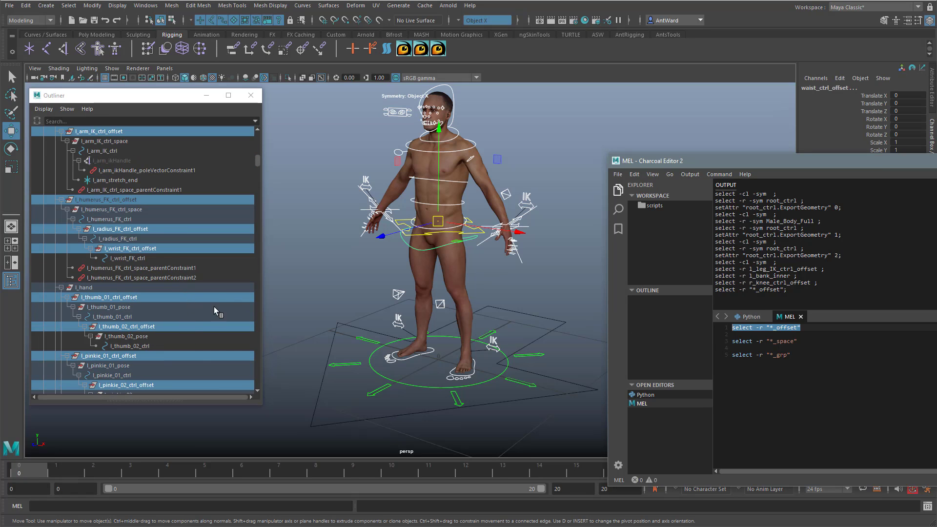
pyautogui.scroll(8, 205, 303)
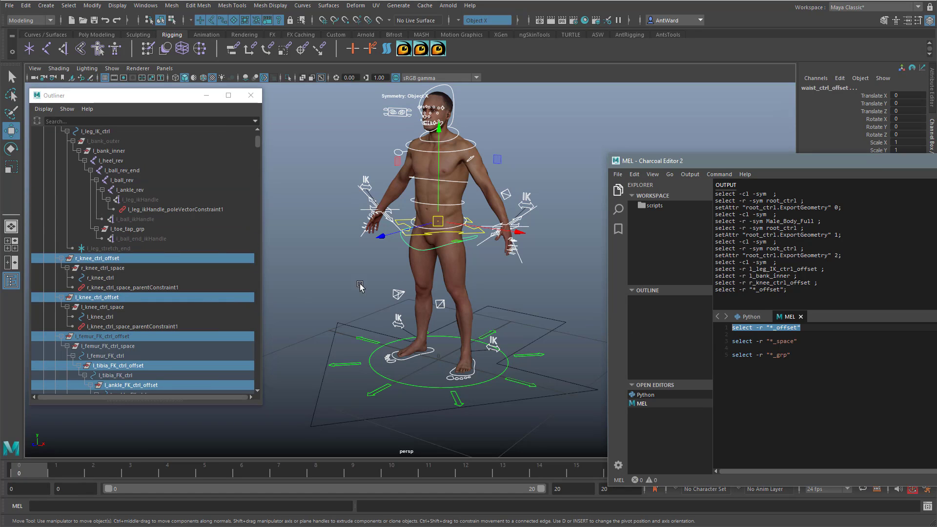
pyautogui.keyDown('alt'); pyautogui.moveTo(536, 253); pyautogui.dragTo(521, 258, button='middle'); pyautogui.keyUp('alt')
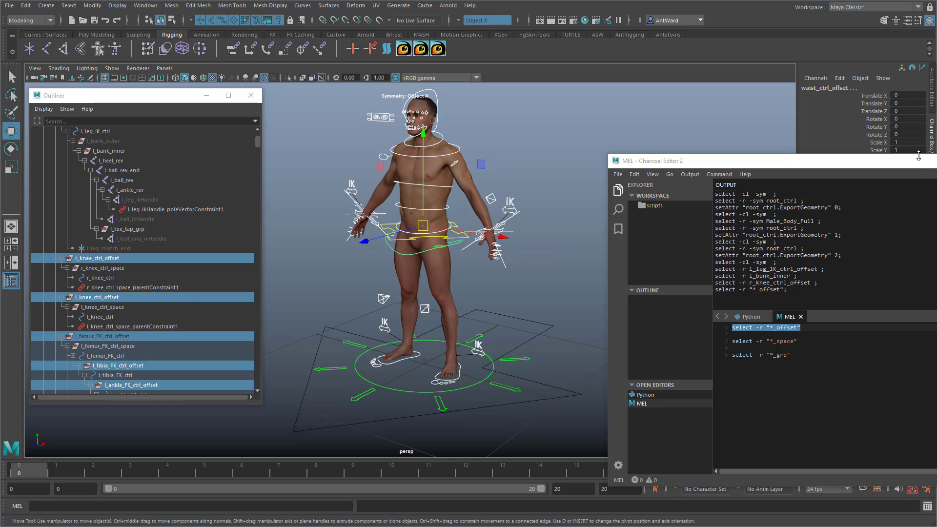
# Step: Lock and hide the translate, rotate and scale channels of the selected offset groups
pyautogui.moveTo(918, 159); pyautogui.dragTo(742, 210)
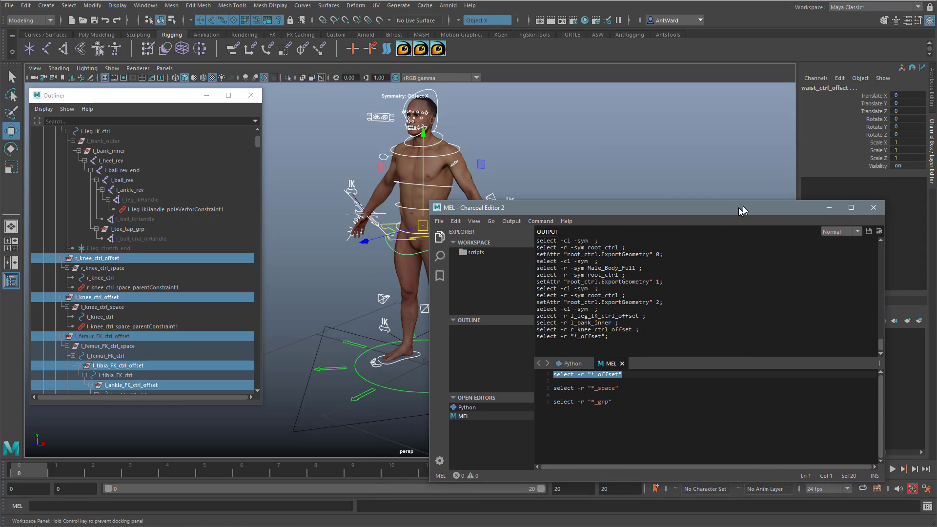
pyautogui.moveTo(879, 96); pyautogui.dragTo(879, 157)
pyautogui.rightClick(878, 159)
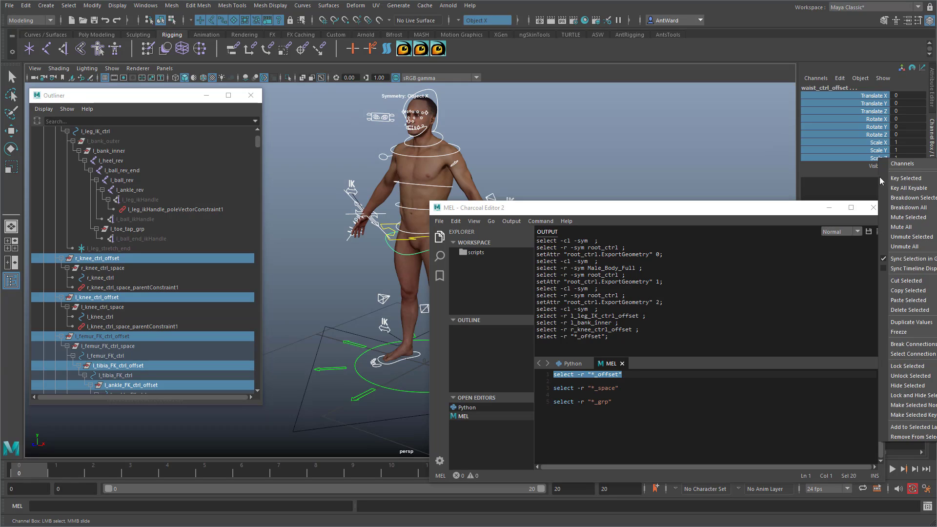
pyautogui.click(908, 385)
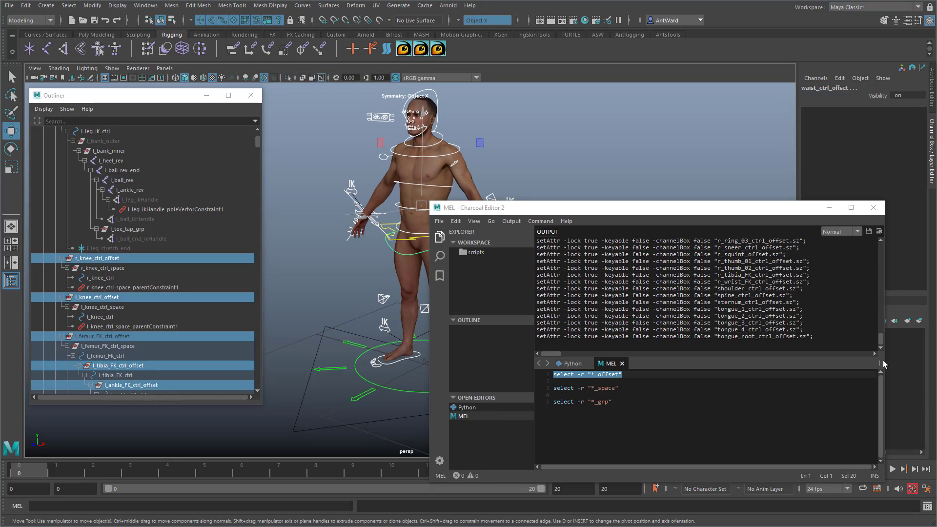
pyautogui.moveTo(731, 216); pyautogui.dragTo(747, 202)
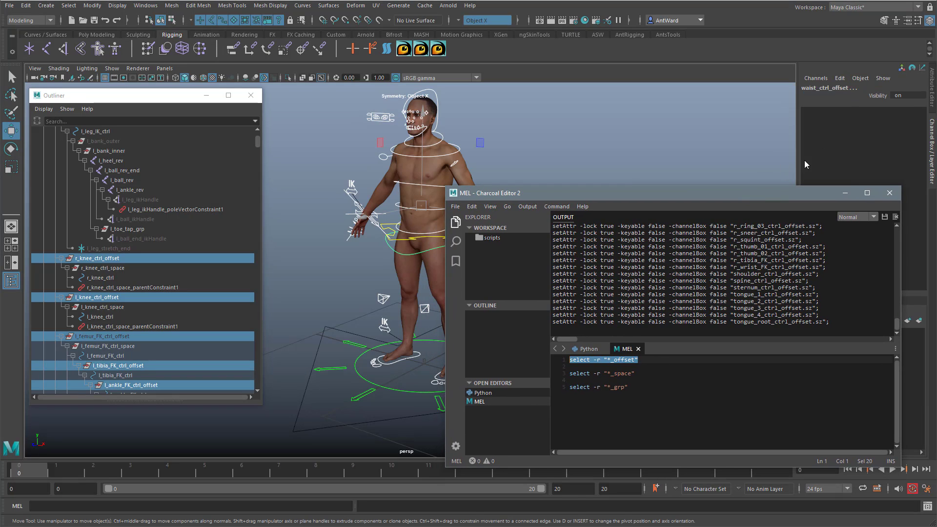
# Step: Check the channels of l_knee_ctrl_space, and select all space groups by running select -r "*_space"
pyautogui.click(113, 308)
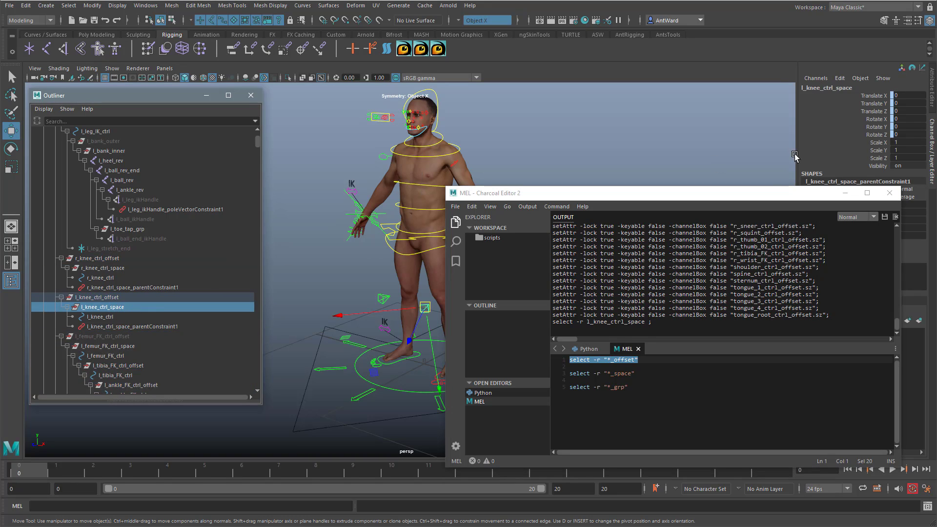
pyautogui.keyDown('alt'); pyautogui.moveTo(394, 151); pyautogui.dragTo(324, 150, button='middle'); pyautogui.keyUp('alt')
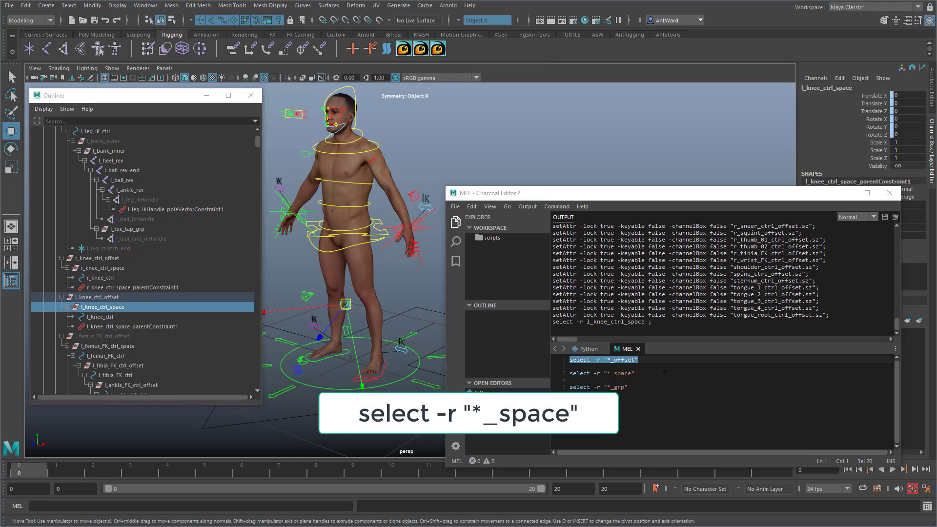
pyautogui.moveTo(636, 373); pyautogui.dragTo(556, 375)
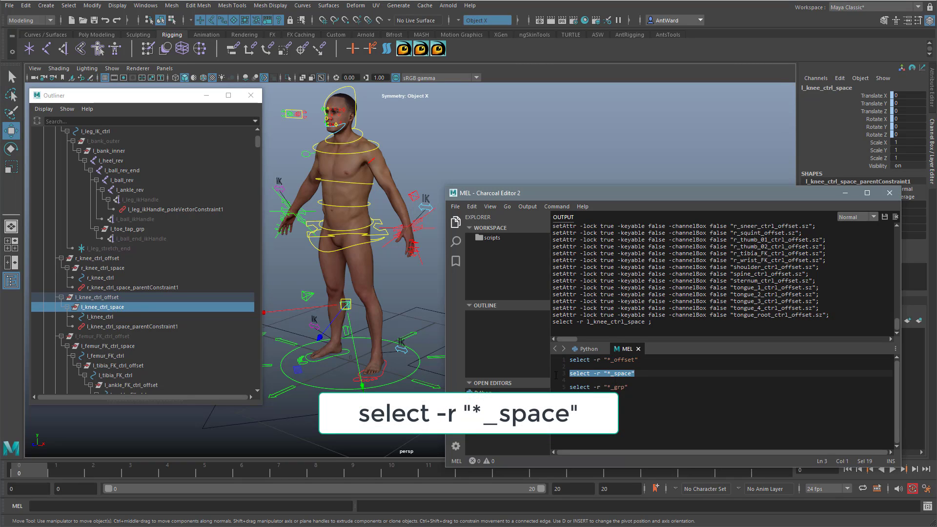
pyautogui.hotkey('ctrl', 'Return')
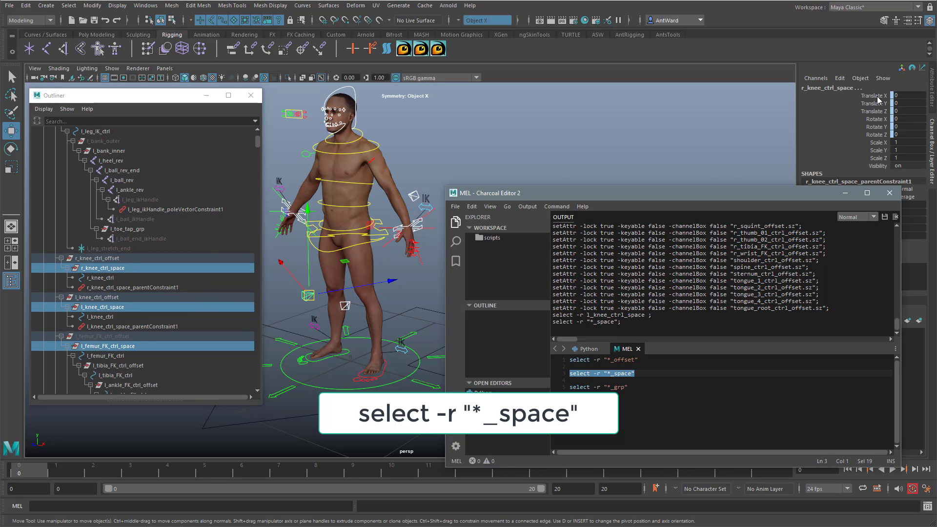
# Step: Lock and hide the translate, rotate and scale channels of the selected space groups
pyautogui.moveTo(878, 97); pyautogui.dragTo(878, 158)
pyautogui.rightClick(881, 159)
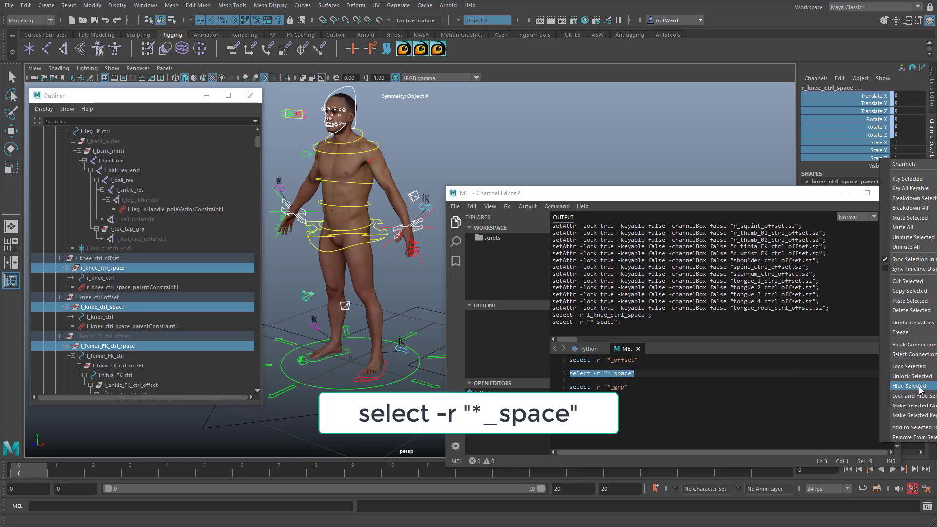
pyautogui.click(908, 386)
pyautogui.press('w')
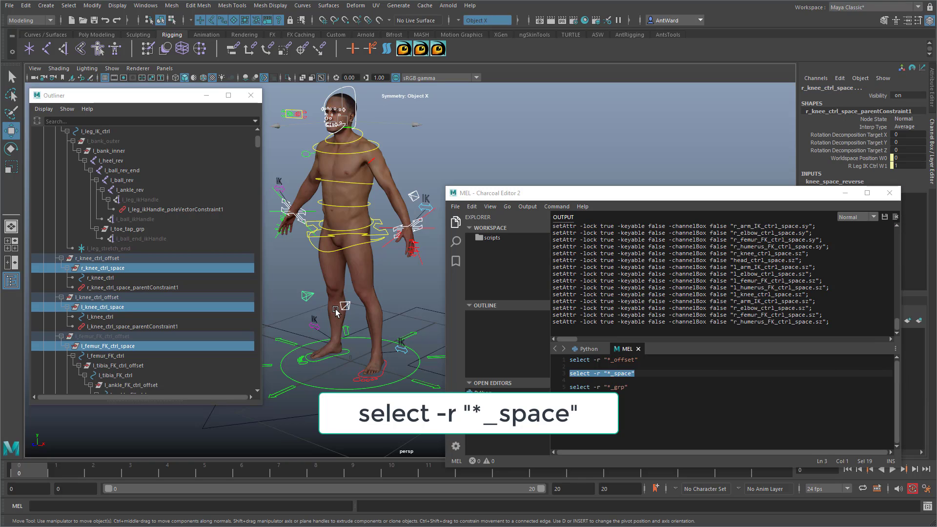
# Step: Select all nodes ending in _grp by running select -r "*_grp", and remove male_rig_grp from the selection
pyautogui.click(595, 386)
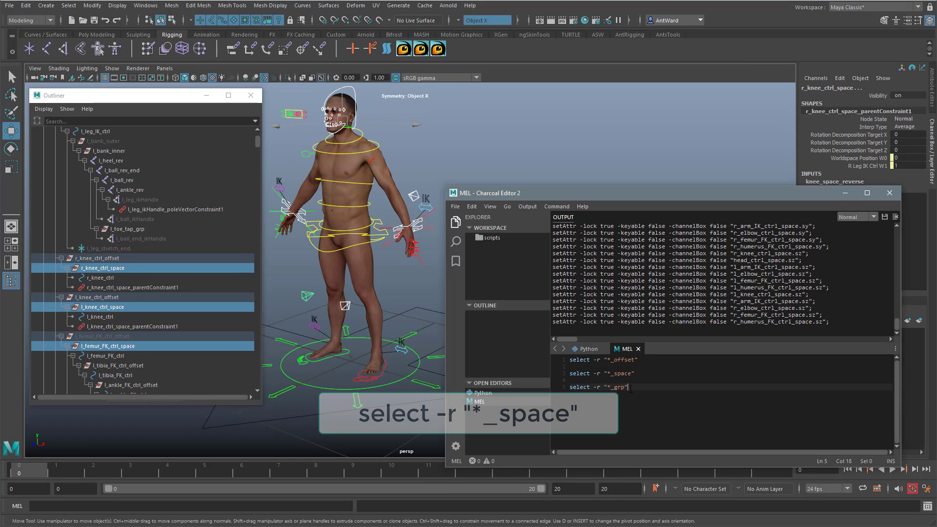
pyautogui.moveTo(640, 387); pyautogui.dragTo(551, 387)
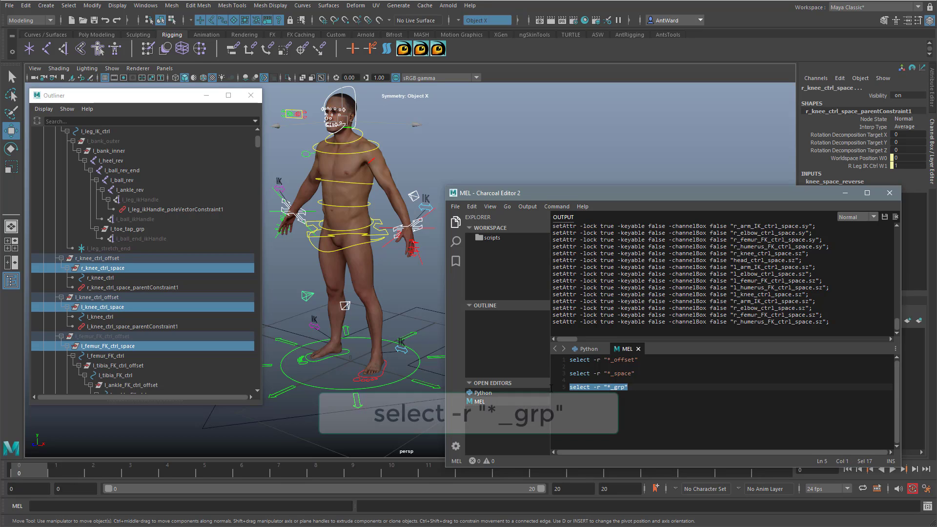
pyautogui.hotkey('ctrl', 'Return')
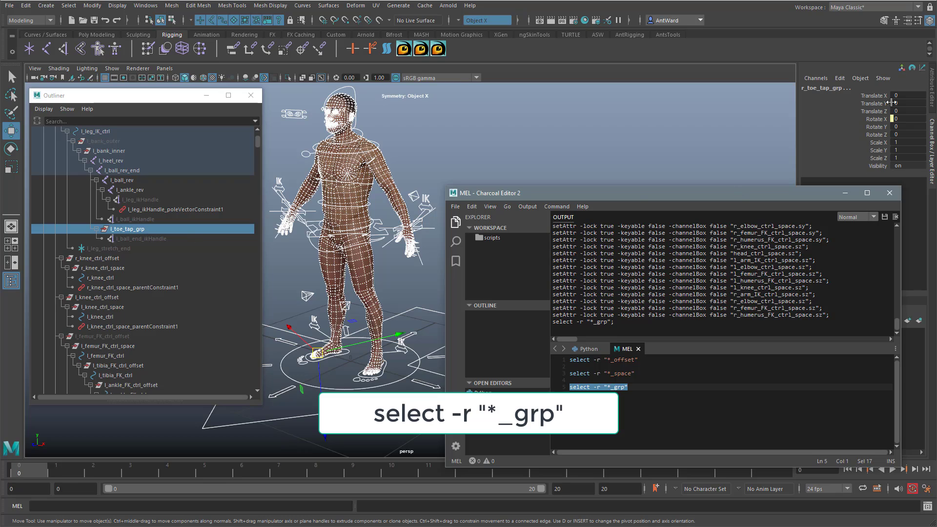
pyautogui.scroll(3, 198, 217)
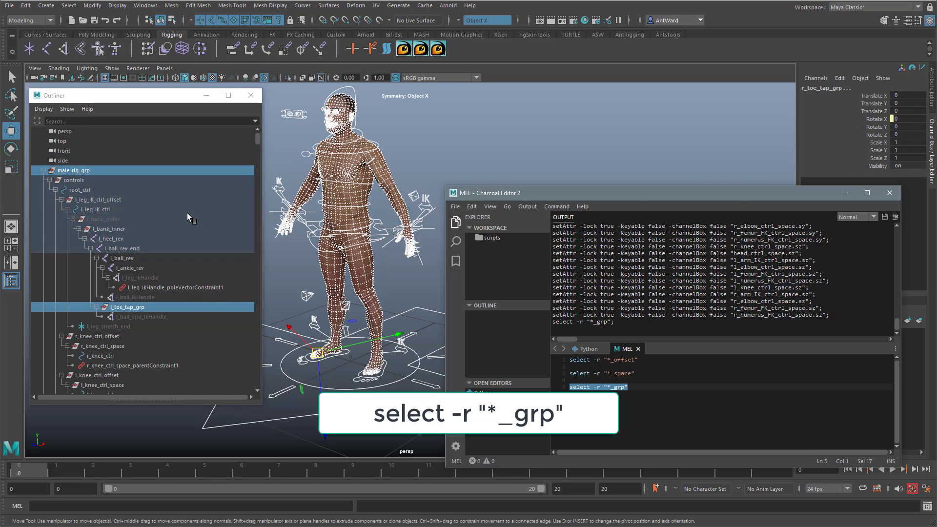
pyautogui.keyDown('ctrl'); pyautogui.click(69, 172); pyautogui.keyUp('ctrl')
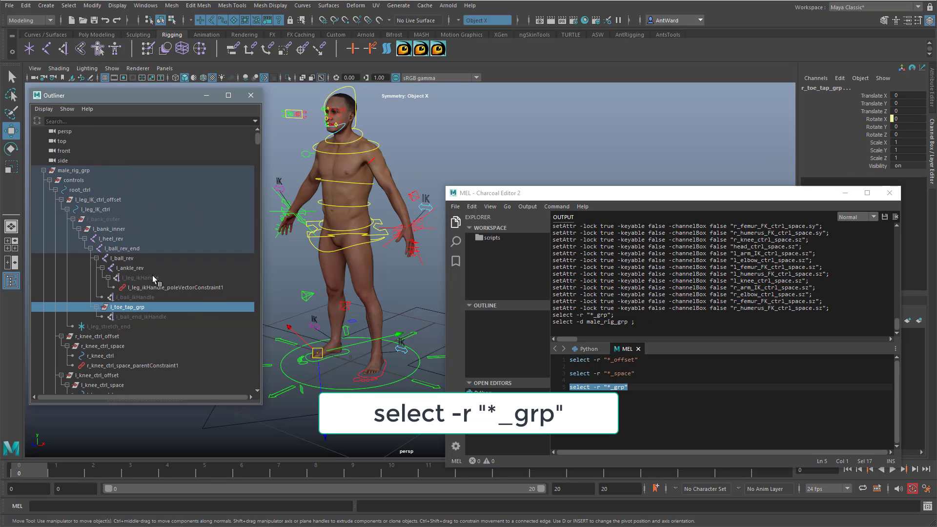
# Step: Lock and hide the translate, rotate and scale channels of the selected toe tap groups and other _grp nodes
pyautogui.scroll(-3, 159, 285)
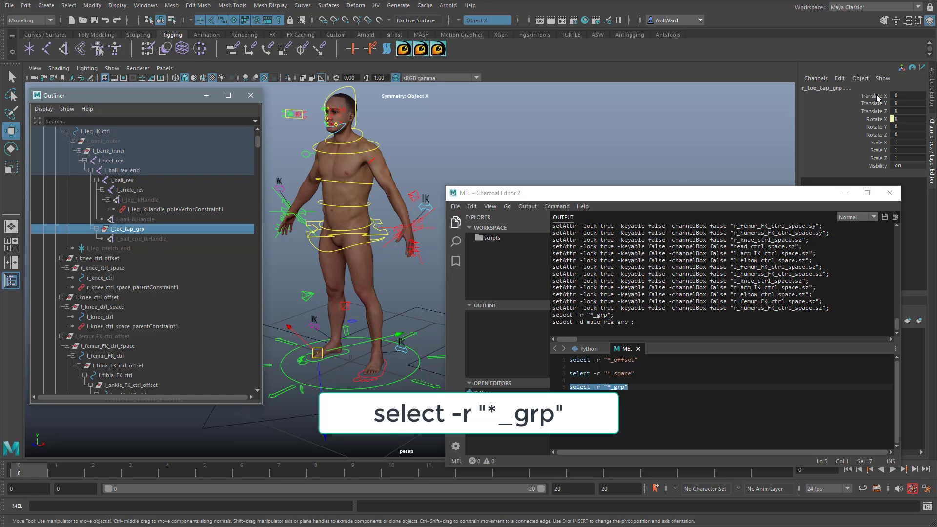
pyautogui.moveTo(877, 98); pyautogui.dragTo(877, 158)
pyautogui.rightClick(879, 158)
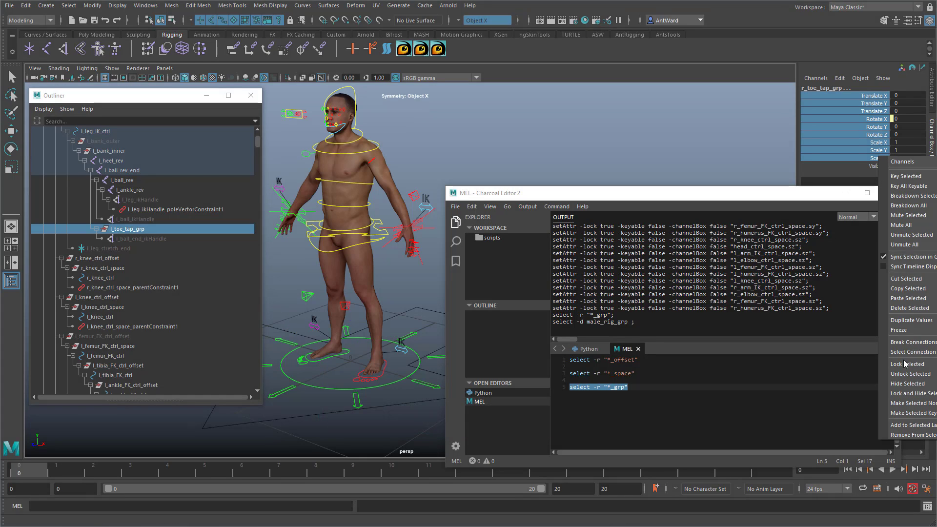
pyautogui.click(920, 394)
pyautogui.press('w')
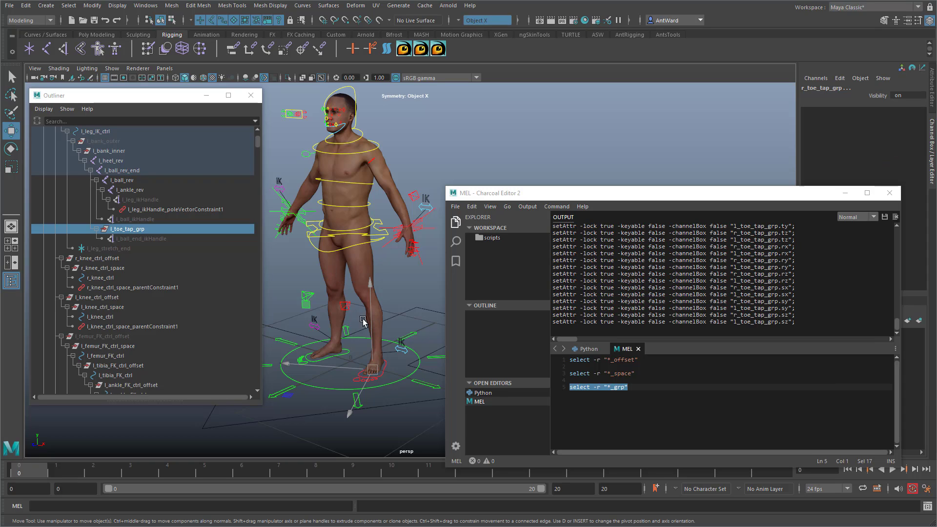
# Step: Check the channels of l_leg_ctrl_offset, the IK_txt group under l_arm_ctrl_offset, l_humerus_FK_ctrl_space and l_radius_FK_ctrl_offset
pyautogui.scroll(-5, 147, 321)
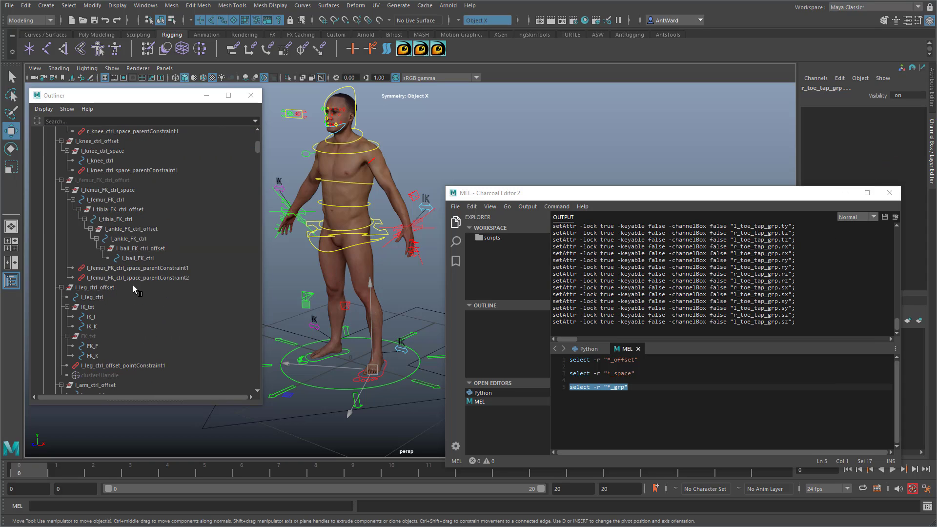
pyautogui.click(117, 288)
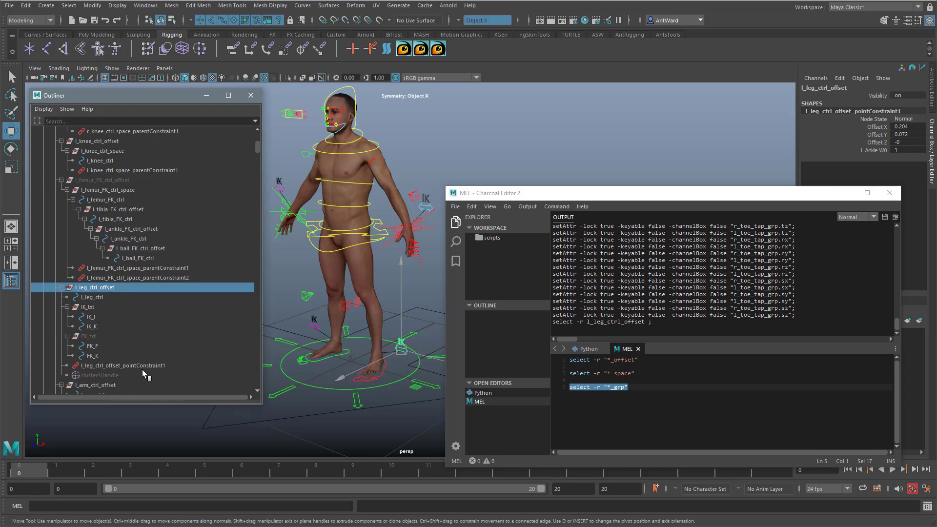
pyautogui.scroll(-3, 133, 362)
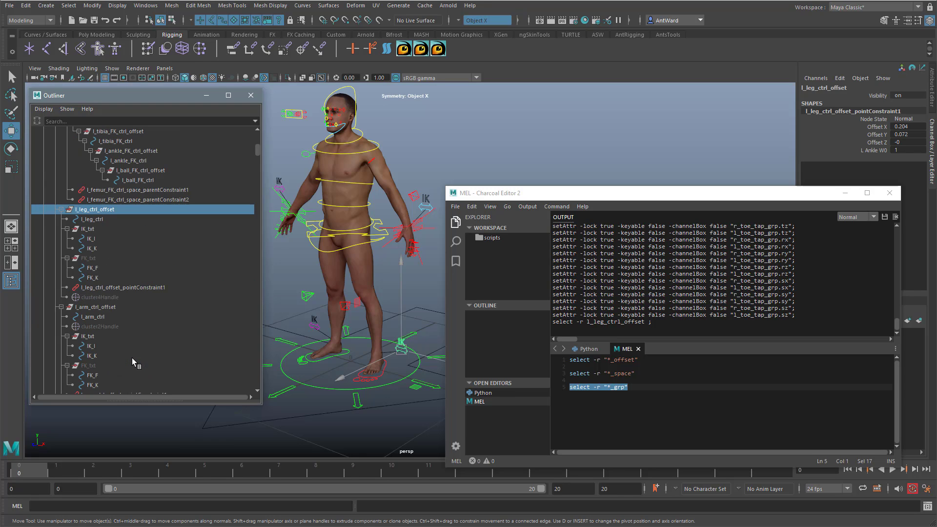
pyautogui.click(98, 335)
pyautogui.scroll(-8, 152, 330)
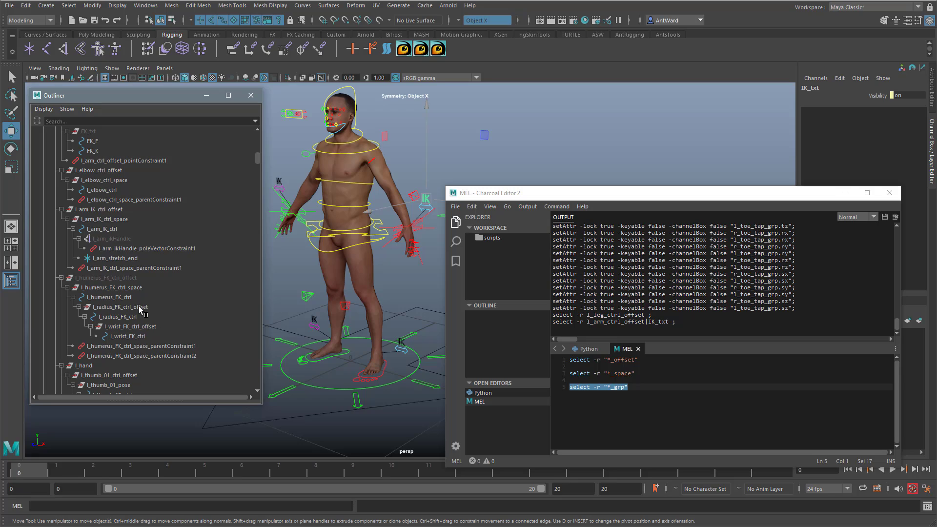
pyautogui.click(141, 289)
pyautogui.click(140, 307)
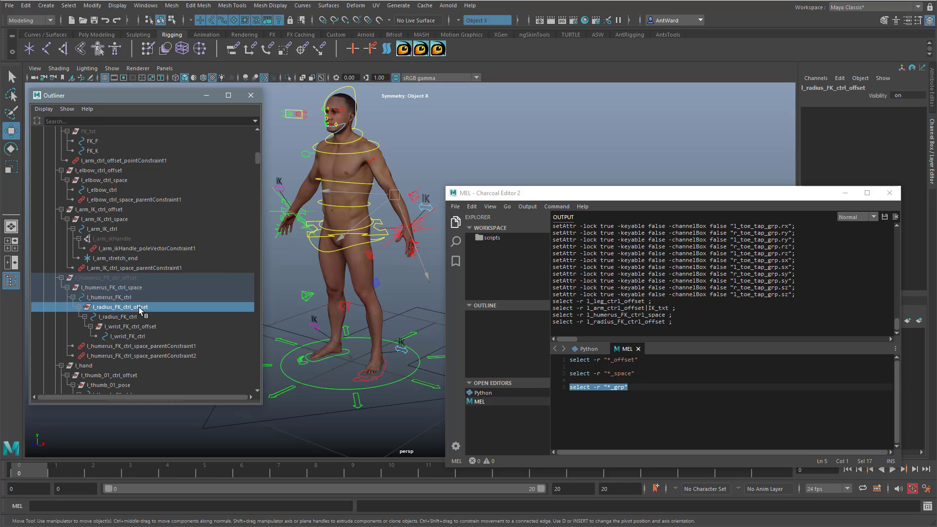
# Step: Close the script editor and clear the selection so the rig controls can be inspected
pyautogui.click(891, 193)
pyautogui.keyDown('alt'); pyautogui.moveTo(415, 261); pyautogui.dragTo(514, 286, button='middle'); pyautogui.keyUp('alt')
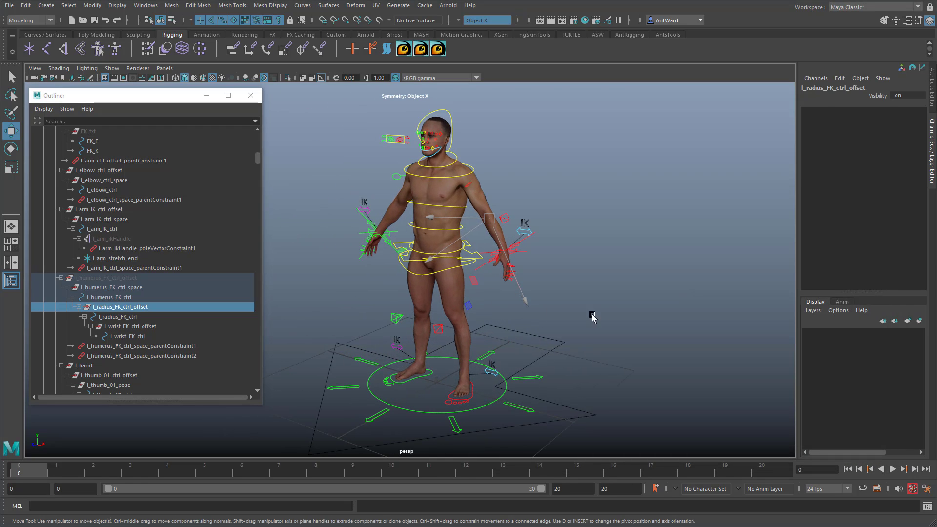
pyautogui.click(593, 316)
pyautogui.keyDown('alt'); pyautogui.moveTo(466, 329); pyautogui.dragTo(503, 327); pyautogui.keyUp('alt')
pyautogui.keyDown('alt'); pyautogui.moveTo(503, 327); pyautogui.dragTo(536, 324, button='right'); pyautogui.keyUp('alt')
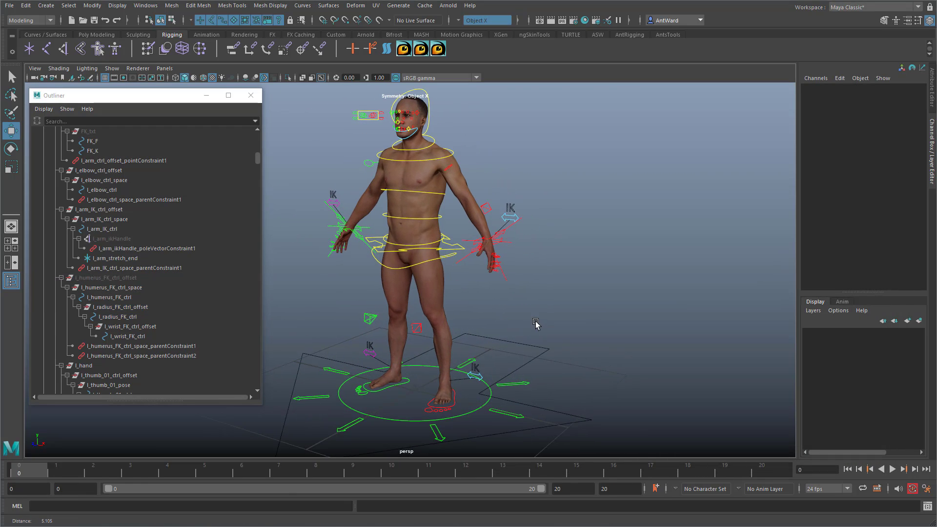
pyautogui.click(524, 385)
pyautogui.click(518, 295)
pyautogui.keyDown('alt'); pyautogui.moveTo(411, 297); pyautogui.dragTo(424, 286, button='right'); pyautogui.keyUp('alt')
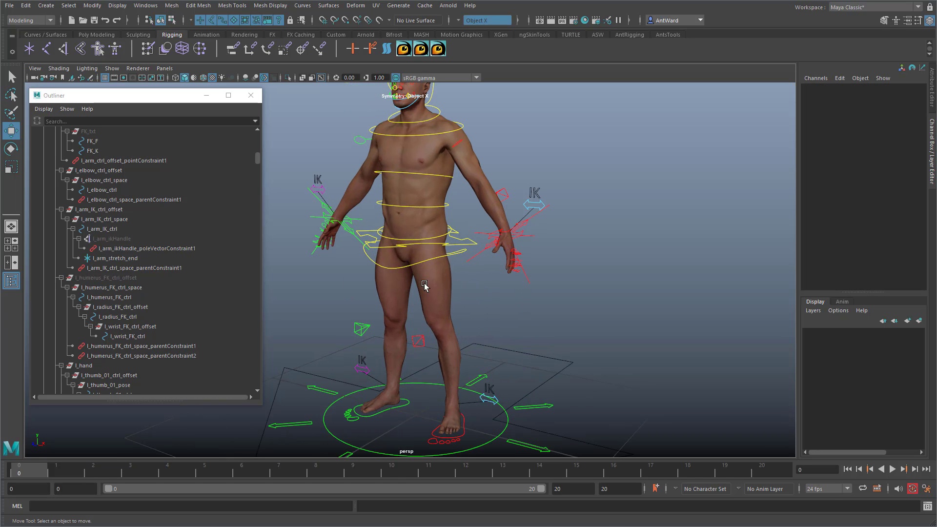
# Step: Check the available channels on waist_ctrl, cog_ctrl, abdomen_ctrl and sternum_ctrl
pyautogui.click(370, 262)
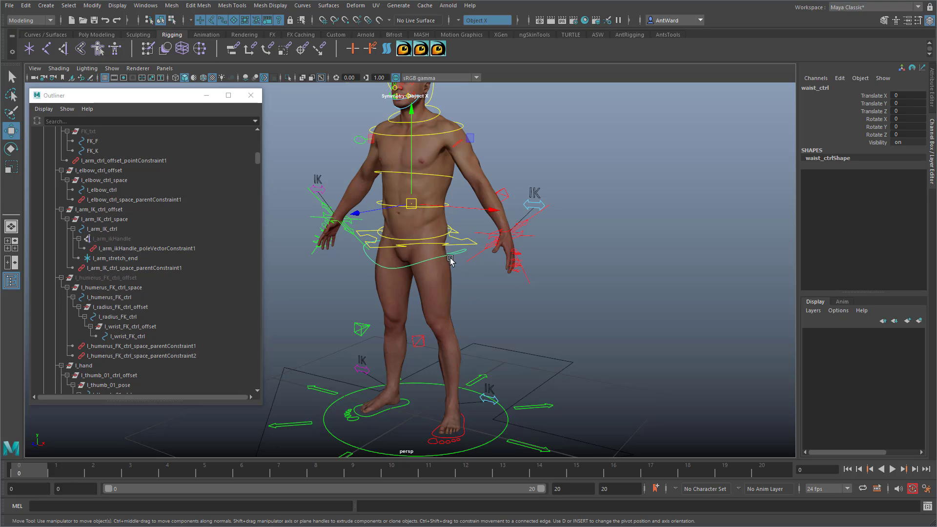
pyautogui.click(455, 246)
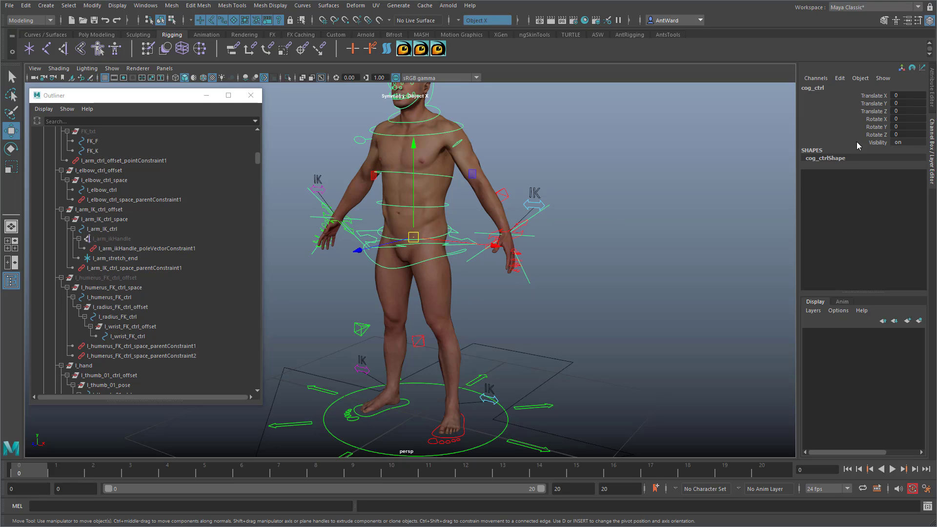
pyautogui.click(602, 221)
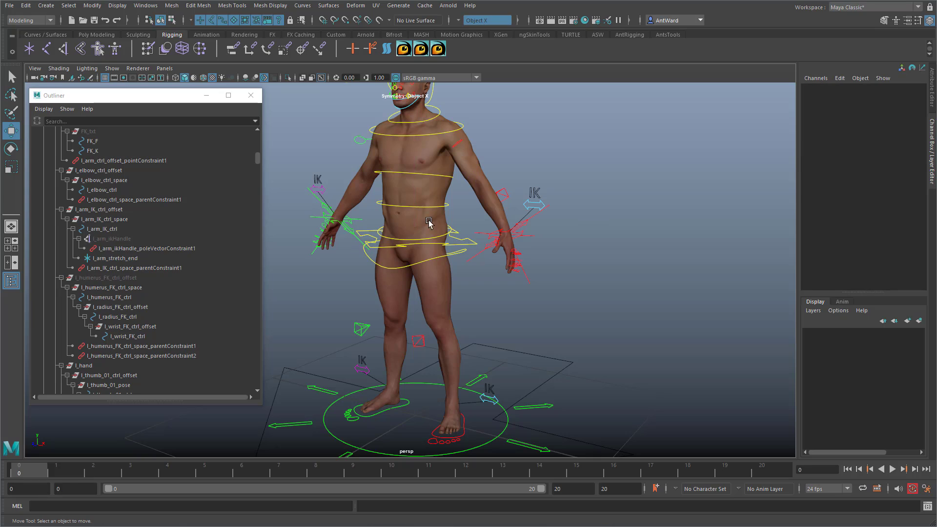
pyautogui.click(380, 204)
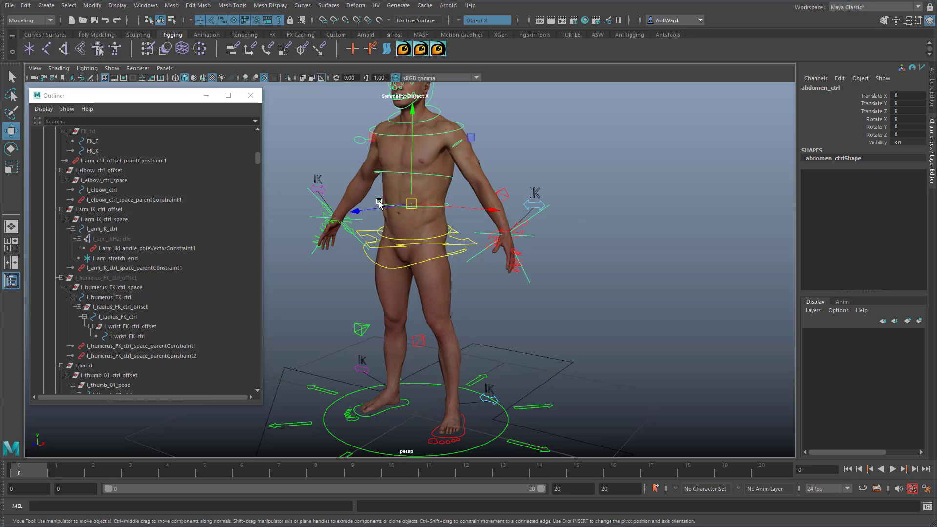
pyautogui.click(451, 174)
pyautogui.keyDown('alt'); pyautogui.moveTo(448, 182); pyautogui.dragTo(474, 241, button='right'); pyautogui.keyUp('alt')
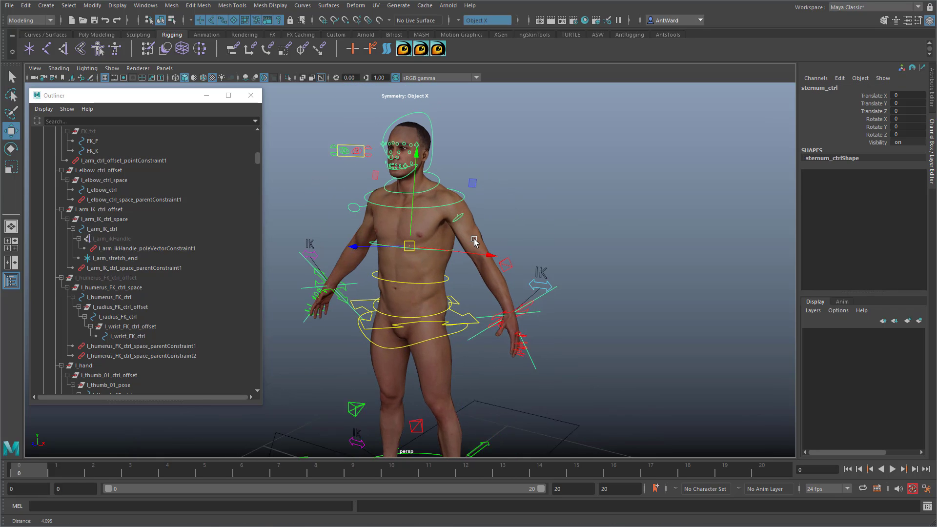
# Step: Lock and hide the Scale X, Y and Z channels of both clavicle controls
pyautogui.click(464, 214)
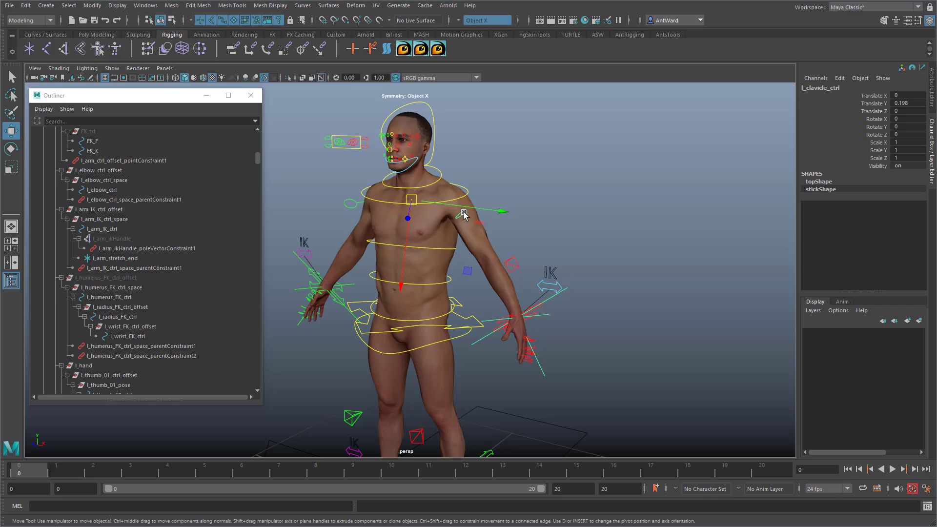
pyautogui.keyDown('shift'); pyautogui.click(350, 204); pyautogui.keyUp('shift')
pyautogui.moveTo(881, 142); pyautogui.dragTo(879, 158)
pyautogui.rightClick(879, 158)
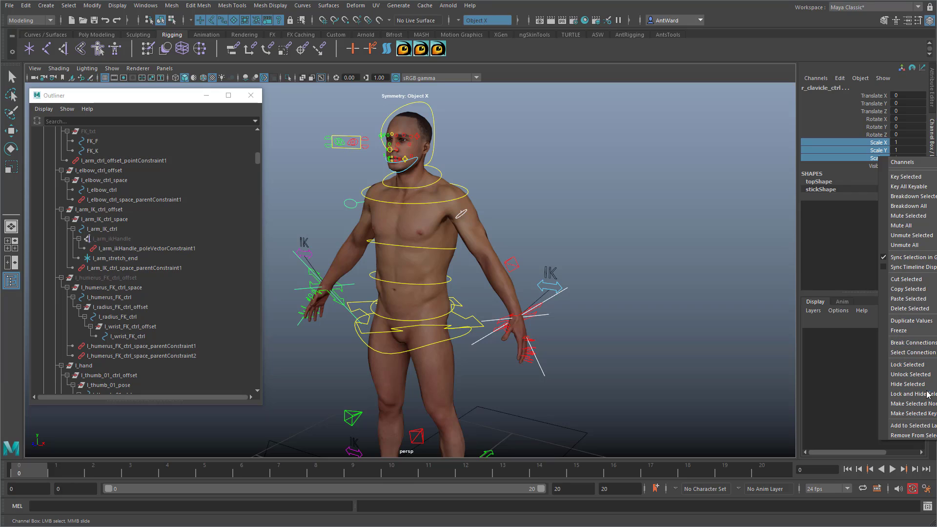
pyautogui.click(907, 384)
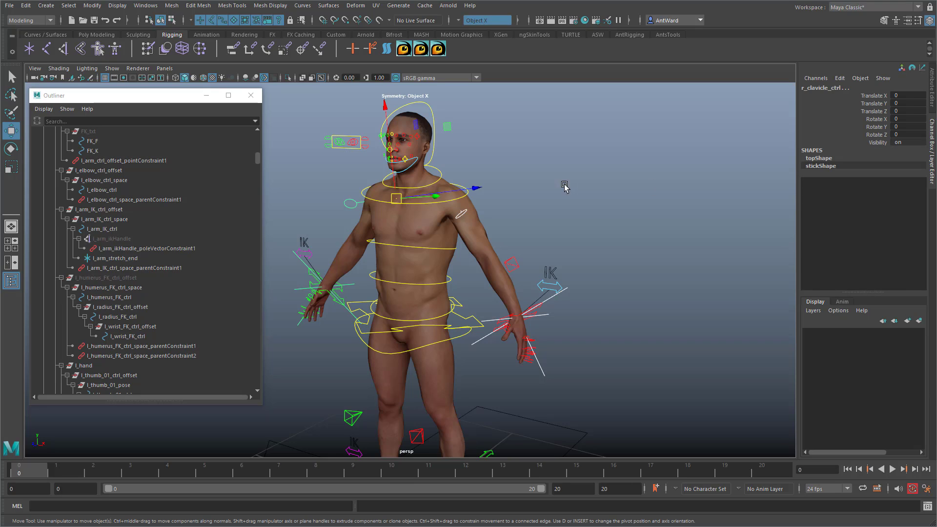
# Step: Check the channels of l_elbow_ctrl and l_index_01_ctrl
pyautogui.click(508, 246)
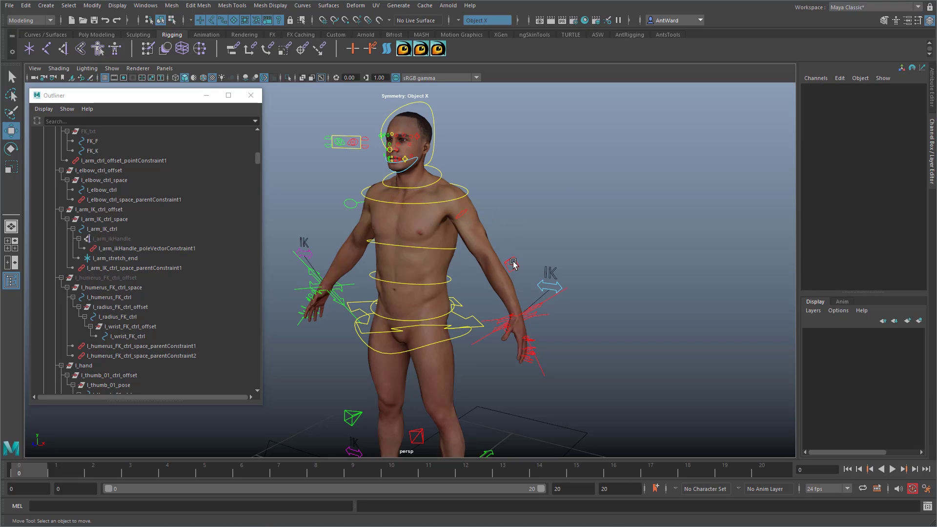
pyautogui.click(512, 262)
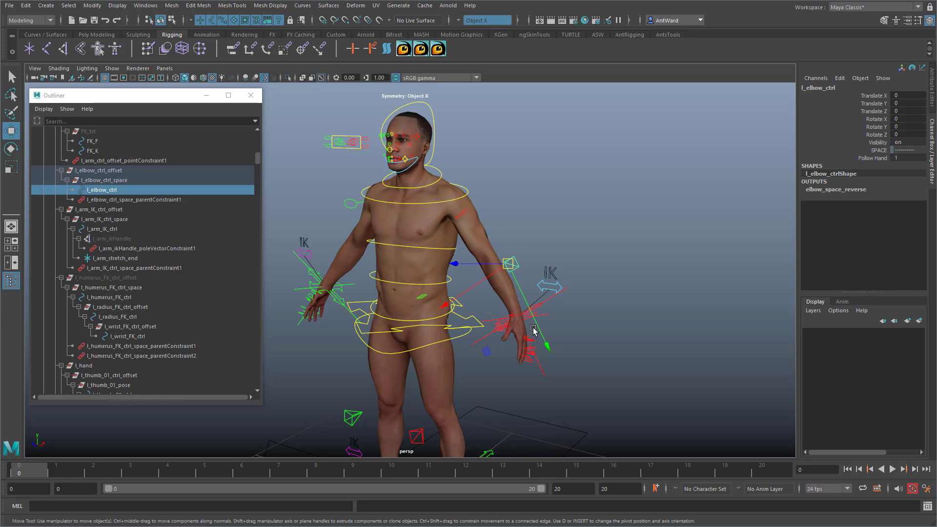
pyautogui.click(596, 342)
pyautogui.keyDown('alt'); pyautogui.moveTo(493, 345); pyautogui.dragTo(494, 332); pyautogui.keyUp('alt')
pyautogui.scroll(4, 581, 325)
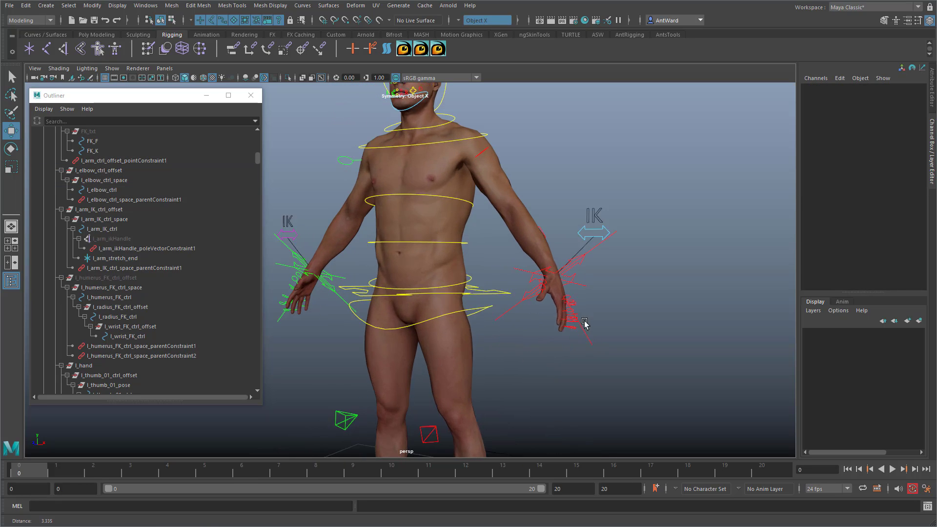
pyautogui.click(603, 304)
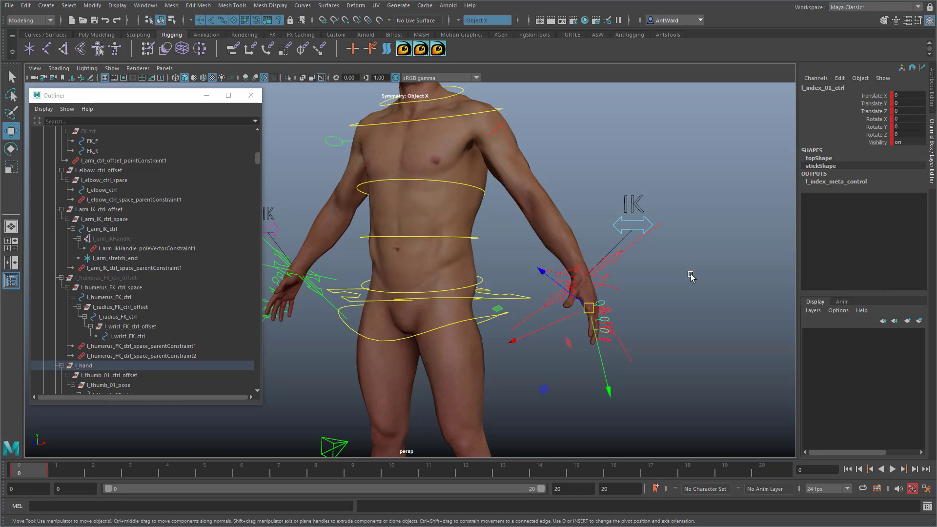
# Step: Select all the rig controls and delete their animation keys at frames 1 and 0
pyautogui.press('a')
pyautogui.moveTo(311, 142); pyautogui.dragTo(560, 434)
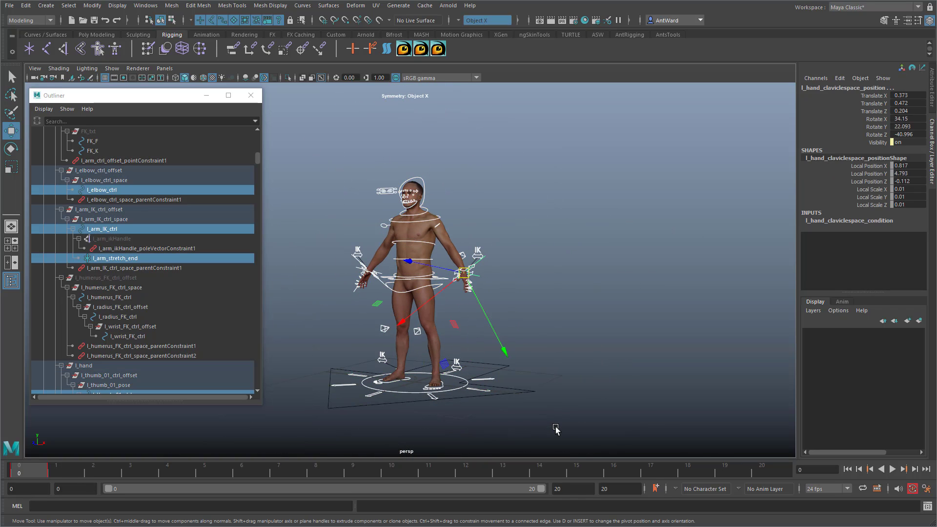
pyautogui.click(57, 472)
pyautogui.rightClick(58, 473)
pyautogui.click(80, 320)
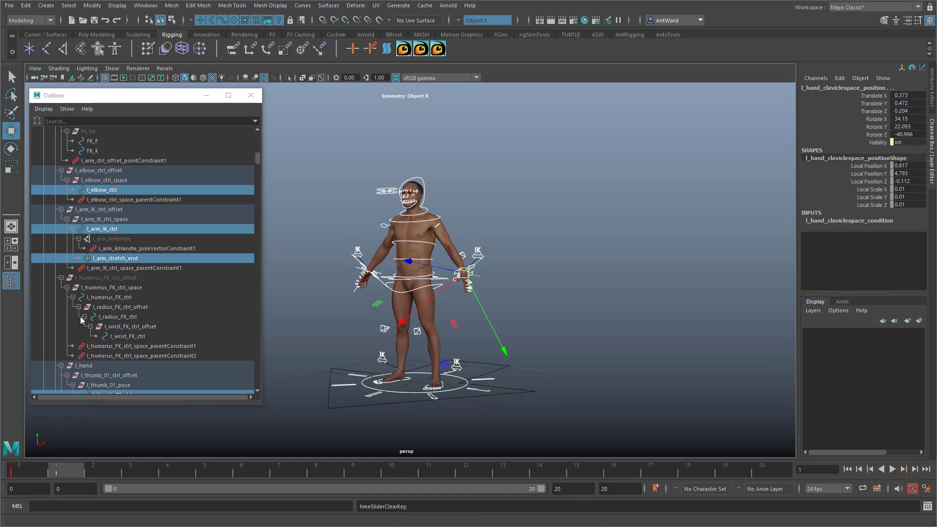
pyautogui.click(28, 471)
pyautogui.rightClick(29, 471)
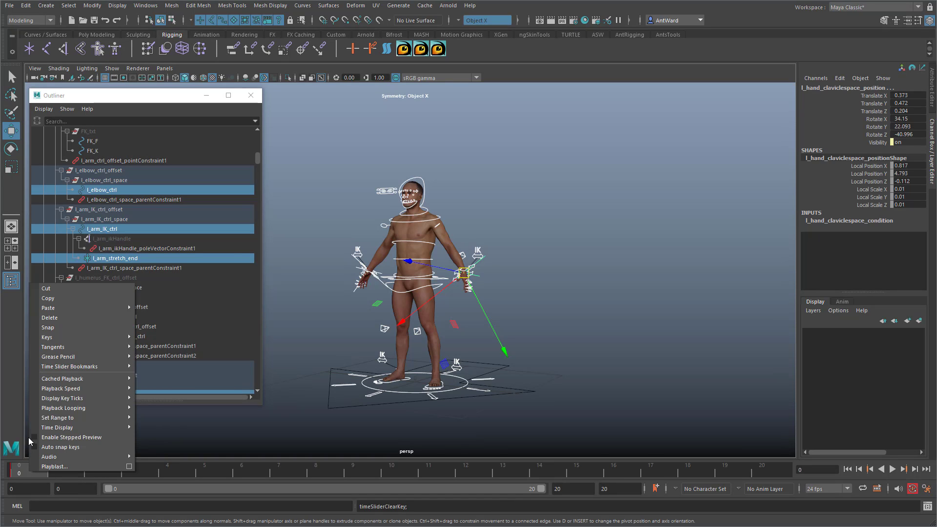
pyautogui.click(54, 318)
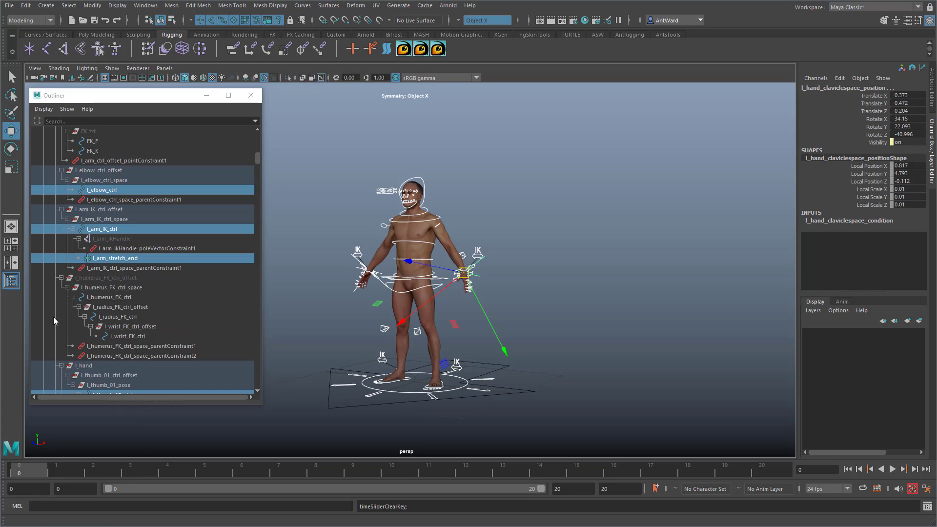
# Step: Check the channels of l_index_01_ctrl again, followed by those of r_arm_IK_ctrl and lookAt_ctrl
pyautogui.keyDown('alt'); pyautogui.moveTo(500, 318); pyautogui.dragTo(507, 317); pyautogui.keyUp('alt')
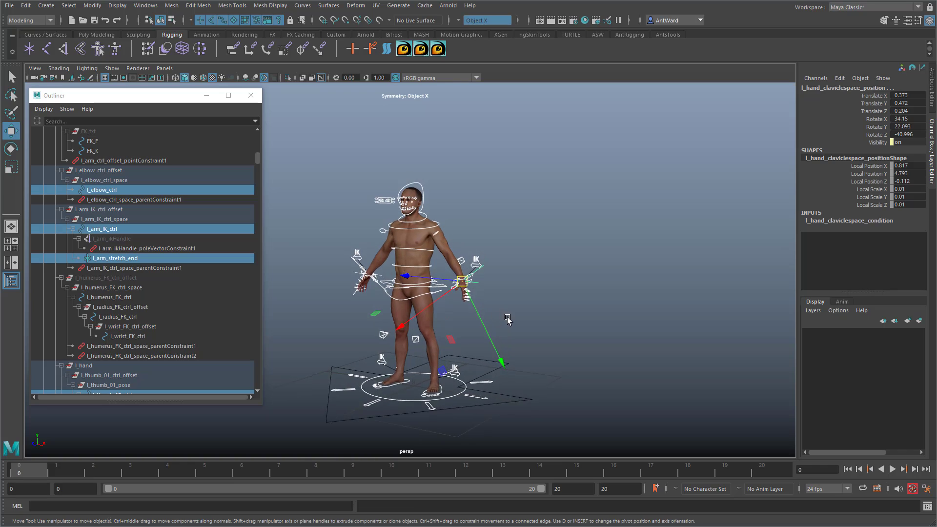
pyautogui.keyDown('alt'); pyautogui.moveTo(508, 317); pyautogui.dragTo(635, 324, button='right'); pyautogui.keyUp('alt')
pyautogui.click(635, 324)
pyautogui.click(586, 334)
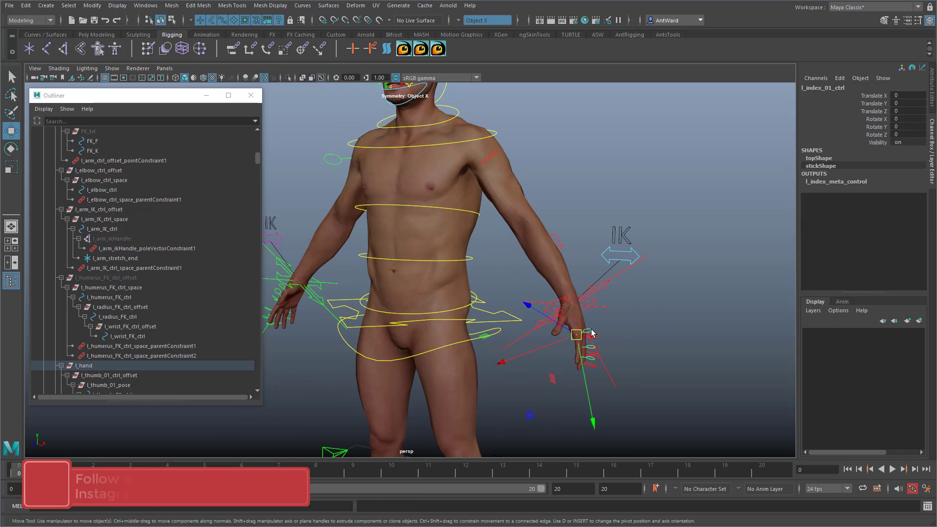
pyautogui.keyDown('alt'); pyautogui.moveTo(586, 335); pyautogui.dragTo(477, 338); pyautogui.keyUp('alt')
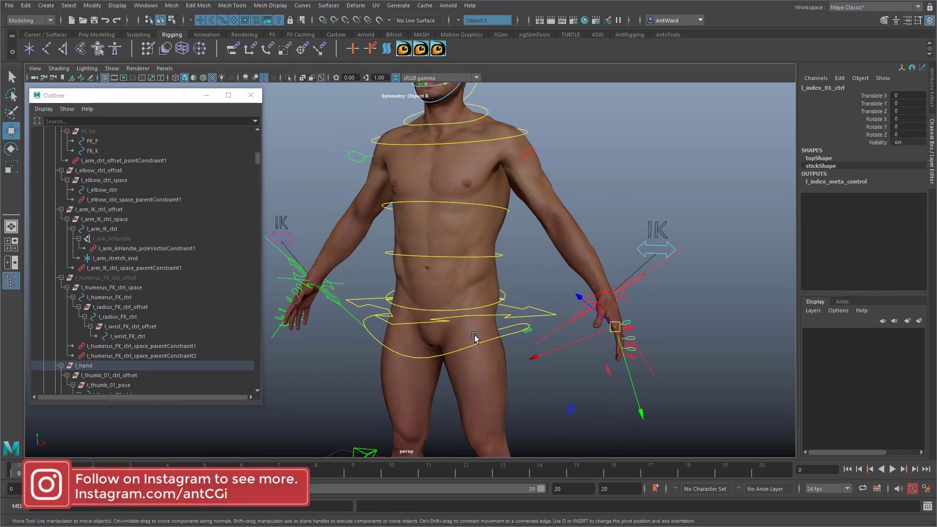
pyautogui.click(329, 300)
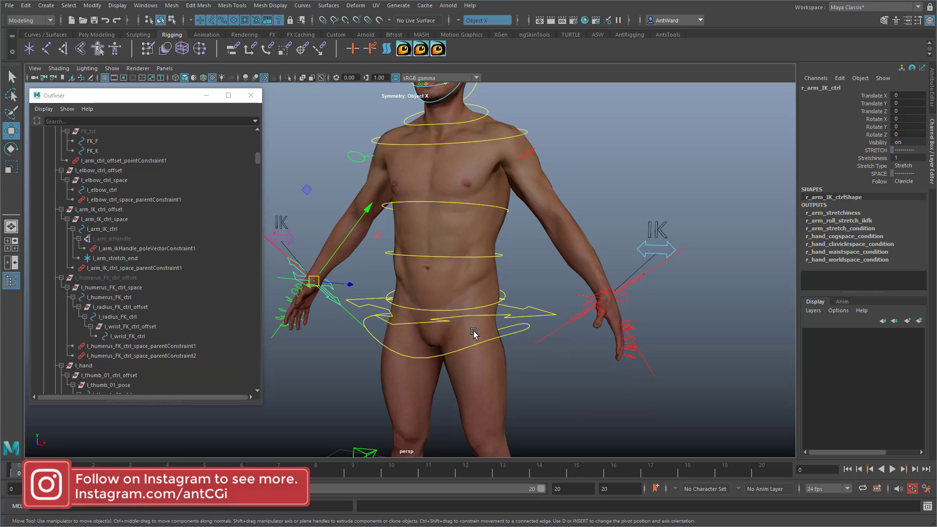
pyautogui.keyDown('alt'); pyautogui.moveTo(591, 335); pyautogui.dragTo(559, 334); pyautogui.keyUp('alt')
pyautogui.keyDown('alt'); pyautogui.moveTo(459, 138); pyautogui.dragTo(488, 295, button='middle'); pyautogui.keyUp('alt')
pyautogui.scroll(8, 488, 295)
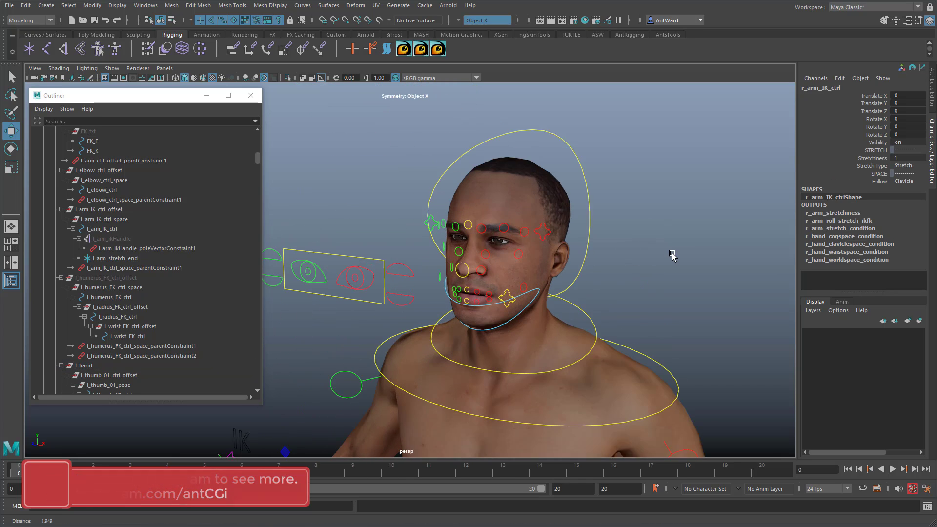
pyautogui.click(364, 305)
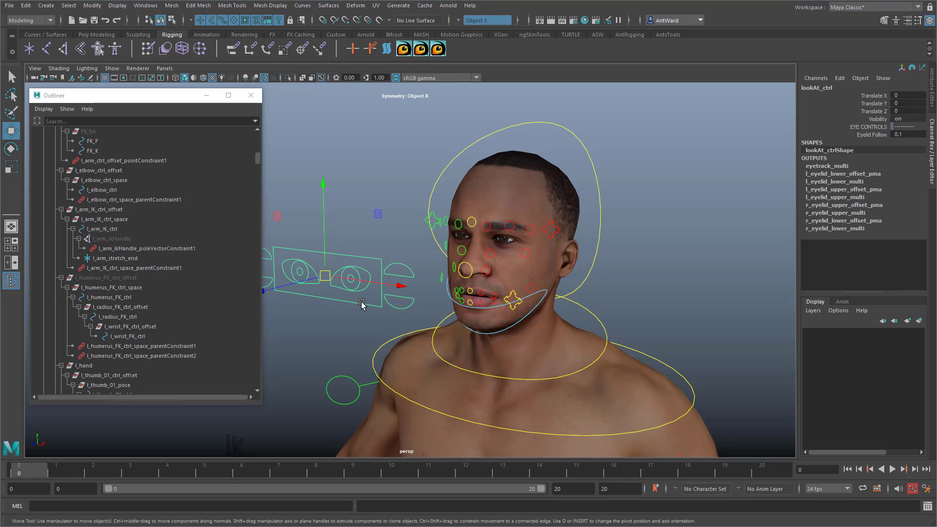
# Step: Check the channels of r_brow_ctrl, including Scale X, Y and Z, and look over the whole rig
pyautogui.click(434, 216)
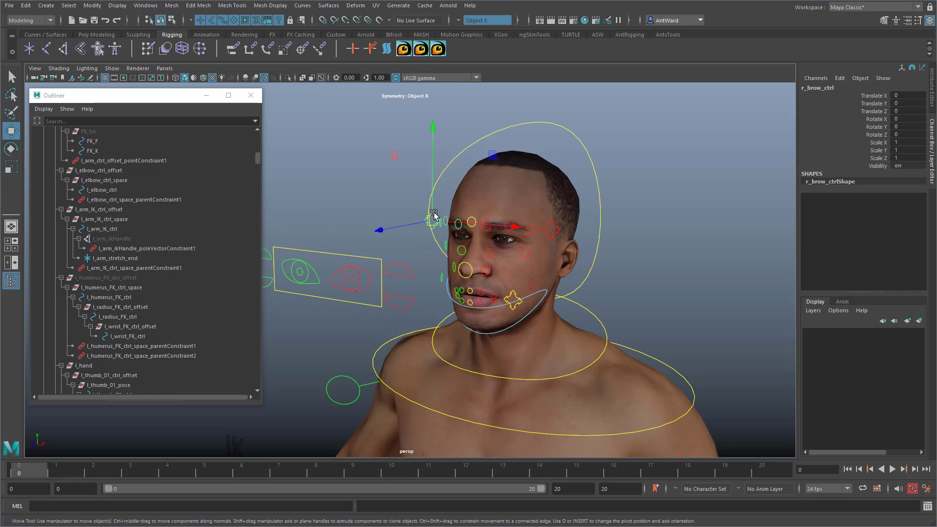
pyautogui.moveTo(879, 142); pyautogui.dragTo(887, 158)
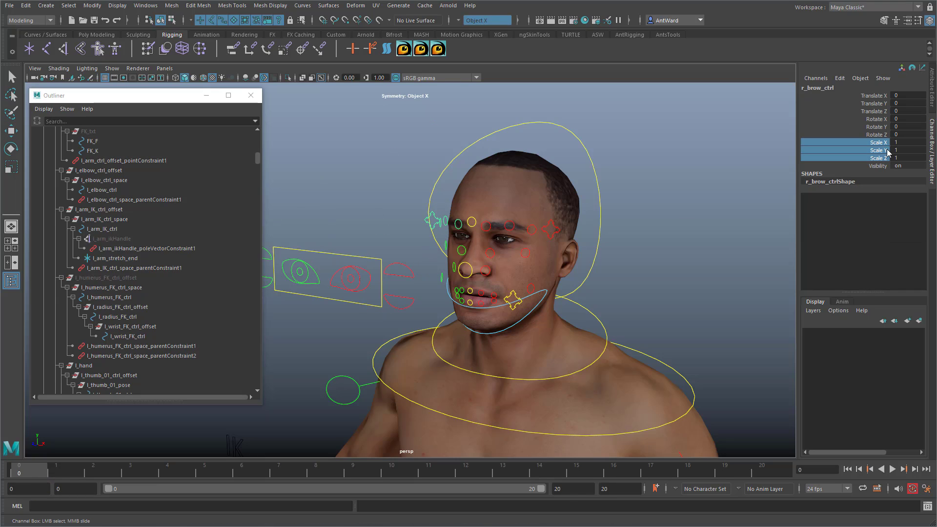
pyautogui.keyDown('alt'); pyautogui.moveTo(642, 313); pyautogui.dragTo(623, 304); pyautogui.keyUp('alt')
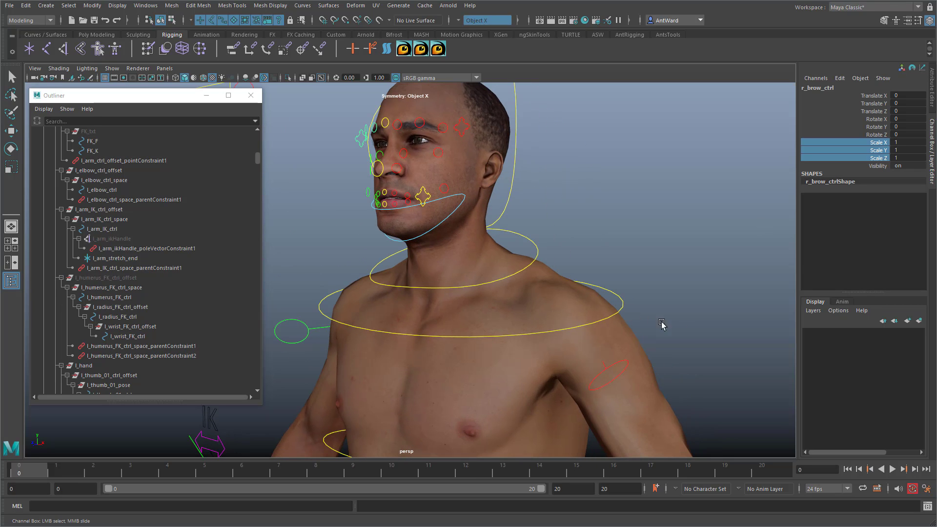
pyautogui.keyDown('alt'); pyautogui.moveTo(682, 335); pyautogui.dragTo(384, 323, button='right'); pyautogui.keyUp('alt')
pyautogui.keyDown('alt'); pyautogui.moveTo(502, 376); pyautogui.dragTo(512, 268, button='middle'); pyautogui.keyUp('alt')
pyautogui.keyDown('alt'); pyautogui.moveTo(512, 268); pyautogui.dragTo(520, 284); pyautogui.keyUp('alt')
pyautogui.keyDown('alt'); pyautogui.moveTo(518, 284); pyautogui.dragTo(524, 349, button='right'); pyautogui.keyUp('alt')
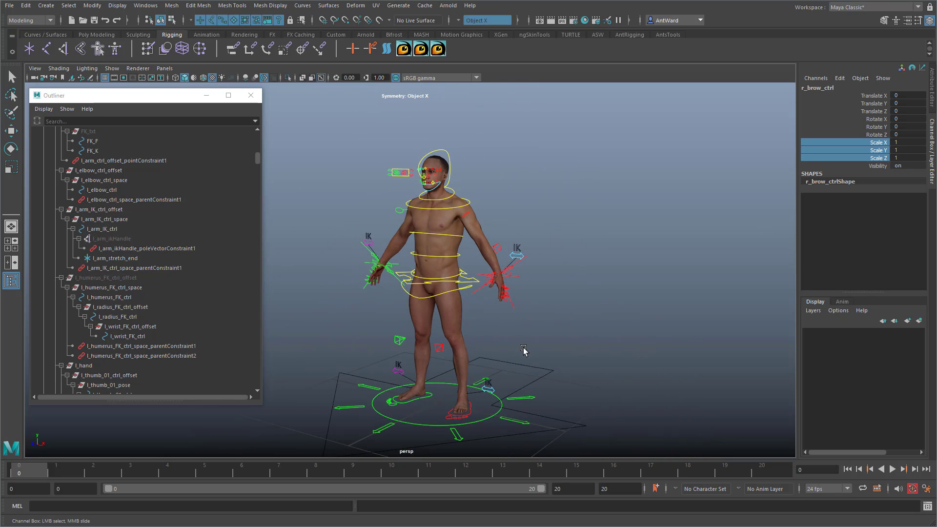
pyautogui.keyDown('alt'); pyautogui.moveTo(523, 350); pyautogui.dragTo(531, 347); pyautogui.keyUp('alt')
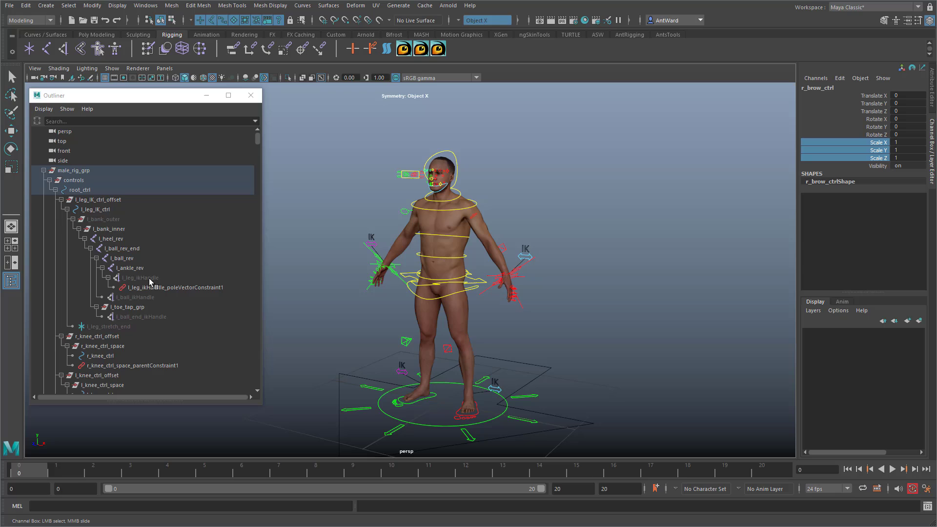
# Step: Collapse the male_rig_grp hierarchy and select root_ctrl, inspecting its Geometry and Face Controls channels
pyautogui.click(43, 170)
pyautogui.click(602, 340)
pyautogui.moveTo(562, 361)
pyautogui.keyDown('alt'); pyautogui.mouseDown()
pyautogui.moveTo(555, 368)
pyautogui.moveTo(571, 361)
pyautogui.moveTo(552, 371)
pyautogui.mouseUp(); pyautogui.keyUp('alt')
pyautogui.click(532, 385)
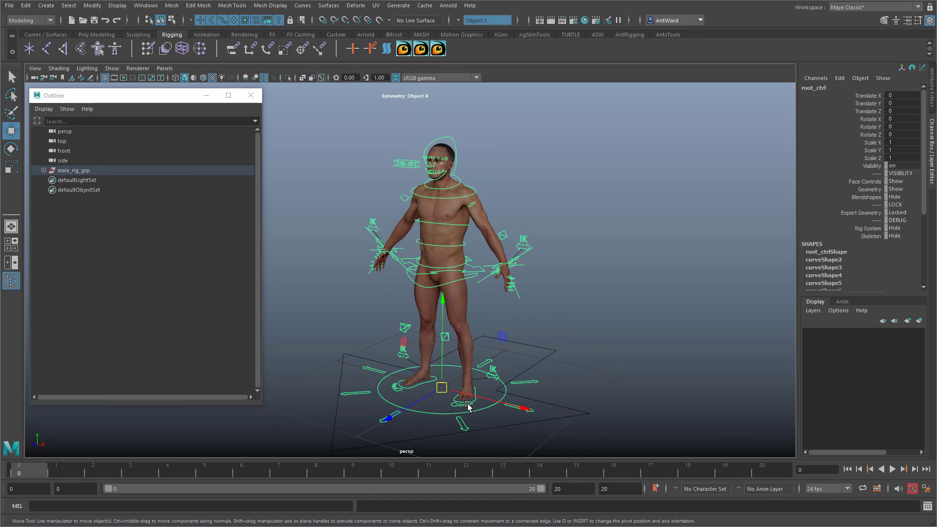
pyautogui.moveTo(445, 393); pyautogui.dragTo(434, 376)
pyautogui.hotkey('ctrl', 'z')
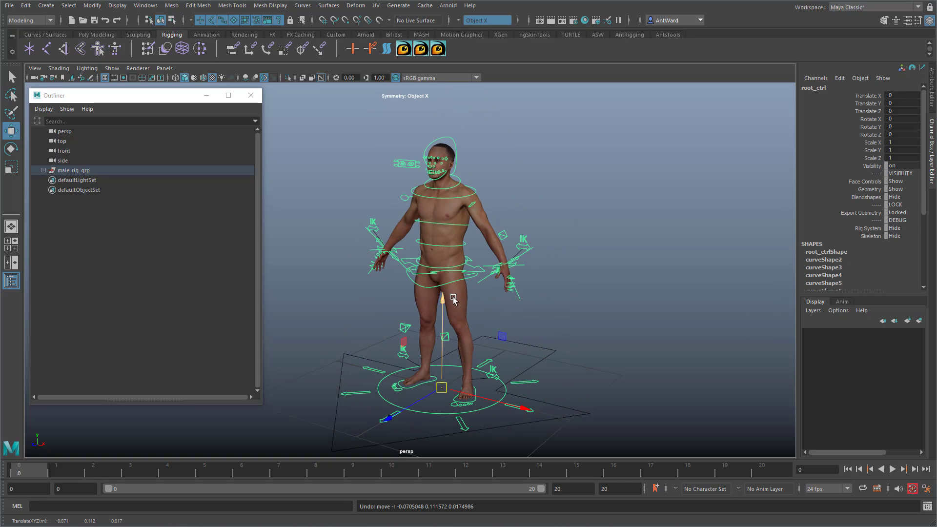
pyautogui.click(867, 190)
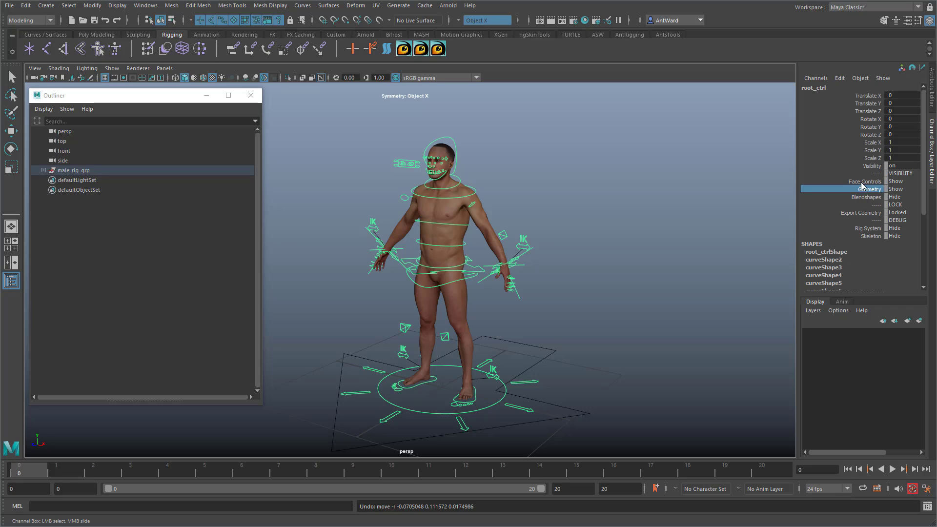
pyautogui.click(882, 182)
pyautogui.keyDown('alt'); pyautogui.moveTo(391, 229); pyautogui.dragTo(415, 223, button='right'); pyautogui.keyUp('alt')
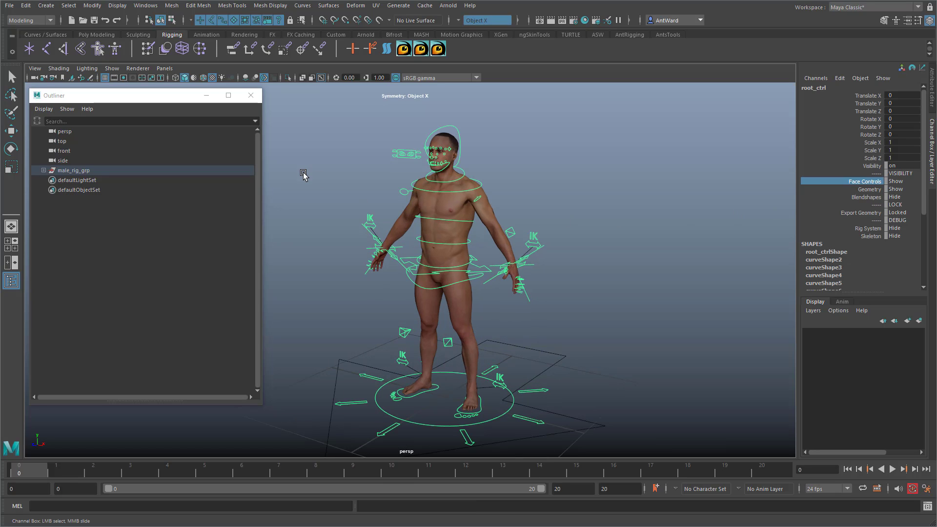
# Step: Open the Connection Editor with root_ctrl as the source and bring its custom visibility attributes into view
pyautogui.click(143, 6)
pyautogui.moveTo(195, 40)
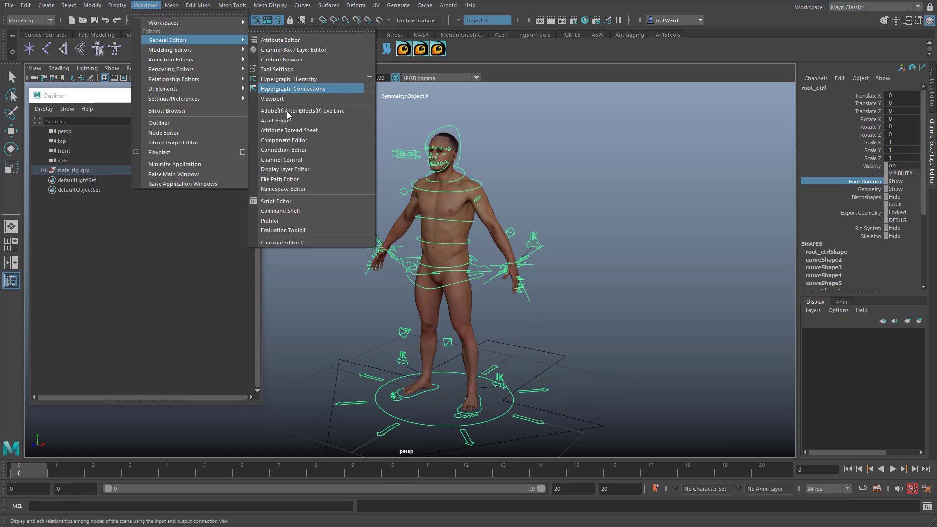
pyautogui.click(287, 150)
pyautogui.scroll(-20, 581, 159)
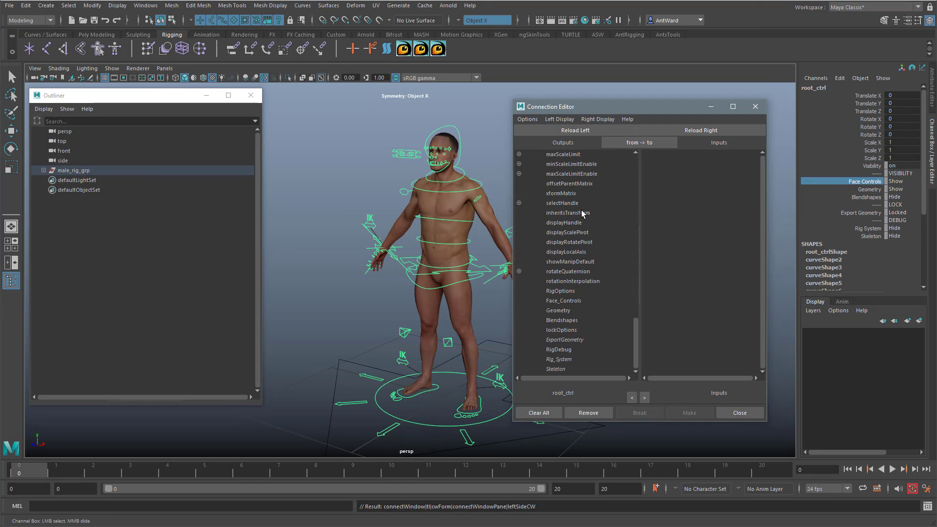
pyautogui.scroll(-20, 433, 288)
# Step: Select the geometry group under DO_NOT_TOUCH and load it as the connection target
pyautogui.keyDown('alt'); pyautogui.rightClick(433, 289); pyautogui.keyUp('alt')
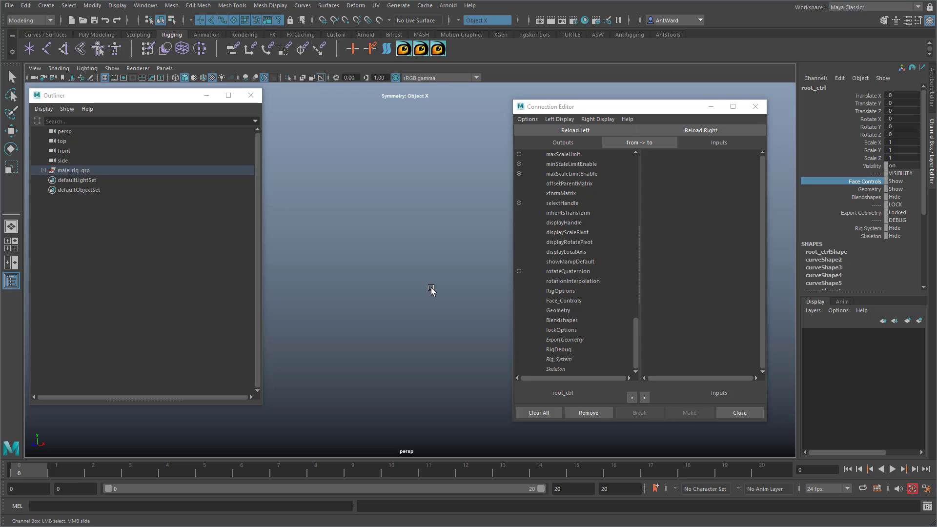
pyautogui.scroll(15, 433, 290)
pyautogui.scroll(4, 432, 290)
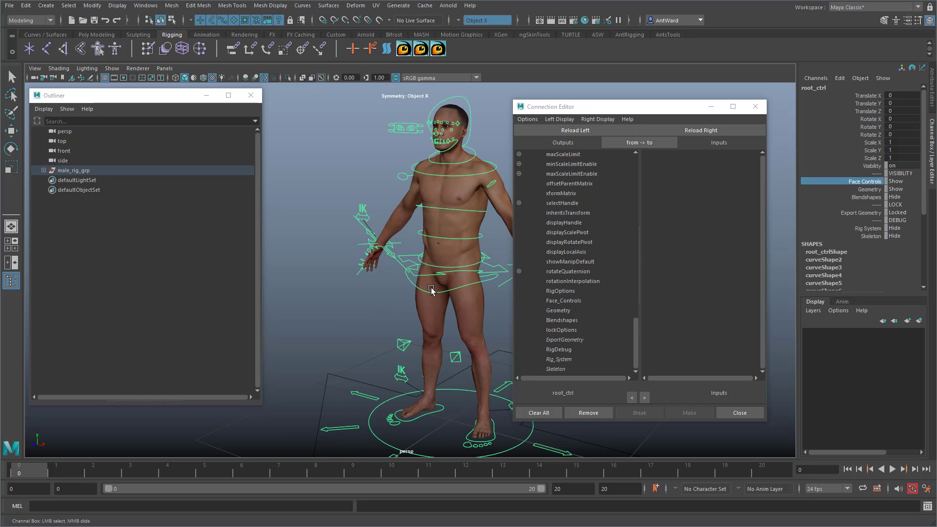
pyautogui.keyDown('alt'); pyautogui.moveTo(438, 288); pyautogui.dragTo(381, 288, button='middle'); pyautogui.keyUp('alt')
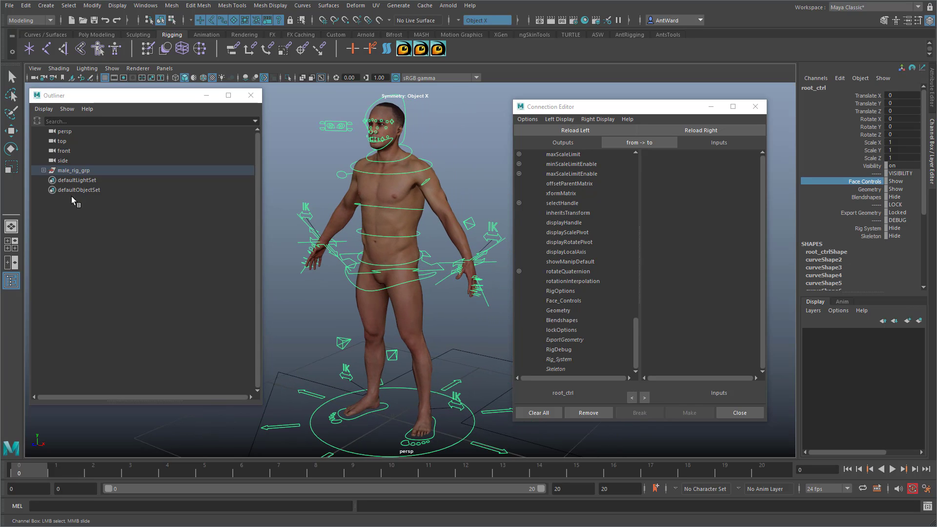
pyautogui.click(44, 171)
pyautogui.click(50, 199)
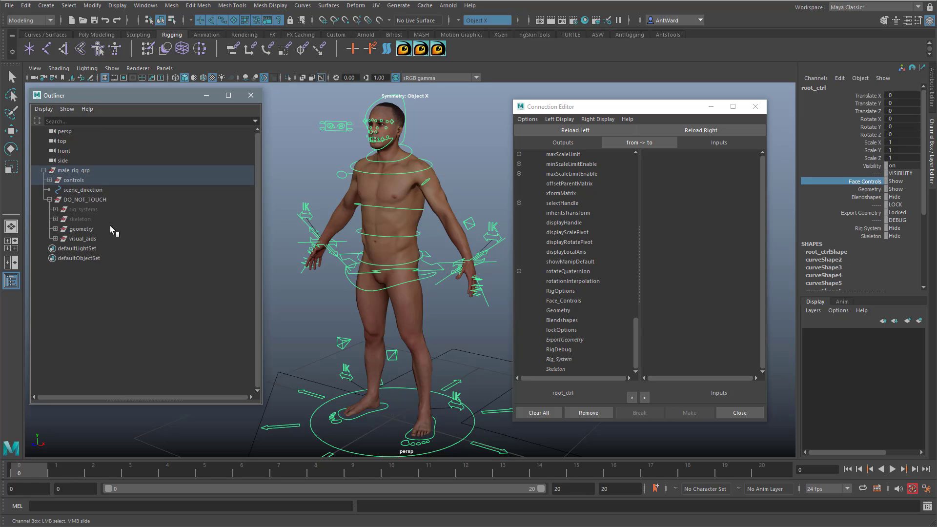
pyautogui.click(83, 229)
pyautogui.click(759, 131)
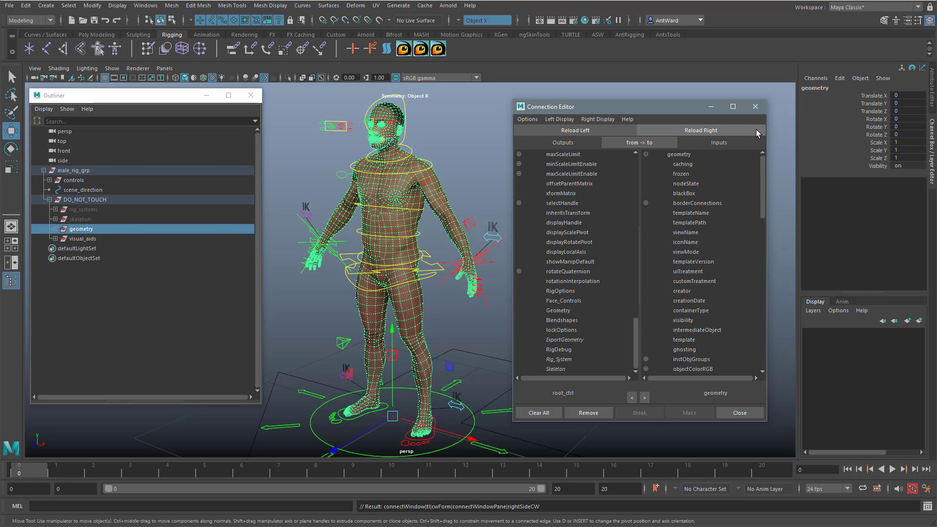
# Step: Connect root_ctrl's Geometry attribute to the geometry group's visibility, with non-keyable attributes hidden from the target list
pyautogui.click(555, 312)
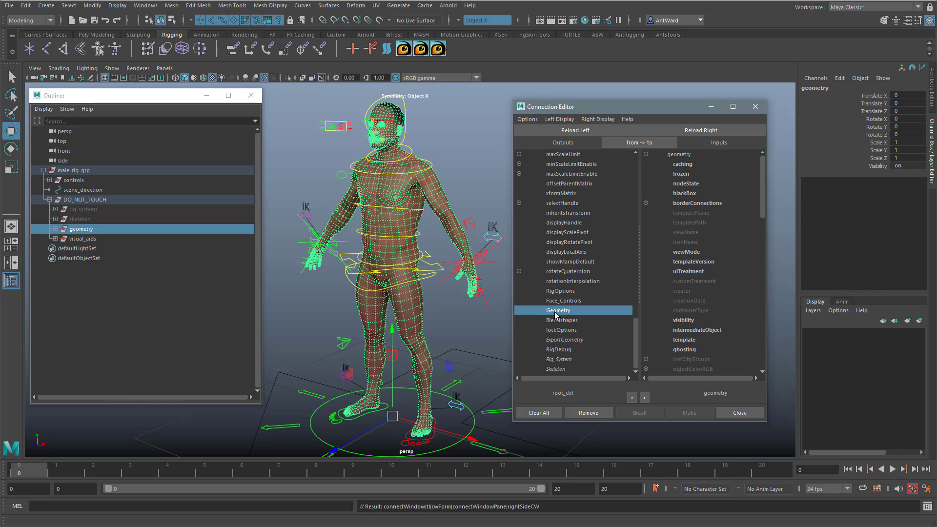
pyautogui.scroll(-10, 701, 172)
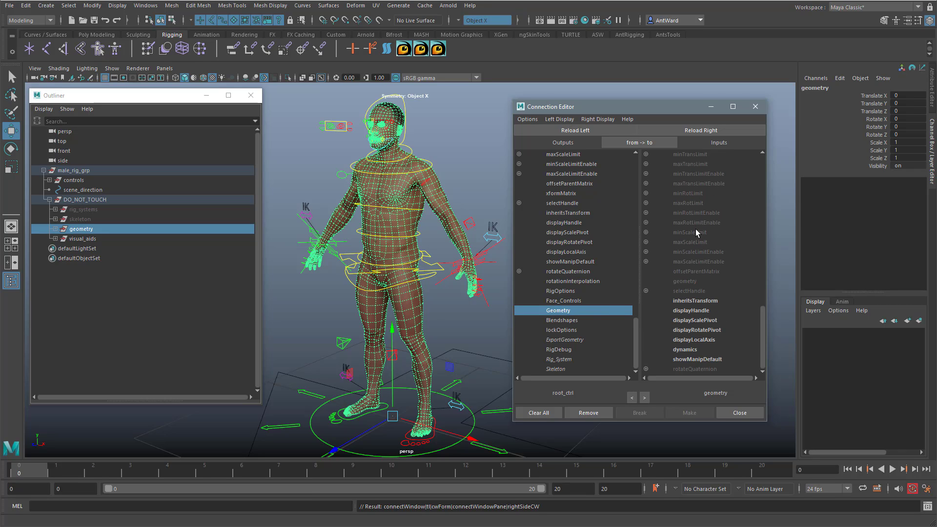
pyautogui.scroll(10, 696, 233)
pyautogui.click(598, 120)
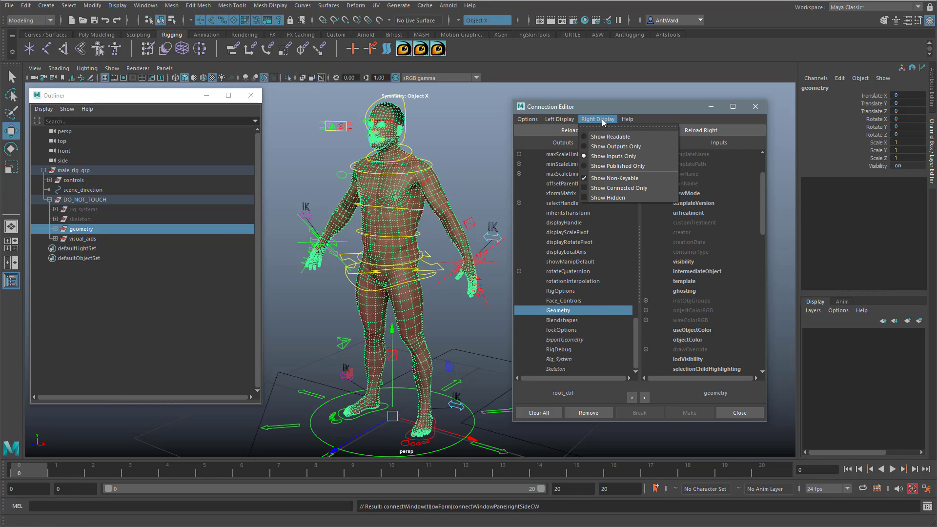
pyautogui.click(616, 179)
pyautogui.click(692, 164)
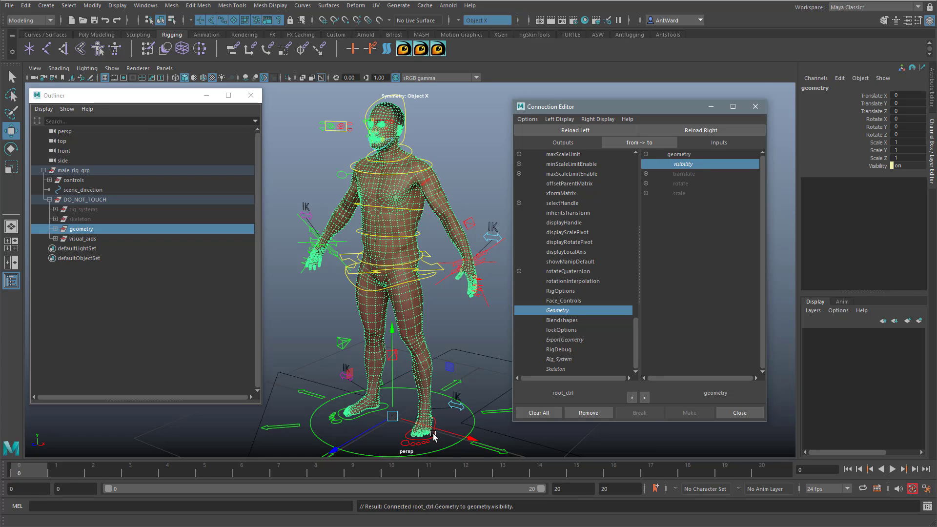
# Step: Test the new connection by setting Geometry on root_ctrl to Hide and back to Show
pyautogui.moveTo(439, 400)
pyautogui.keyDown('alt'); pyautogui.mouseDown()
pyautogui.moveTo(430, 397)
pyautogui.moveTo(446, 390)
pyautogui.mouseUp(); pyautogui.keyUp('alt')
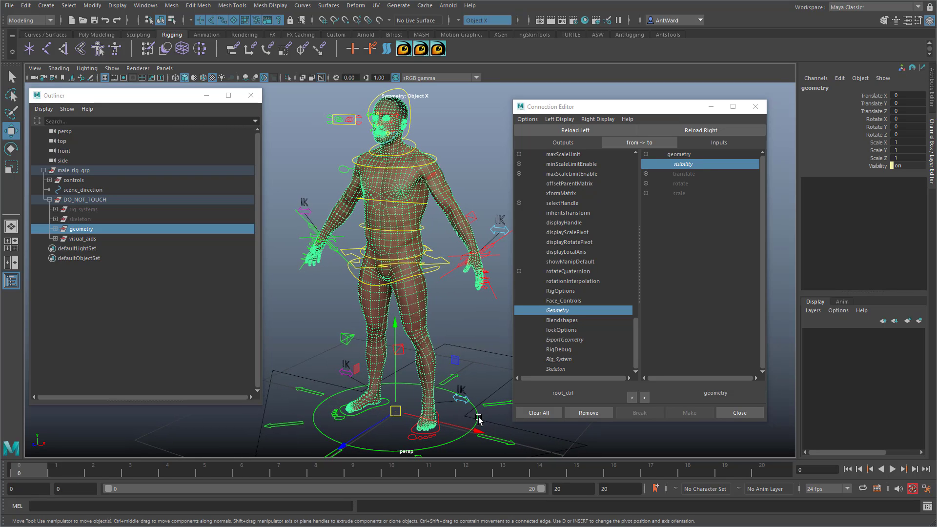
pyautogui.click(479, 419)
pyautogui.click(903, 190)
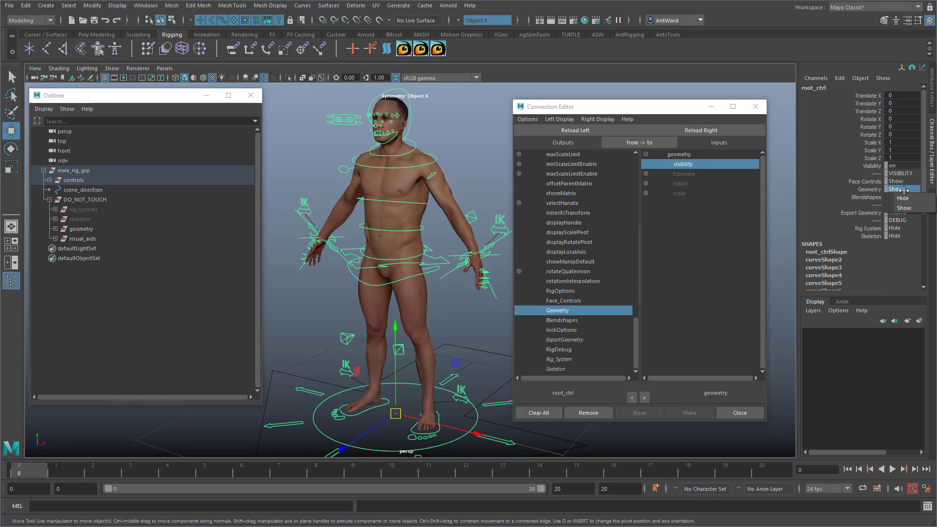
pyautogui.click(904, 198)
pyautogui.click(904, 190)
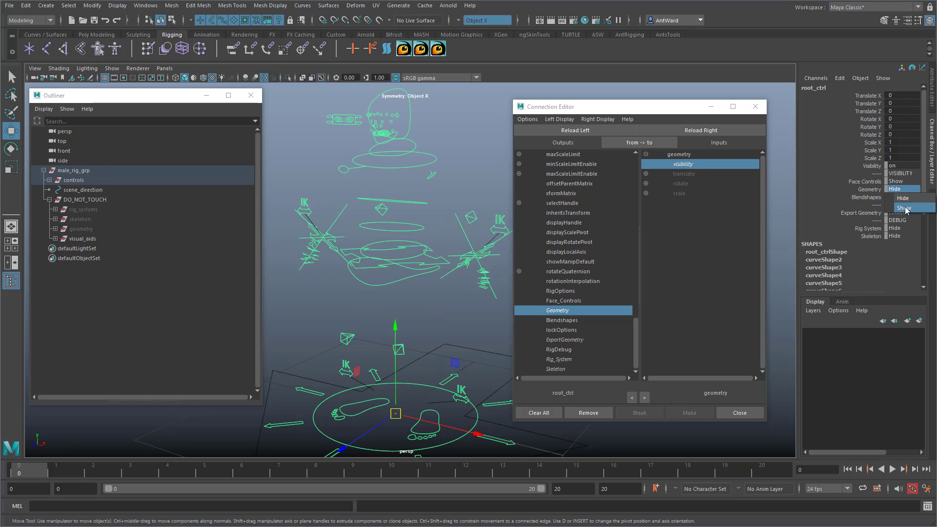
pyautogui.click(904, 208)
# Step: Select head_ctrl, reveal it in the Outliner and expand its child offset groups
pyautogui.keyDown('alt'); pyautogui.moveTo(357, 329); pyautogui.dragTo(566, 300, button='right'); pyautogui.keyUp('alt')
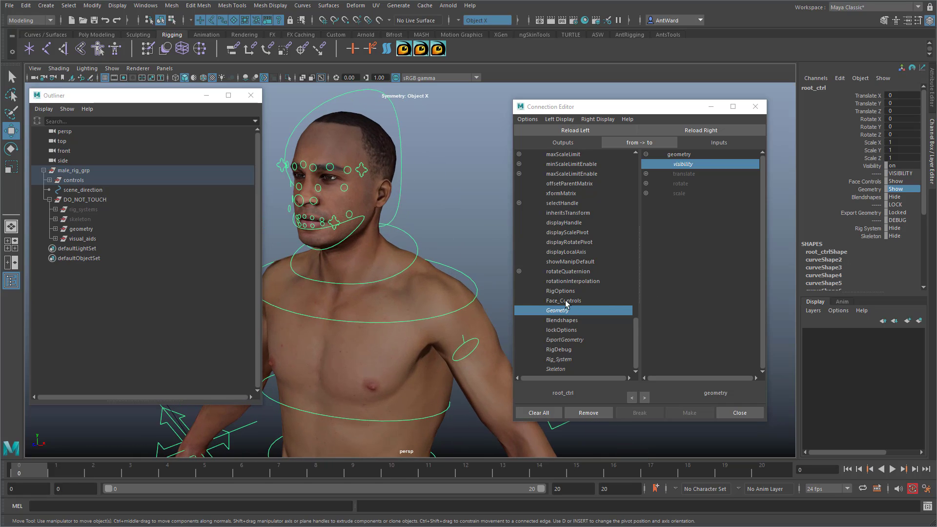
pyautogui.keyDown('alt'); pyautogui.moveTo(346, 232); pyautogui.dragTo(381, 262, button='middle'); pyautogui.keyUp('alt')
pyautogui.click(471, 247)
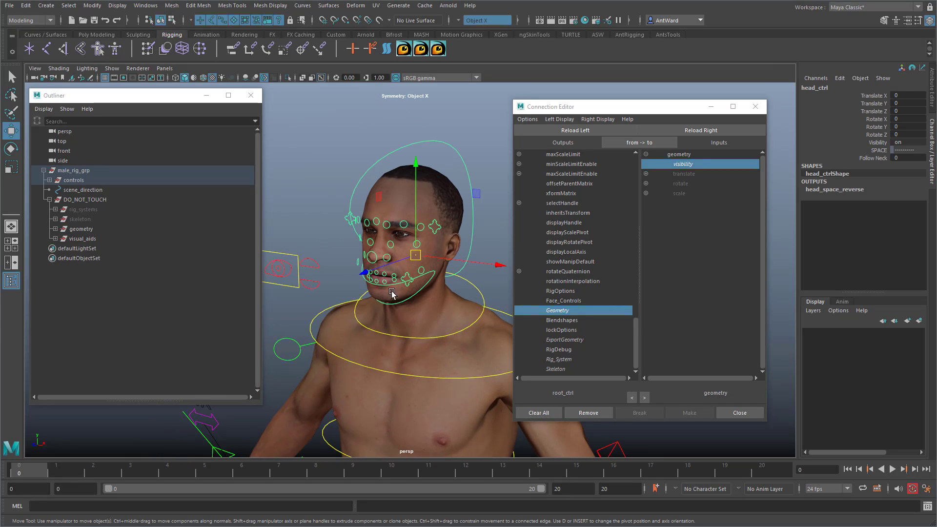
pyautogui.rightClick(92, 285)
pyautogui.click(141, 313)
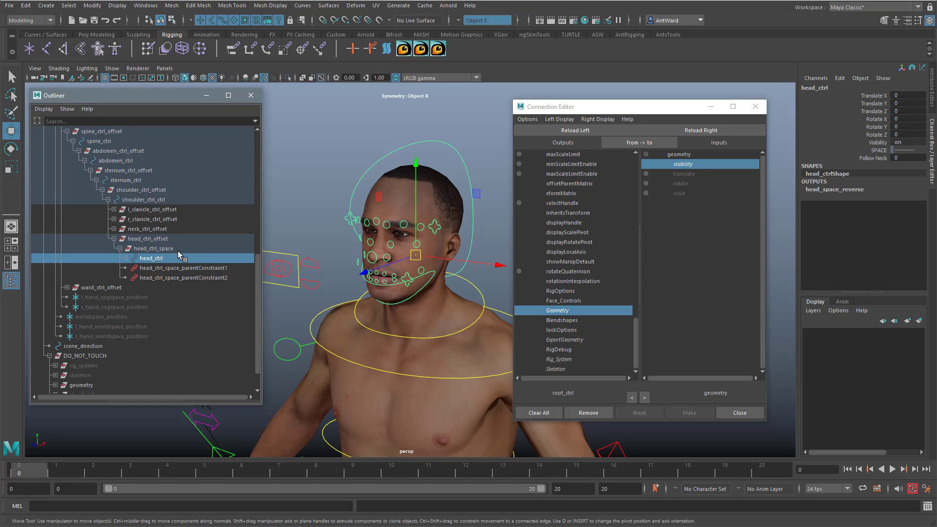
pyautogui.click(126, 259)
pyautogui.scroll(-3, 188, 271)
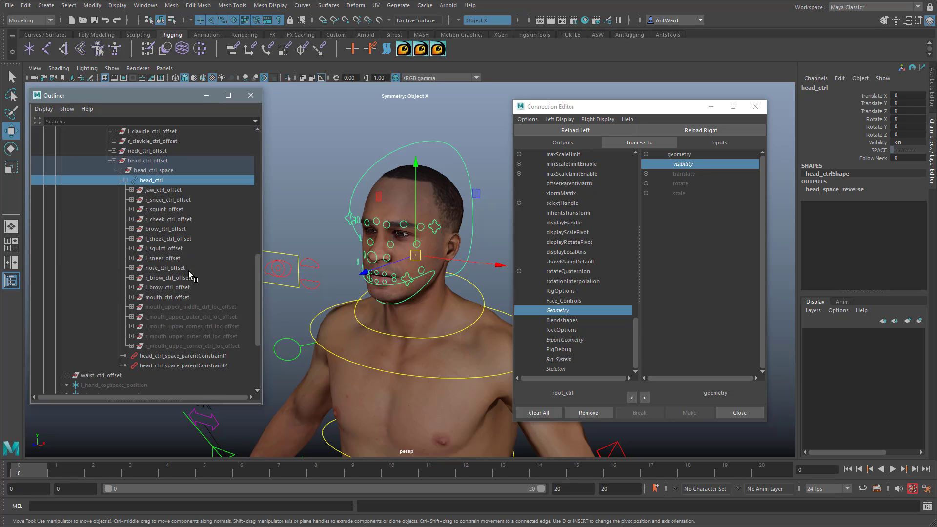
# Step: Load the head_ctrl offset groups from r_sneer_ctrl_offset through r_mouth_upper_corner_ctrl_loc_offset as connection targets, leaving out jaw_ctrl_offset
pyautogui.click(178, 191)
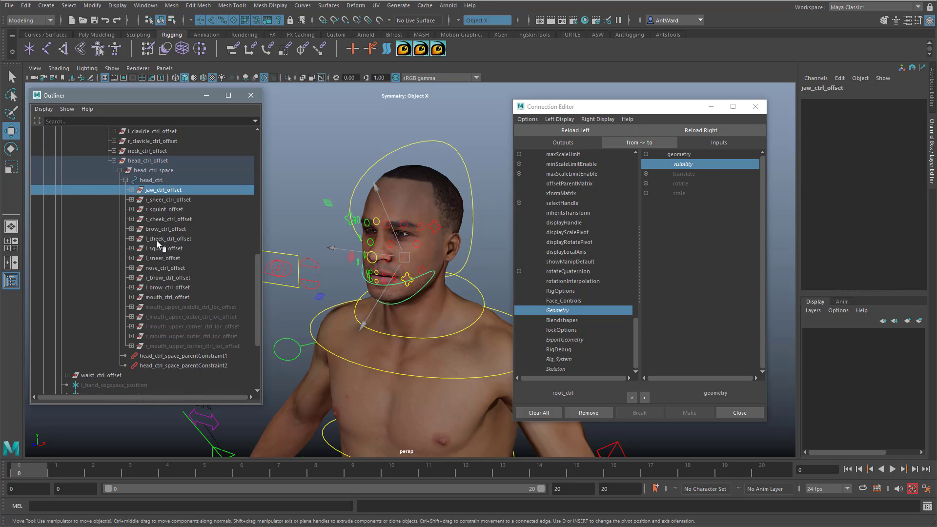
pyautogui.keyDown('shift'); pyautogui.click(167, 346); pyautogui.keyUp('shift')
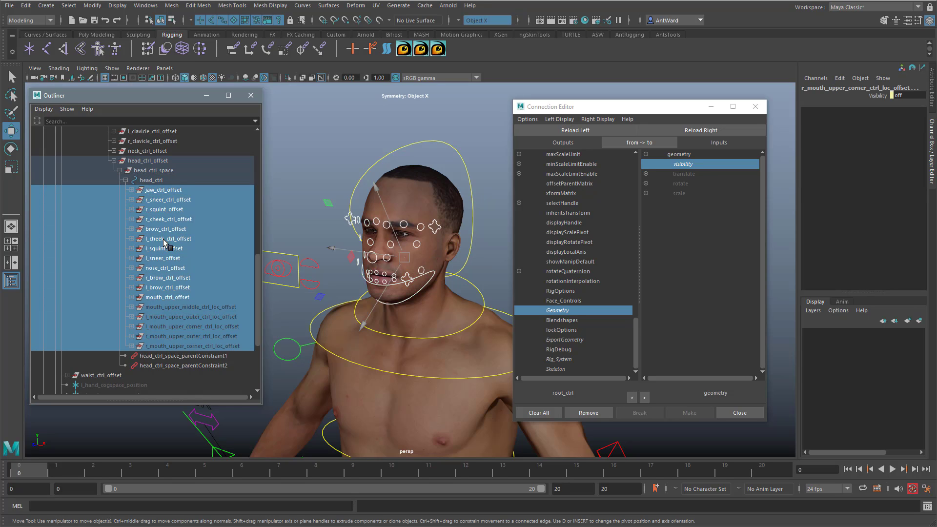
pyautogui.keyDown('ctrl'); pyautogui.click(172, 191); pyautogui.keyUp('ctrl')
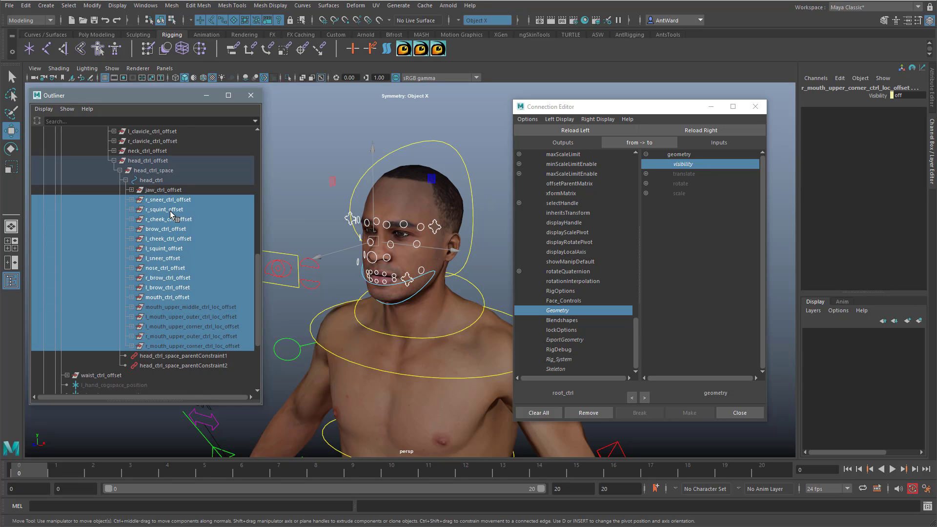
pyautogui.click(706, 132)
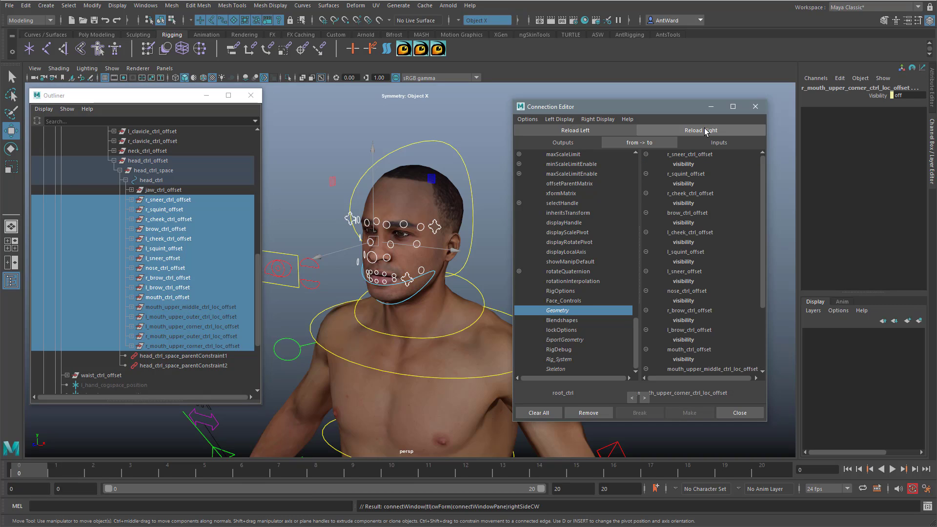
# Step: Connect root_ctrl's Face_Controls attribute to the visibility of every sneer, squint, cheek, brow, nose and mouth_ctrl offset group
pyautogui.click(566, 301)
pyautogui.click(691, 165)
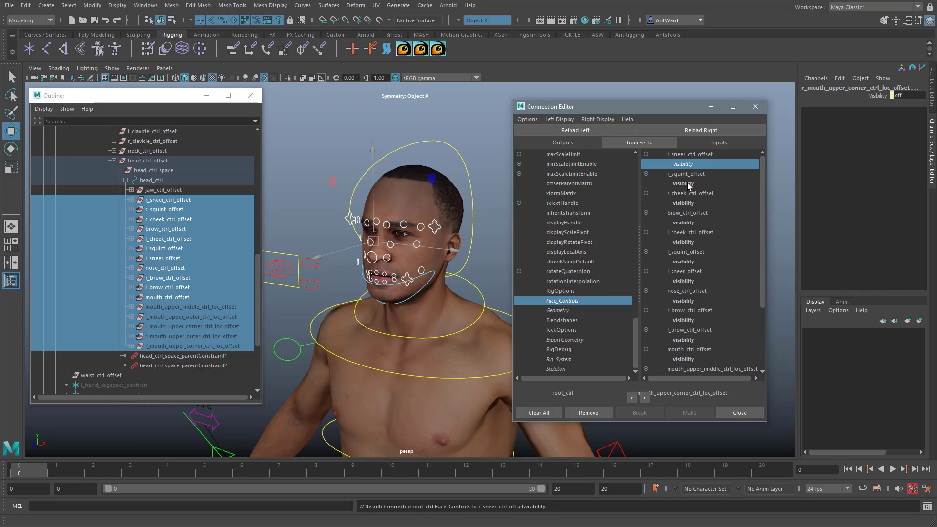
pyautogui.click(687, 183)
pyautogui.click(687, 203)
pyautogui.click(687, 222)
pyautogui.click(688, 242)
pyautogui.click(689, 262)
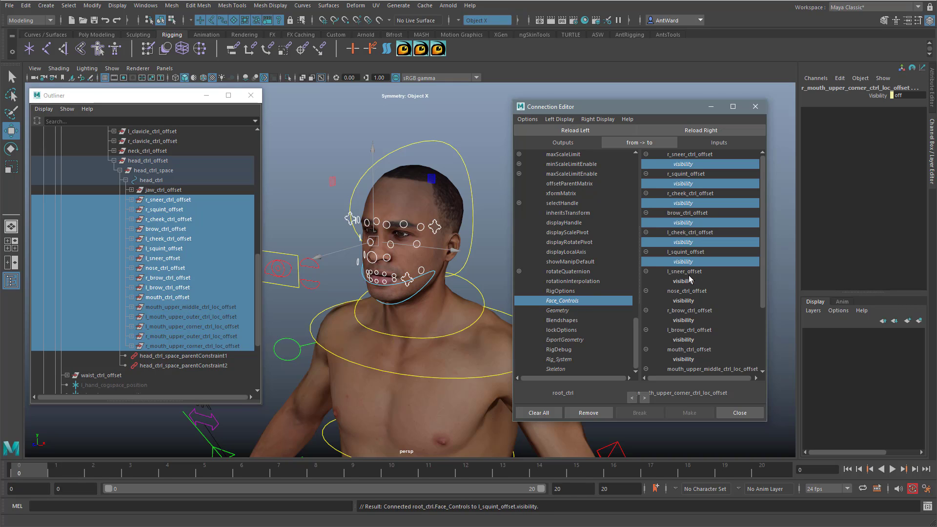
pyautogui.click(691, 281)
pyautogui.click(693, 302)
pyautogui.click(695, 321)
pyautogui.click(693, 340)
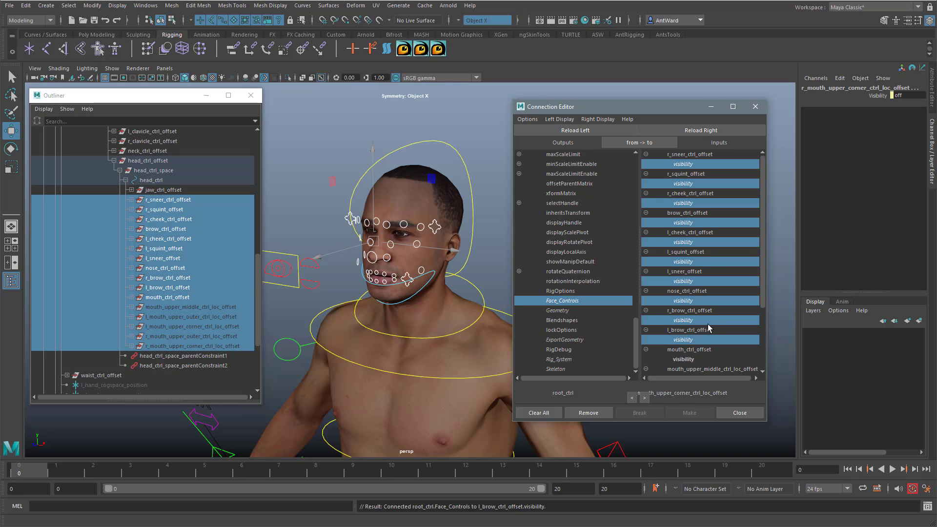
pyautogui.scroll(-3, 712, 322)
pyautogui.click(688, 275)
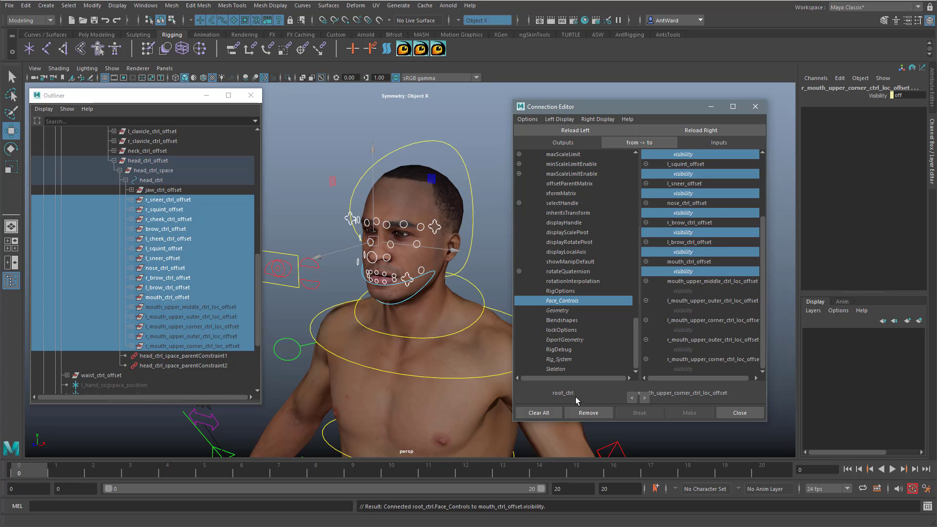
# Step: Hide the face control groups by setting root_ctrl's Face Controls attribute to Hide
pyautogui.keyDown('alt'); pyautogui.moveTo(409, 351); pyautogui.dragTo(364, 341, button='right'); pyautogui.keyUp('alt')
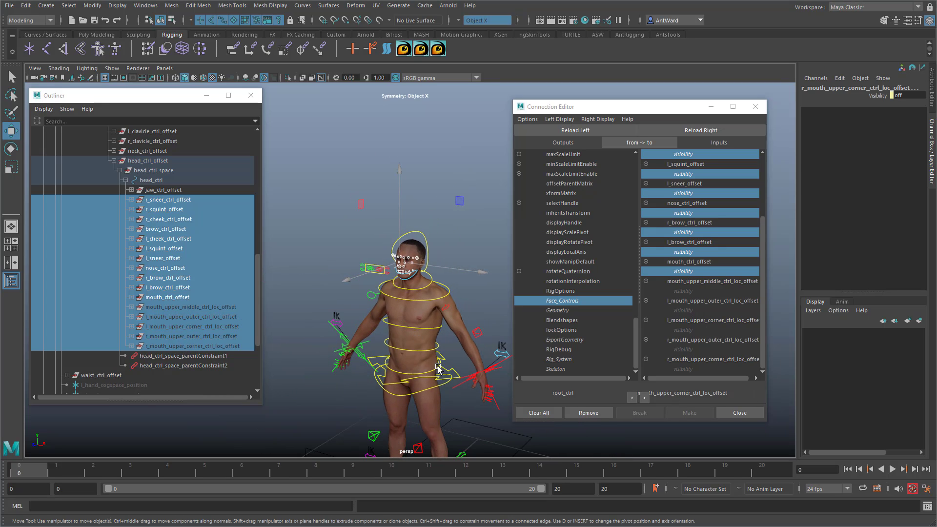
pyautogui.keyDown('alt'); pyautogui.moveTo(441, 373); pyautogui.dragTo(420, 277, button='middle'); pyautogui.keyUp('alt')
pyautogui.click(479, 401)
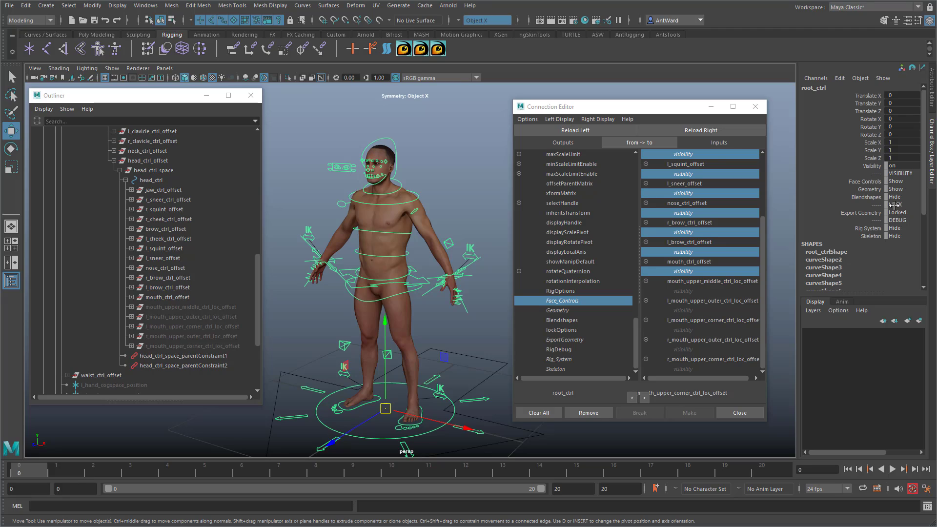
pyautogui.click(901, 181)
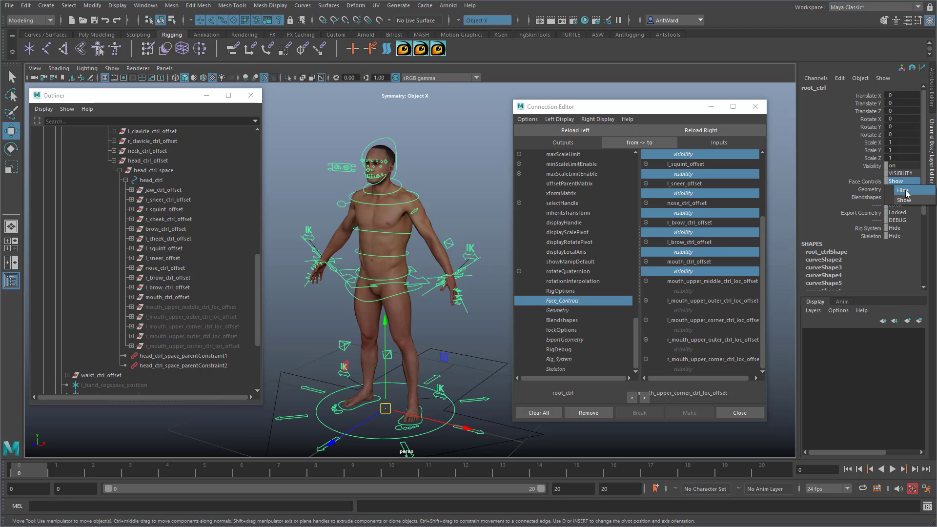
pyautogui.click(903, 189)
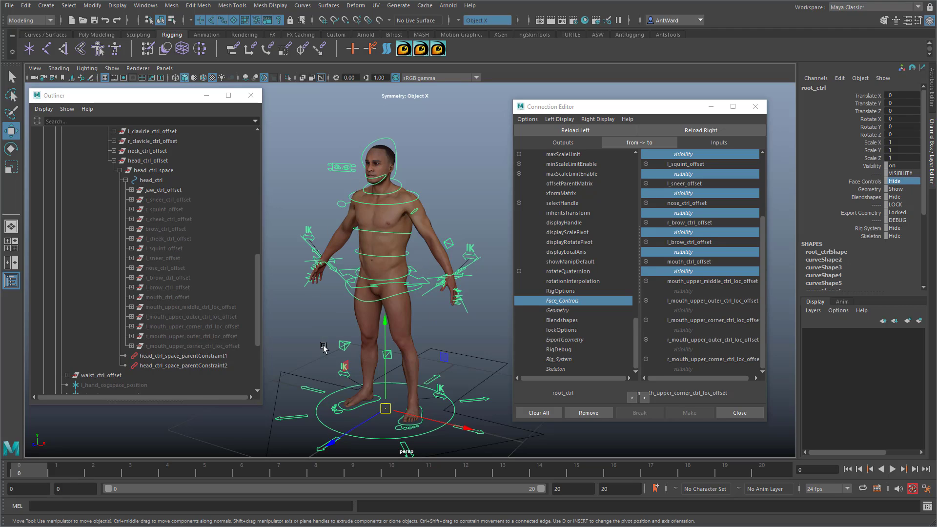
# Step: Collapse male_rig_grp in the Outliner, clear the selection and close the Connection Editor
pyautogui.scroll(10, 100, 286)
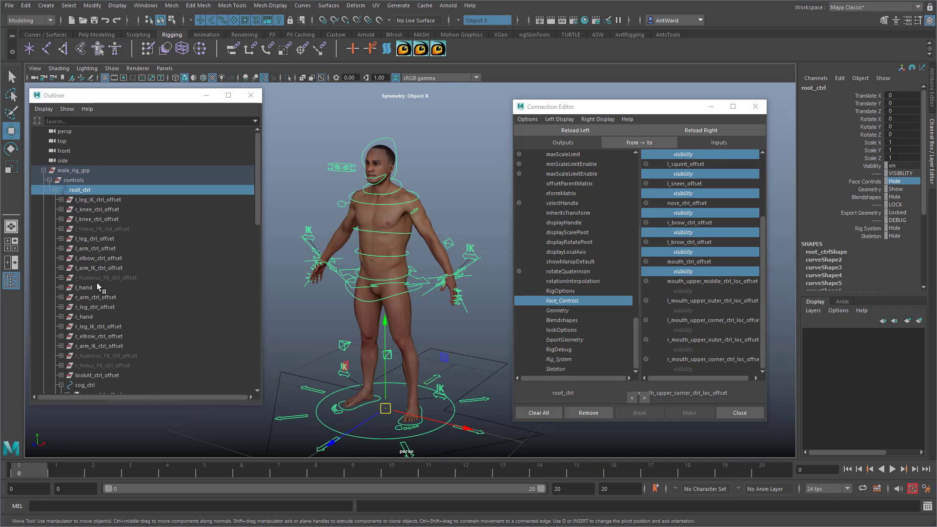
pyautogui.click(43, 170)
pyautogui.click(417, 156)
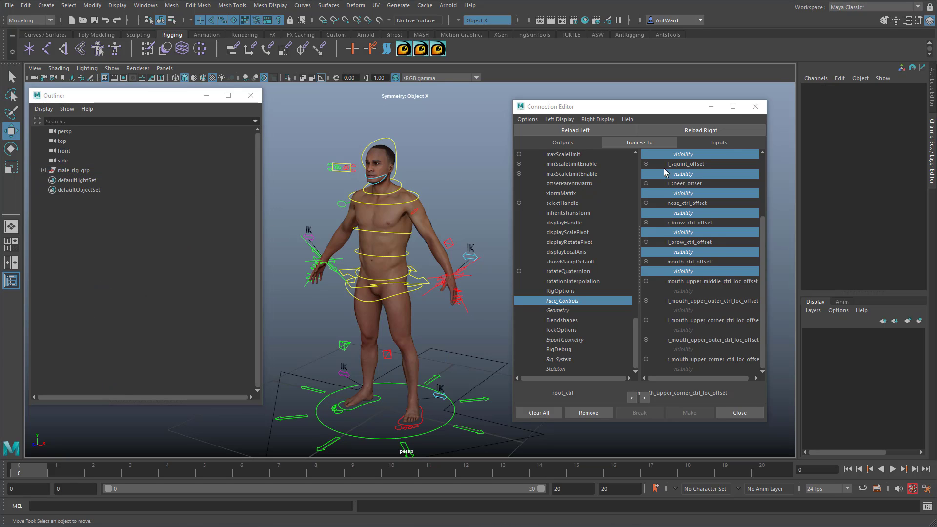
pyautogui.click(755, 107)
pyautogui.keyDown('alt'); pyautogui.moveTo(424, 287); pyautogui.dragTo(464, 326); pyautogui.keyUp('alt')
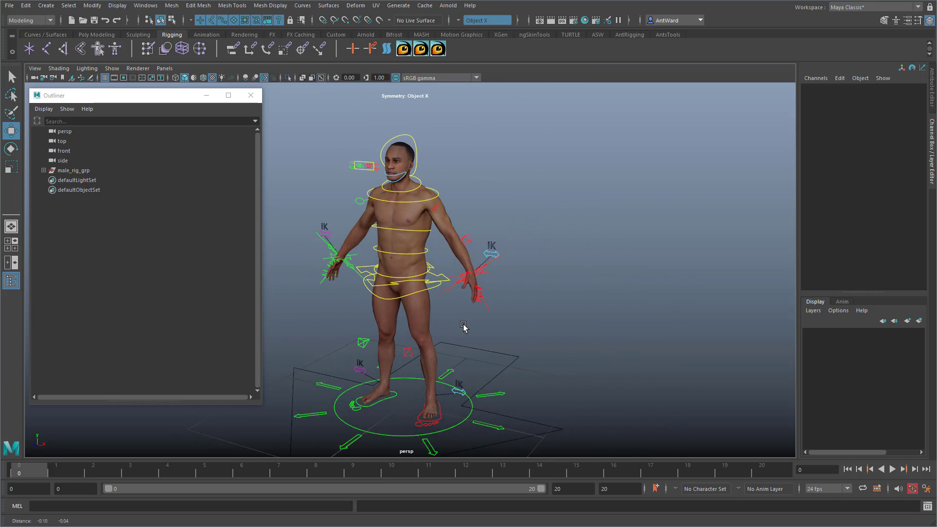
# Step: Test the rig by scaling root_ctrl down uniformly, undo the scaling and deselect the control
pyautogui.moveTo(461, 369); pyautogui.dragTo(288, 383)
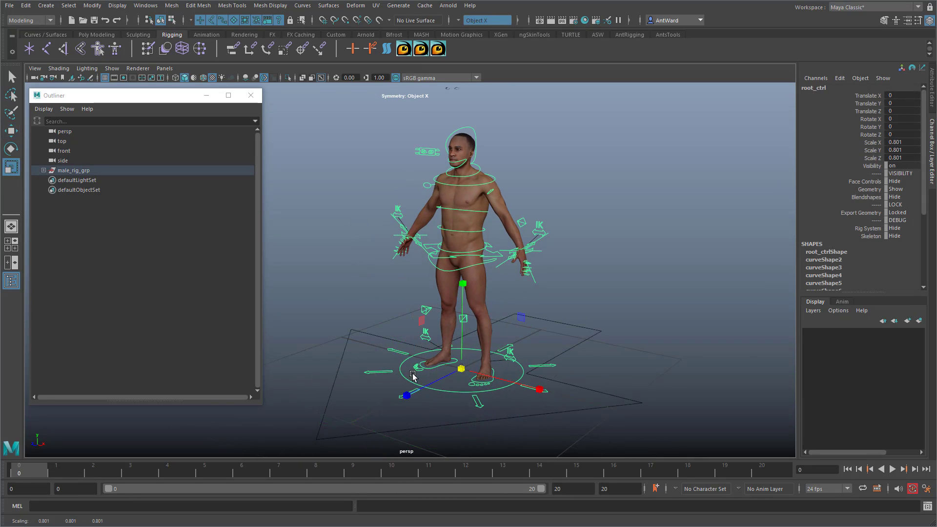
pyautogui.keyDown('alt'); pyautogui.moveTo(478, 210); pyautogui.dragTo(499, 209); pyautogui.keyUp('alt')
pyautogui.keyDown('alt'); pyautogui.moveTo(563, 312); pyautogui.dragTo(505, 331); pyautogui.keyUp('alt')
pyautogui.hotkey('ctrl', 'z')
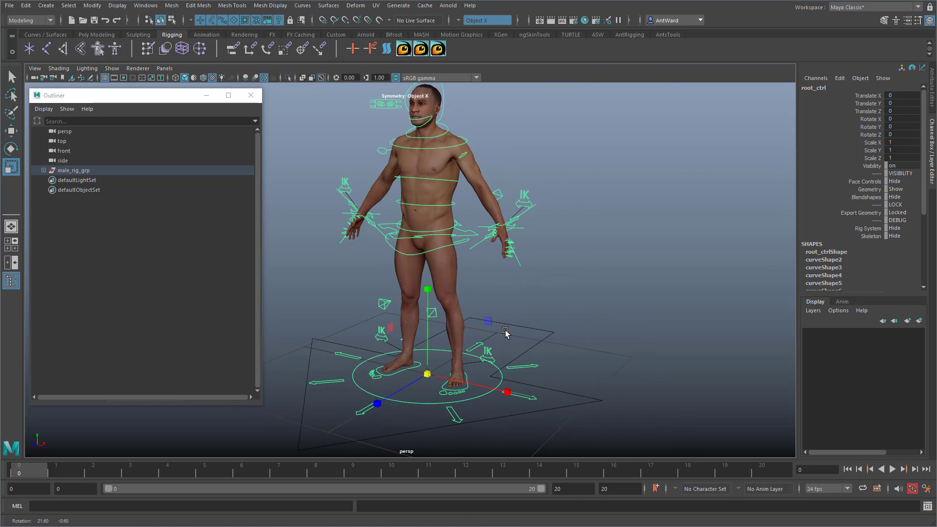
pyautogui.click(571, 305)
# Step: Show all hidden objects in the scene to test that the connected visibility settings hold
pyautogui.keyDown('alt'); pyautogui.moveTo(571, 303); pyautogui.dragTo(573, 339); pyautogui.keyUp('alt')
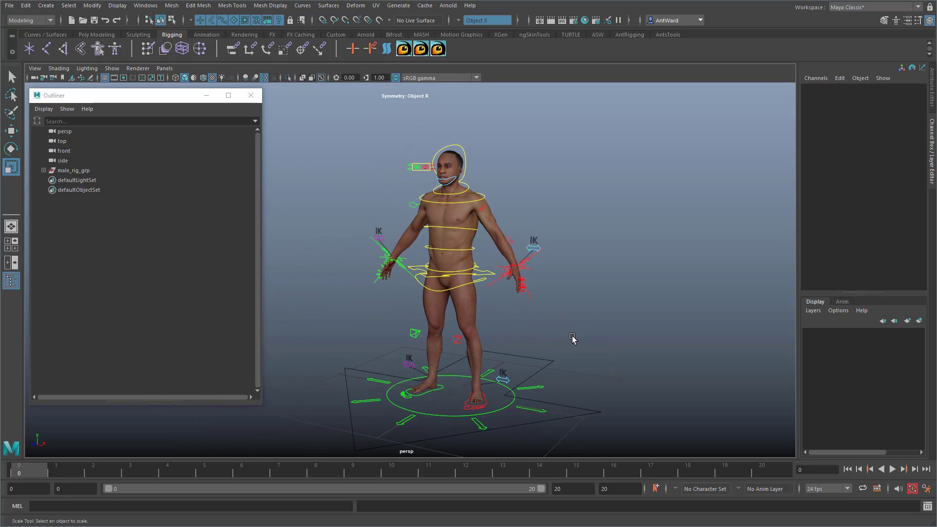
pyautogui.keyDown('alt'); pyautogui.moveTo(576, 339); pyautogui.dragTo(565, 331, button='right'); pyautogui.keyUp('alt')
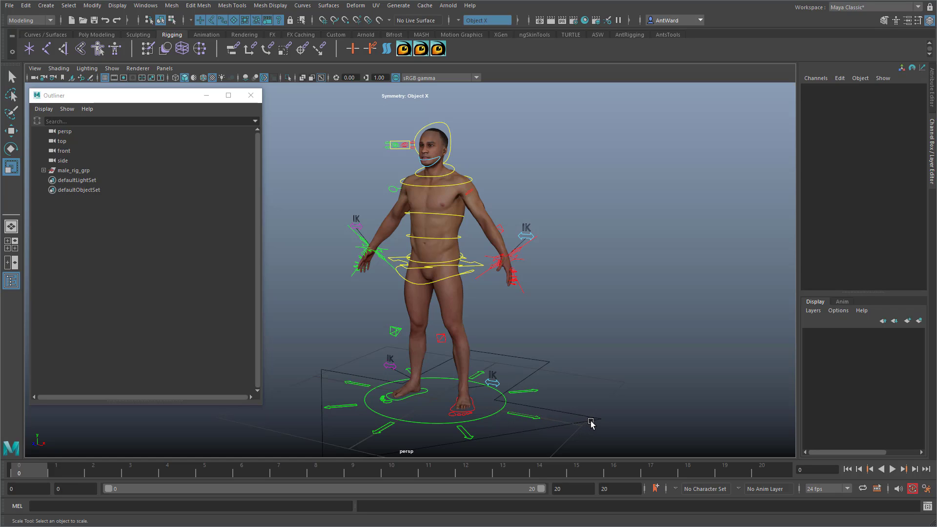
pyautogui.keyDown('alt'); pyautogui.moveTo(591, 423); pyautogui.dragTo(619, 408); pyautogui.keyUp('alt')
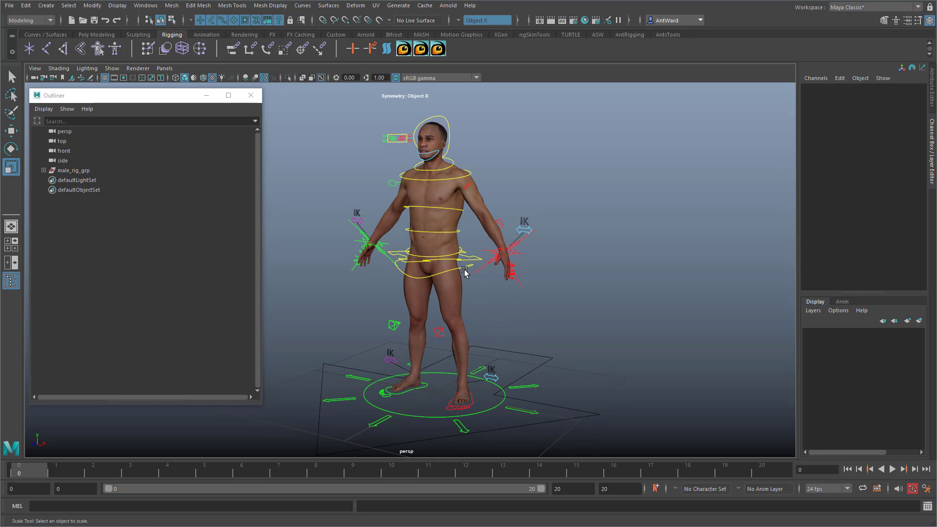
pyautogui.click(117, 5)
pyautogui.moveTo(153, 70)
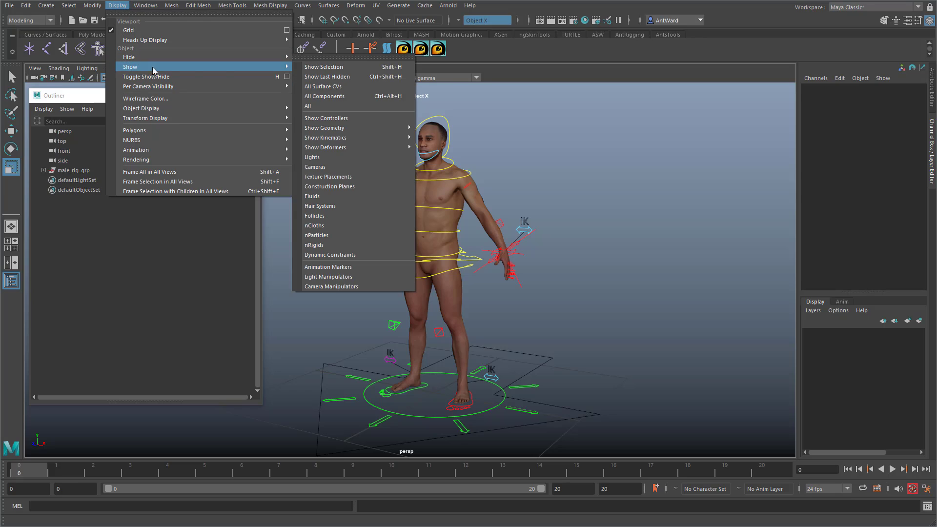
pyautogui.click(319, 106)
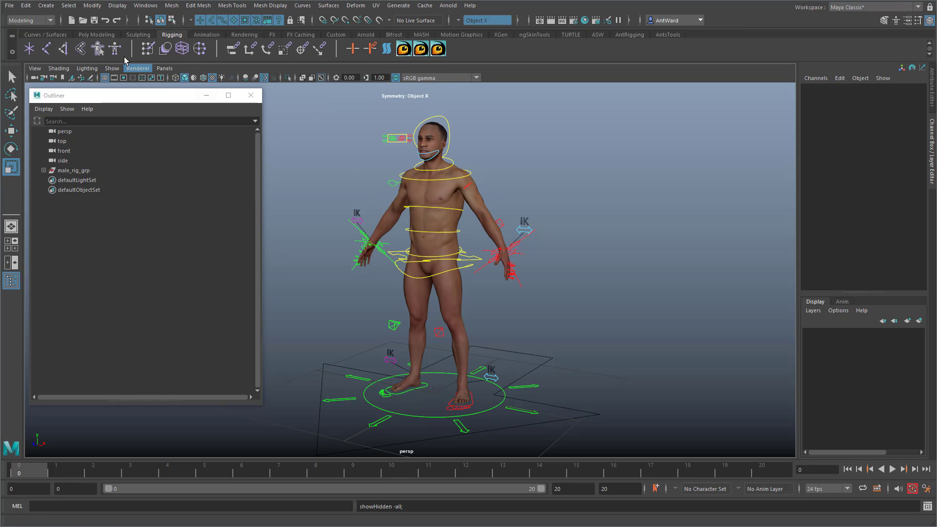
pyautogui.click(117, 6)
pyautogui.moveTo(147, 67)
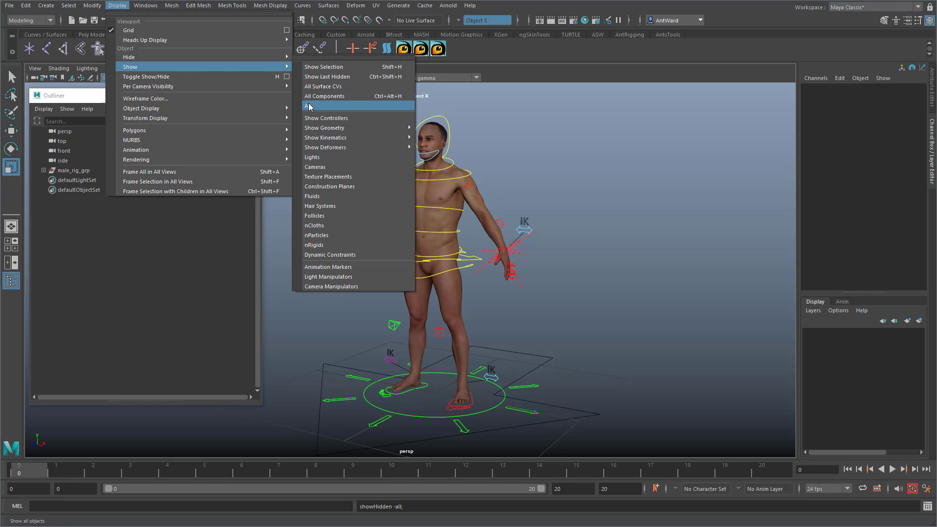
pyautogui.click(308, 106)
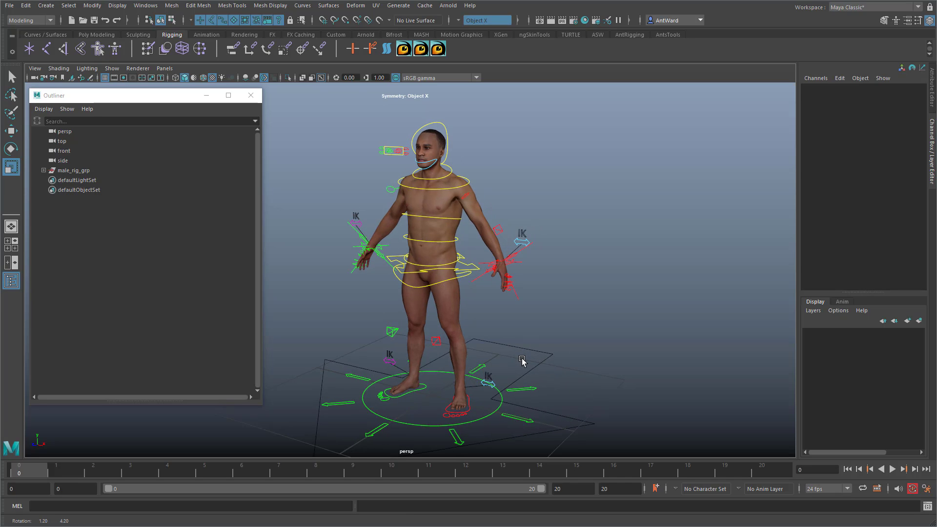
# Step: Select all the rig's visible controls, check the groups inside male_rig_grp in the Outliner, and clear the selection
pyautogui.moveTo(304, 98); pyautogui.dragTo(647, 443)
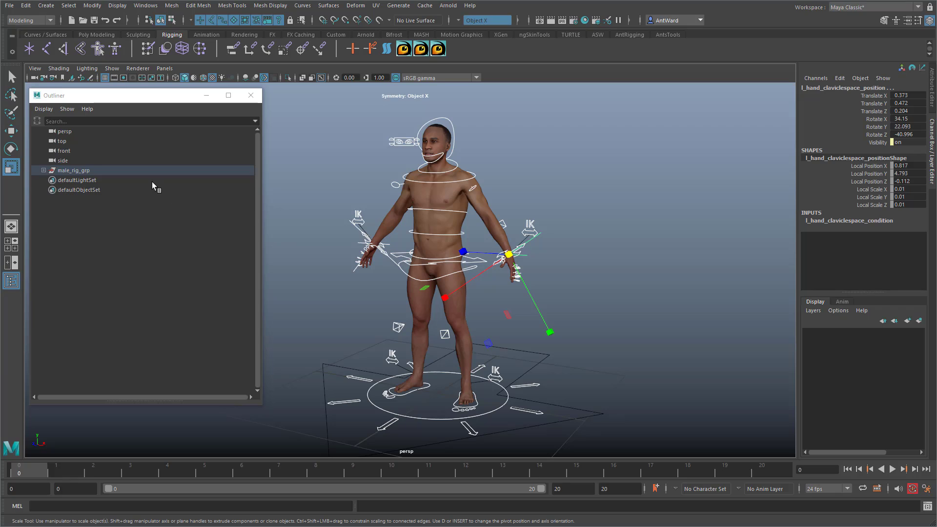
pyautogui.click(43, 170)
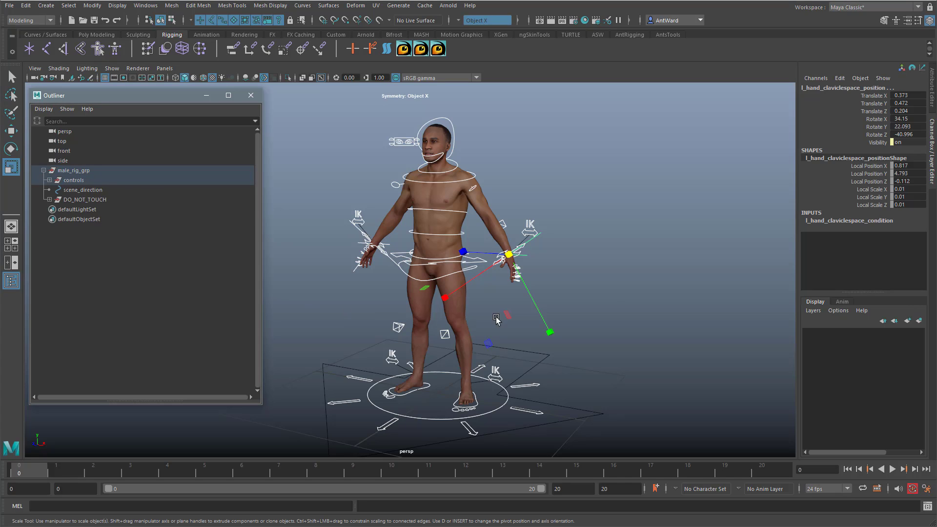
pyautogui.click(629, 295)
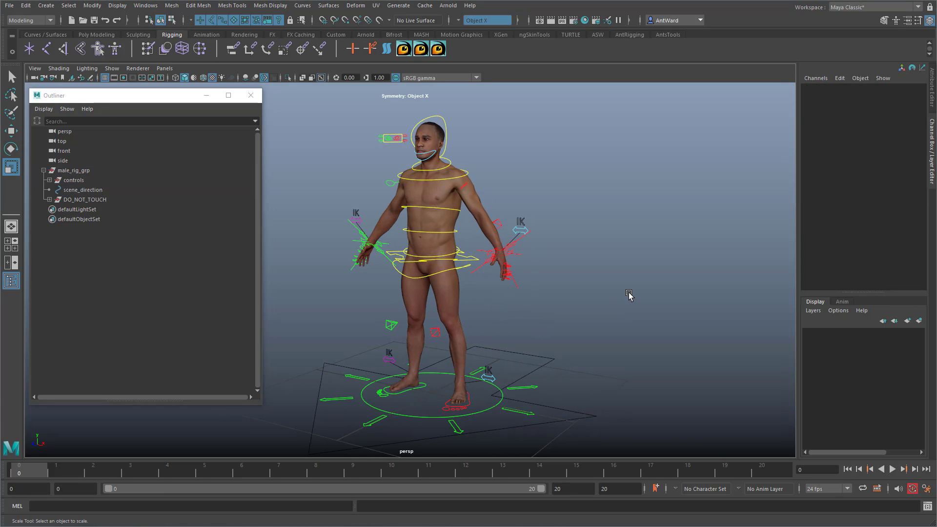
pyautogui.keyDown('alt'); pyautogui.moveTo(585, 299); pyautogui.dragTo(587, 299); pyautogui.keyUp('alt')
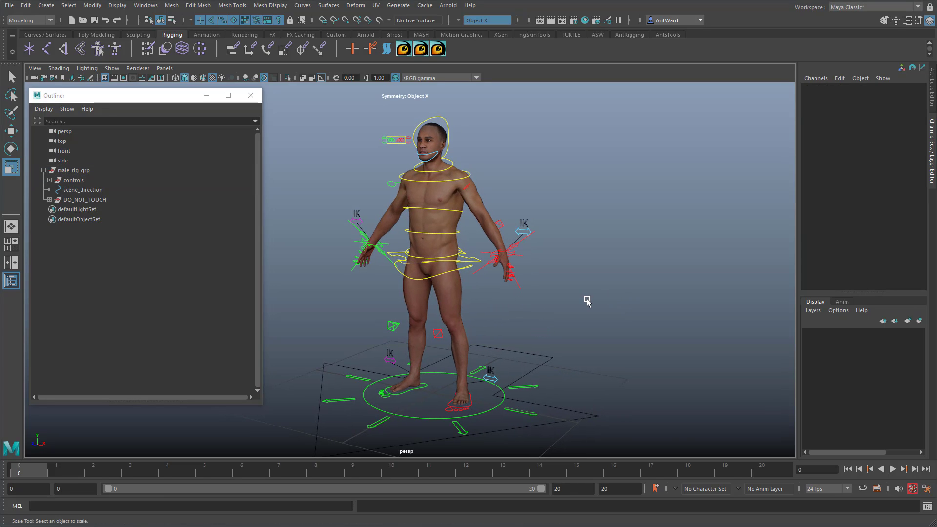
pyautogui.click(44, 170)
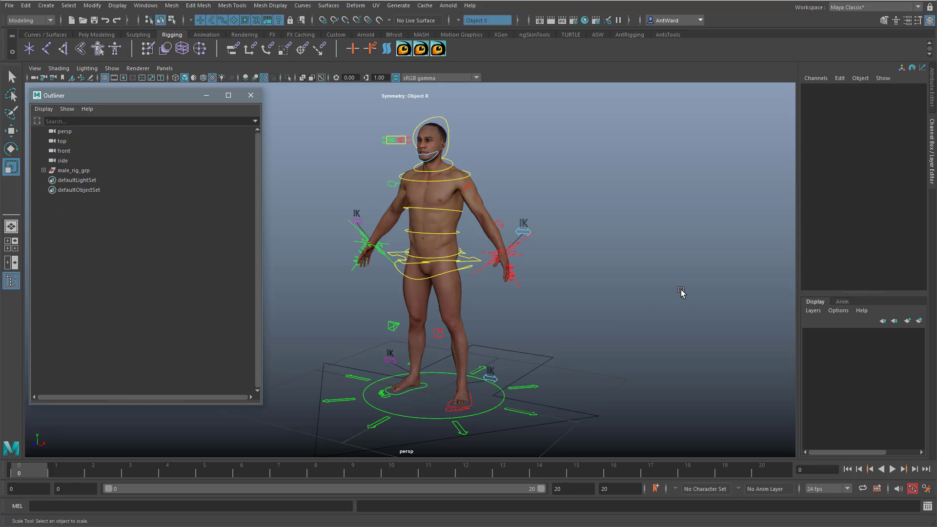
pyautogui.keyDown('alt'); pyautogui.moveTo(676, 292); pyautogui.dragTo(661, 298); pyautogui.keyUp('alt')
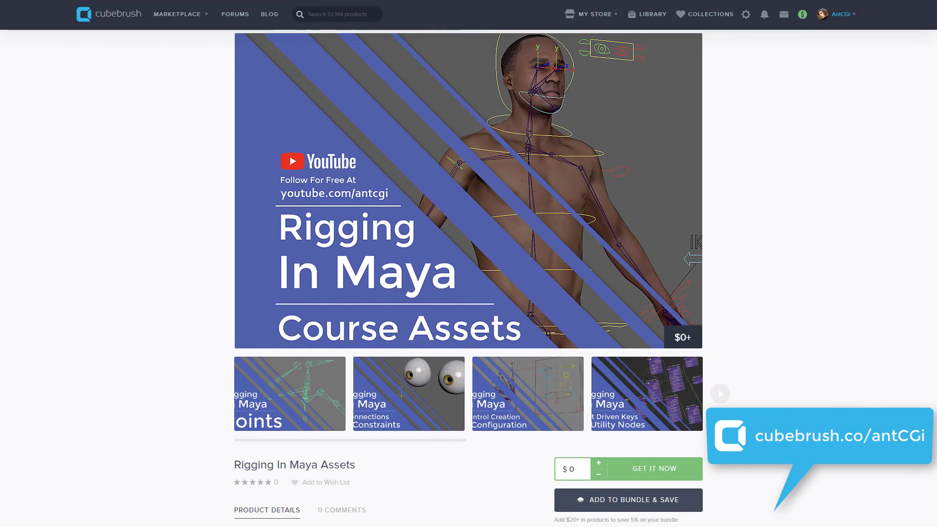
pyautogui.scroll(-2, 469, 278)
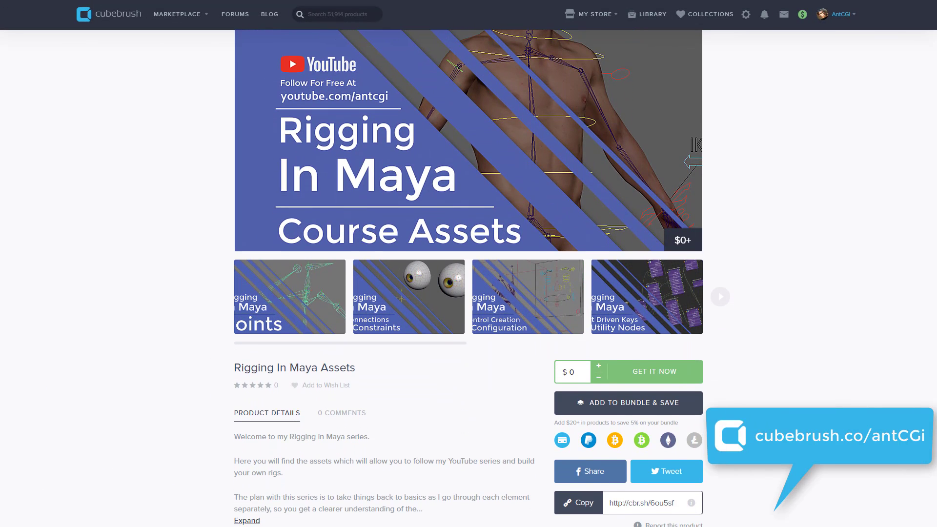
pyautogui.scroll(-3, 469, 278)
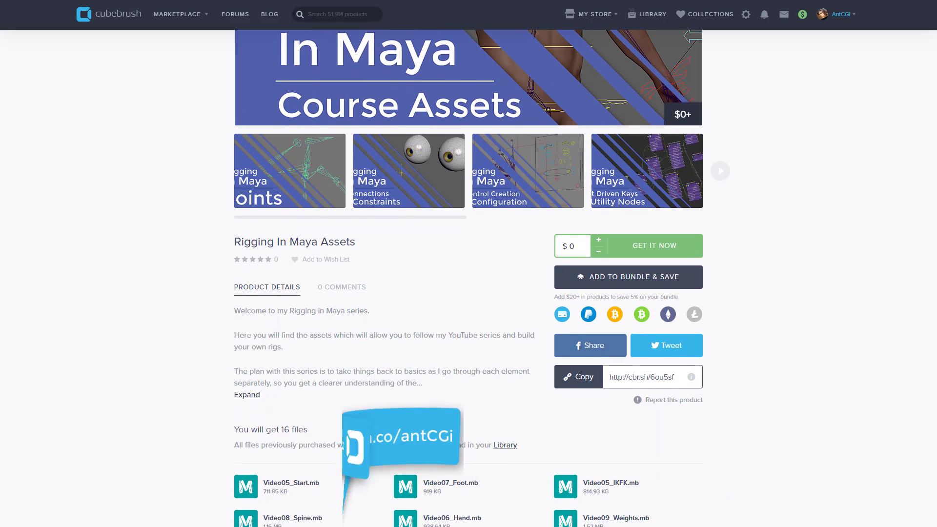
pyautogui.scroll(-1, 468, 278)
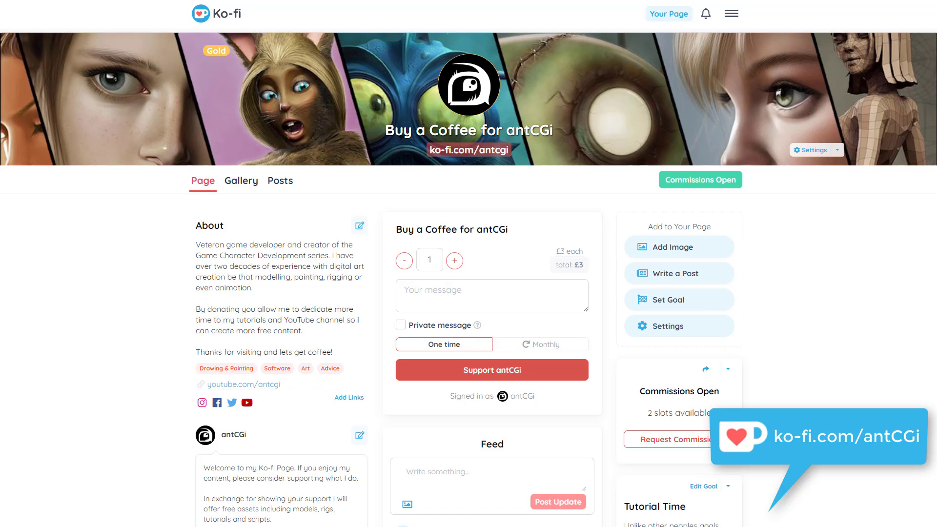
pyautogui.scroll(-2, 469, 278)
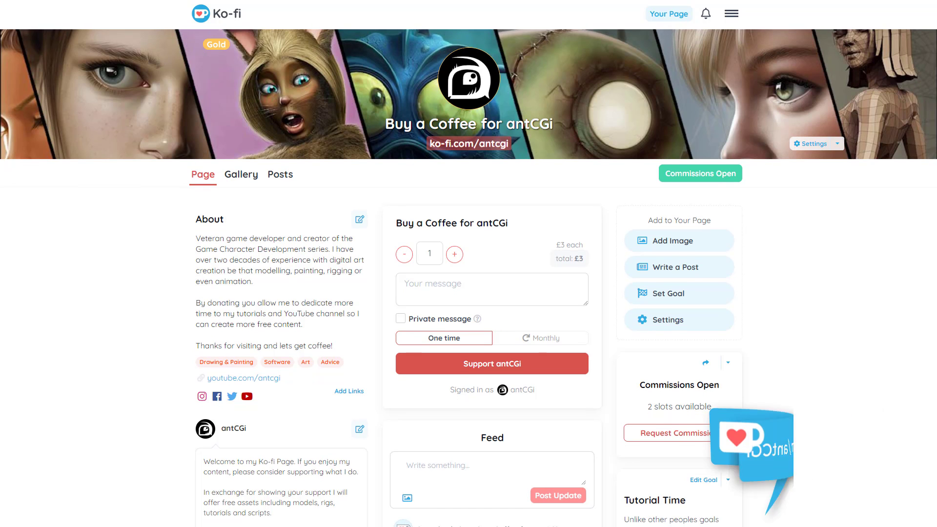